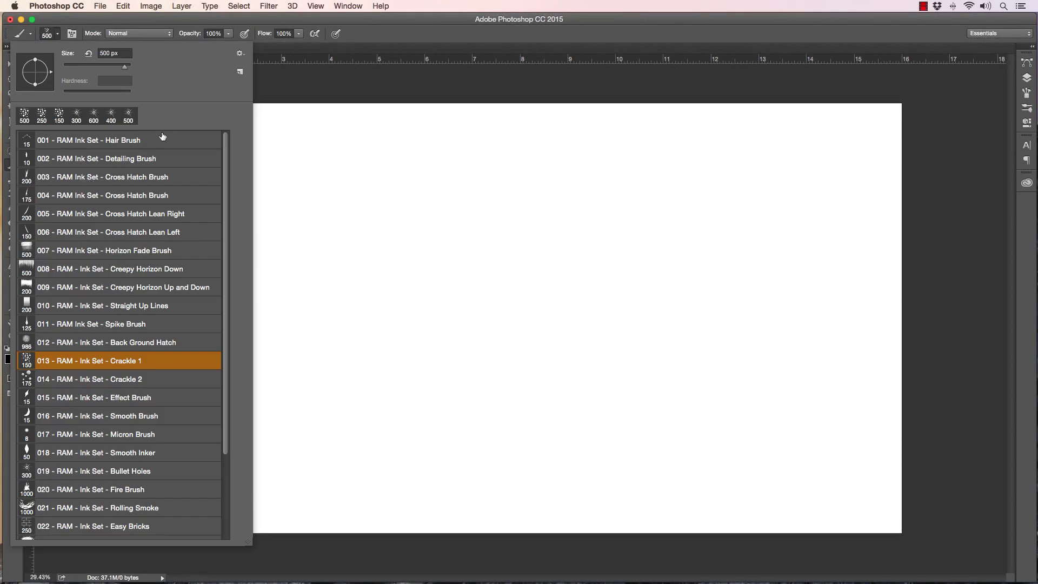
# Step: Select the Brush tool with the 001 - RAM Ink Set - Hair Brush preset
pyautogui.click(158, 140)
pyautogui.click(372, 52)
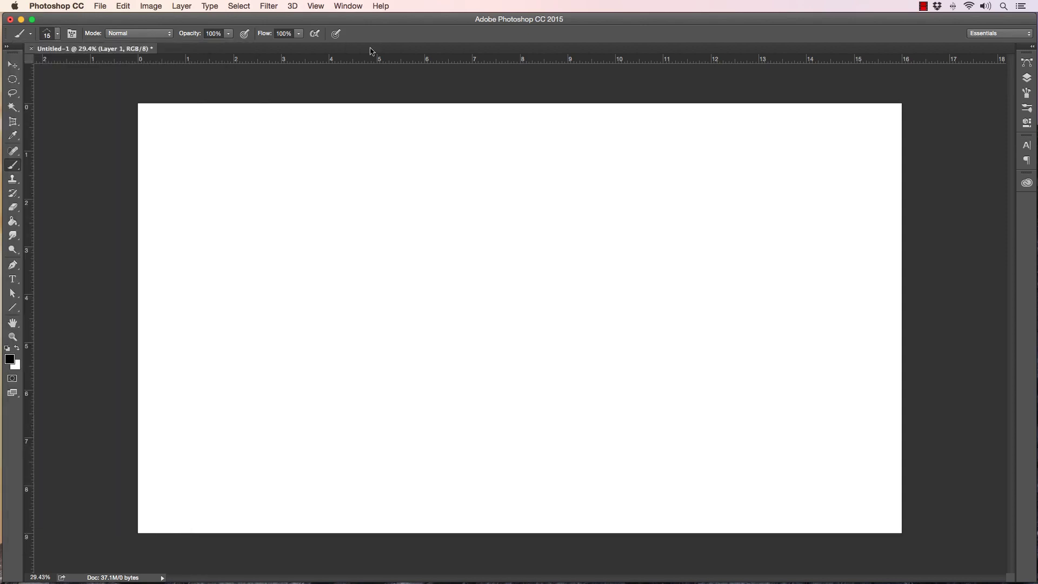
pyautogui.click(13, 181)
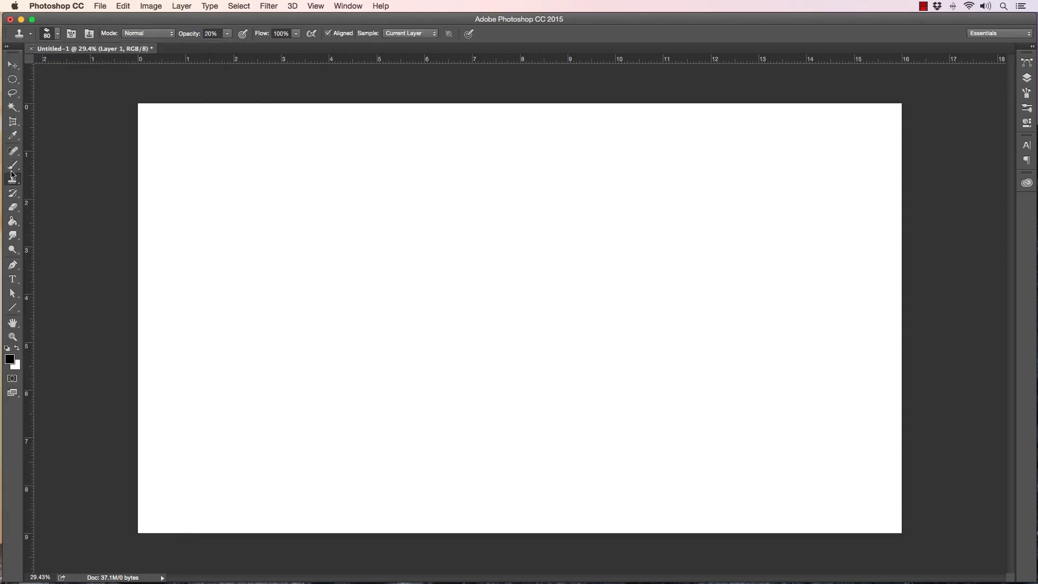
pyautogui.click(13, 170)
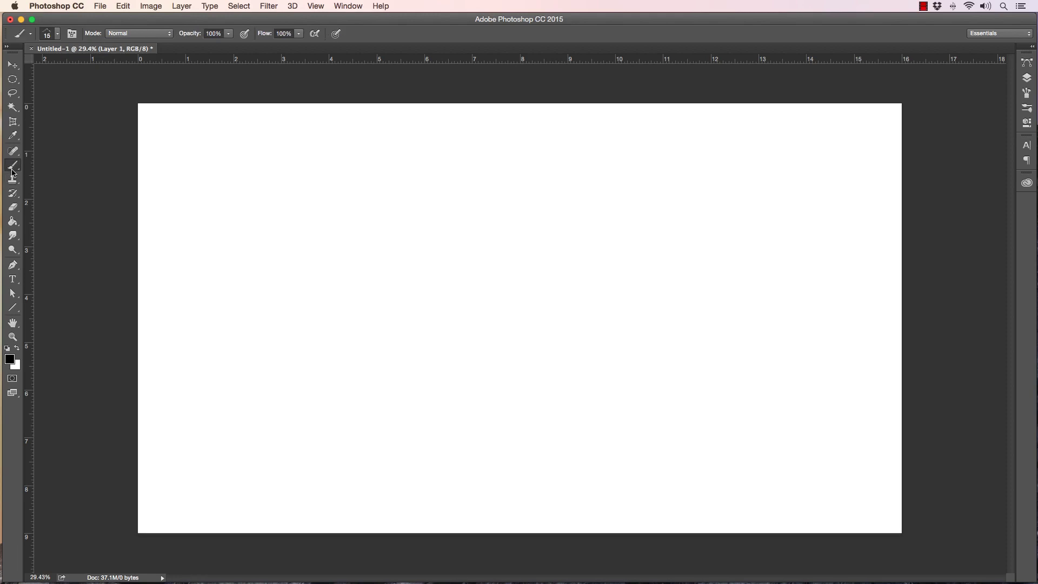
pyautogui.click(58, 35)
pyautogui.click(58, 36)
# Step: Enlarge the hair brush to 200 px and paint the upper and lower parts of a curved black lock of hair
pyautogui.press(']')
pyautogui.press(']')
pyautogui.press(']')
pyautogui.press(']')
pyautogui.press(']')
pyautogui.press(']')
pyautogui.press(']')
pyautogui.press(']')
pyautogui.moveTo(281, 181)
pyautogui.mouseDown()
pyautogui.moveTo(326, 338)
pyautogui.moveTo(273, 164)
pyautogui.moveTo(337, 319)
pyautogui.moveTo(287, 169)
pyautogui.moveTo(341, 292)
pyautogui.moveTo(264, 170)
pyautogui.moveTo(326, 337)
pyautogui.moveTo(281, 204)
pyautogui.moveTo(331, 329)
pyautogui.moveTo(304, 205)
pyautogui.moveTo(333, 289)
pyautogui.moveTo(332, 235)
pyautogui.mouseUp()
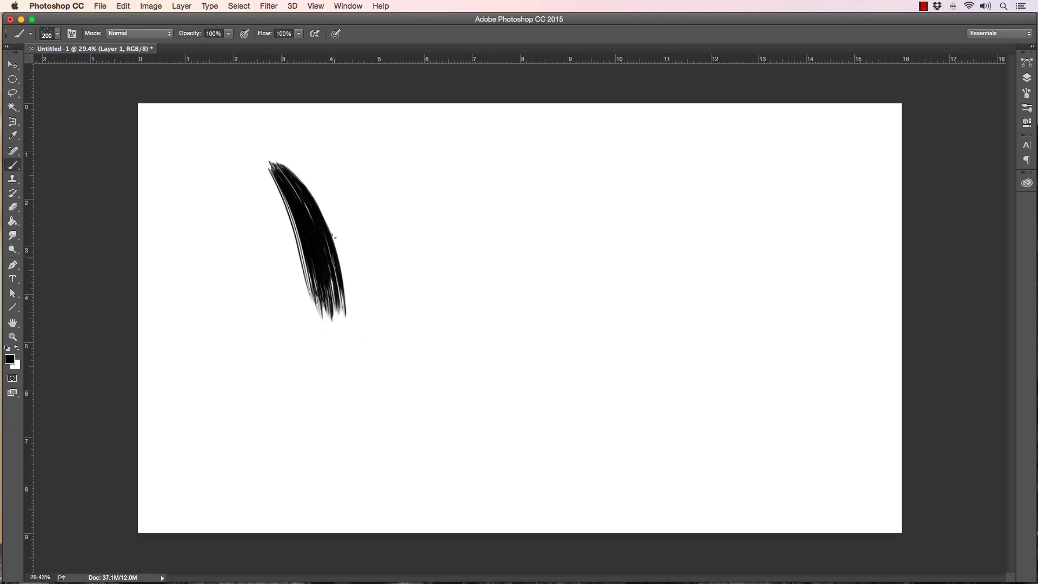
pyautogui.moveTo(349, 298)
pyautogui.mouseDown()
pyautogui.moveTo(342, 427)
pyautogui.moveTo(341, 339)
pyautogui.moveTo(336, 443)
pyautogui.moveTo(337, 332)
pyautogui.moveTo(332, 451)
pyautogui.moveTo(334, 339)
pyautogui.moveTo(322, 447)
pyautogui.moveTo(326, 327)
pyautogui.moveTo(318, 451)
pyautogui.moveTo(325, 335)
pyautogui.moveTo(323, 413)
pyautogui.moveTo(321, 353)
pyautogui.moveTo(317, 423)
pyautogui.moveTo(317, 351)
pyautogui.moveTo(313, 426)
pyautogui.moveTo(315, 344)
pyautogui.moveTo(314, 433)
pyautogui.moveTo(315, 301)
pyautogui.moveTo(282, 193)
pyautogui.moveTo(307, 319)
pyautogui.moveTo(280, 177)
pyautogui.moveTo(309, 324)
pyautogui.mouseUp()
# Step: Enlarge the hair brush to 250 px and paint downward strokes that join the two parts along the lock's inner left edge
pyautogui.press(']')
pyautogui.moveTo(275, 189); pyautogui.dragTo(306, 340)
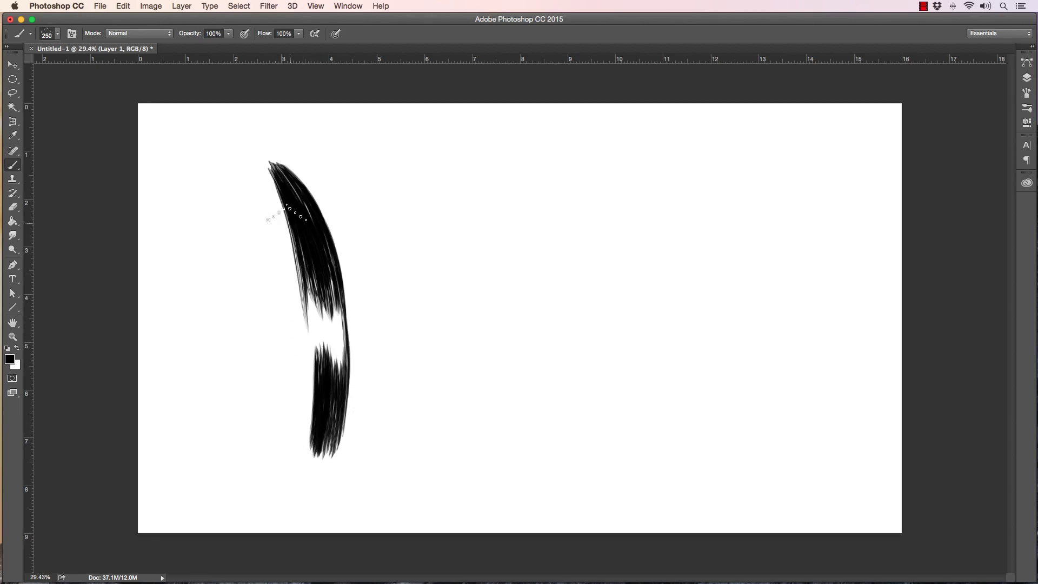
pyautogui.moveTo(287, 212); pyautogui.dragTo(311, 382)
pyautogui.moveTo(311, 307); pyautogui.dragTo(313, 270)
# Step: Reduce the hair brush to 200 px and thicken the lock's right side with curved strokes from the crown to the tips
pyautogui.press('[')
pyautogui.press('[')
pyautogui.moveTo(289, 167)
pyautogui.mouseDown()
pyautogui.moveTo(348, 246)
pyautogui.moveTo(355, 287)
pyautogui.mouseUp()
pyautogui.moveTo(323, 199); pyautogui.dragTo(359, 297)
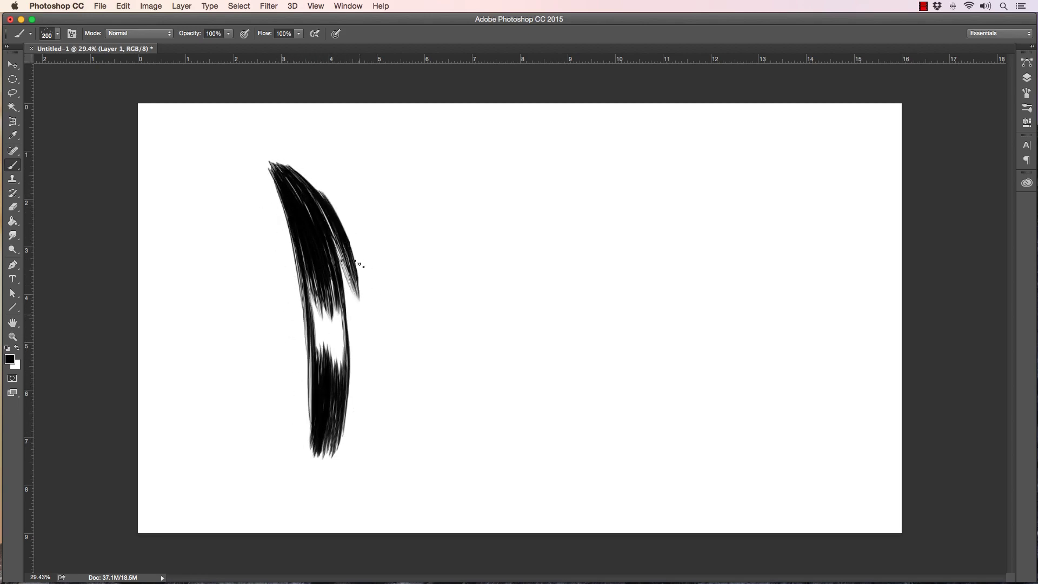
pyautogui.moveTo(303, 174); pyautogui.dragTo(361, 296)
pyautogui.moveTo(325, 221); pyautogui.dragTo(357, 300)
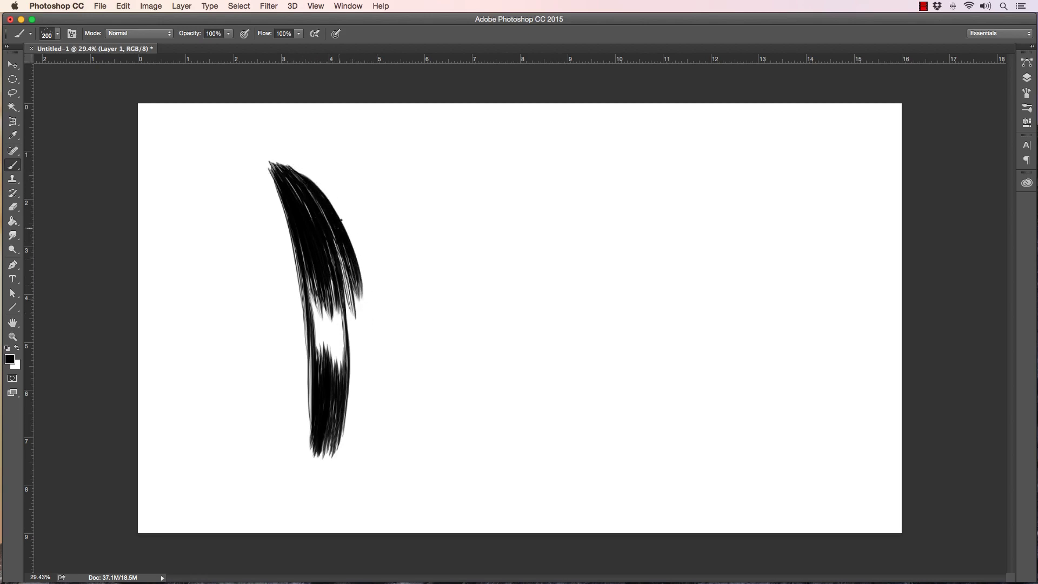
pyautogui.moveTo(338, 244)
pyautogui.mouseDown()
pyautogui.moveTo(354, 326)
pyautogui.moveTo(366, 306)
pyautogui.mouseUp()
pyautogui.moveTo(354, 270); pyautogui.dragTo(364, 361)
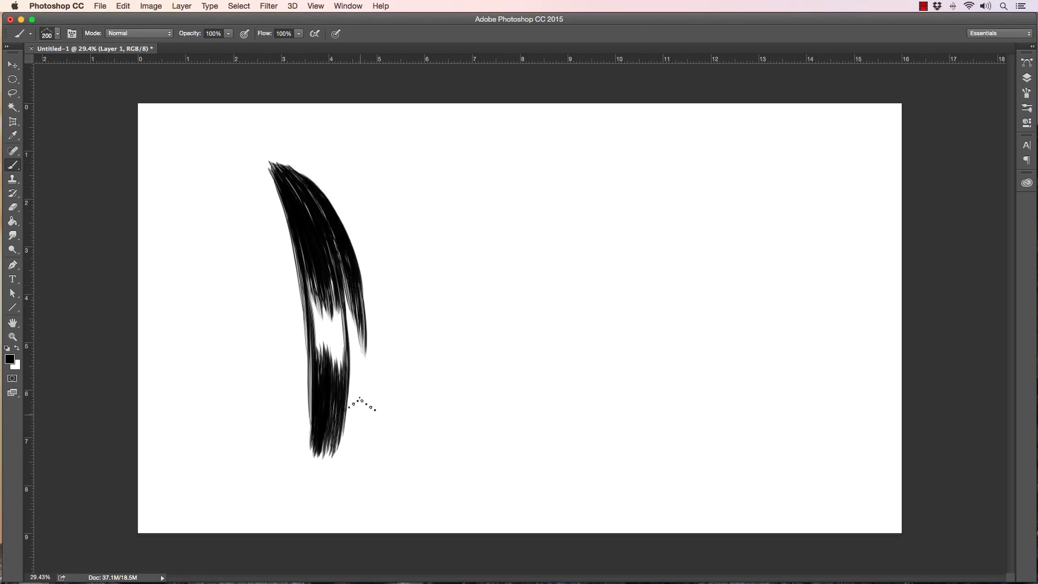
pyautogui.moveTo(366, 295); pyautogui.dragTo(355, 435)
pyautogui.moveTo(357, 335)
pyautogui.mouseDown()
pyautogui.moveTo(346, 453)
pyautogui.moveTo(362, 323)
pyautogui.moveTo(352, 452)
pyautogui.mouseUp()
pyautogui.moveTo(353, 350); pyautogui.dragTo(349, 421)
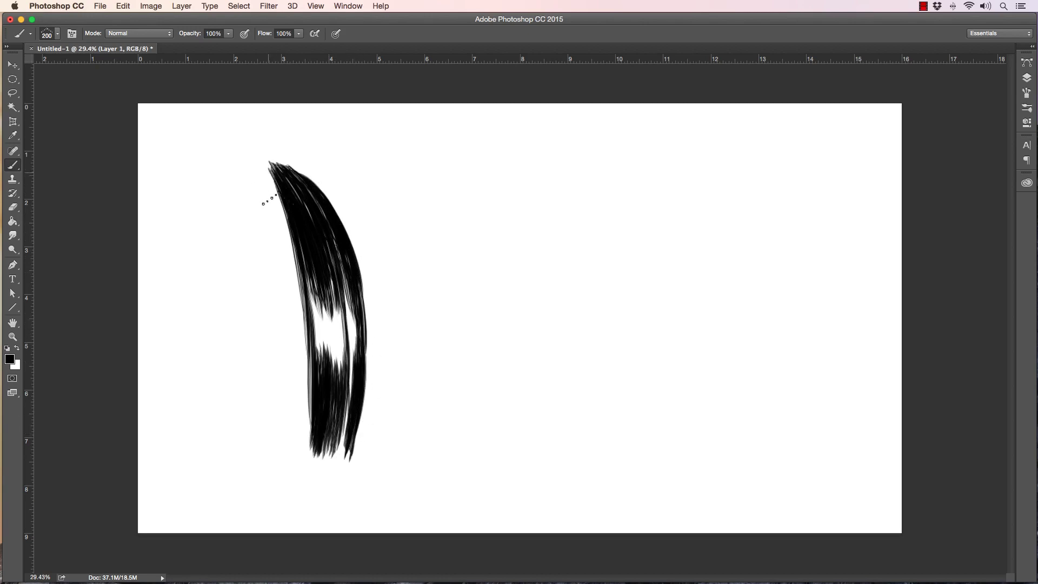
# Step: Widen the lock's left side with long black downward strokes from the crown to the tips
pyautogui.moveTo(269, 172); pyautogui.dragTo(292, 298)
pyautogui.moveTo(275, 219); pyautogui.dragTo(297, 387)
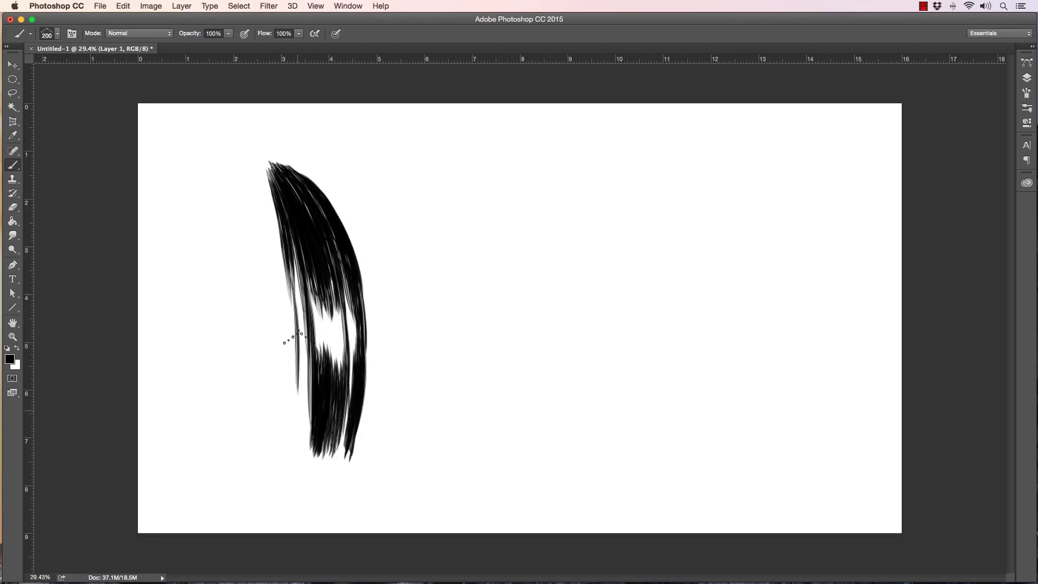
pyautogui.moveTo(296, 334); pyautogui.dragTo(303, 447)
# Step: Reduce the hair brush size several times and add fine black strands along the lock's upper left edge
pyautogui.press('[')
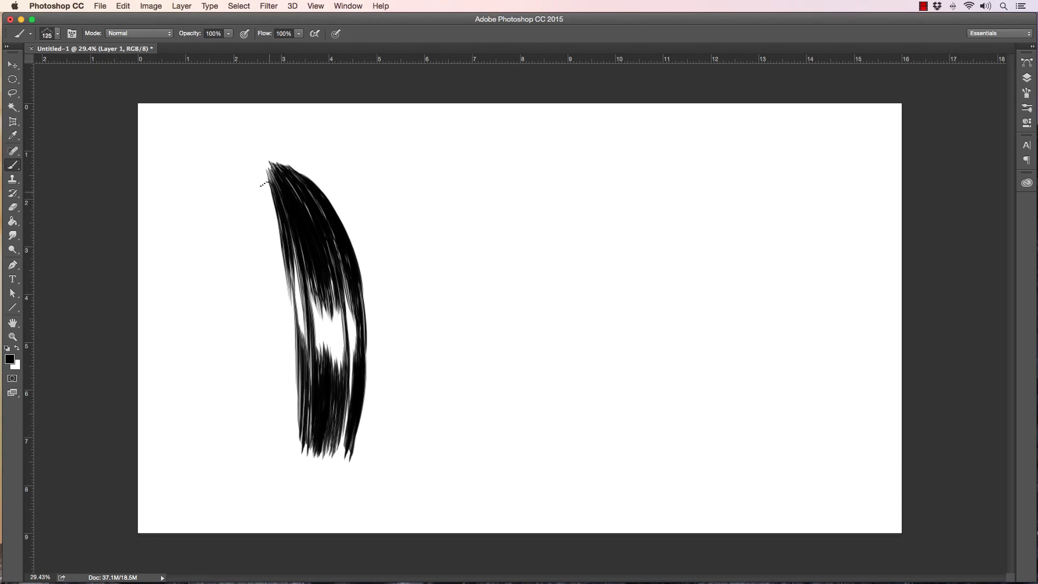
pyautogui.press('[')
pyautogui.press('[')
pyautogui.press('[')
pyautogui.press('[')
pyautogui.press('[')
pyautogui.press('[')
pyautogui.moveTo(267, 162); pyautogui.dragTo(284, 281)
pyautogui.moveTo(267, 188); pyautogui.dragTo(286, 295)
pyautogui.moveTo(276, 213); pyautogui.dragTo(288, 308)
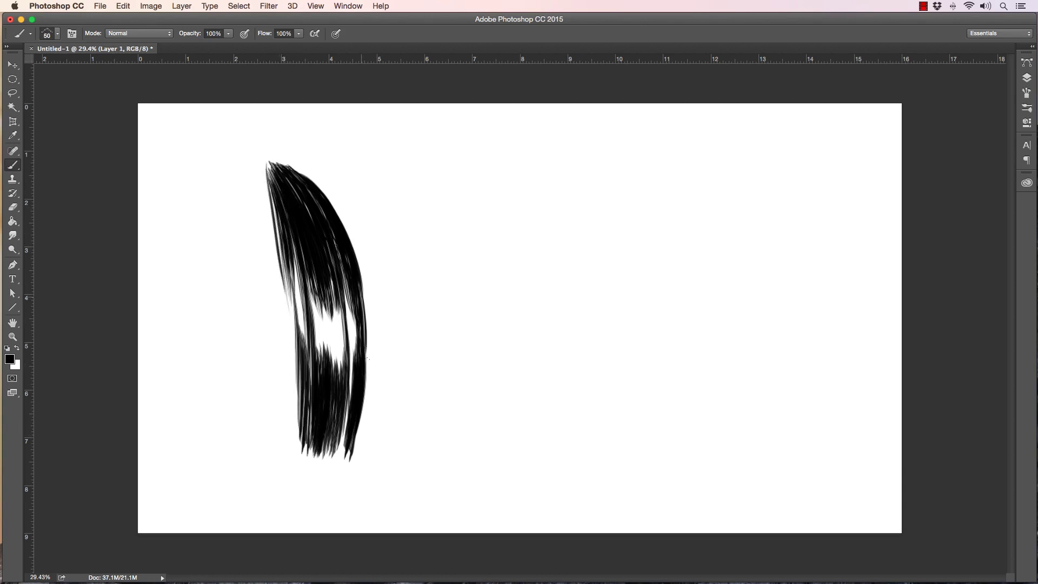
# Step: Add thin loose strands outside the lock's right and left edges, reducing the hair brush to 40 px
pyautogui.moveTo(352, 244); pyautogui.dragTo(381, 370)
pyautogui.moveTo(363, 299)
pyautogui.mouseDown()
pyautogui.moveTo(385, 423)
pyautogui.moveTo(366, 438)
pyautogui.mouseUp()
pyautogui.moveTo(366, 327); pyautogui.dragTo(370, 407)
pyautogui.press('[')
pyautogui.moveTo(363, 288); pyautogui.dragTo(368, 429)
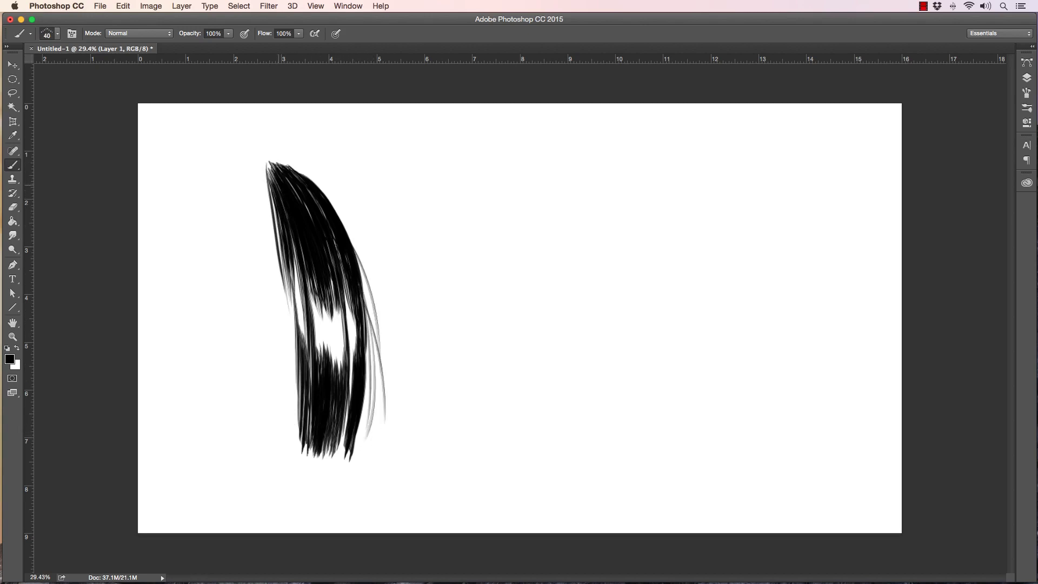
pyautogui.moveTo(284, 262); pyautogui.dragTo(298, 419)
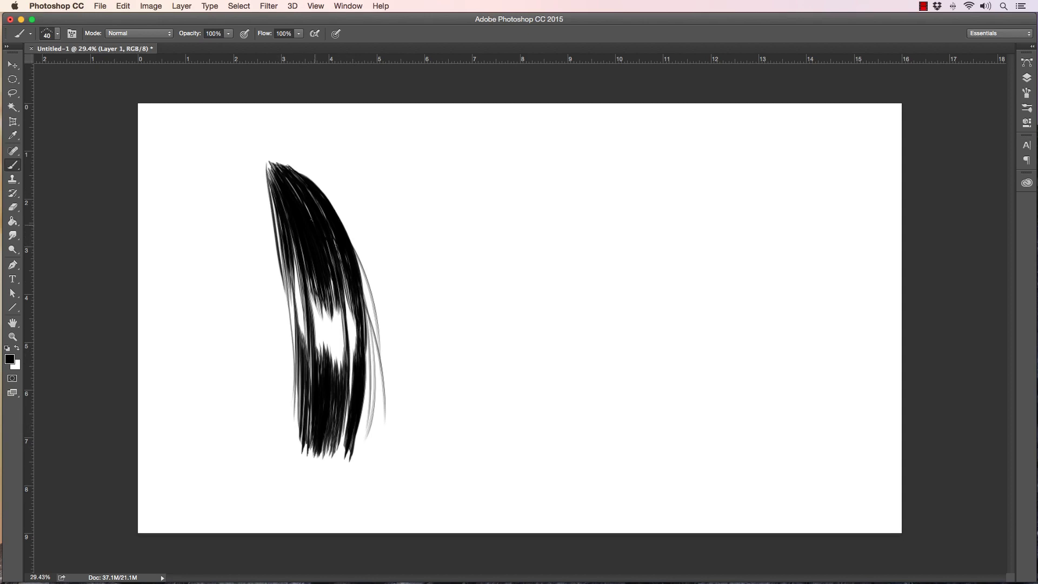
# Step: Paint thin white highlight strands through the lock and move the hair artwork to the canvas's upper-left corner
pyautogui.press('x')
pyautogui.moveTo(285, 182); pyautogui.dragTo(331, 312)
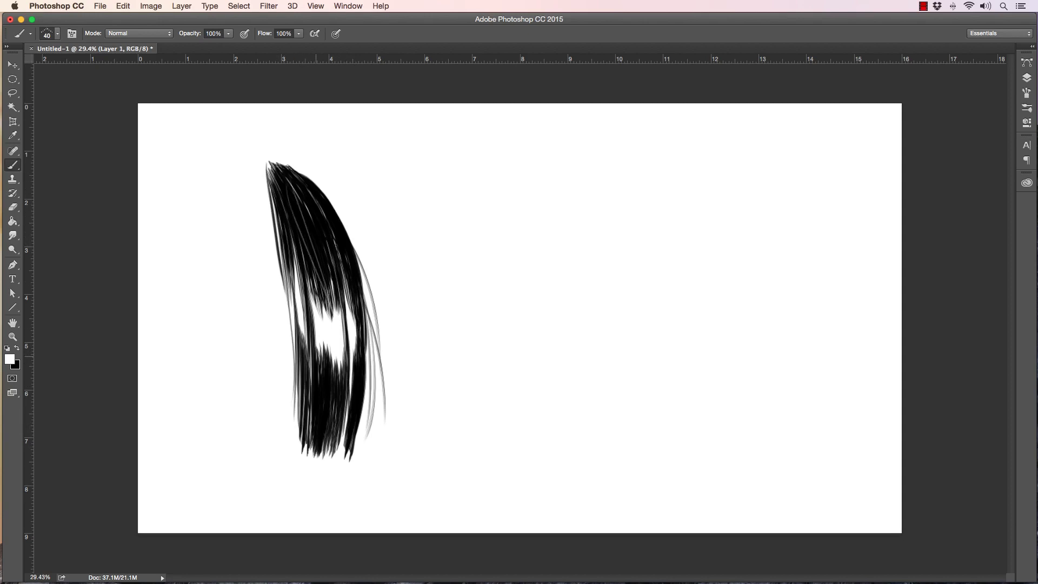
pyautogui.moveTo(294, 191)
pyautogui.mouseDown()
pyautogui.moveTo(349, 389)
pyautogui.moveTo(331, 418)
pyautogui.mouseUp()
pyautogui.moveTo(299, 236); pyautogui.dragTo(344, 431)
pyautogui.press('v')
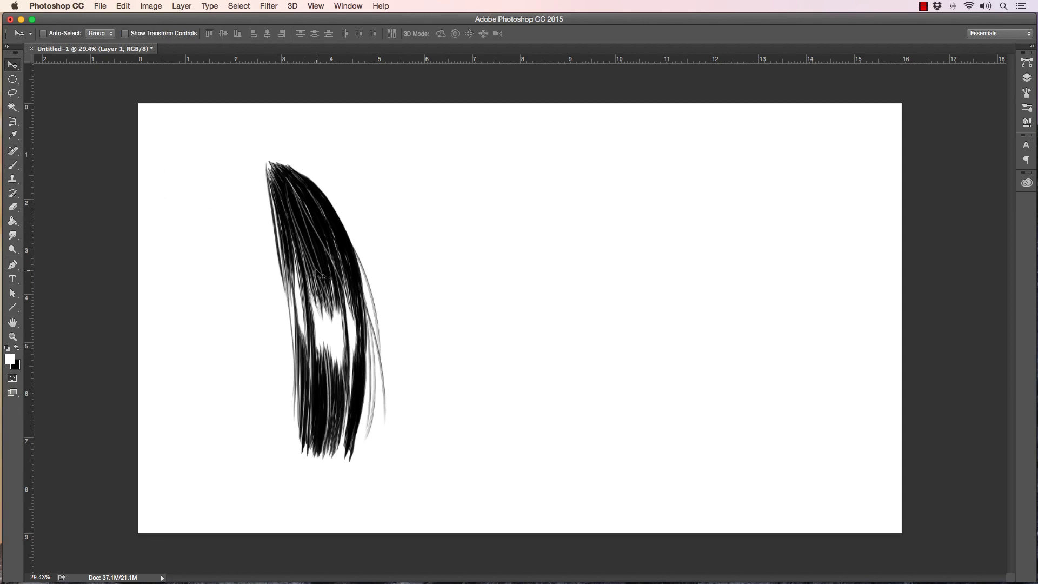
pyautogui.moveTo(316, 272); pyautogui.dragTo(207, 221)
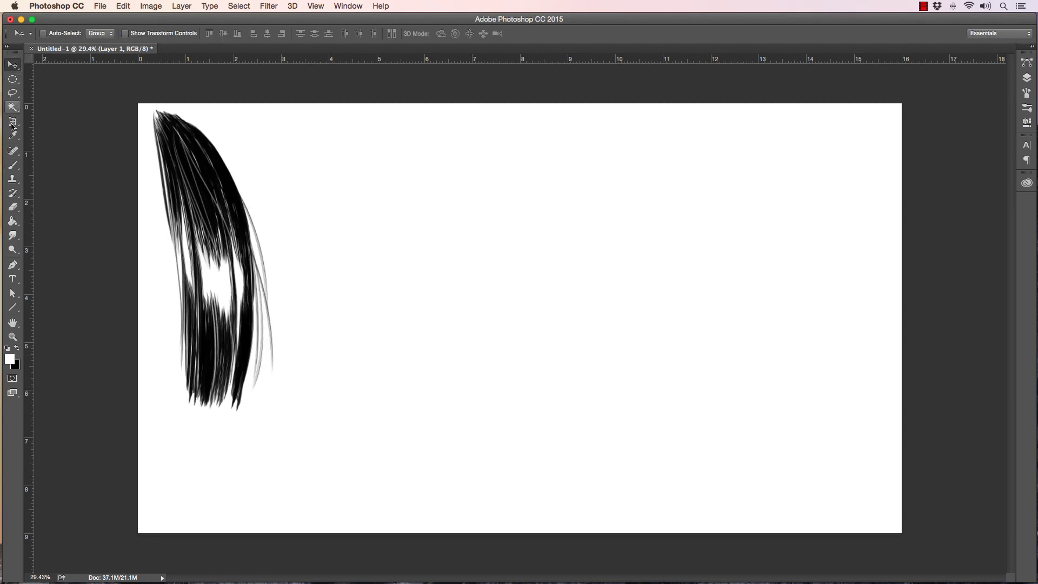
# Step: Draw two long diagonal black strokes with zigzags beside the hair, using the 002 - RAM Ink Set - Detailing Brush at 50 px
pyautogui.click(14, 164)
pyautogui.click(57, 33)
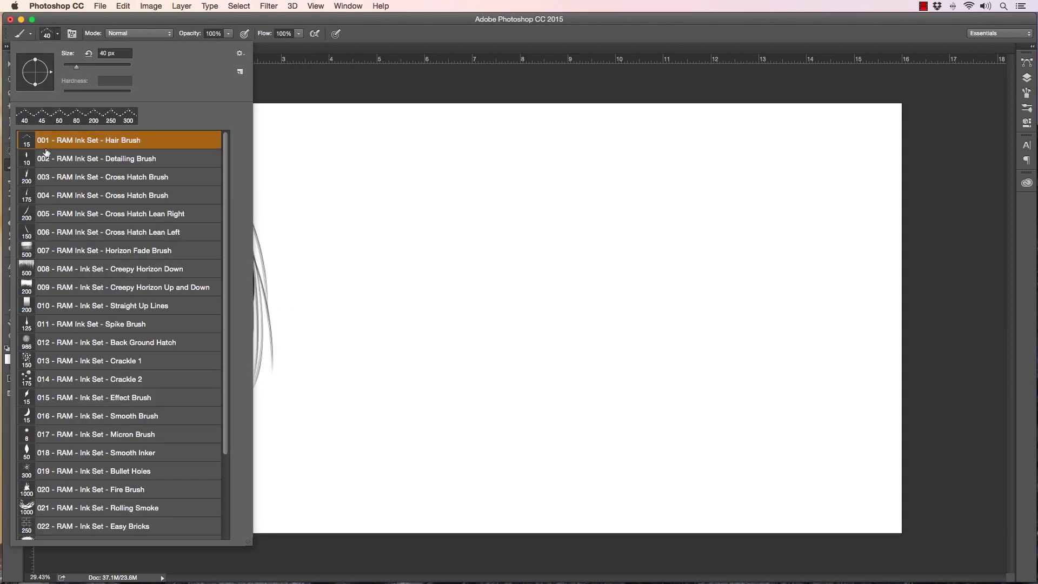
pyautogui.click(92, 158)
pyautogui.click(282, 78)
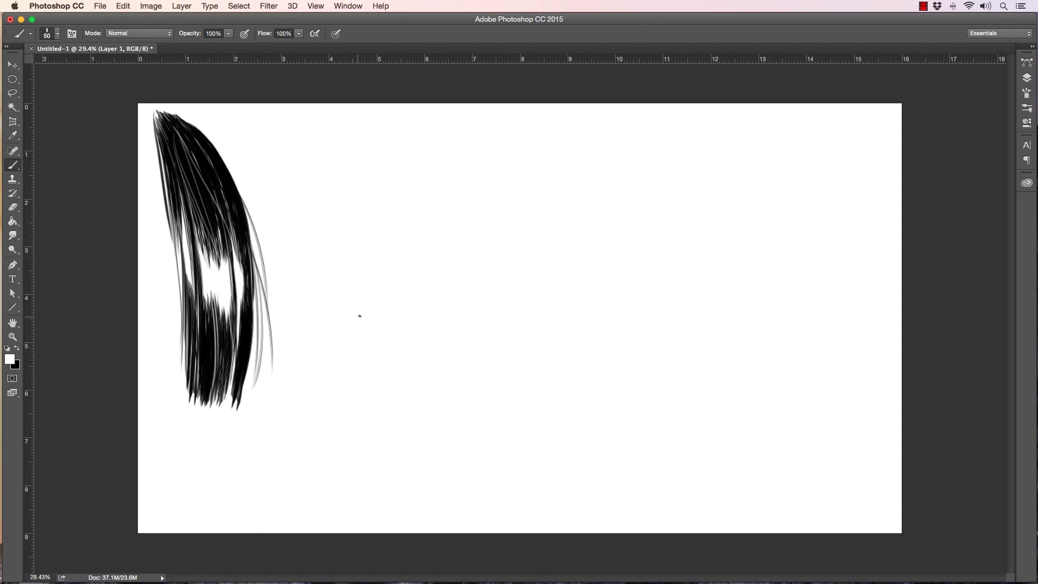
pyautogui.press('x')
pyautogui.moveTo(323, 146)
pyautogui.mouseDown()
pyautogui.moveTo(381, 249)
pyautogui.moveTo(352, 231)
pyautogui.moveTo(446, 365)
pyautogui.mouseUp()
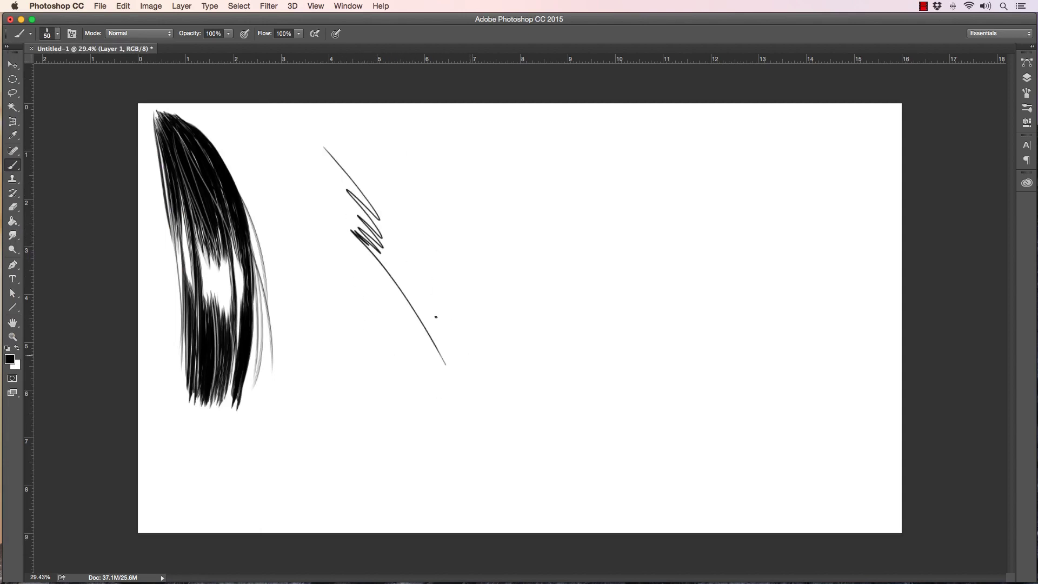
pyautogui.moveTo(407, 263); pyautogui.dragTo(502, 456)
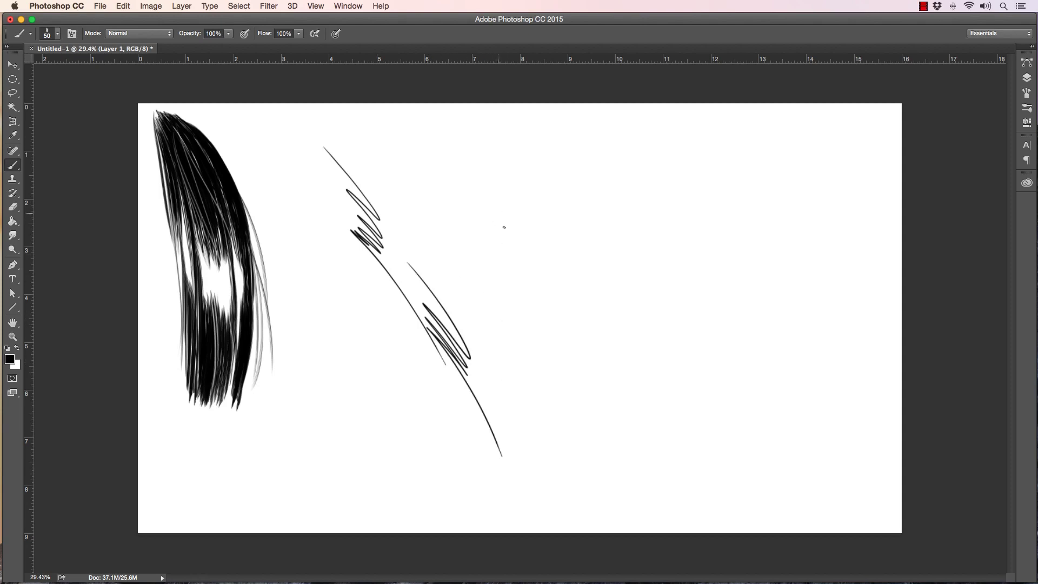
# Step: Draw a row of tapered, parallel curved black lines near the canvas centre with the detailing brush at 60 px
pyautogui.moveTo(490, 224); pyautogui.dragTo(502, 287)
pyautogui.moveTo(487, 225)
pyautogui.mouseDown()
pyautogui.moveTo(496, 340)
pyautogui.moveTo(479, 224)
pyautogui.moveTo(489, 307)
pyautogui.mouseUp()
pyautogui.moveTo(483, 258); pyautogui.dragTo(476, 226)
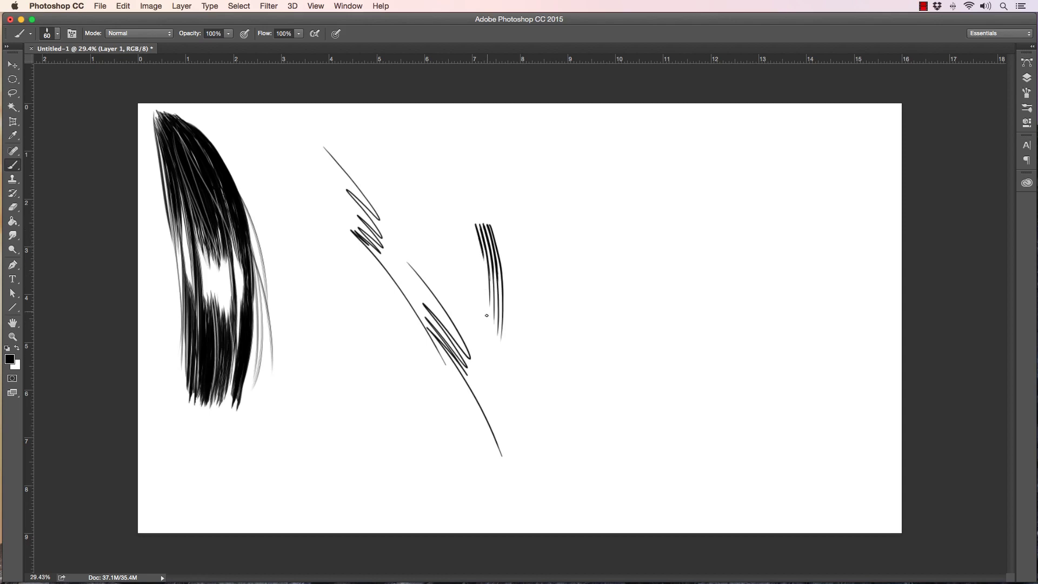
# Step: Switch to the 003 - RAM Ink Set - Cross Hatch Brush at 300 px
pyautogui.click(13, 336)
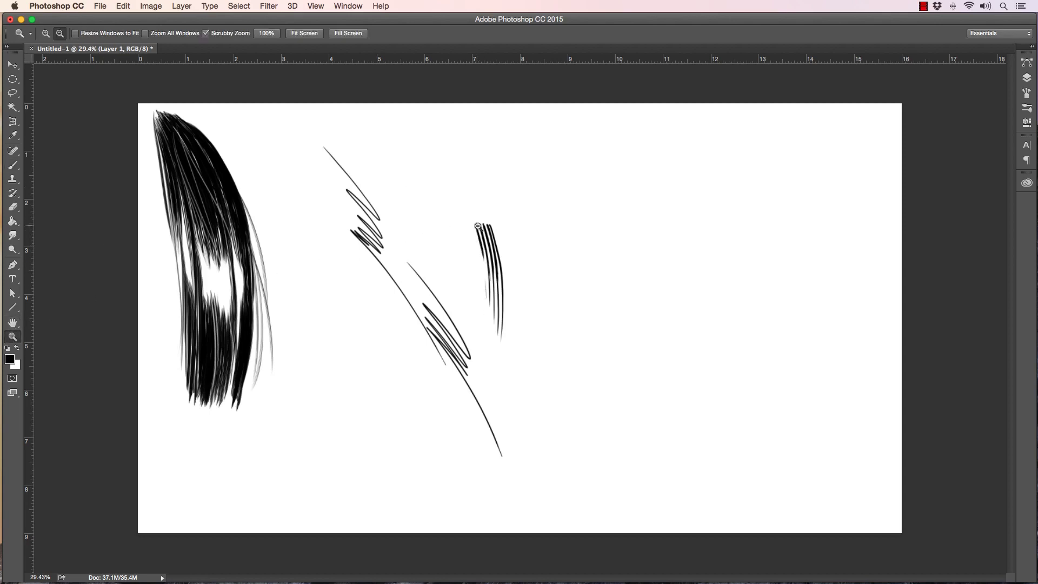
pyautogui.moveTo(463, 222)
pyautogui.mouseDown()
pyautogui.moveTo(483, 229)
pyautogui.moveTo(452, 239)
pyautogui.moveTo(399, 181)
pyautogui.mouseUp()
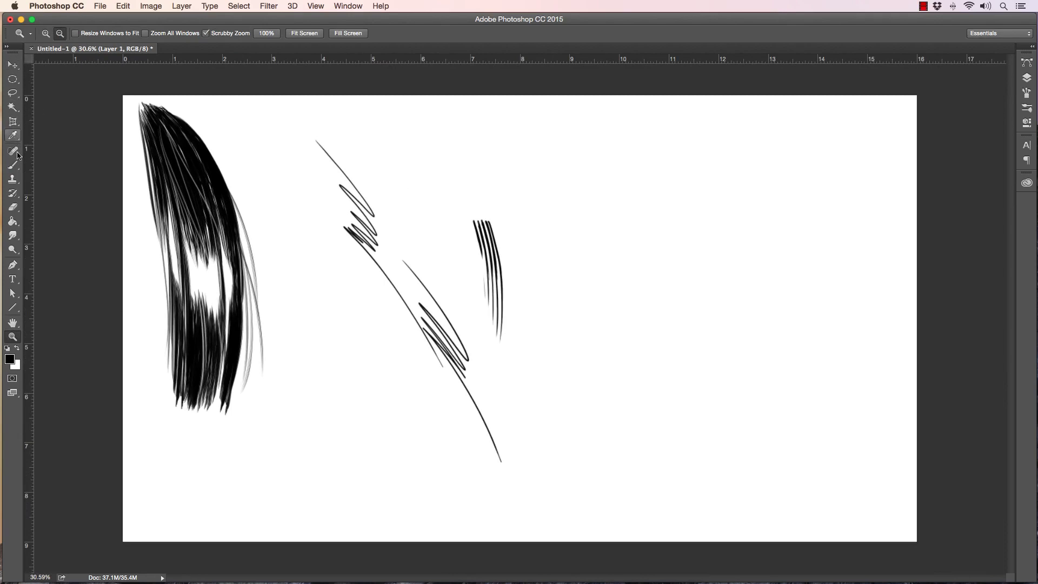
pyautogui.press('b')
pyautogui.click(59, 34)
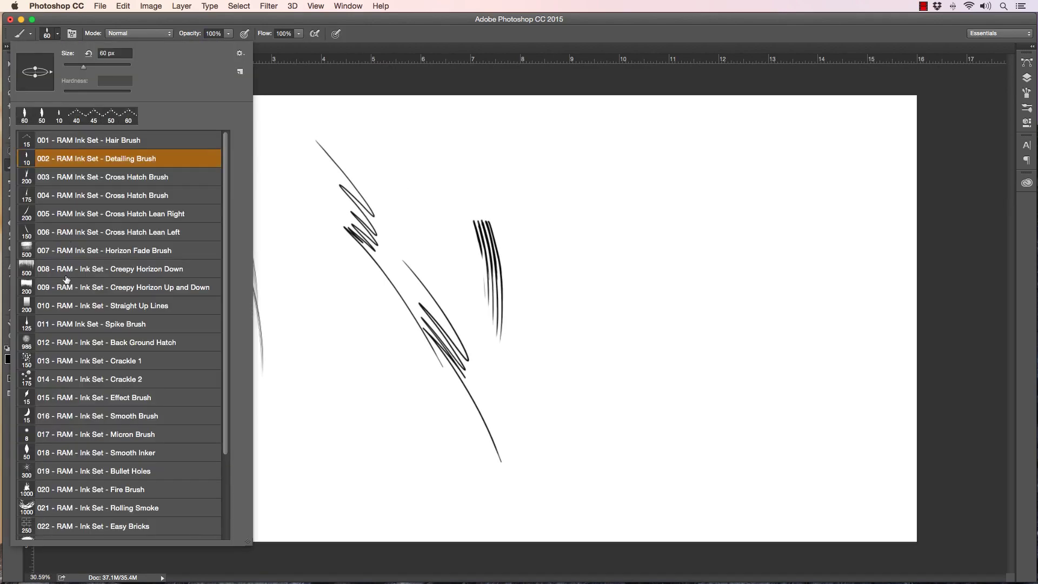
pyautogui.click(65, 180)
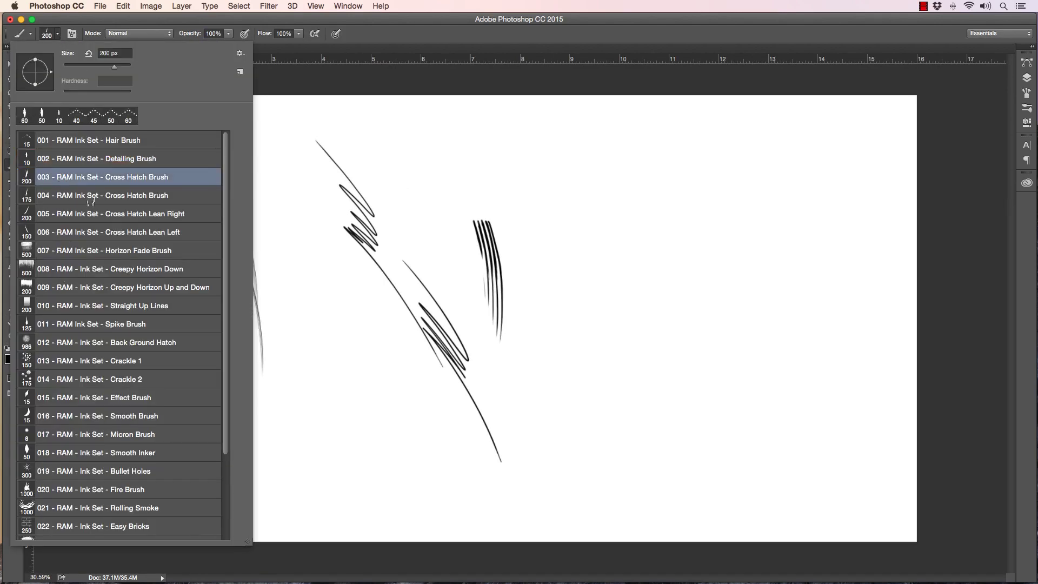
pyautogui.click(645, 555)
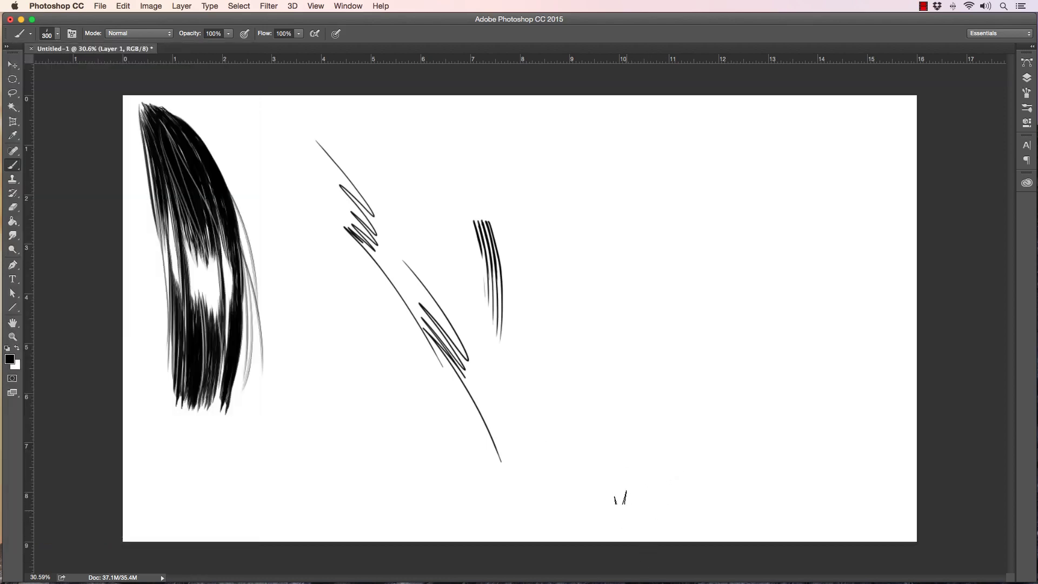
# Step: Undo a trial cross-hatch stroke and paint two arched cross-hatch bands along the canvas's lower edge
pyautogui.moveTo(583, 516)
pyautogui.mouseDown()
pyautogui.moveTo(811, 516)
pyautogui.moveTo(891, 493)
pyautogui.moveTo(928, 388)
pyautogui.moveTo(870, 255)
pyautogui.moveTo(781, 127)
pyautogui.moveTo(813, 88)
pyautogui.mouseUp()
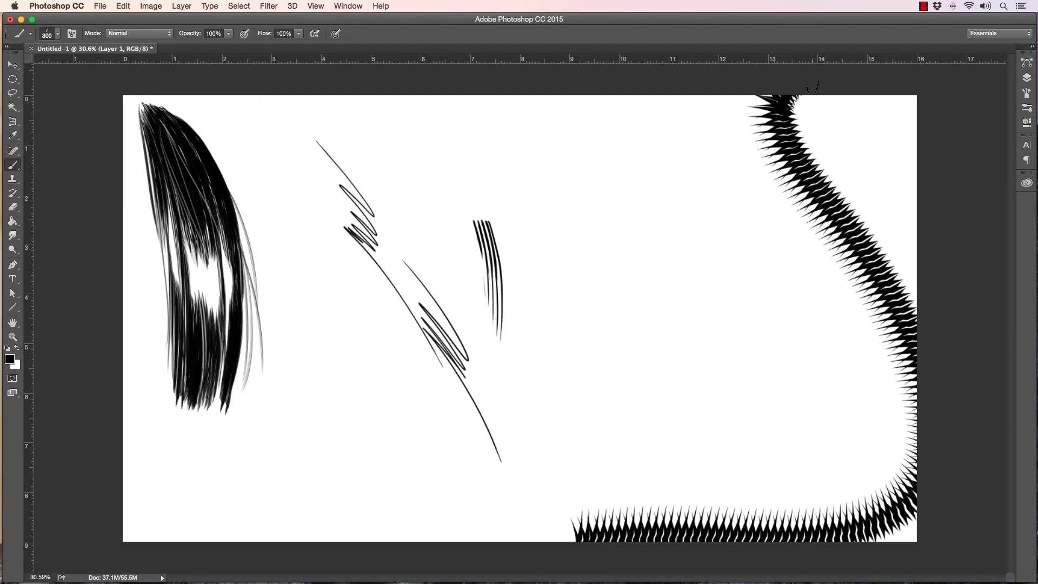
pyautogui.press('super+z')
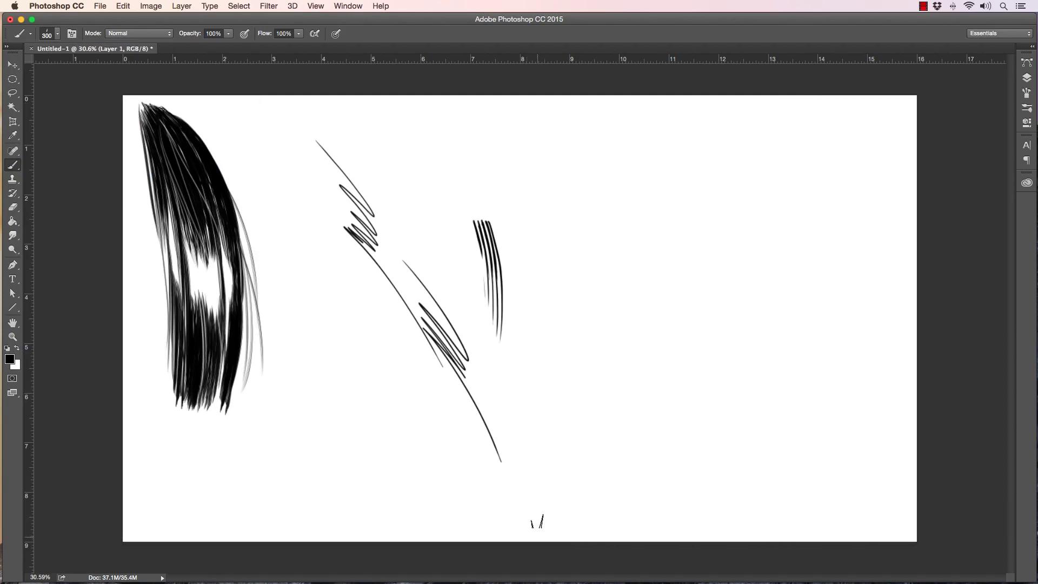
pyautogui.moveTo(528, 524)
pyautogui.mouseDown()
pyautogui.moveTo(729, 490)
pyautogui.moveTo(821, 513)
pyautogui.mouseUp()
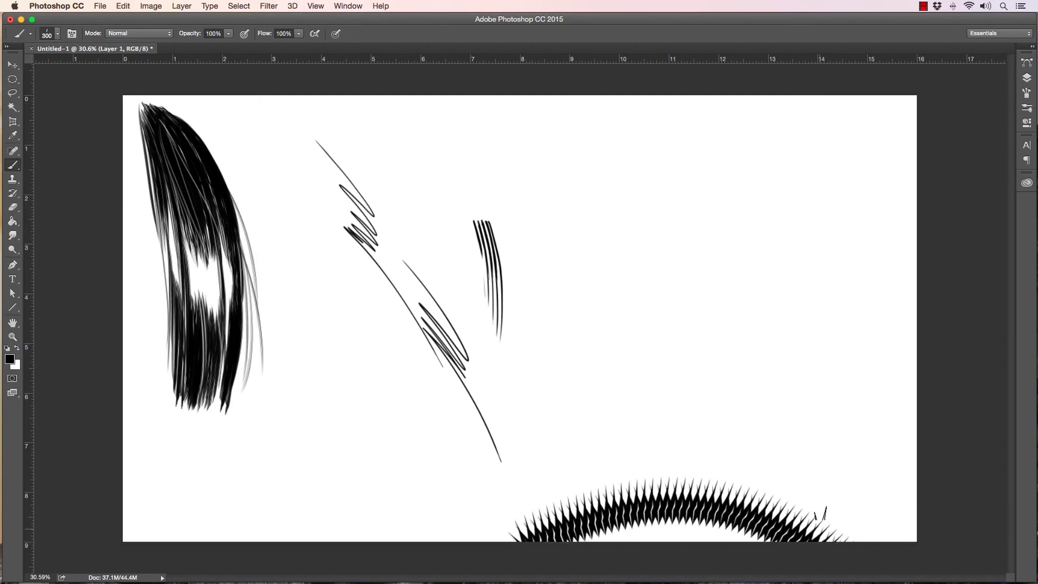
pyautogui.moveTo(133, 511); pyautogui.dragTo(305, 535)
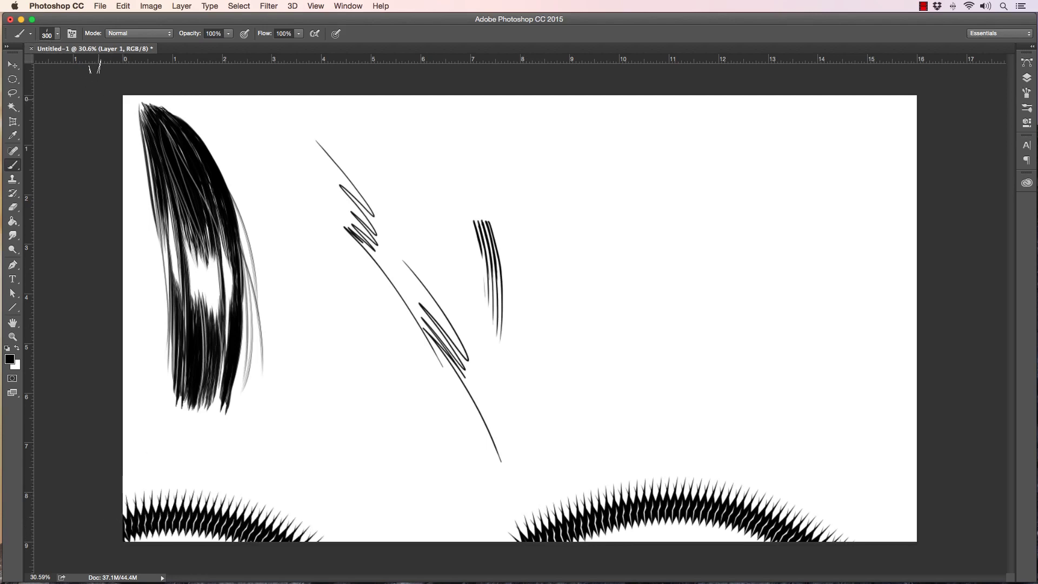
# Step: Try a wavy cross-hatch band beneath the hair at 175 px and undo it
pyautogui.press('[')
pyautogui.press('[')
pyautogui.moveTo(125, 452)
pyautogui.mouseDown()
pyautogui.moveTo(199, 420)
pyautogui.moveTo(273, 445)
pyautogui.moveTo(315, 475)
pyautogui.moveTo(373, 452)
pyautogui.mouseUp()
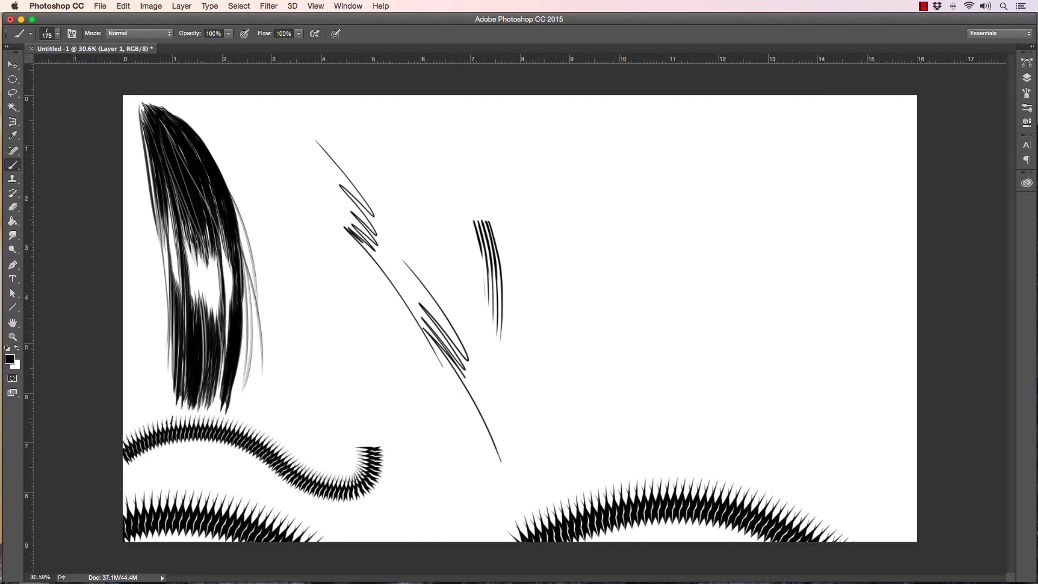
pyautogui.press('super+z')
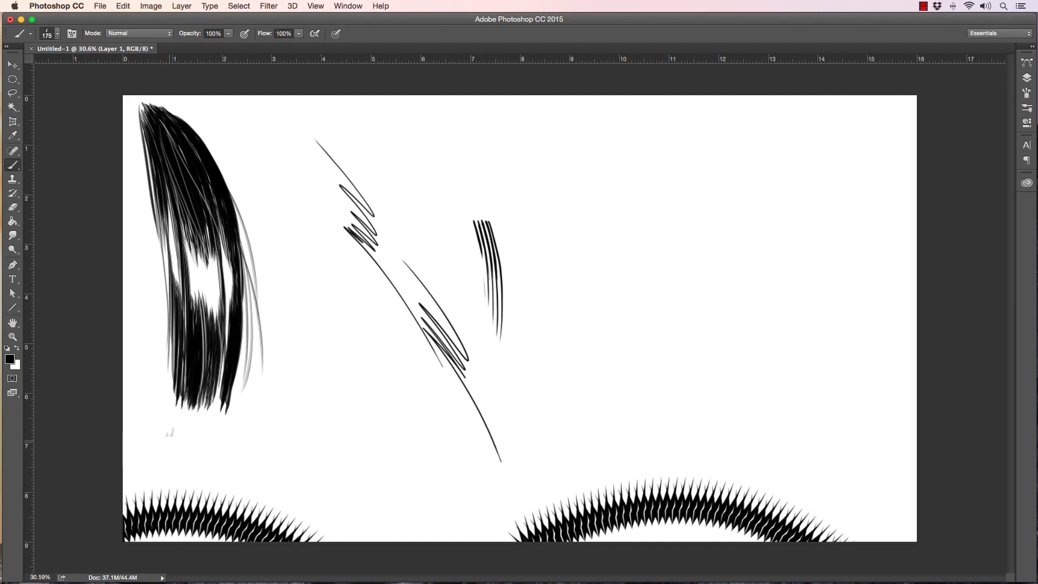
# Step: Switch to the 004 - RAM Ink Set - Cross Hatch Brush and paint thin curved bands at 175 px near the lower-left corner and 250 px along the right edge
pyautogui.click(57, 33)
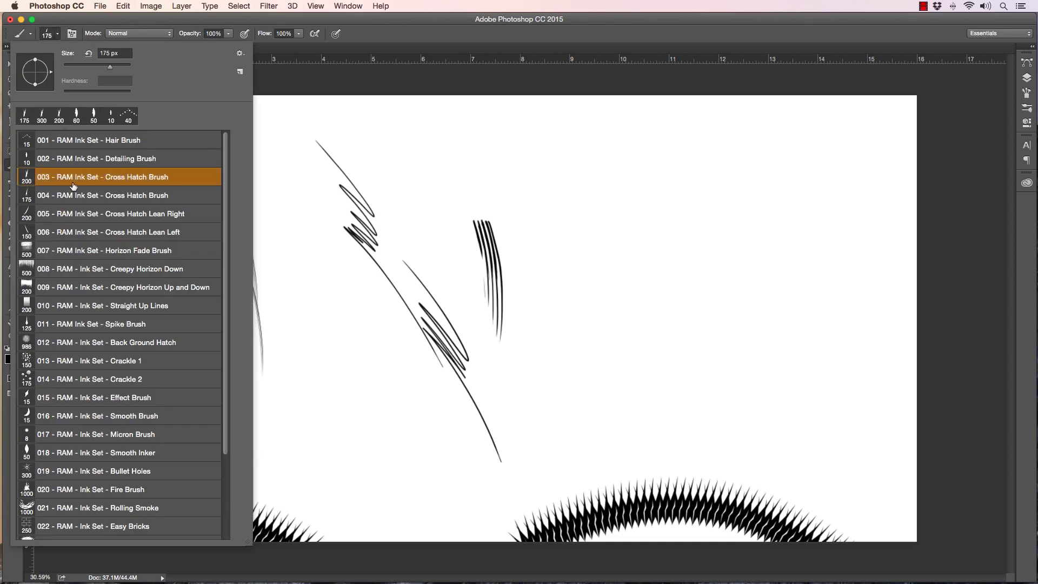
pyautogui.click(315, 64)
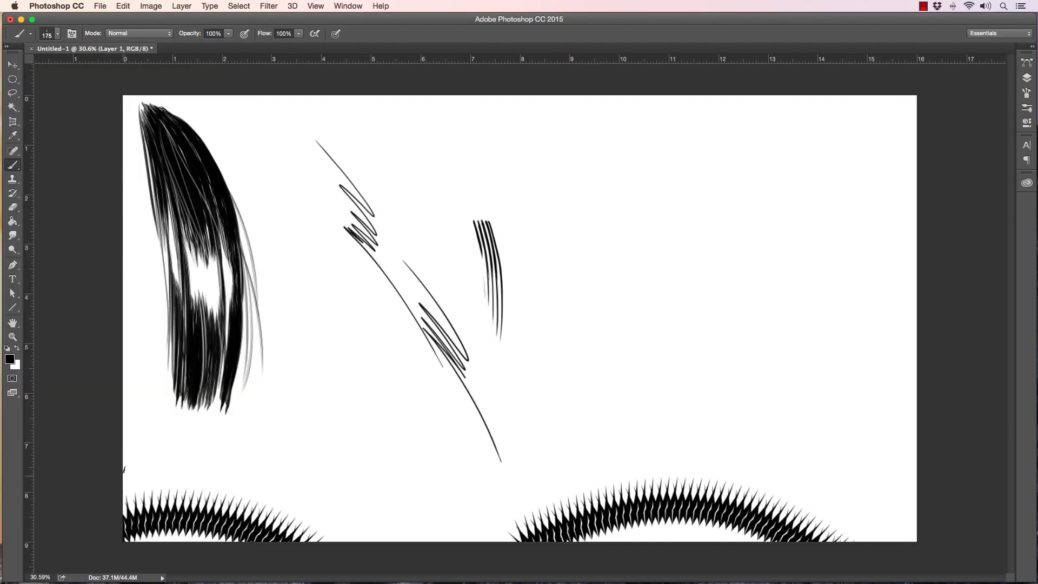
pyautogui.moveTo(123, 469)
pyautogui.mouseDown()
pyautogui.moveTo(150, 460)
pyautogui.moveTo(243, 467)
pyautogui.moveTo(371, 541)
pyautogui.mouseUp()
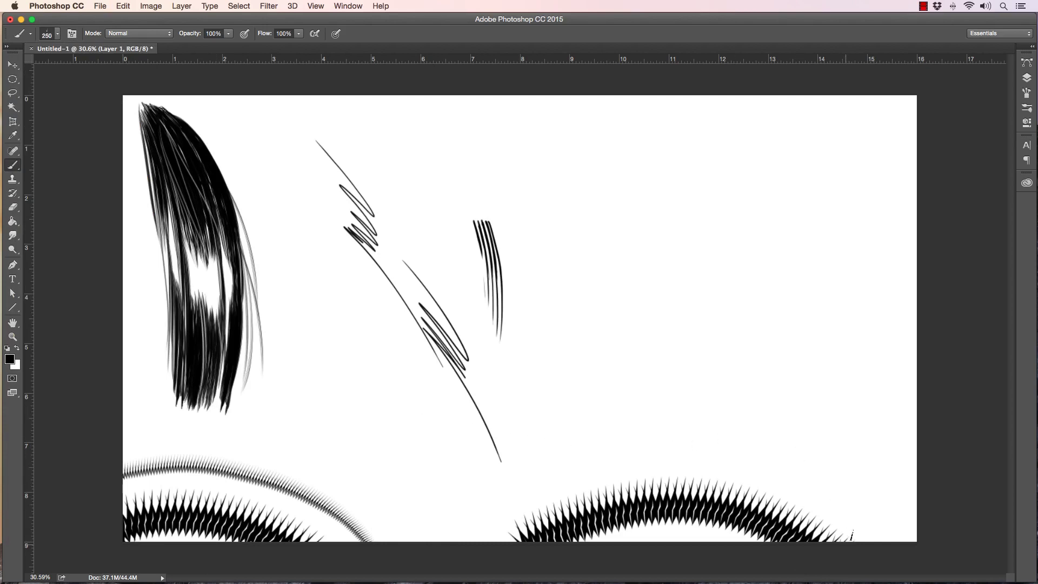
pyautogui.moveTo(852, 535)
pyautogui.mouseDown()
pyautogui.moveTo(883, 525)
pyautogui.moveTo(902, 464)
pyautogui.moveTo(891, 387)
pyautogui.moveTo(919, 300)
pyautogui.mouseUp()
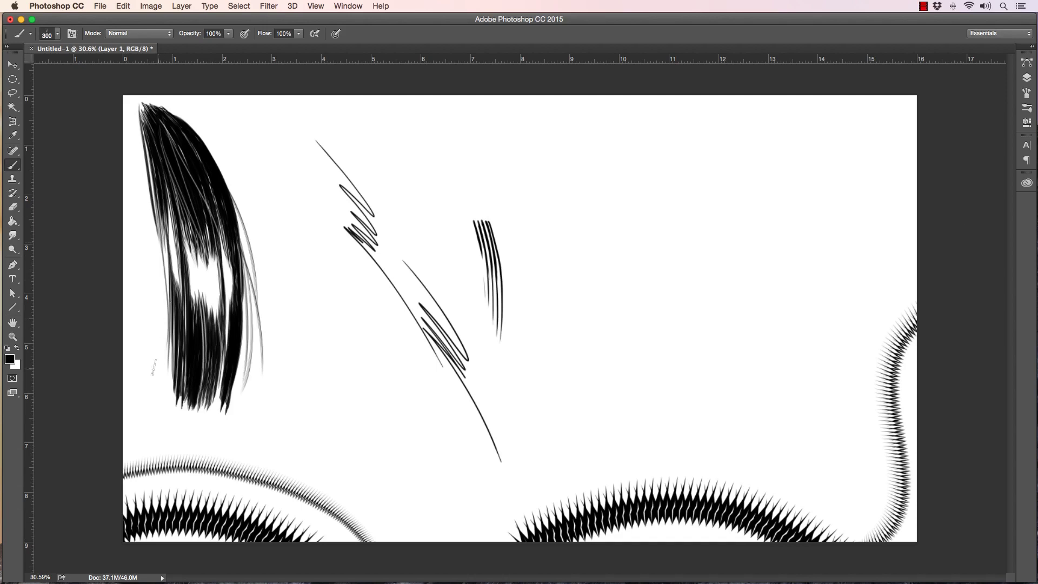
# Step: Paint a long-spiked wavy cross-hatch band at 500 px from beneath the hair sample down to the canvas's lower edge
pyautogui.press(']')
pyautogui.press(']')
pyautogui.click(135, 399)
pyautogui.press('super+z')
pyautogui.click(142, 407)
pyautogui.moveTo(155, 385)
pyautogui.mouseDown()
pyautogui.moveTo(193, 403)
pyautogui.moveTo(310, 385)
pyautogui.moveTo(348, 401)
pyautogui.moveTo(373, 418)
pyautogui.moveTo(406, 487)
pyautogui.moveTo(461, 505)
pyautogui.mouseUp()
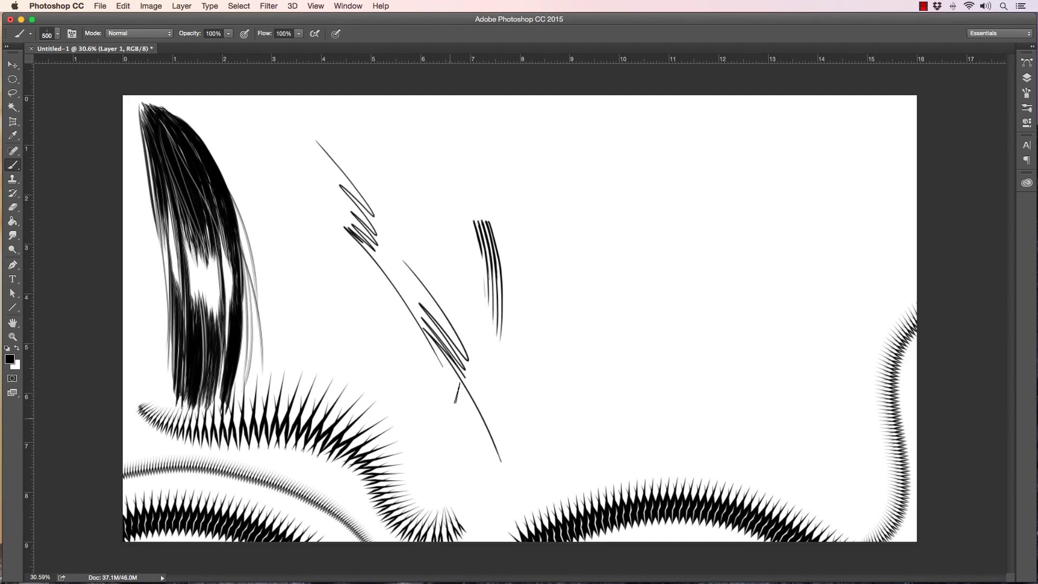
# Step: Paint two wavy bands above the lower-right arch with the 005 - RAM Ink Set - Cross Hatch Lean Right brush, at 200 px and 300 px
pyautogui.click(59, 34)
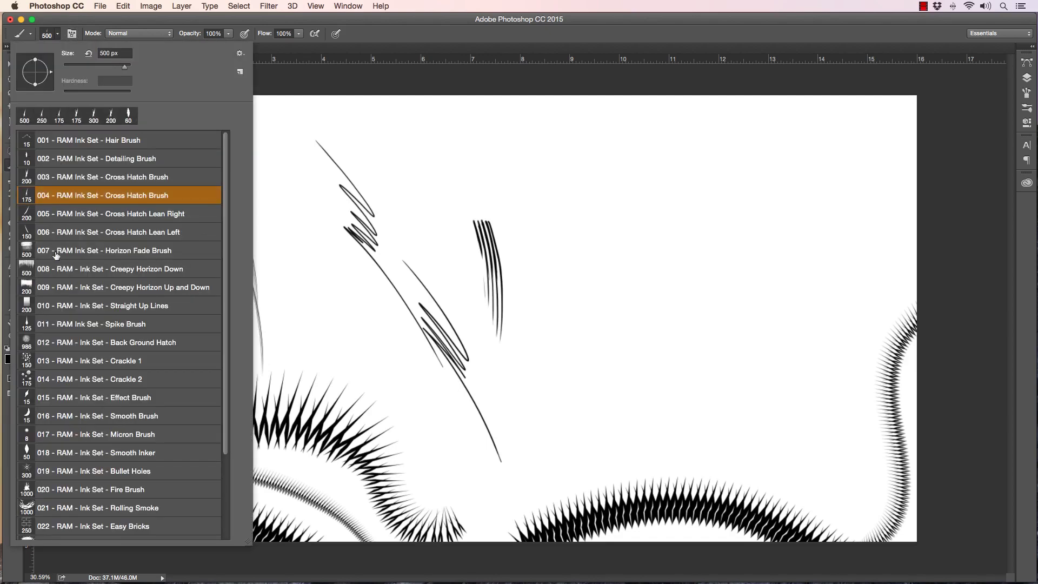
pyautogui.click(54, 217)
pyautogui.click(299, 81)
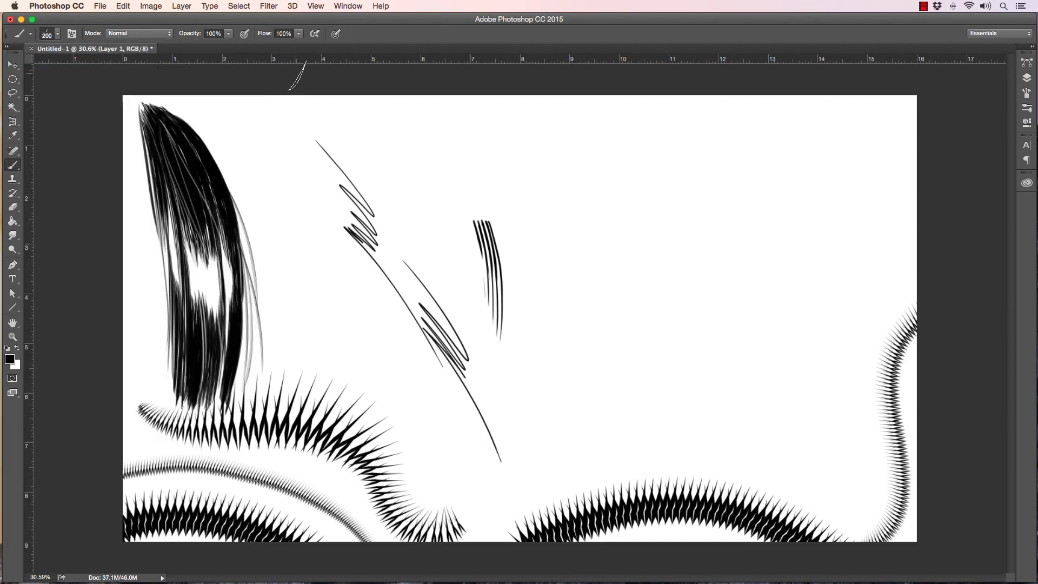
pyautogui.moveTo(562, 431)
pyautogui.mouseDown()
pyautogui.moveTo(619, 435)
pyautogui.moveTo(772, 412)
pyautogui.moveTo(861, 441)
pyautogui.mouseUp()
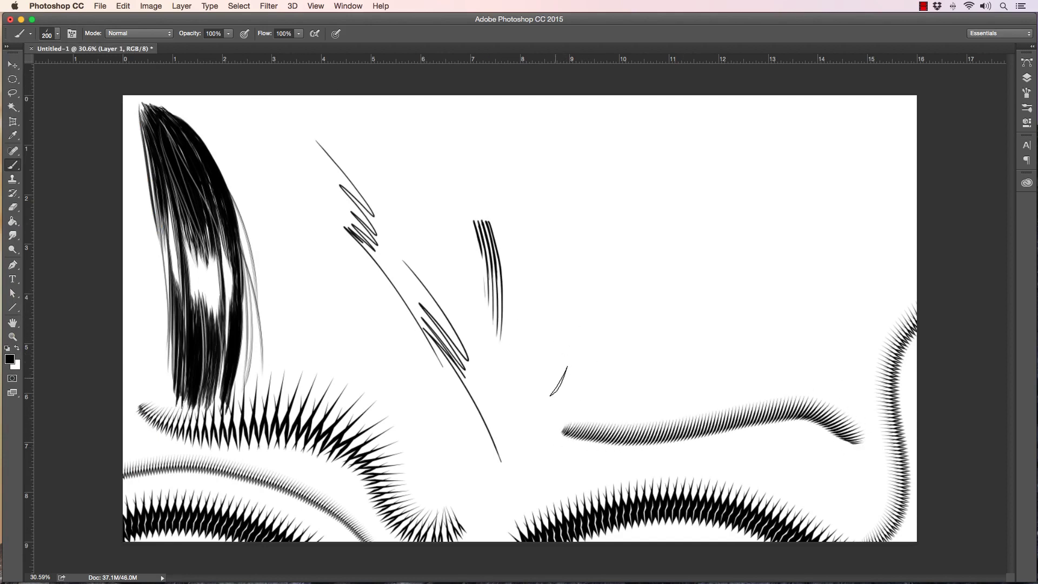
pyautogui.press(']')
pyautogui.press(']')
pyautogui.moveTo(564, 394)
pyautogui.mouseDown()
pyautogui.moveTo(631, 393)
pyautogui.moveTo(748, 363)
pyautogui.moveTo(815, 373)
pyautogui.moveTo(844, 388)
pyautogui.mouseUp()
# Step: Switch to the 006 - RAM Ink Set - Cross Hatch Lean Left brush and undo a trial stroke over the upper lean-right band at 150 px
pyautogui.click(57, 33)
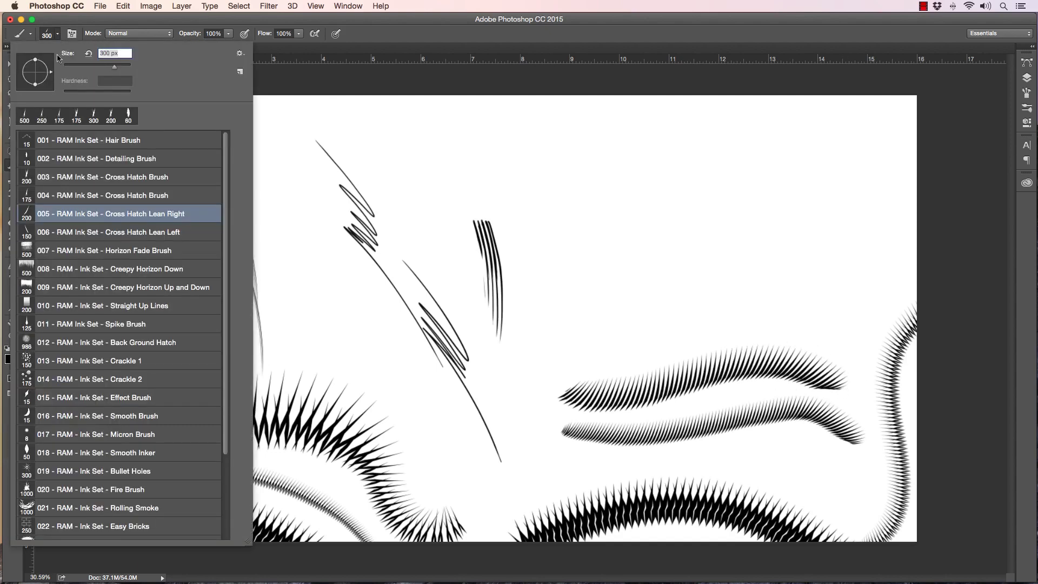
pyautogui.click(54, 234)
pyautogui.click(307, 69)
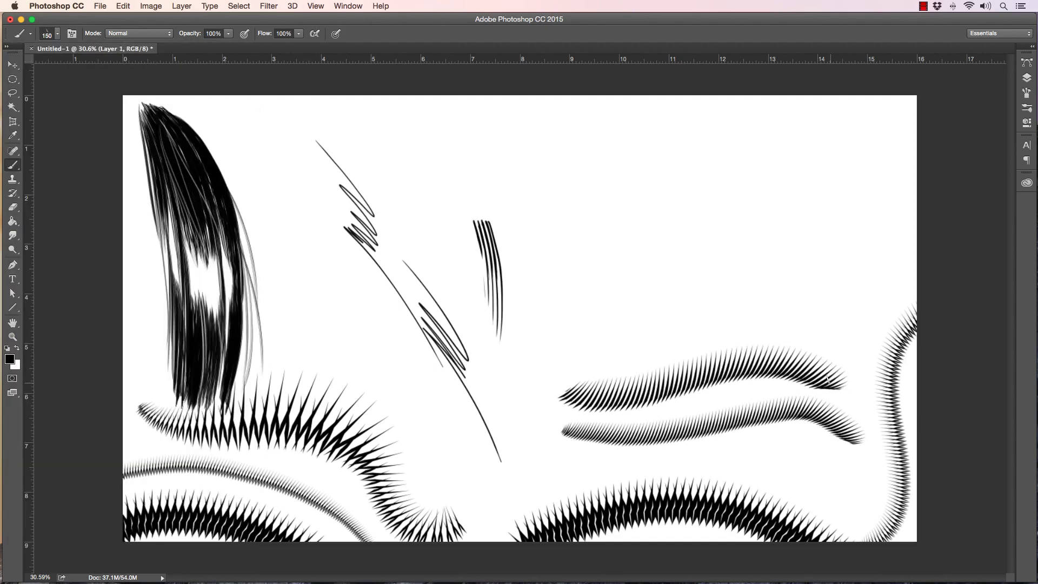
pyautogui.moveTo(827, 380)
pyautogui.mouseDown()
pyautogui.moveTo(707, 357)
pyautogui.moveTo(611, 400)
pyautogui.mouseUp()
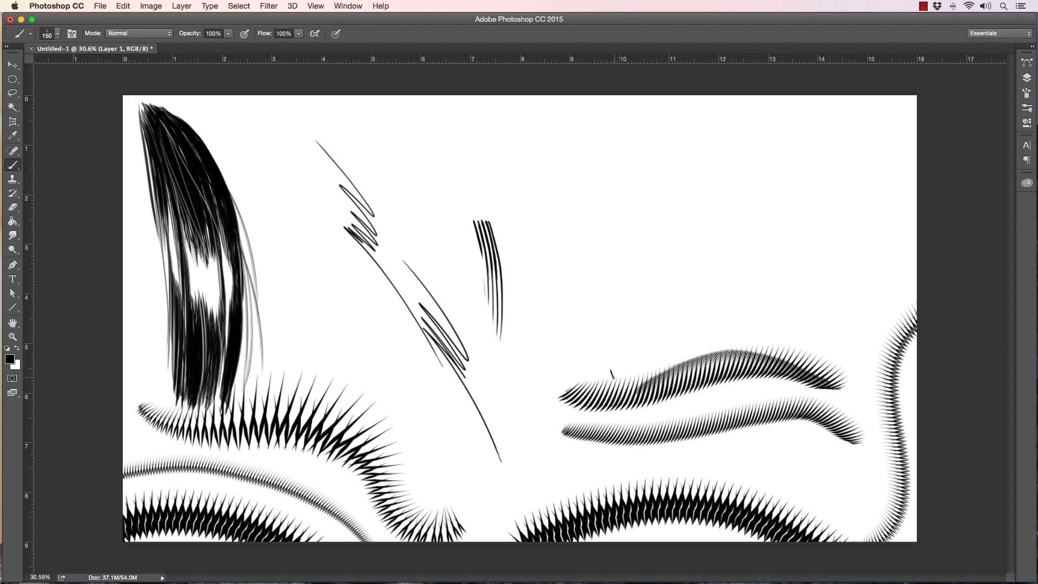
pyautogui.hotkey('ctrl', 'z')
# Step: Undo a trial lean-left stroke at 250 px and paint lean-left hatching at 400 px over both lean-right bands
pyautogui.press(']')
pyautogui.press(']')
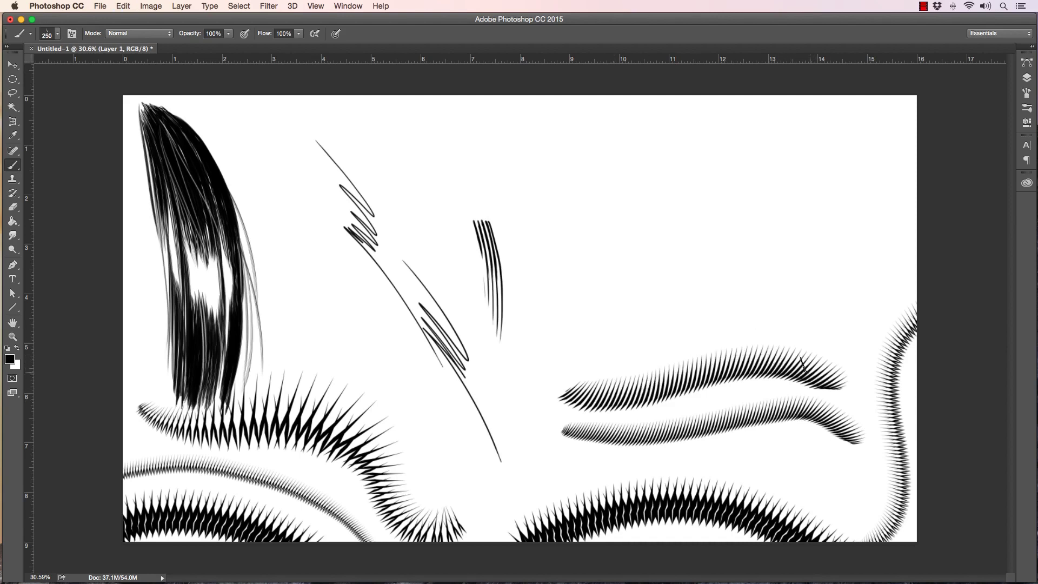
pyautogui.moveTo(810, 371)
pyautogui.mouseDown()
pyautogui.moveTo(703, 359)
pyautogui.moveTo(610, 397)
pyautogui.mouseUp()
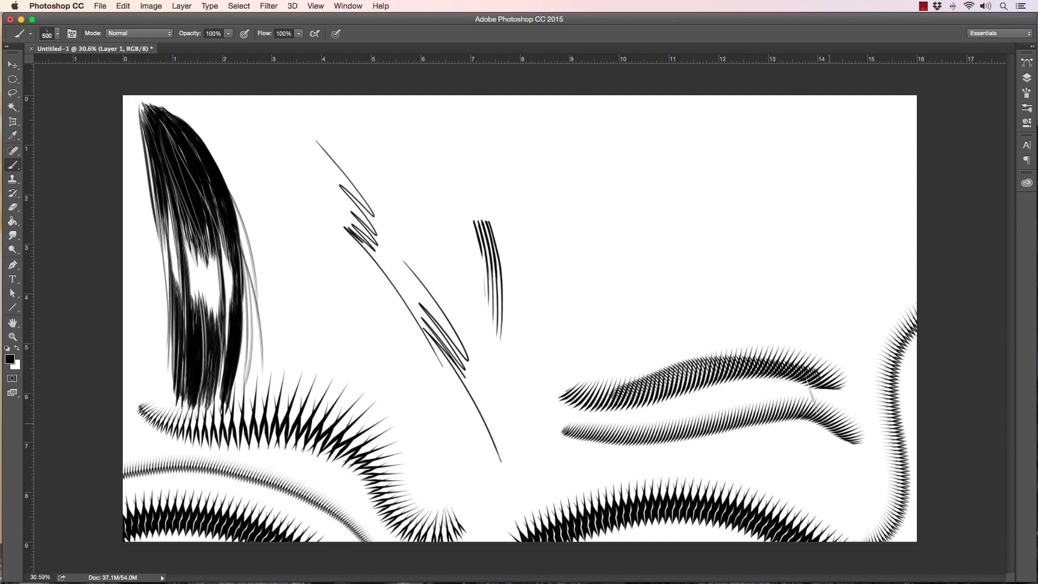
pyautogui.press(']')
pyautogui.press(']')
pyautogui.press(']')
pyautogui.press('super+z')
pyautogui.press('[')
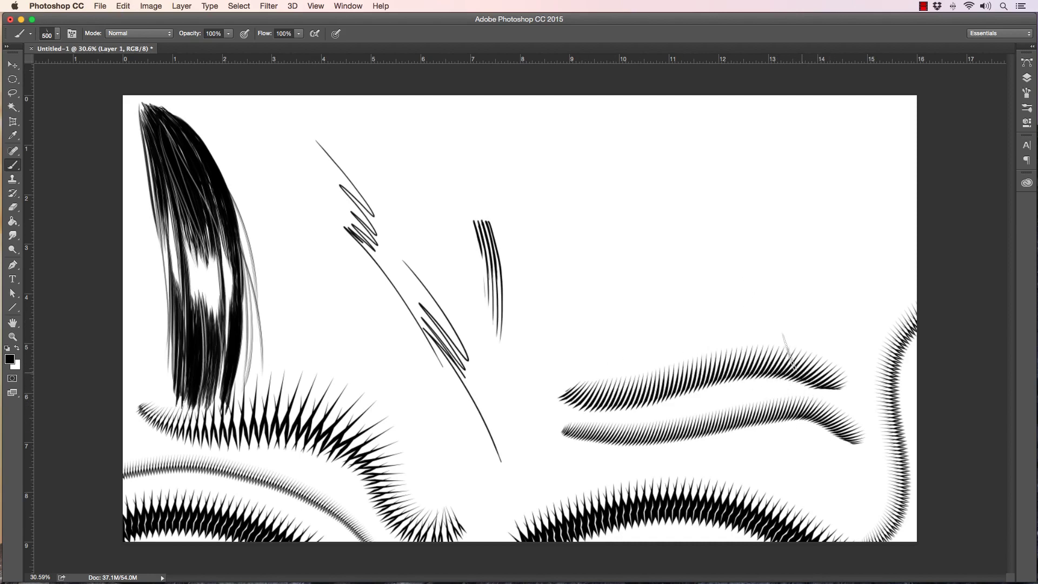
pyautogui.moveTo(811, 355)
pyautogui.mouseDown()
pyautogui.moveTo(701, 342)
pyautogui.moveTo(582, 381)
pyautogui.mouseUp()
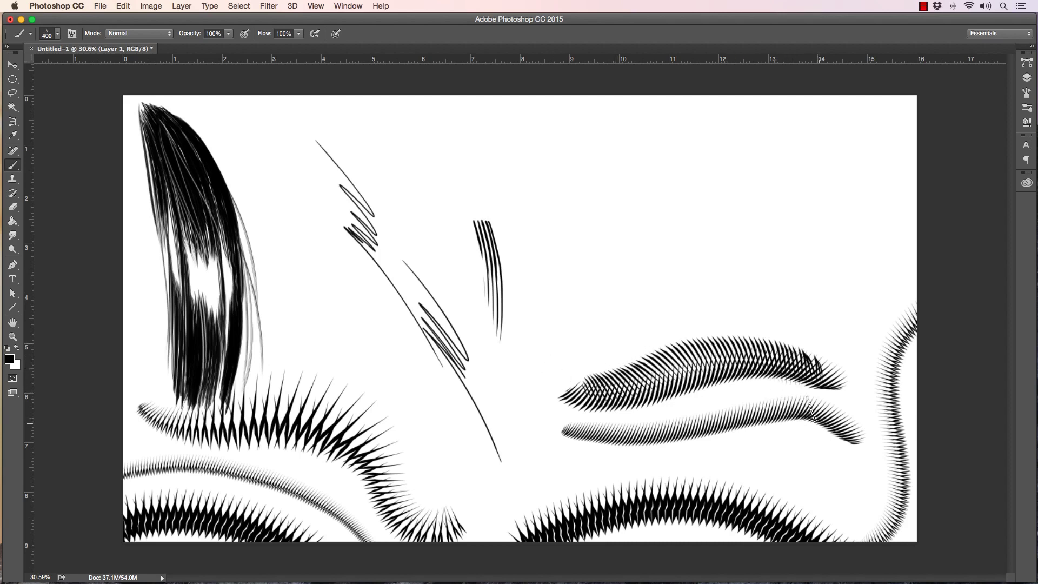
pyautogui.moveTo(814, 412); pyautogui.dragTo(599, 432)
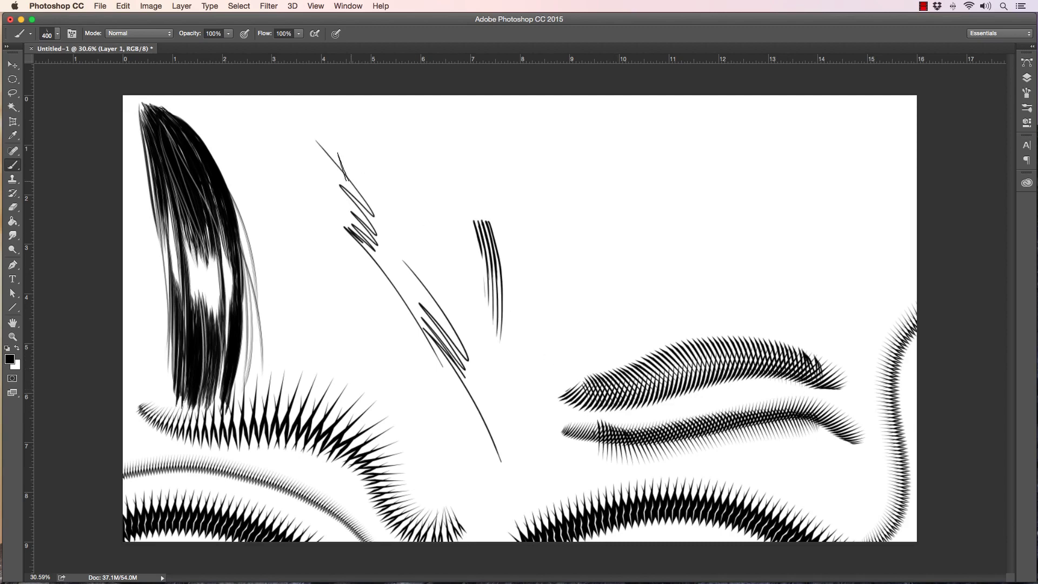
# Step: Switch to the 007 - RAM Ink Set - Horizon Fade Brush at 500 px and undo the stray mark at the canvas's upper edge
pyautogui.click(57, 34)
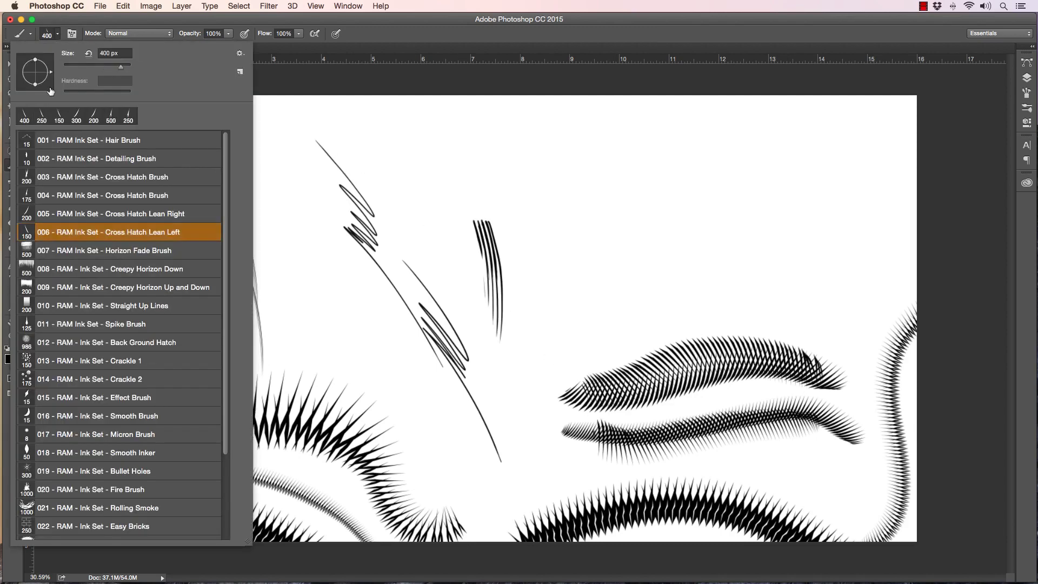
pyautogui.click(63, 249)
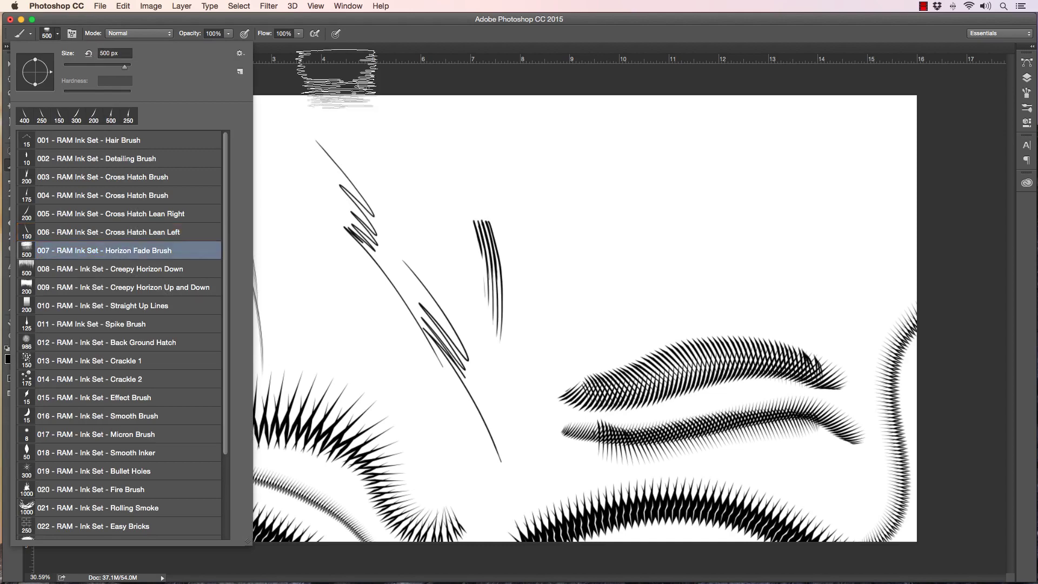
pyautogui.click(378, 47)
pyautogui.press('super+z')
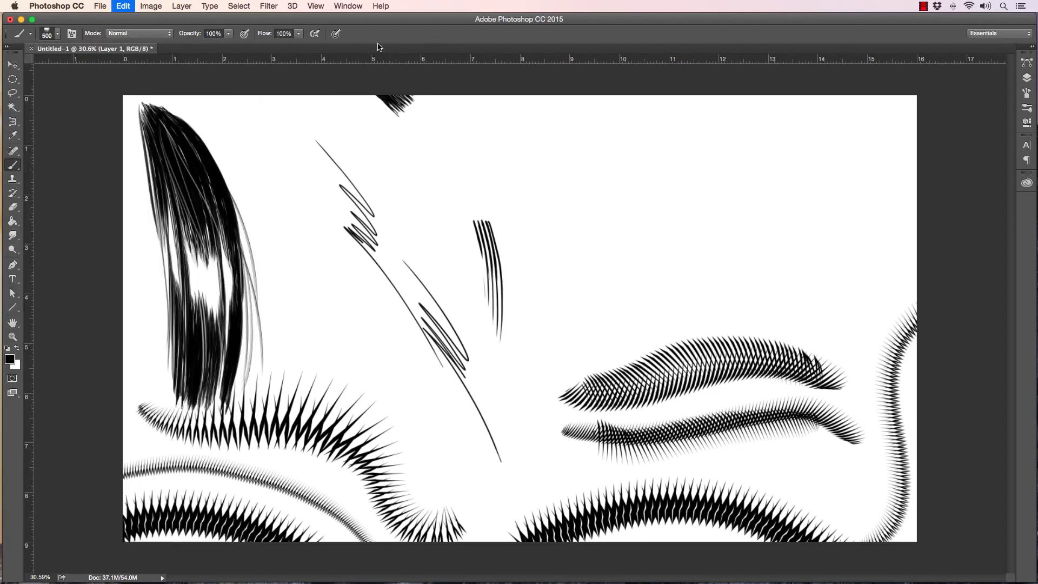
# Step: Try straight and wavy horizon-fade bands along the canvas's upper edge at 500 px and undo them
pyautogui.moveTo(899, 122); pyautogui.dragTo(444, 100)
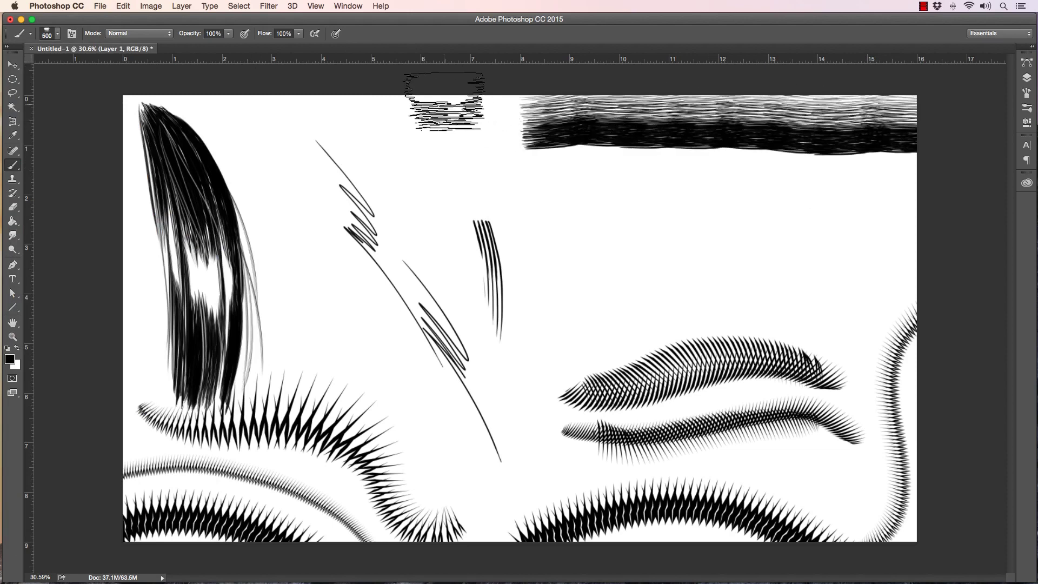
pyautogui.press('super+z')
pyautogui.click(461, 121)
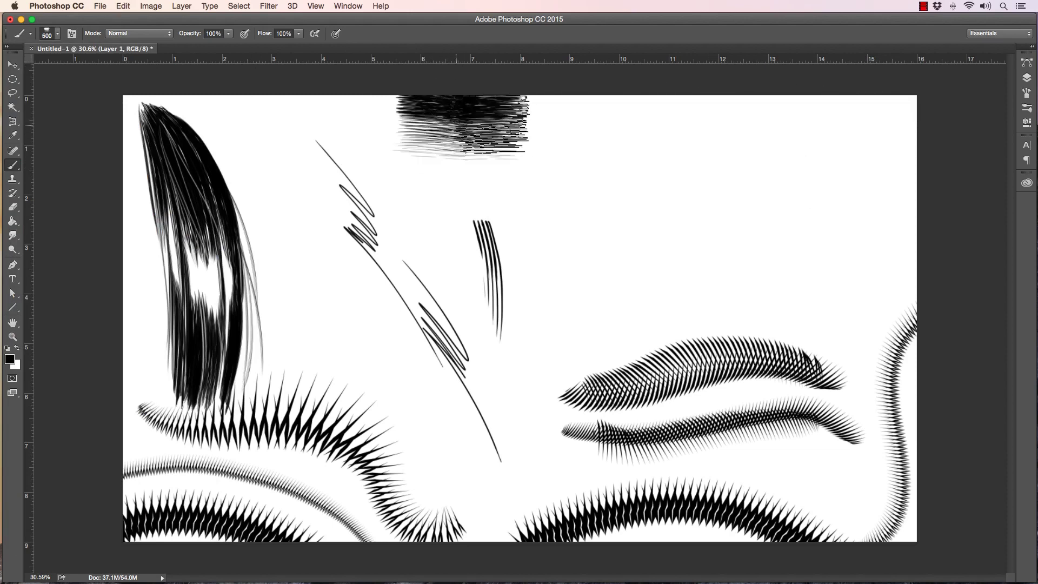
pyautogui.moveTo(461, 120)
pyautogui.mouseDown()
pyautogui.moveTo(843, 114)
pyautogui.moveTo(938, 95)
pyautogui.mouseUp()
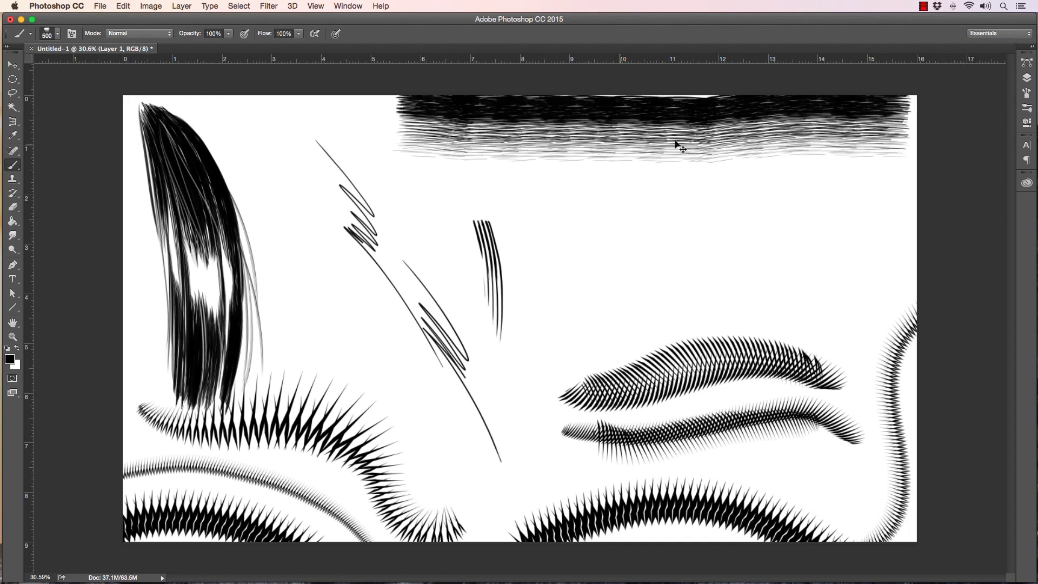
pyautogui.press('super+z')
pyautogui.moveTo(925, 131)
pyautogui.mouseDown()
pyautogui.moveTo(503, 133)
pyautogui.moveTo(452, 109)
pyautogui.moveTo(552, 127)
pyautogui.moveTo(664, 226)
pyautogui.moveTo(752, 234)
pyautogui.moveTo(819, 157)
pyautogui.moveTo(838, 71)
pyautogui.mouseUp()
pyautogui.press('super+z')
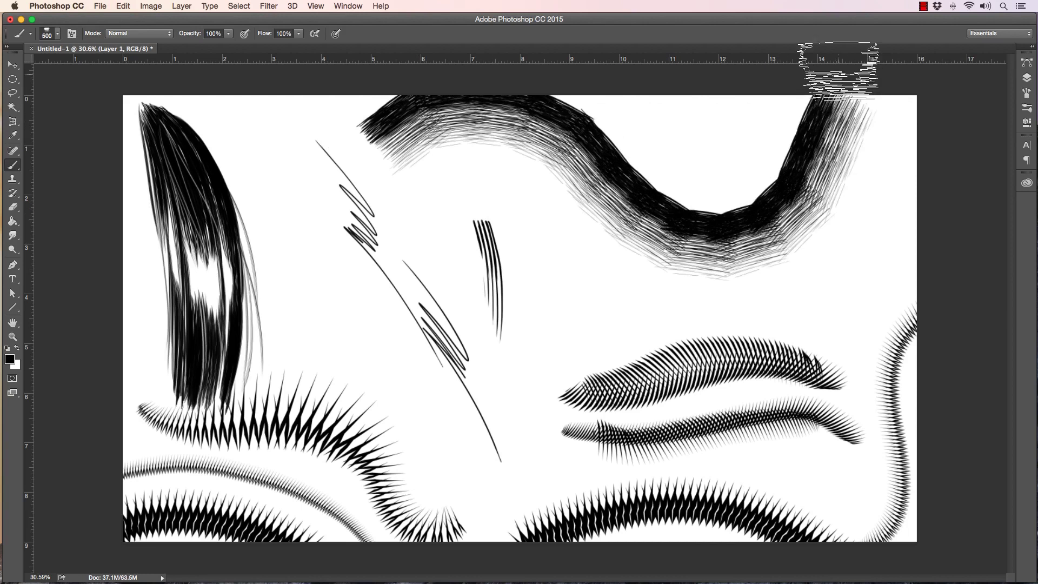
pyautogui.press('super+z')
# Step: Paint a wavy horizon-fade band at 300 px from the top of the hair sample along the canvas's upper edge
pyautogui.press('[')
pyautogui.press('[')
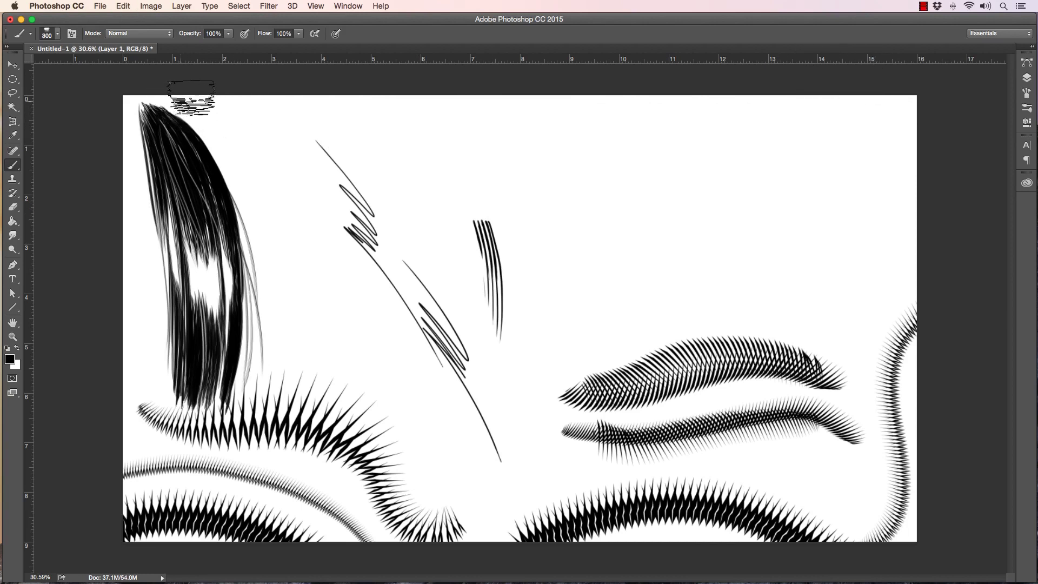
pyautogui.moveTo(191, 98)
pyautogui.mouseDown()
pyautogui.moveTo(272, 99)
pyautogui.moveTo(370, 142)
pyautogui.moveTo(464, 152)
pyautogui.moveTo(557, 64)
pyautogui.mouseUp()
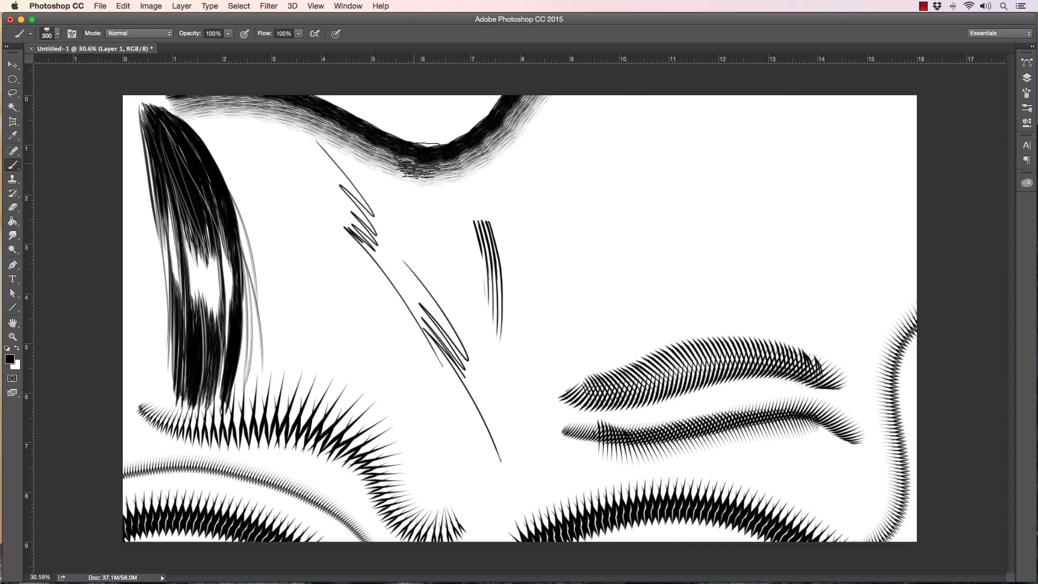
# Step: Try a straight horizon-fade band across the canvas's upper-right area at 600 px and undo it
pyautogui.press(']')
pyautogui.press(']')
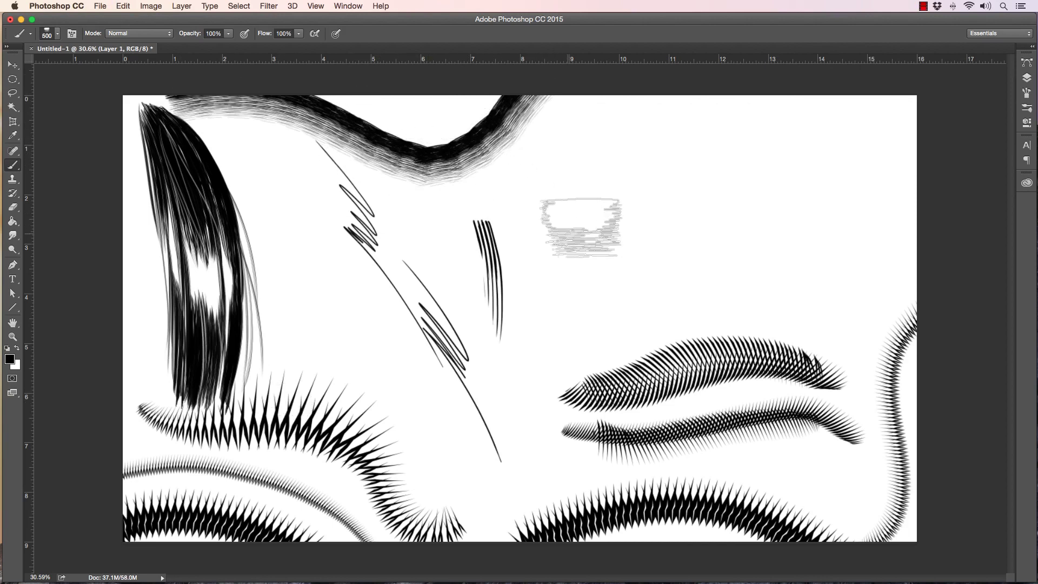
pyautogui.press(']')
pyautogui.moveTo(552, 221)
pyautogui.mouseDown()
pyautogui.moveTo(909, 214)
pyautogui.moveTo(941, 200)
pyautogui.mouseUp()
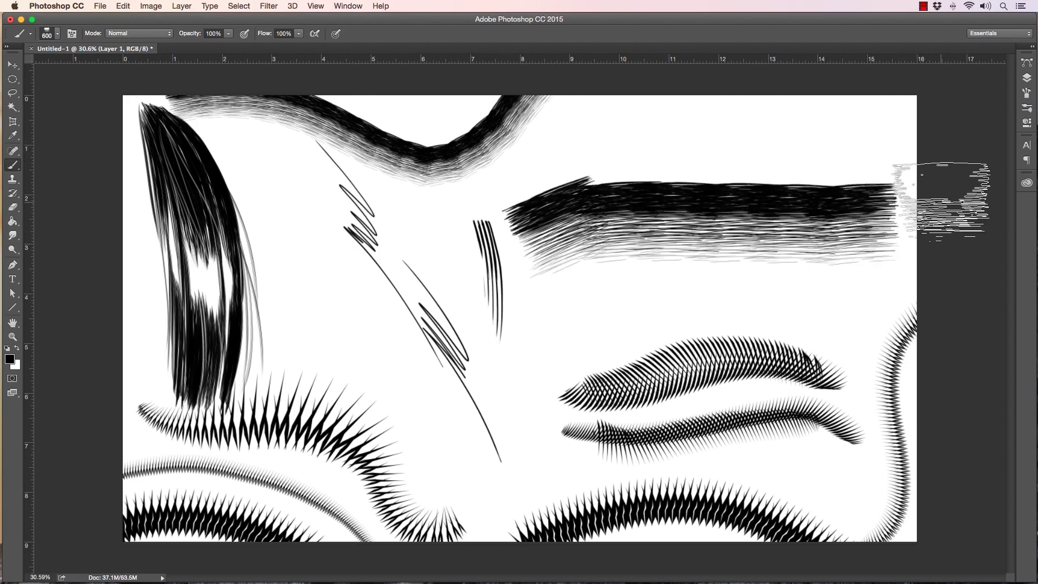
pyautogui.hotkey('ctrl', 'z')
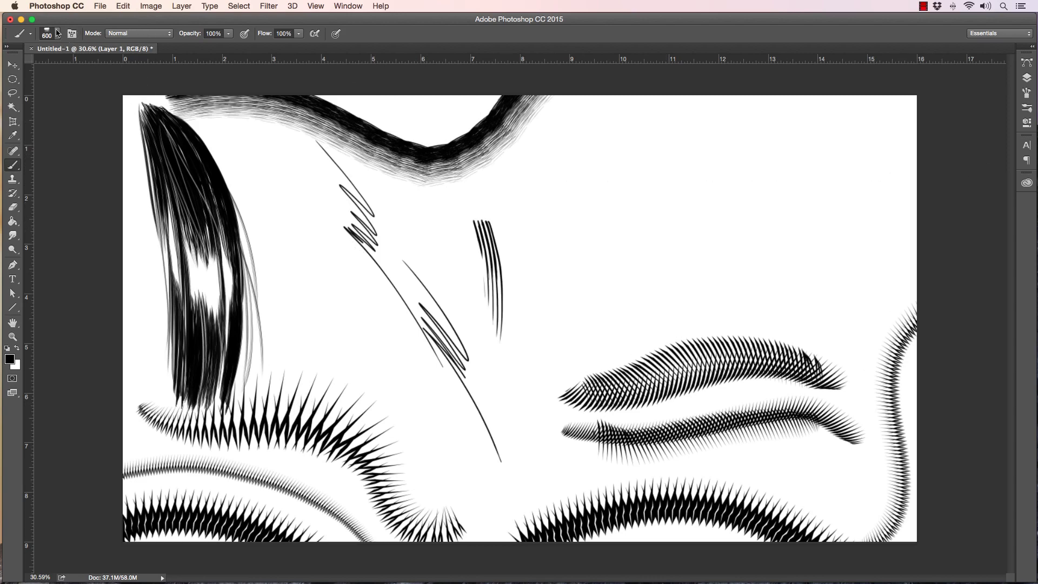
# Step: Switch to the 008 - RAM - Ink Set - Creepy Horizon Down brush and enlarge it to 700 px
pyautogui.click(58, 34)
pyautogui.click(61, 246)
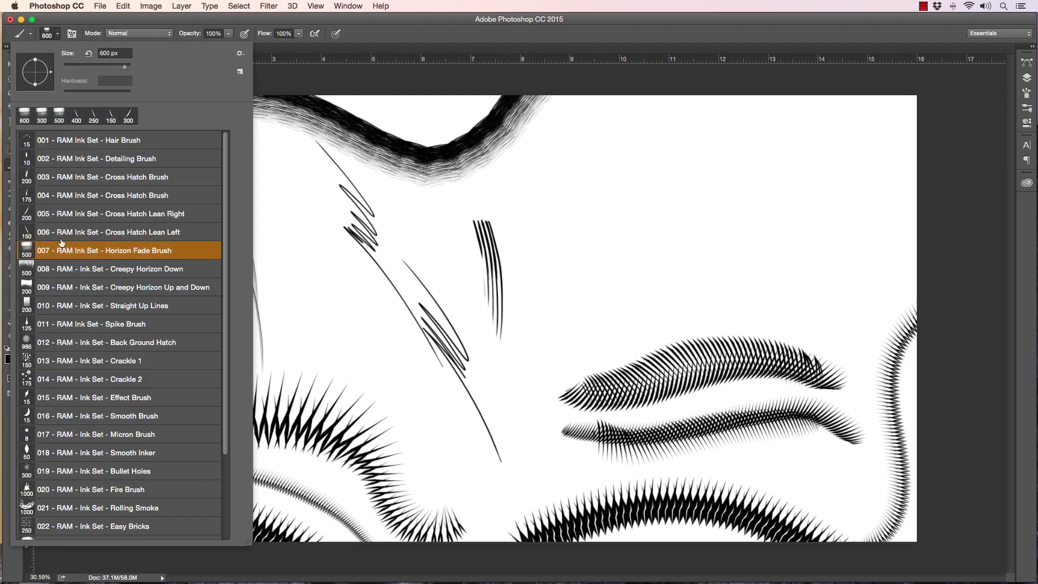
pyautogui.click(73, 271)
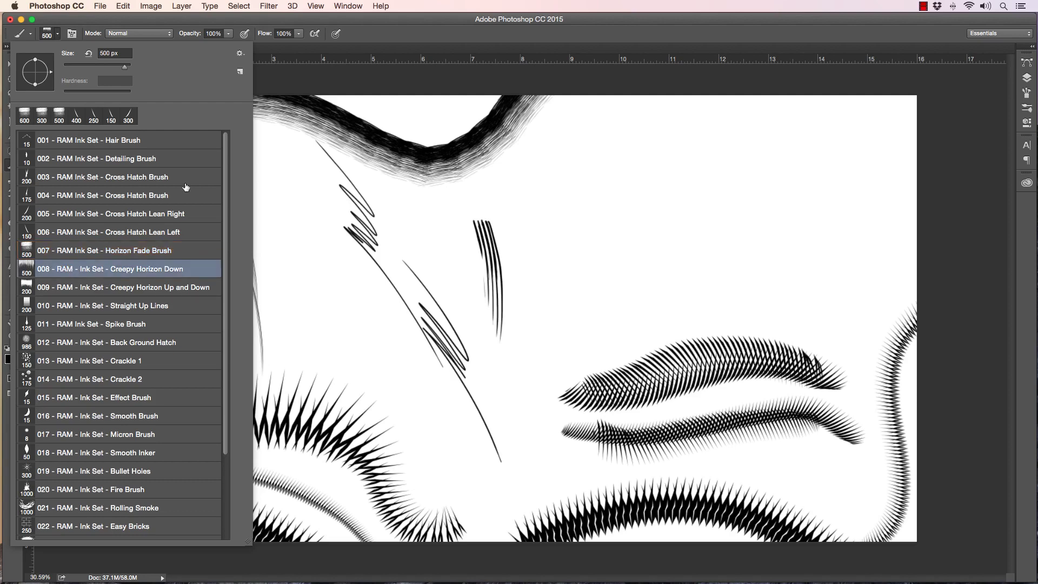
pyautogui.click(962, 111)
pyautogui.press(']')
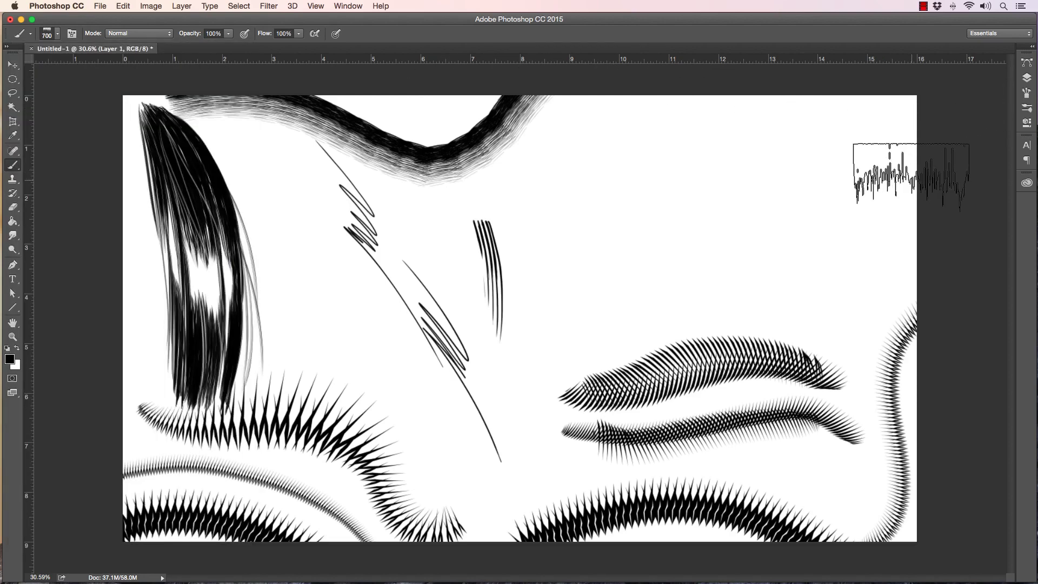
# Step: Try Creepy Horizon Down strokes across the canvas's upper-right area at 700 px and undo them
pyautogui.moveTo(914, 162); pyautogui.dragTo(879, 159)
pyautogui.moveTo(791, 154); pyautogui.dragTo(762, 173)
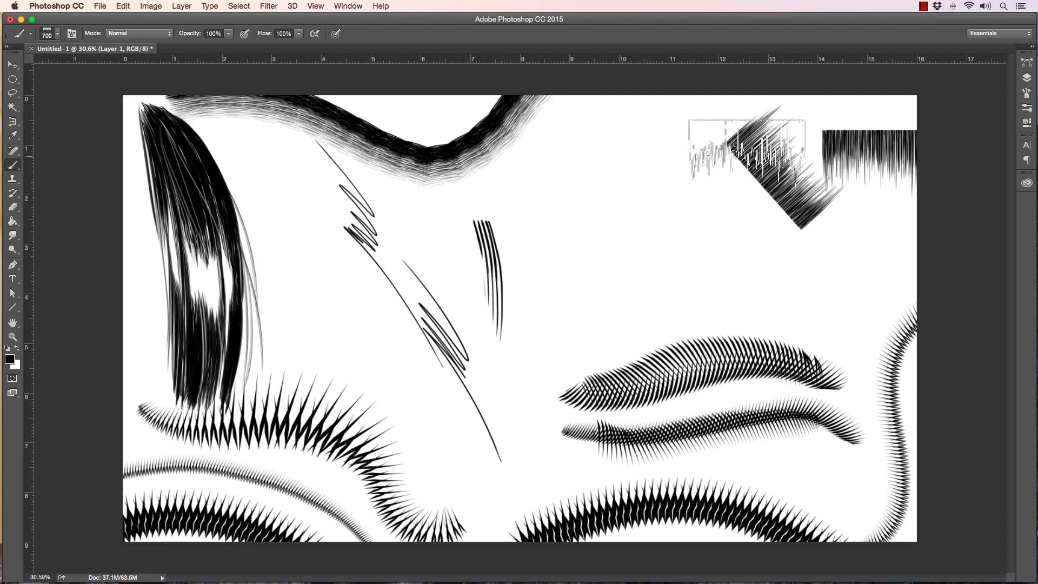
pyautogui.press('super+alt+z')
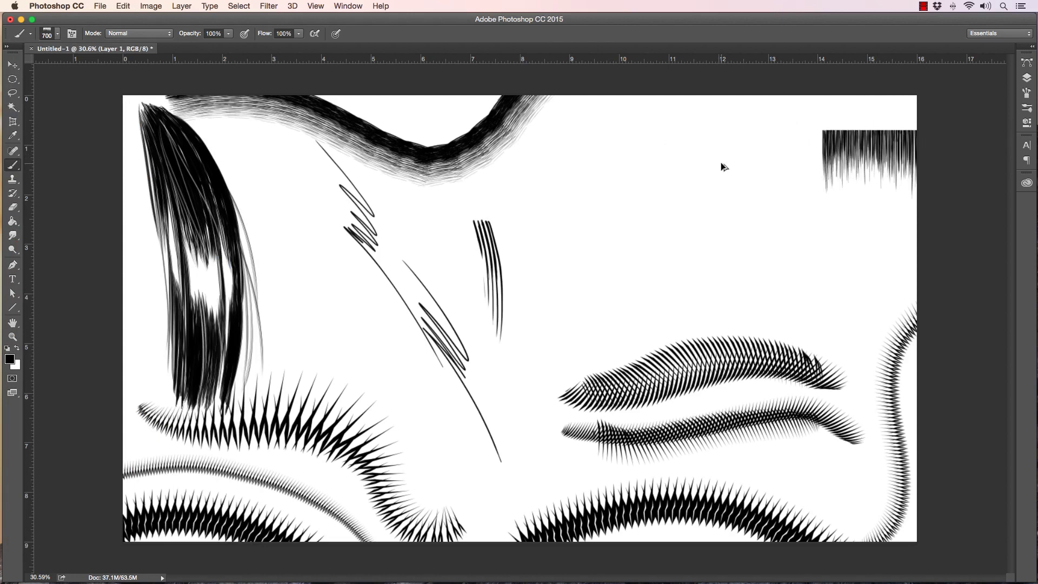
pyautogui.press('super+alt+z')
pyautogui.moveTo(913, 162); pyautogui.dragTo(671, 162)
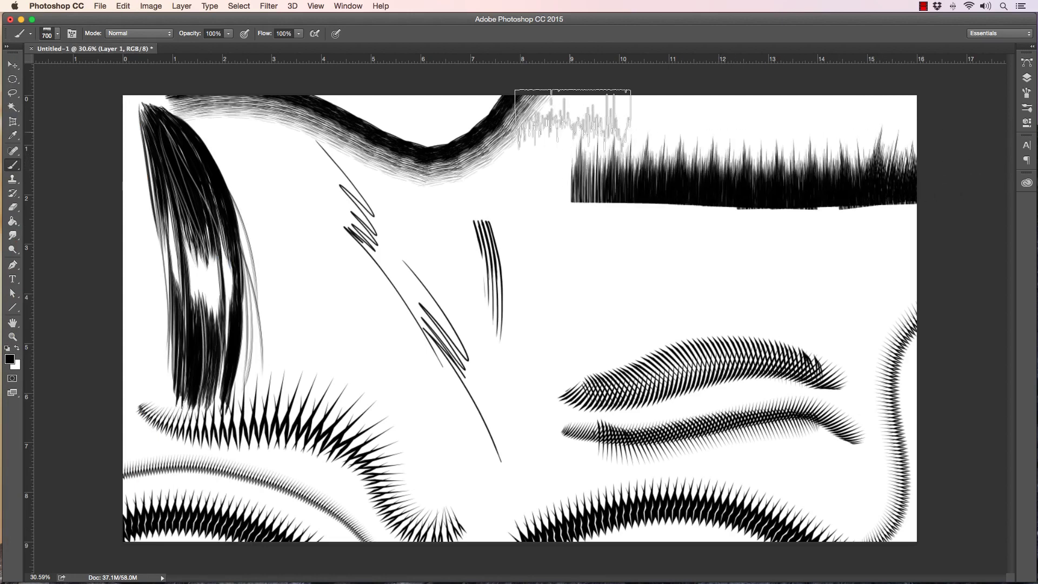
pyautogui.press('super+alt+z')
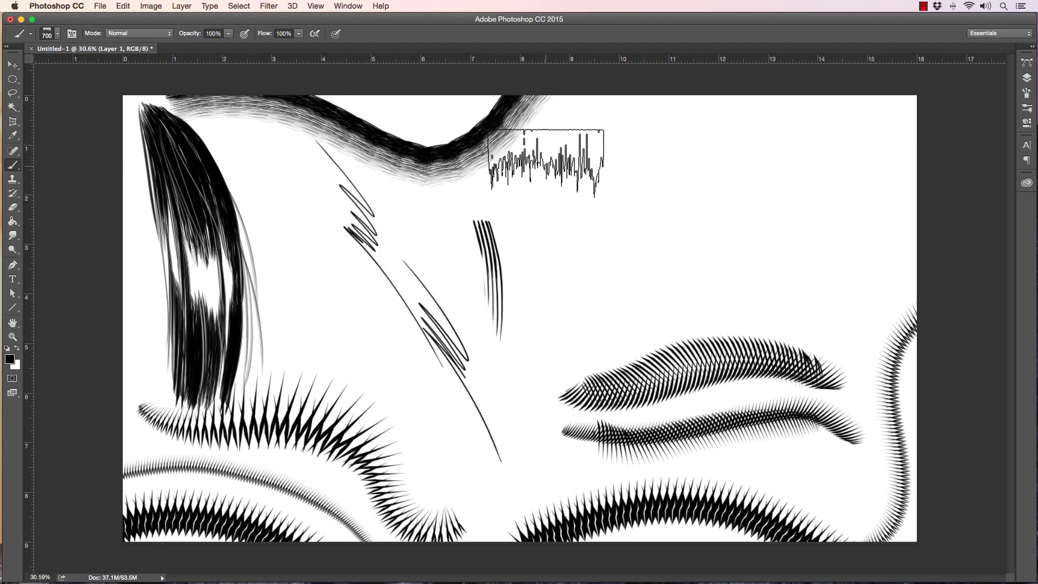
# Step: Paint a straight Creepy Horizon Down band at 700 px along the upper edge of the canvas's right half
pyautogui.moveTo(584, 128)
pyautogui.mouseDown()
pyautogui.moveTo(952, 118)
pyautogui.moveTo(975, 93)
pyautogui.mouseUp()
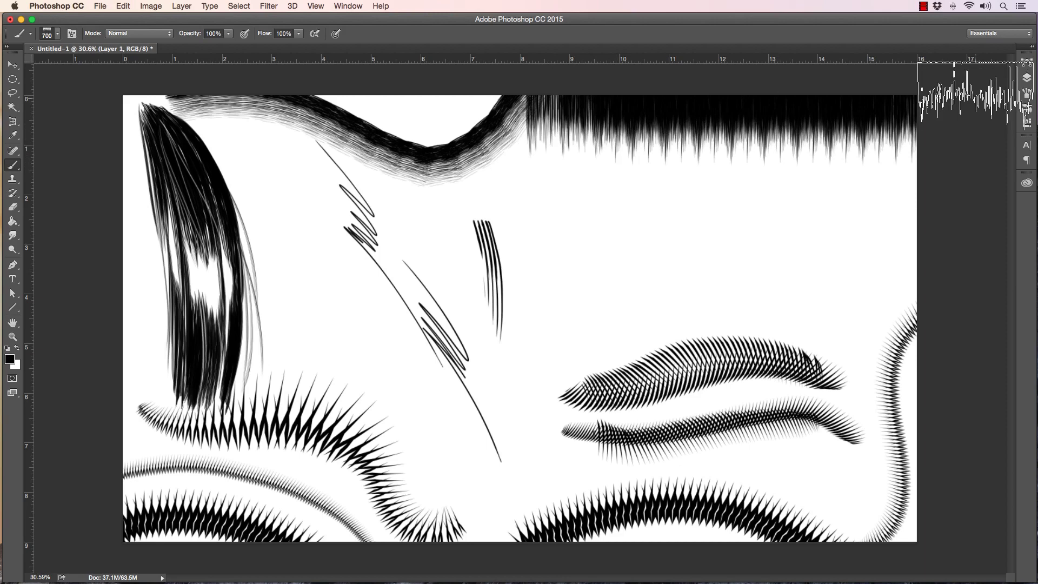
# Step: Switch to the 009 - RAM - Ink Set - Creepy Horizon Up and Down brush and enlarge it to 500 px
pyautogui.click(57, 33)
pyautogui.click(60, 287)
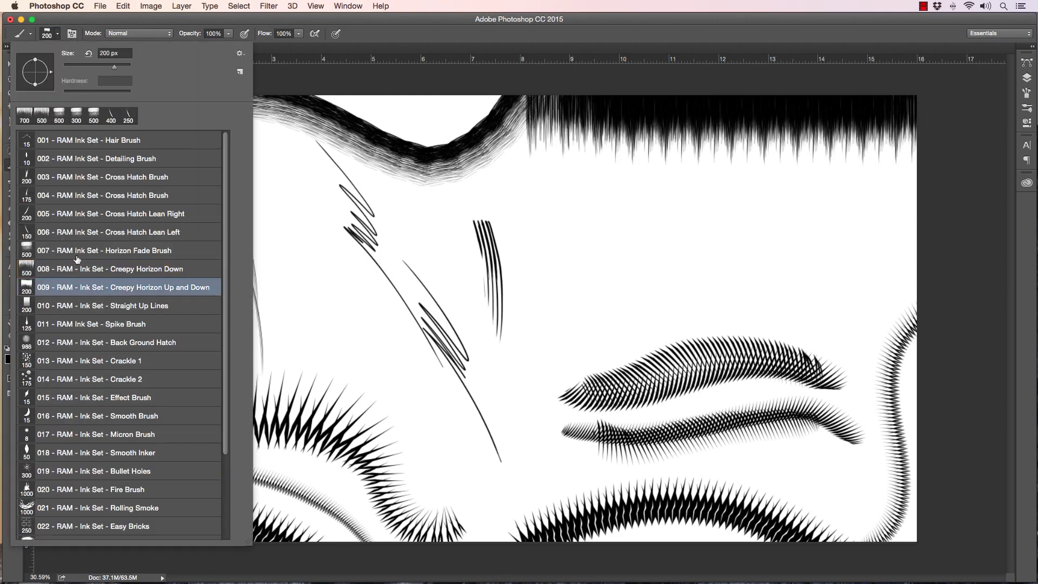
pyautogui.click(973, 215)
pyautogui.press(']')
pyautogui.press(']')
pyautogui.press(']')
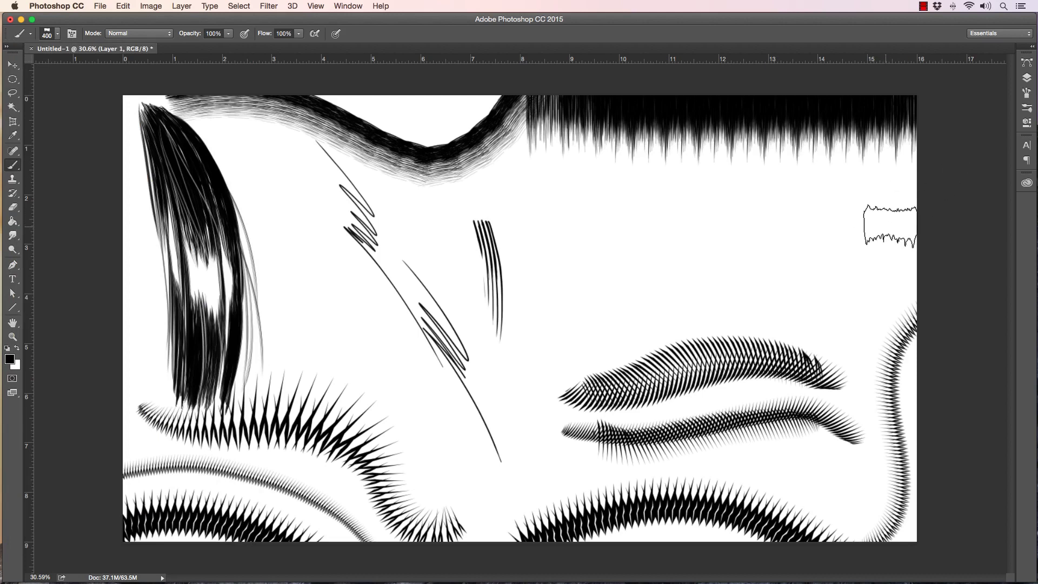
pyautogui.press(']')
# Step: Paint a straight Creepy Horizon Up and Down band beneath the upper-right band, undoing the first attempt to redo it higher
pyautogui.moveTo(973, 242); pyautogui.dragTo(530, 252)
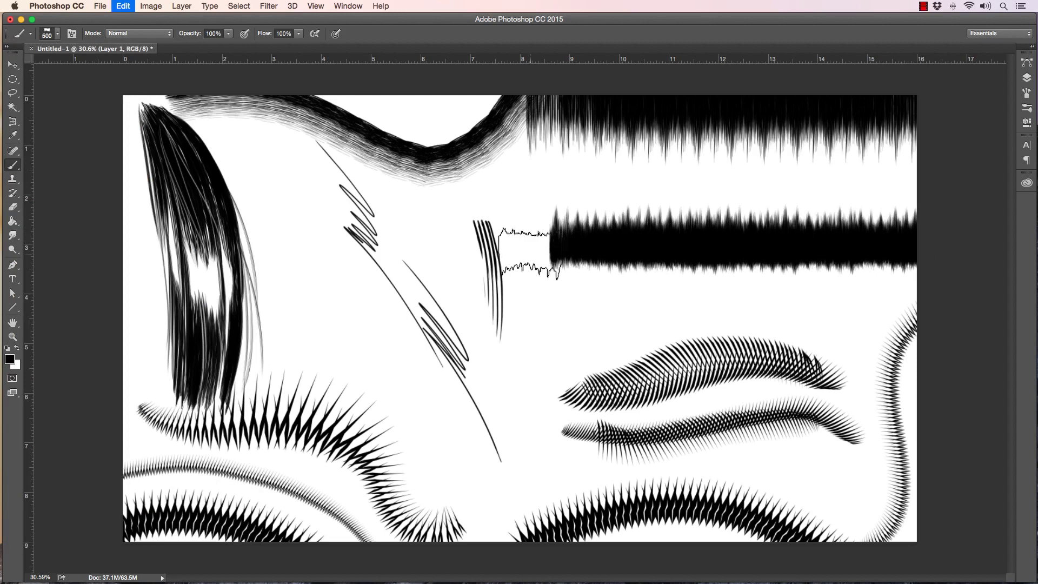
pyautogui.press('super+z')
pyautogui.moveTo(589, 224)
pyautogui.mouseDown()
pyautogui.moveTo(876, 226)
pyautogui.moveTo(984, 199)
pyautogui.mouseUp()
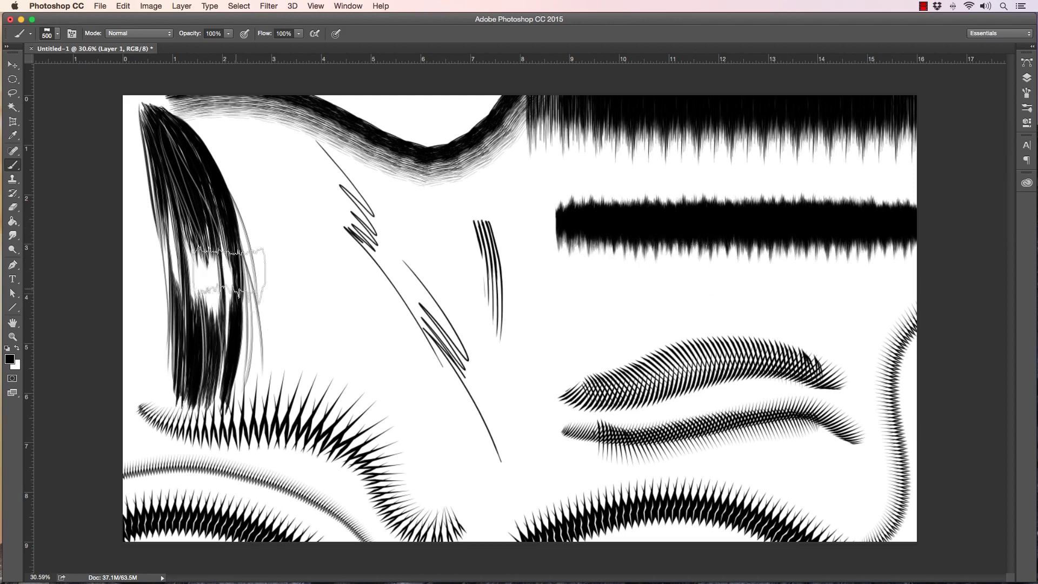
# Step: Switch to the 010 - RAM - Ink Set - Straight Up Lines brush and add a new layer above Layer 1
pyautogui.click(56, 32)
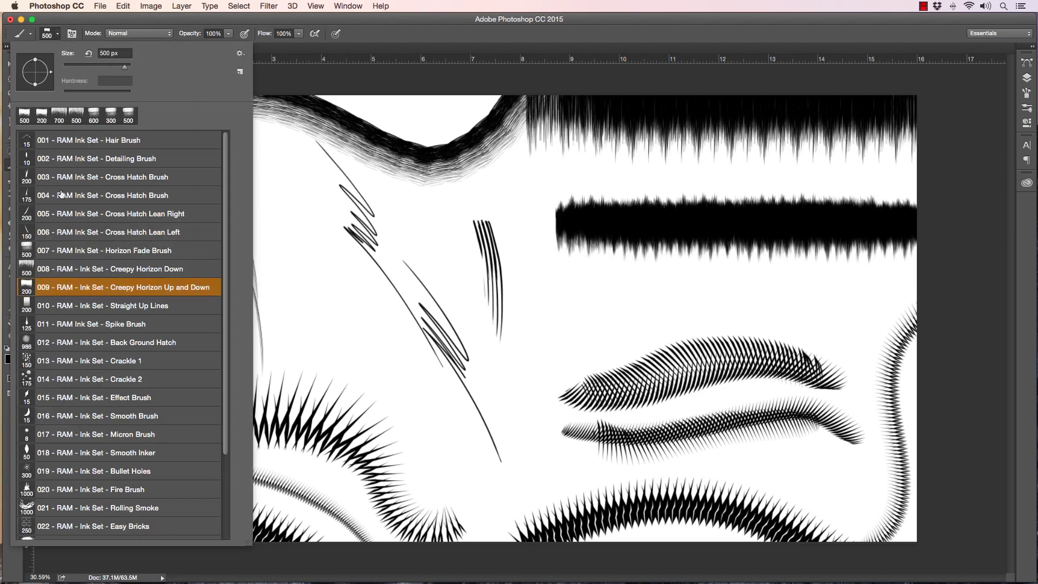
pyautogui.click(57, 306)
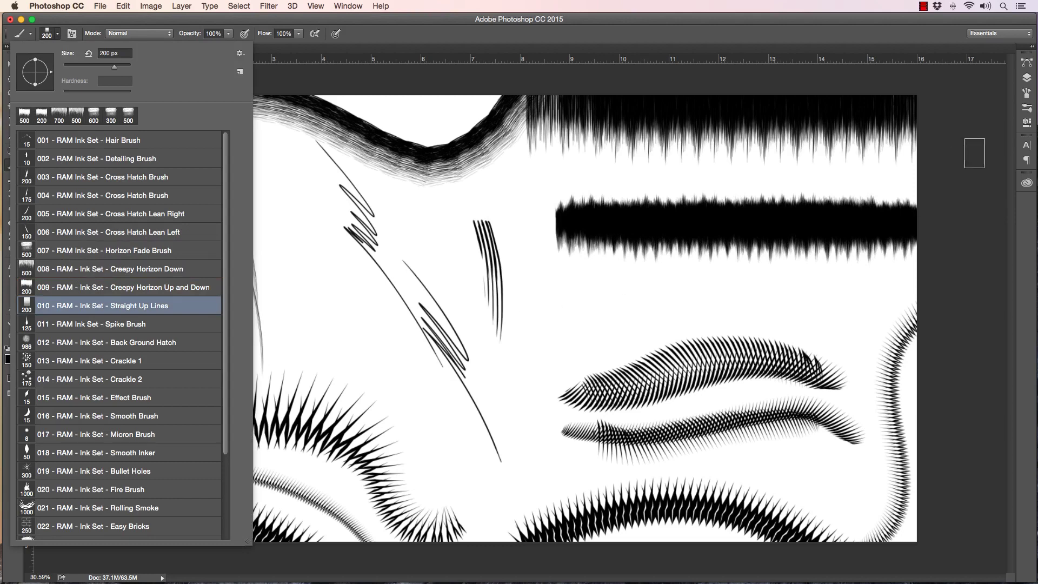
pyautogui.click(974, 135)
pyautogui.click(1026, 78)
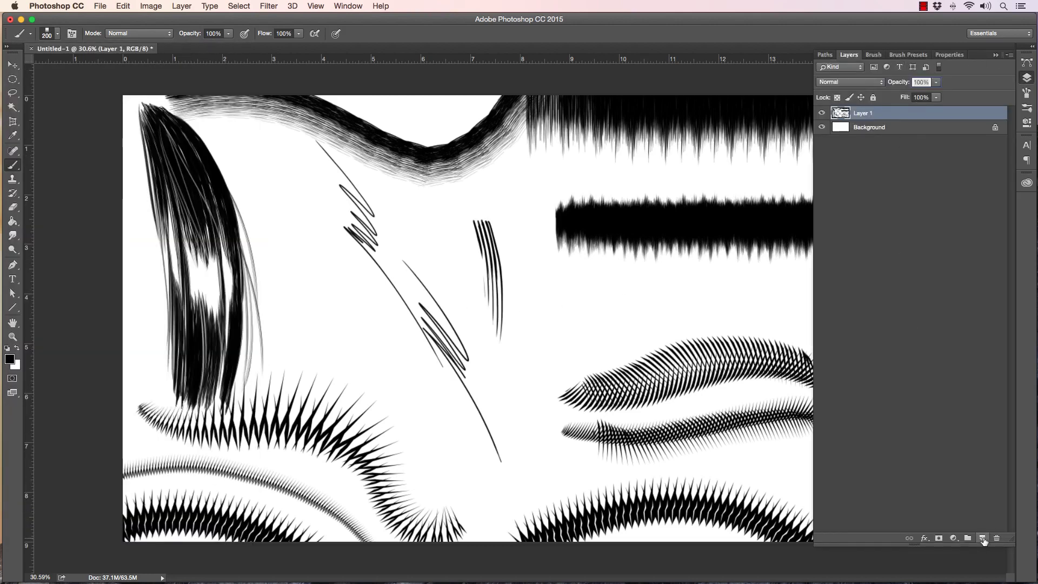
pyautogui.click(982, 539)
pyautogui.click(1027, 77)
# Step: Enlarge the Straight Up Lines brush to 700 px and stamp one block between the hair sample and the thin scribbles
pyautogui.press(']')
pyautogui.press(']')
pyautogui.press(']')
pyautogui.press(']')
pyautogui.press(']')
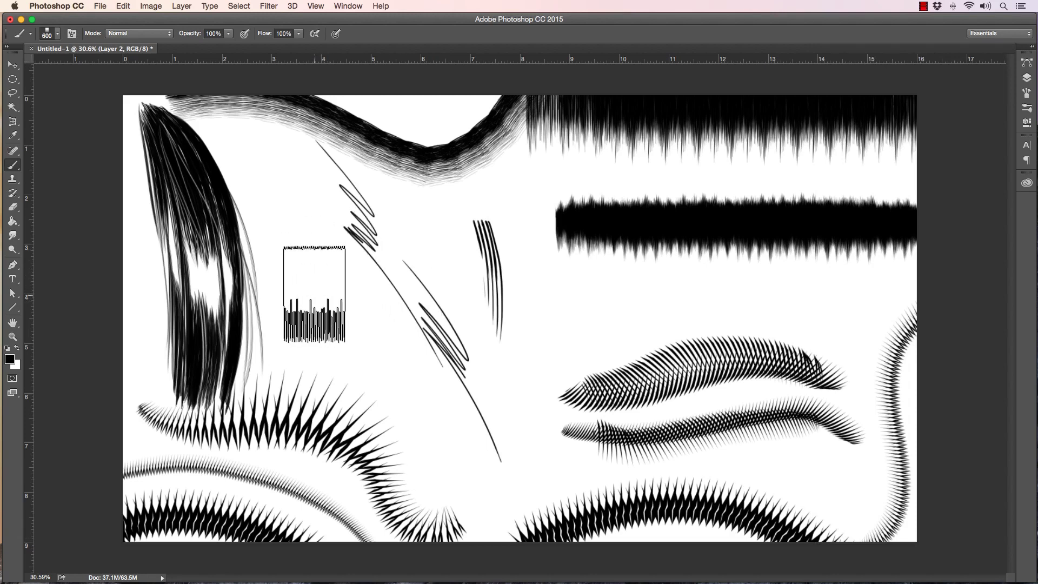
pyautogui.press(']')
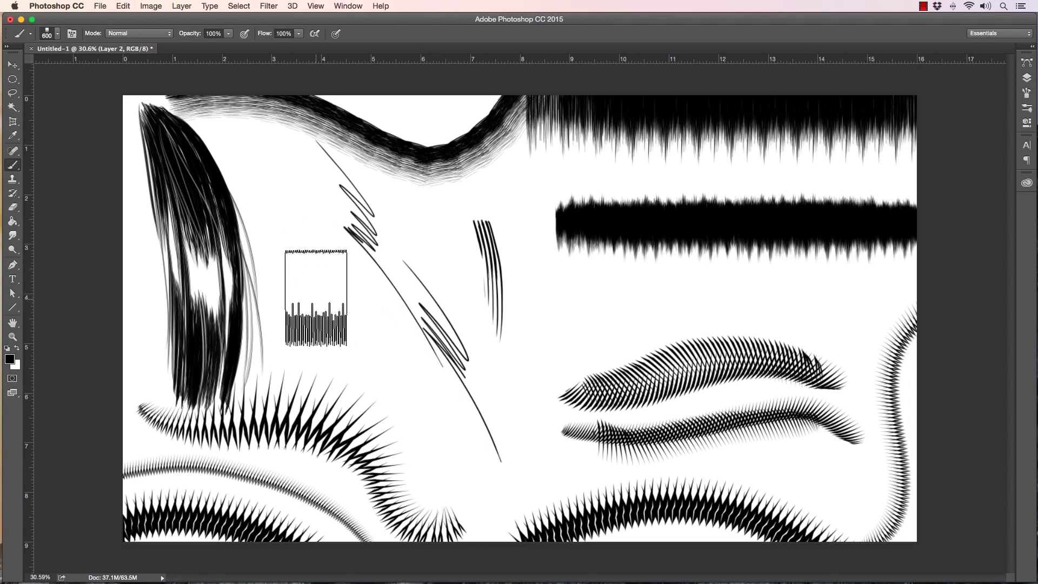
pyautogui.click(315, 298)
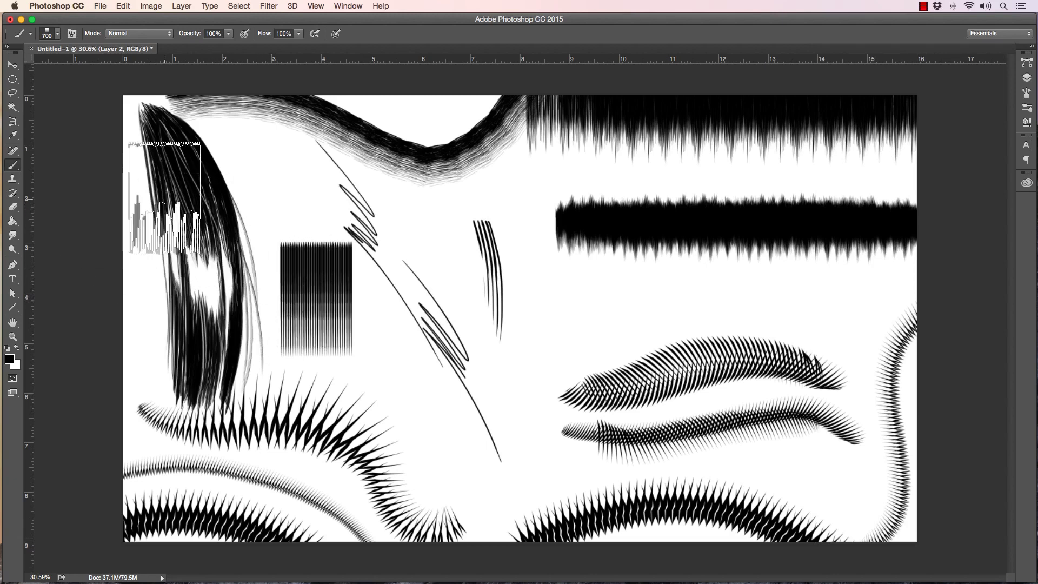
# Step: Try two more Straight Up Lines stamps diagonally below the first block and undo both
pyautogui.click(399, 350)
pyautogui.click(461, 386)
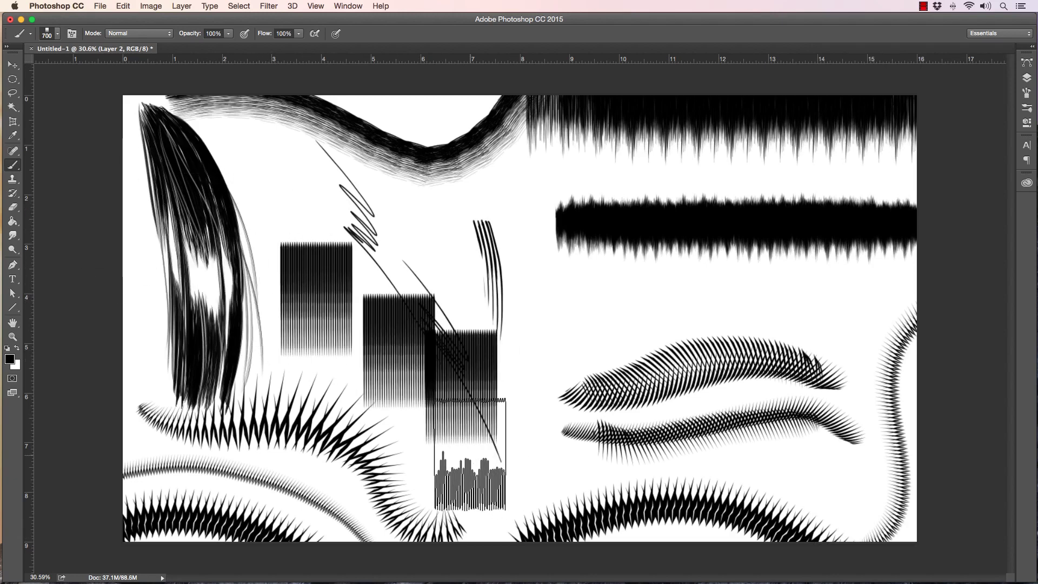
pyautogui.press('super+alt+z')
pyautogui.press('super+alt+z')
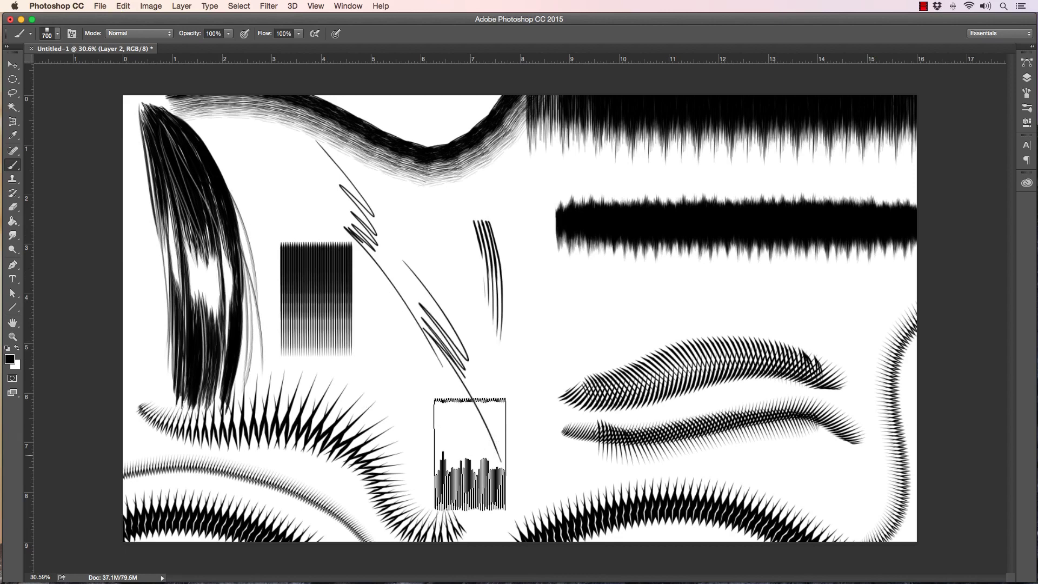
# Step: Duplicate the straight-line block and rotate the copy clockwise so it overlaps the original as cross-hatching
pyautogui.click(12, 65)
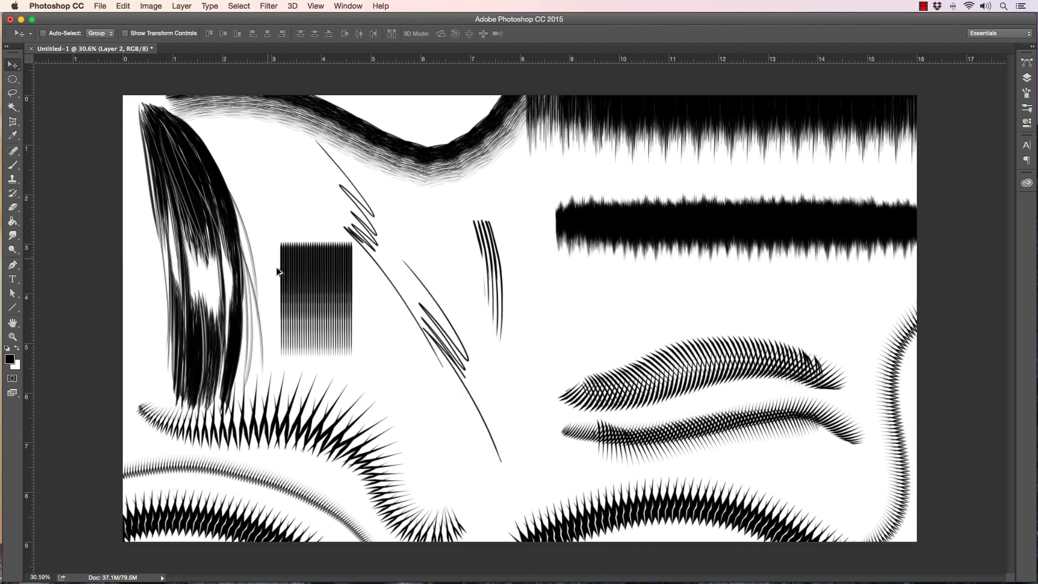
pyautogui.moveTo(300, 300)
pyautogui.mouseDown()
pyautogui.moveTo(361, 337)
pyautogui.moveTo(332, 311)
pyautogui.mouseUp()
pyautogui.press('super+t')
pyautogui.moveTo(349, 356); pyautogui.dragTo(301, 310)
pyautogui.press('Return')
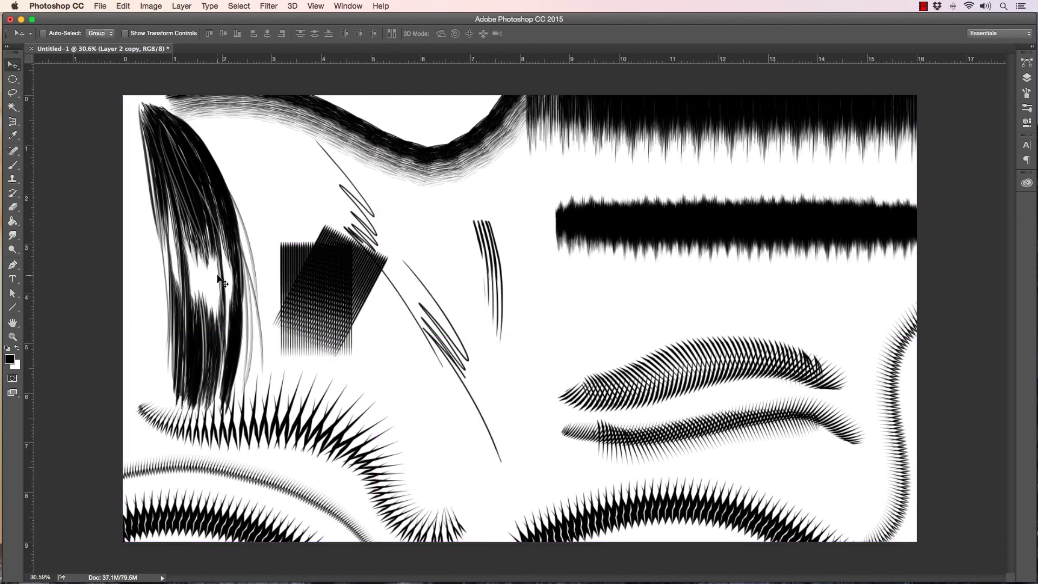
# Step: Inspect the overlapping line blocks up close and switch to the 011 - RAM Ink Set - Spike Brush
pyautogui.press('z')
pyautogui.moveTo(279, 305)
pyautogui.mouseDown()
pyautogui.moveTo(390, 310)
pyautogui.moveTo(316, 304)
pyautogui.mouseUp()
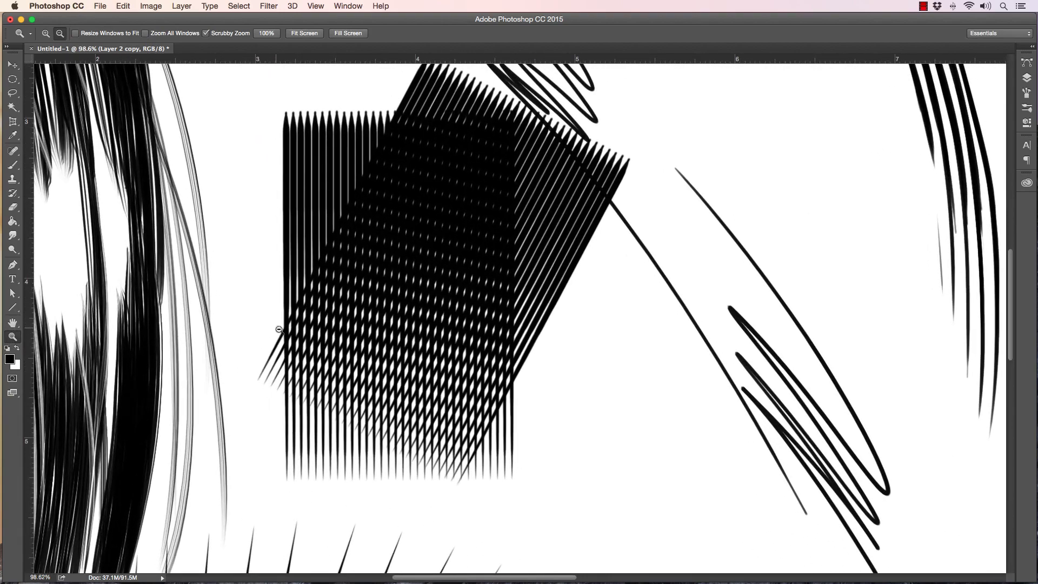
pyautogui.moveTo(323, 346); pyautogui.dragTo(233, 307)
pyautogui.click(16, 166)
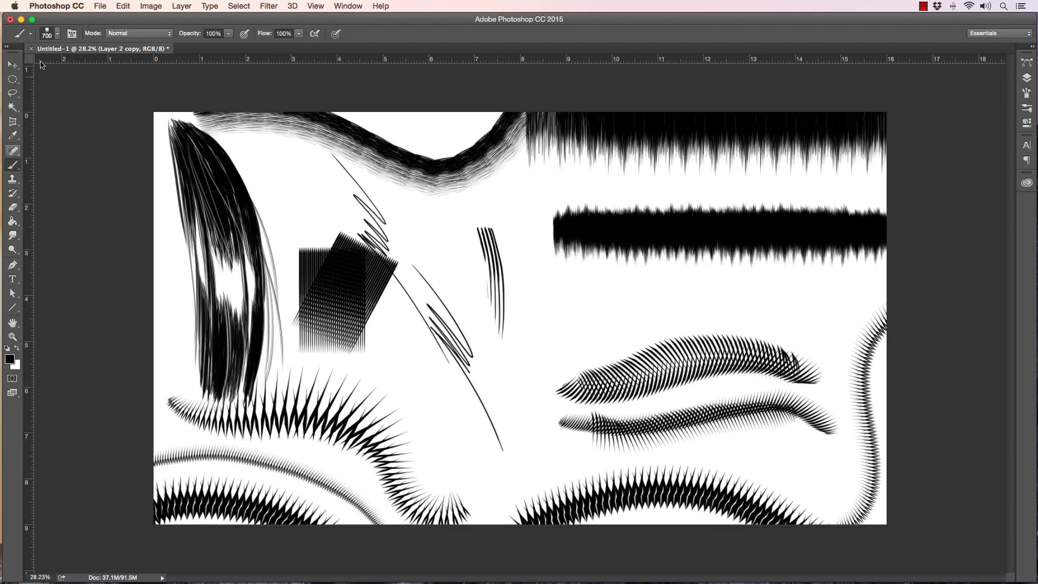
pyautogui.click(57, 34)
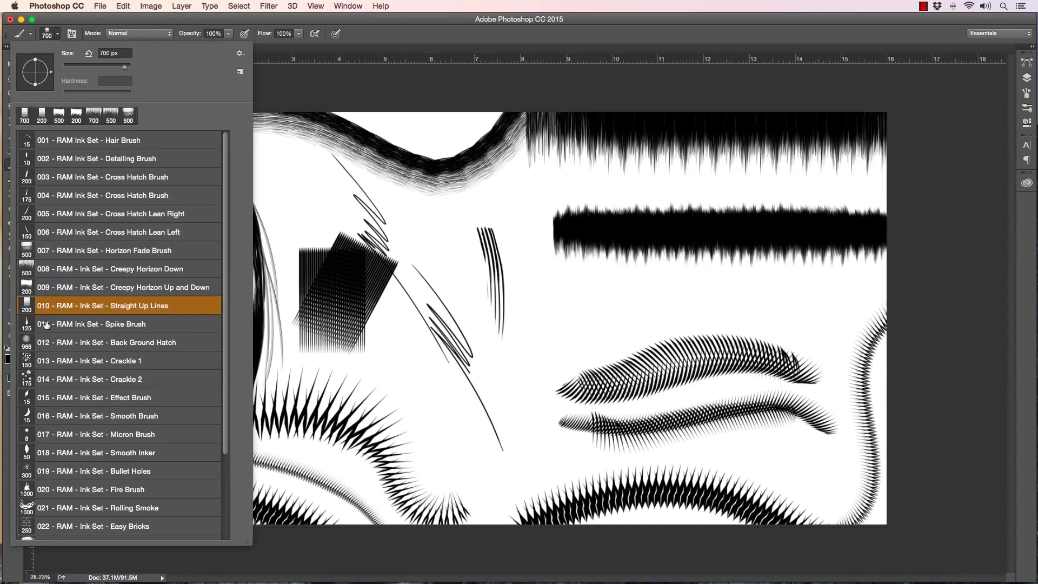
pyautogui.click(80, 327)
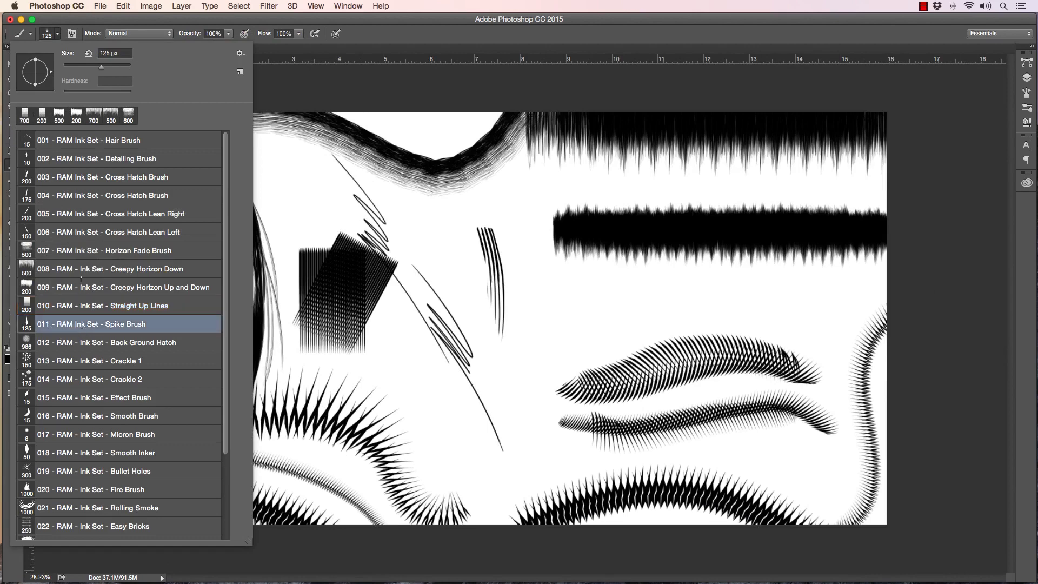
pyautogui.click(960, 129)
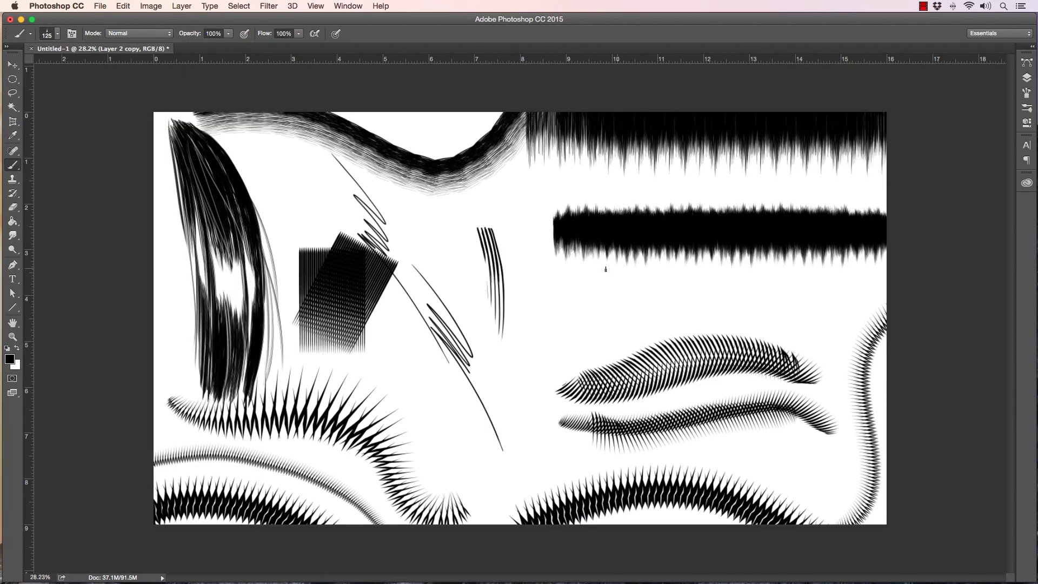
# Step: Add a new layer above Layer 2 copy and enlarge the Spike Brush to 175 px
pyautogui.click(1023, 79)
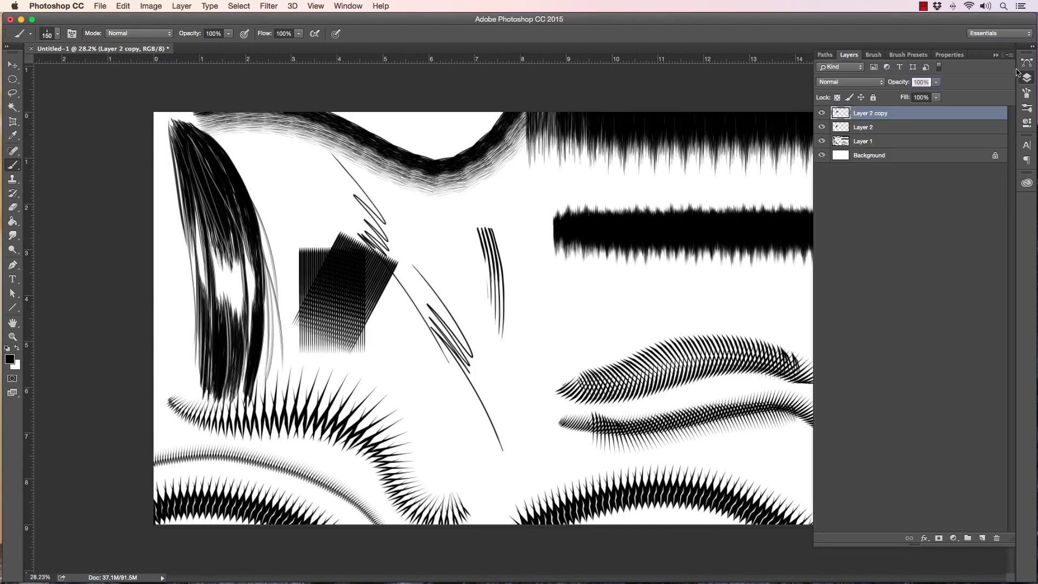
pyautogui.click(983, 538)
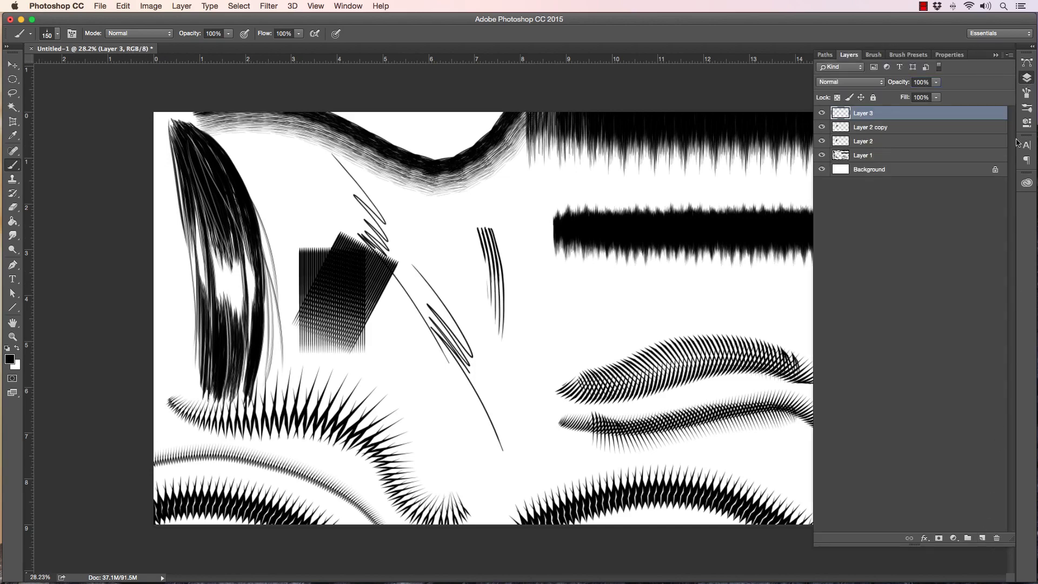
pyautogui.click(1025, 79)
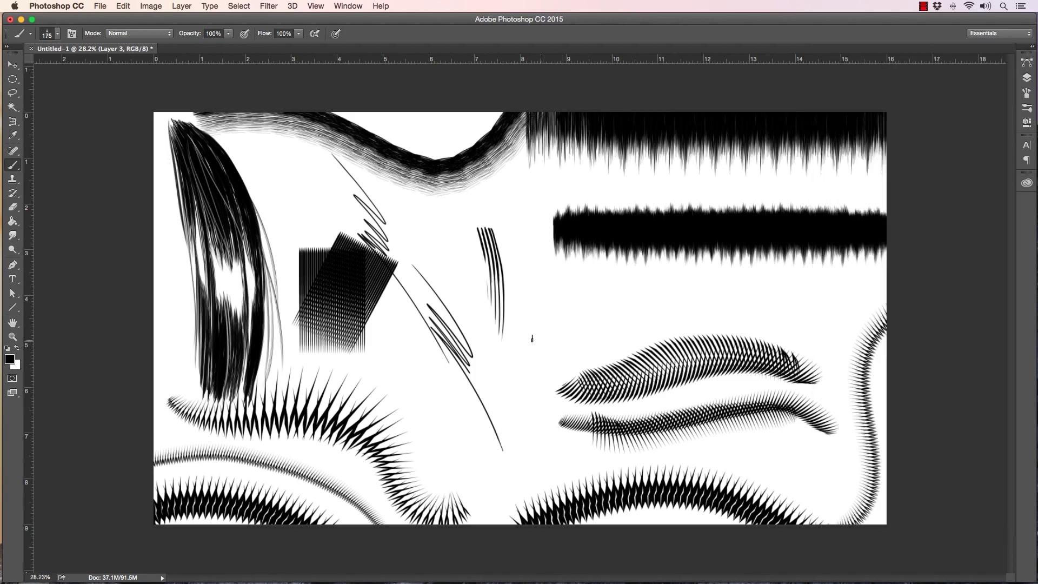
# Step: Paint a long and a shorter wavy spike stroke in the gap beneath the Creepy Horizon Up and Down band
pyautogui.moveTo(527, 335)
pyautogui.mouseDown()
pyautogui.moveTo(551, 340)
pyautogui.moveTo(595, 332)
pyautogui.moveTo(641, 283)
pyautogui.moveTo(672, 276)
pyautogui.moveTo(709, 306)
pyautogui.mouseUp()
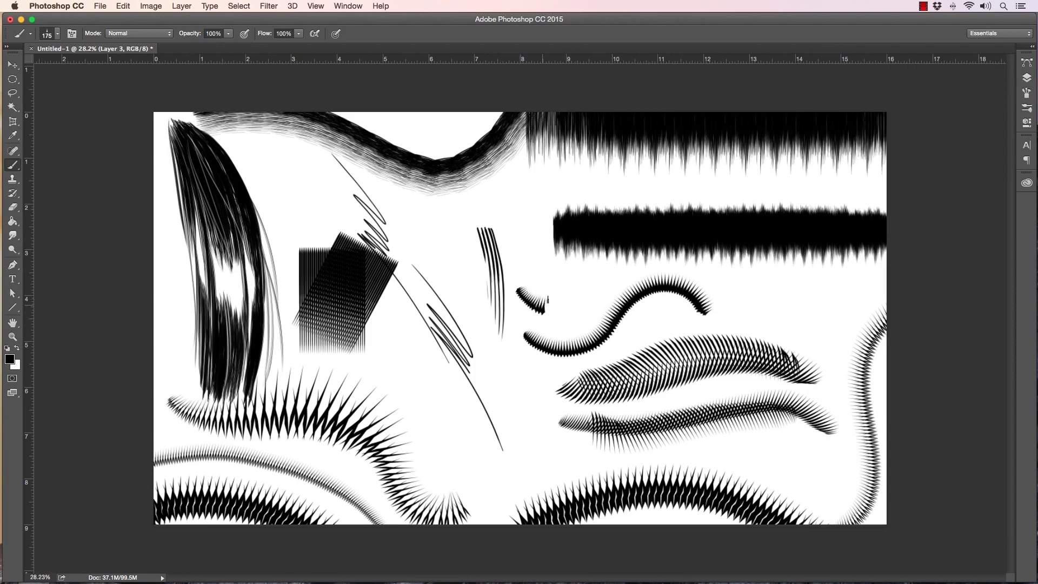
pyautogui.moveTo(548, 299); pyautogui.dragTo(594, 274)
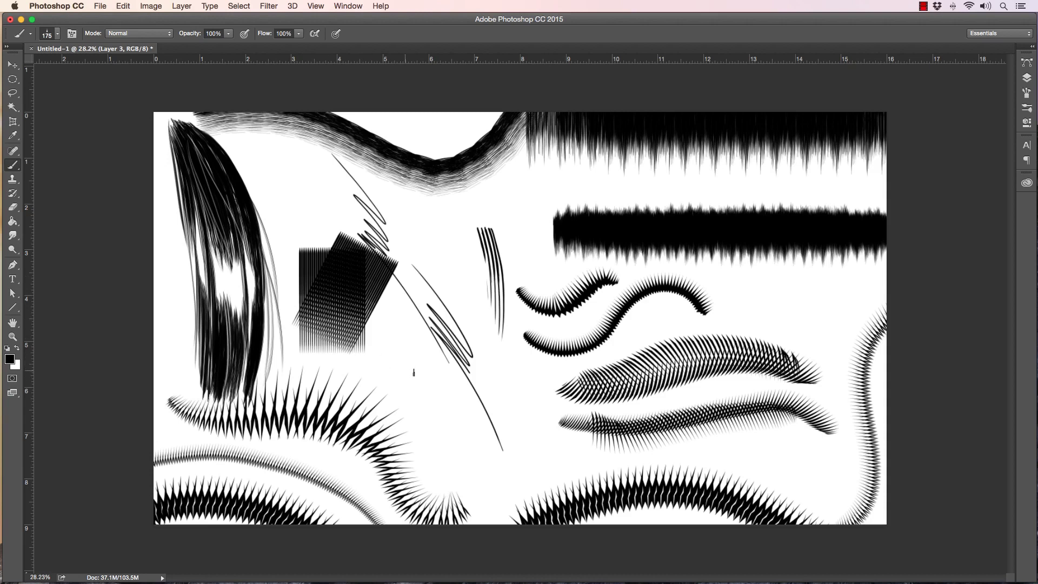
# Step: Try a curved spike stroke below the thin scribbles and undo it
pyautogui.moveTo(447, 425); pyautogui.dragTo(404, 352)
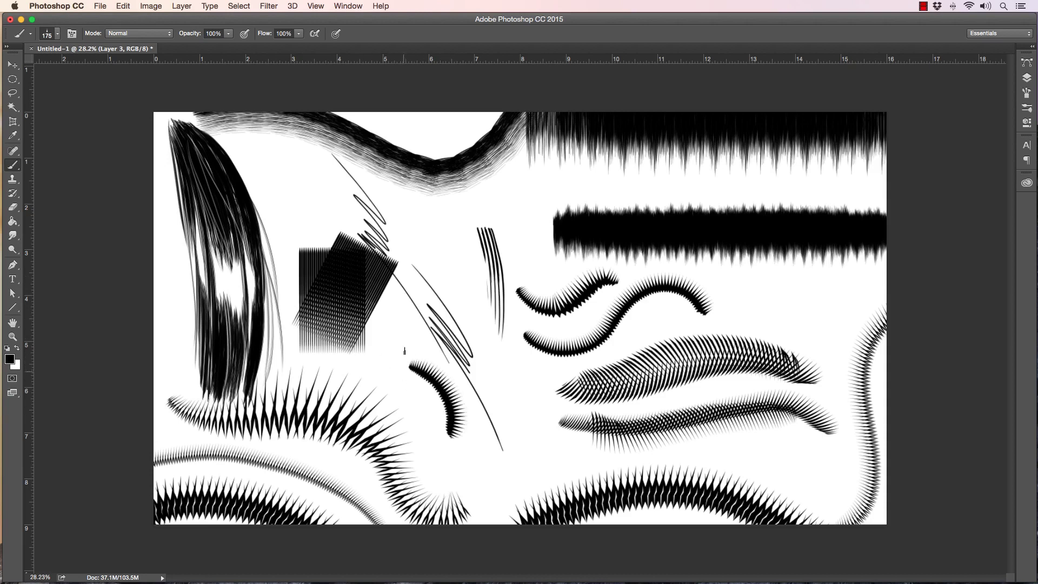
pyautogui.press('super+z')
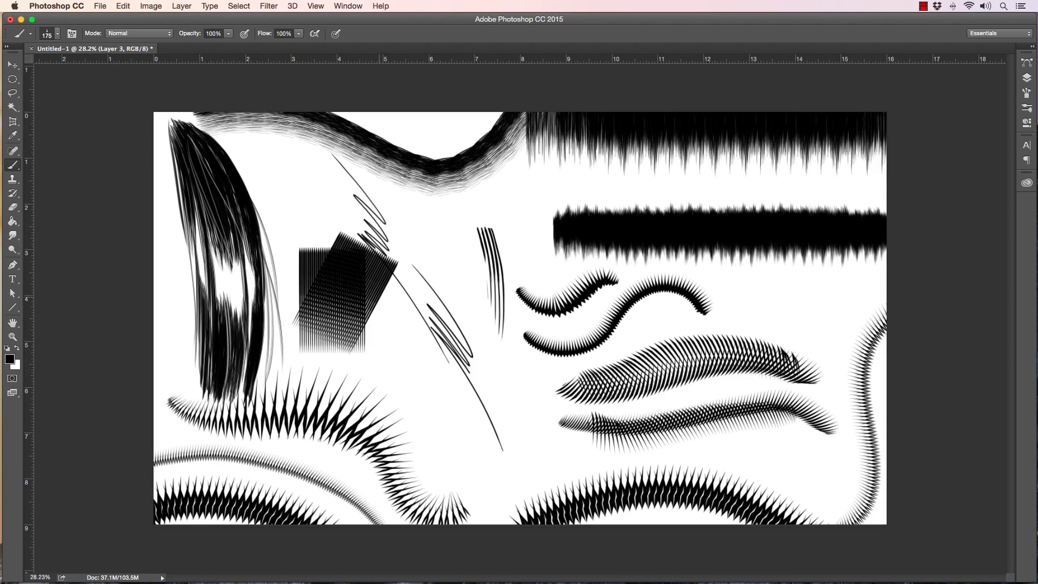
# Step: Paint a spike stroke down the right edge of the rotated line block, undoing the first attempt
pyautogui.moveTo(389, 254); pyautogui.dragTo(343, 306)
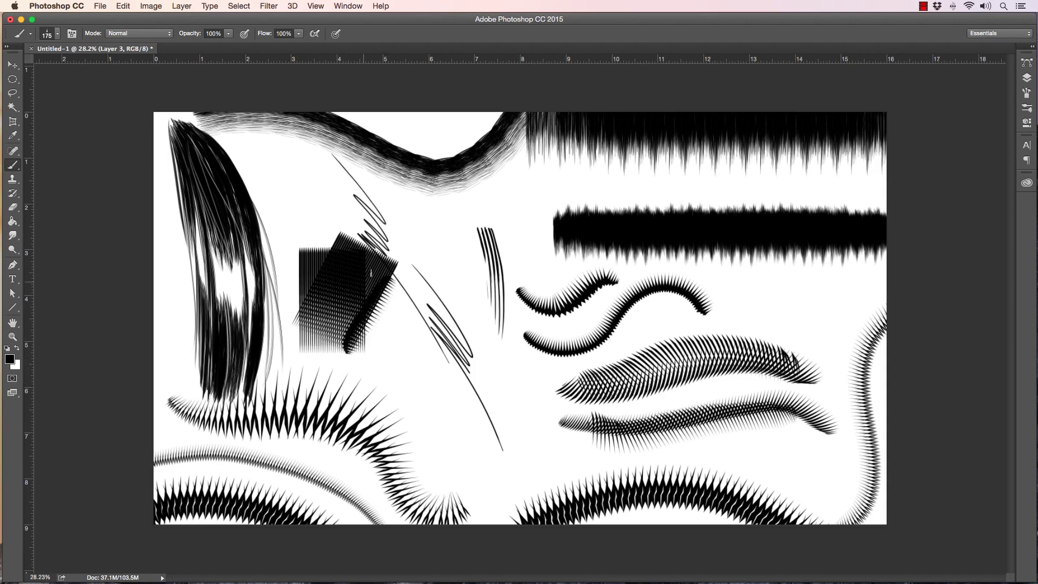
pyautogui.press('super+z')
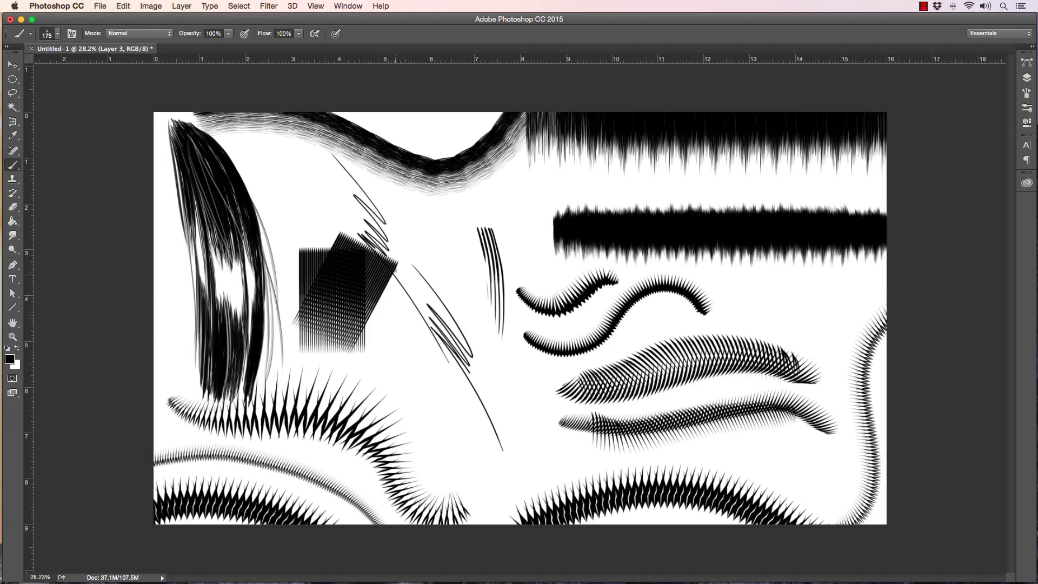
pyautogui.moveTo(396, 270); pyautogui.dragTo(345, 358)
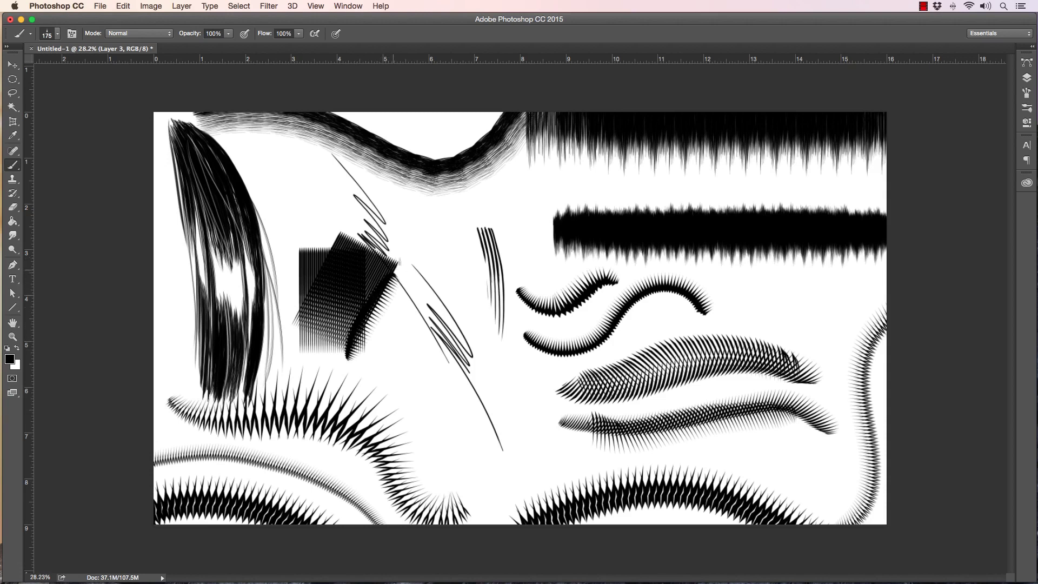
# Step: Try curved spike strokes extending from the rotated block's upper-right corner and undo them
pyautogui.moveTo(424, 263); pyautogui.dragTo(369, 279)
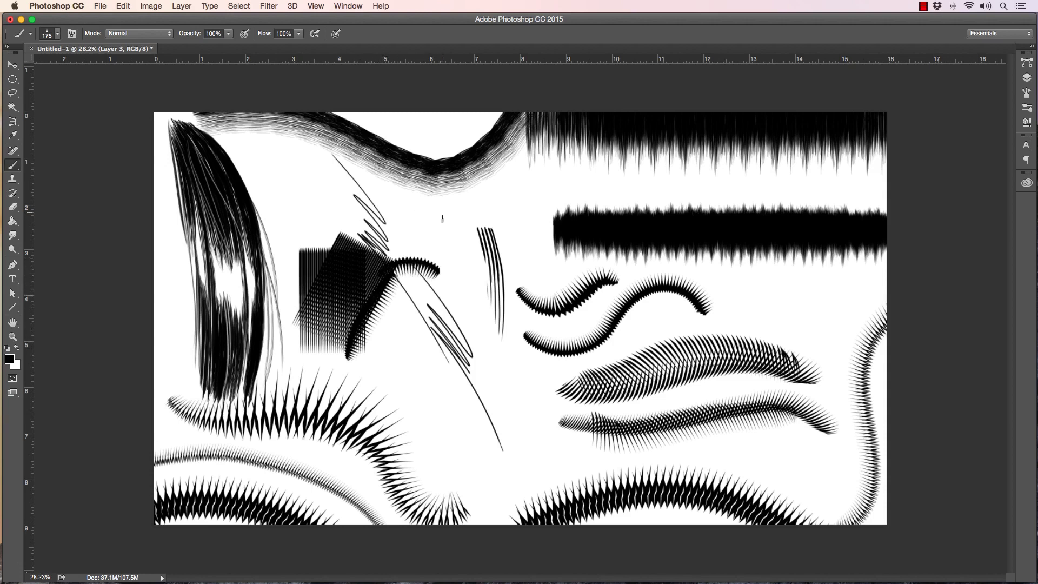
pyautogui.press('super+z')
pyautogui.moveTo(430, 264); pyautogui.dragTo(388, 275)
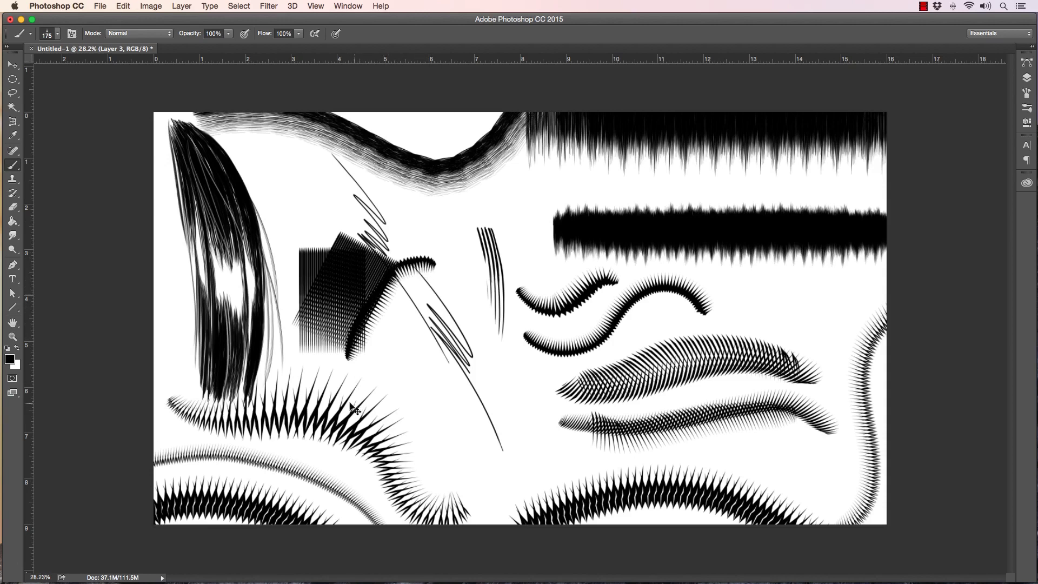
pyautogui.press('super+z')
# Step: Choose the 012 - RAM - Ink Set - Back Ground Hatch preset and add a new layer above Layer 3
pyautogui.click(58, 35)
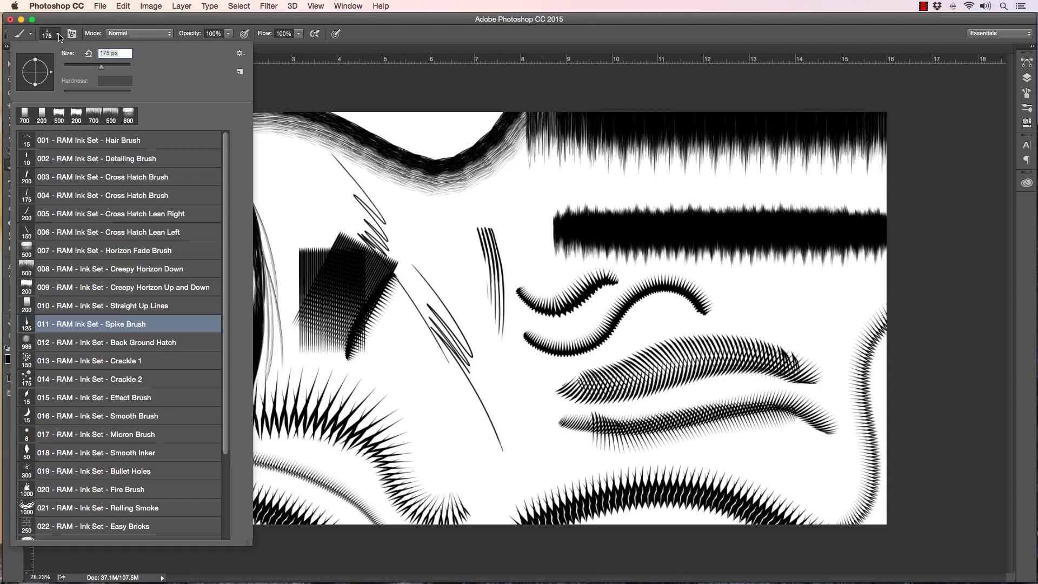
pyautogui.click(81, 344)
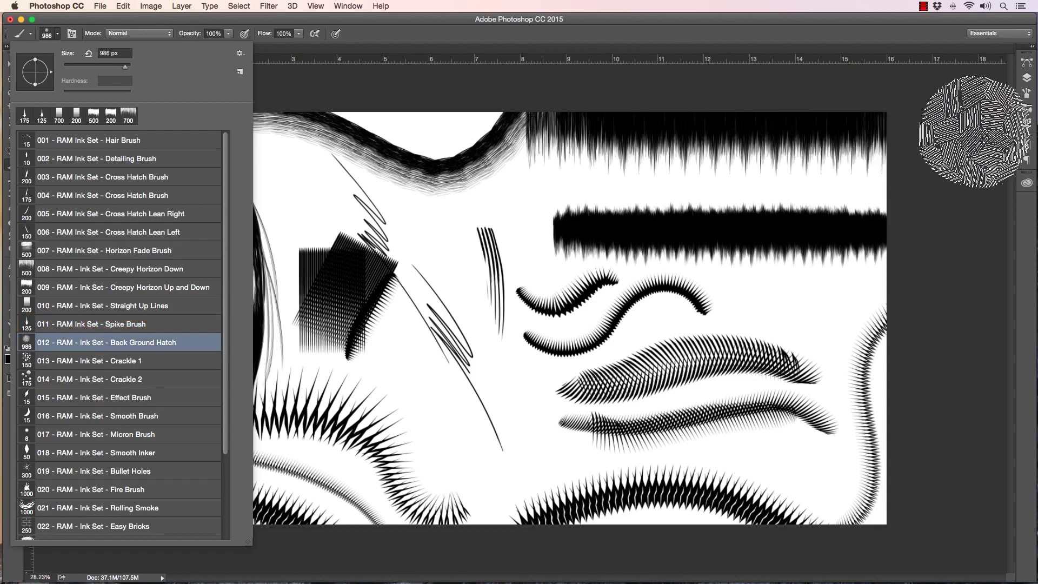
pyautogui.click(974, 138)
pyautogui.click(1026, 77)
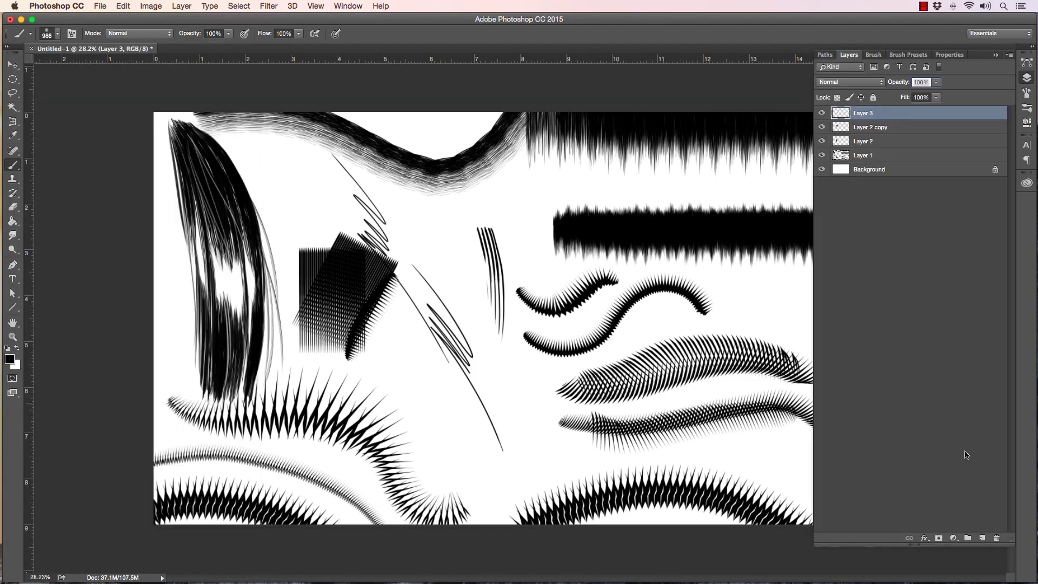
pyautogui.click(982, 539)
pyautogui.click(1027, 78)
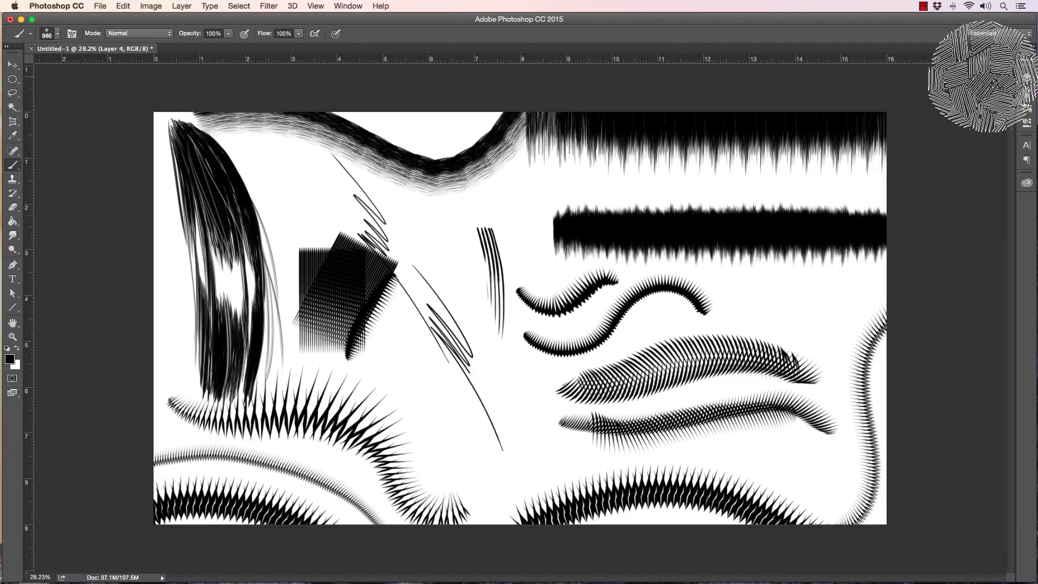
# Step: Paint an 800 px Back Ground Hatch stroke curving from beneath the rotated line block toward the two leaf-like strokes, undoing the first attempt
pyautogui.press('[')
pyautogui.press('[')
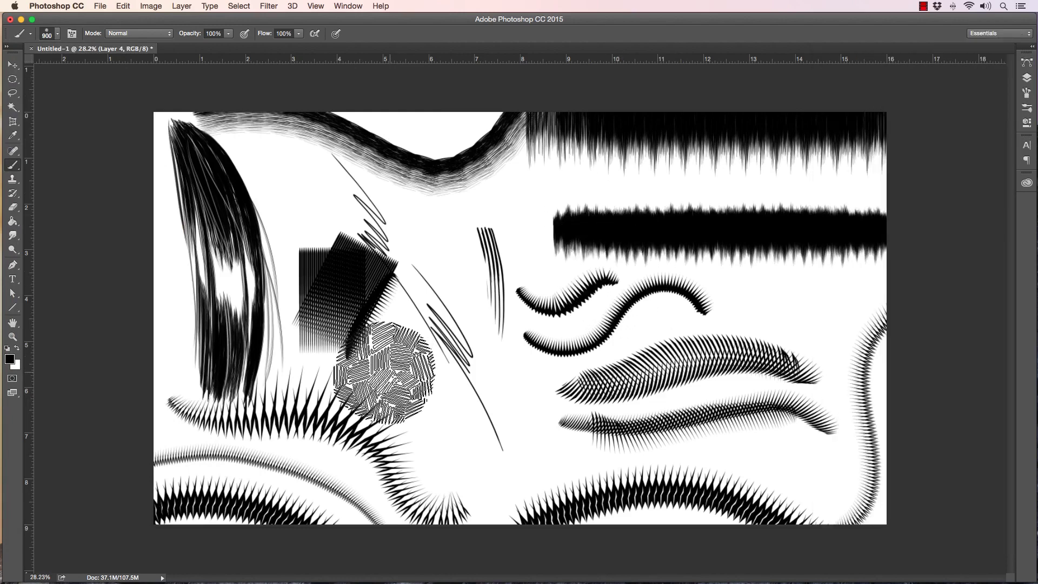
pyautogui.moveTo(392, 374)
pyautogui.mouseDown()
pyautogui.moveTo(461, 463)
pyautogui.moveTo(489, 470)
pyautogui.moveTo(517, 453)
pyautogui.mouseUp()
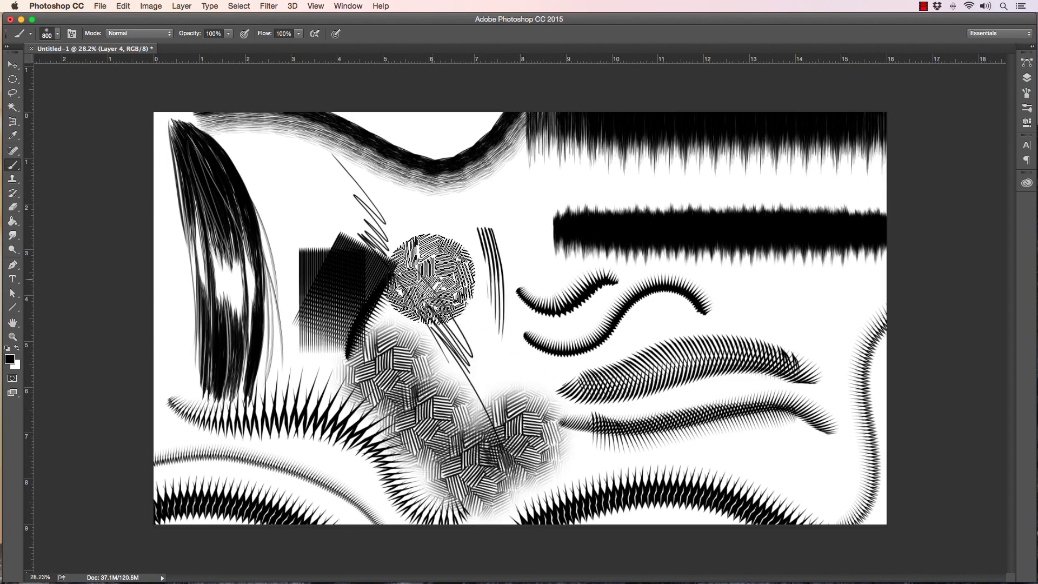
pyautogui.press('super+z')
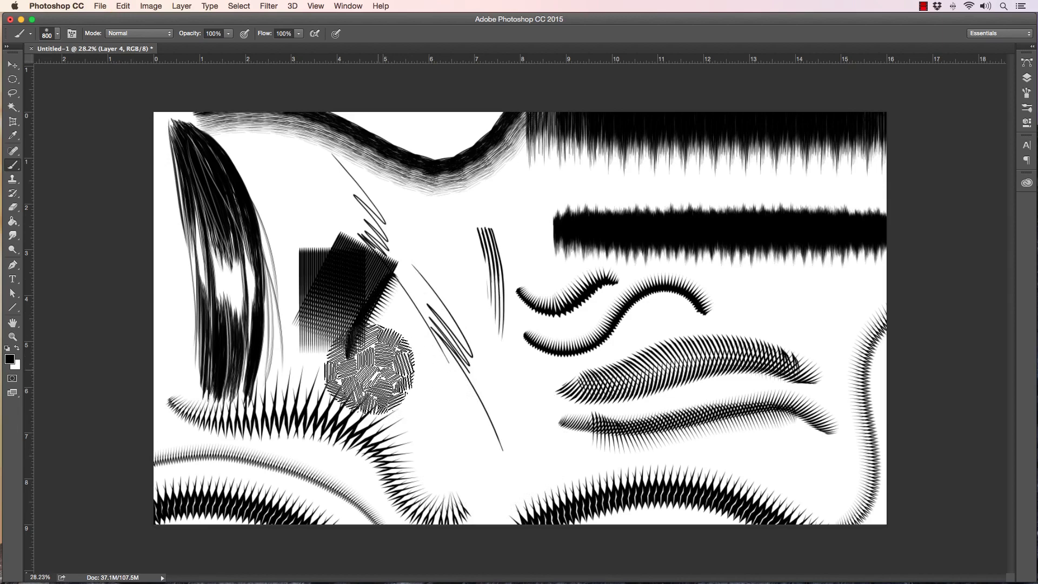
pyautogui.click(381, 370)
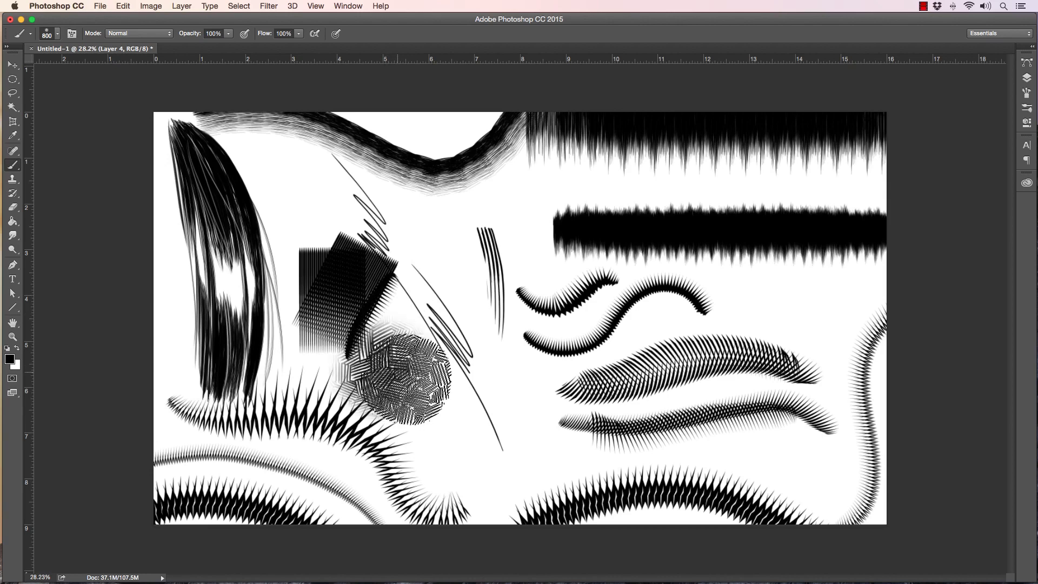
pyautogui.moveTo(404, 379)
pyautogui.mouseDown()
pyautogui.moveTo(478, 460)
pyautogui.moveTo(573, 431)
pyautogui.mouseUp()
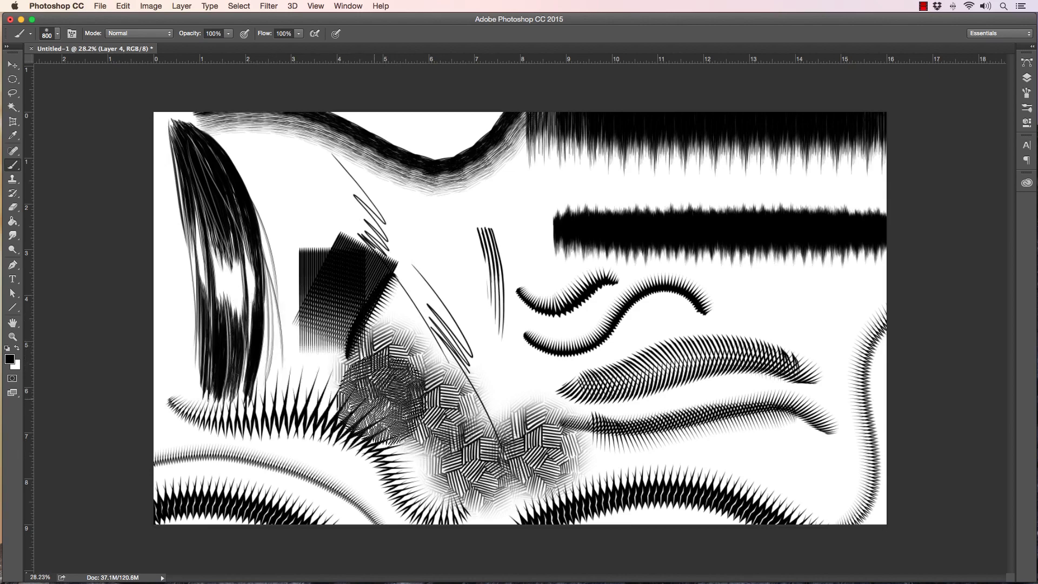
# Step: Try 1000 px Back Ground Hatch strokes across the canvas's upper-left area and around the line block, and undo them all
pyautogui.press(']')
pyautogui.press(']')
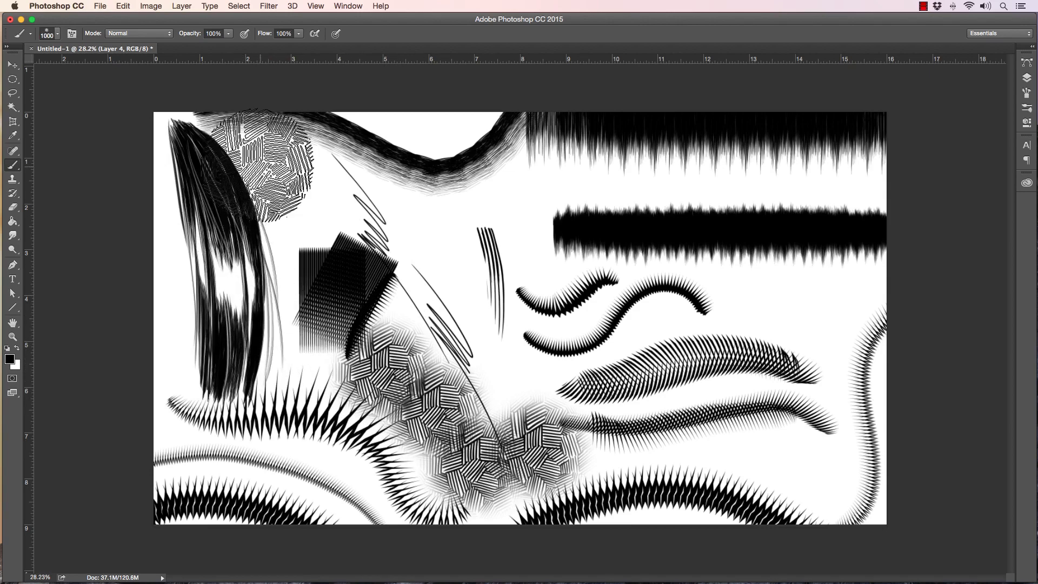
pyautogui.moveTo(260, 165)
pyautogui.mouseDown()
pyautogui.moveTo(432, 195)
pyautogui.moveTo(482, 251)
pyautogui.mouseUp()
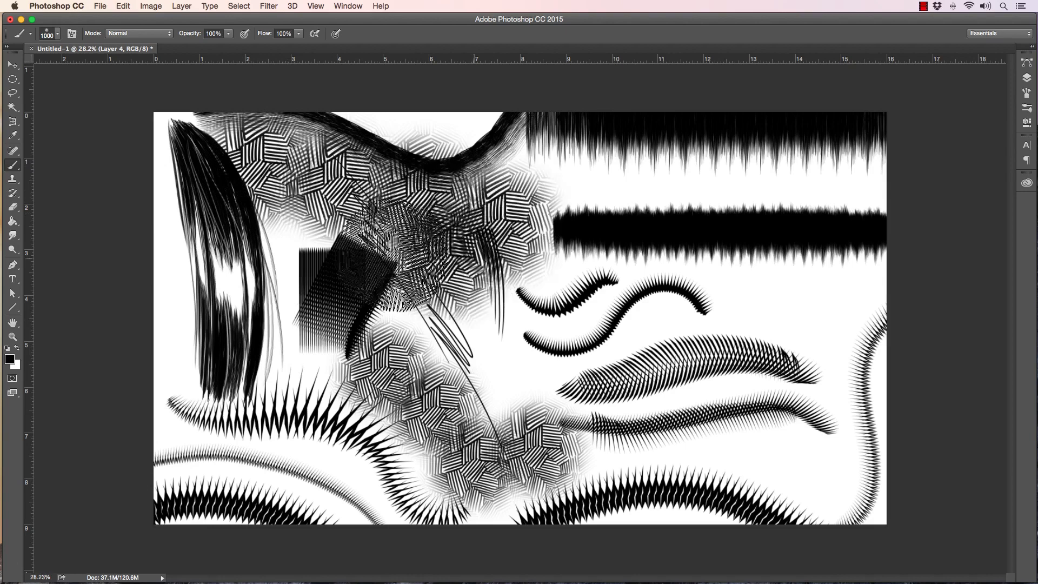
pyautogui.moveTo(373, 249)
pyautogui.mouseDown()
pyautogui.moveTo(297, 273)
pyautogui.moveTo(492, 341)
pyautogui.moveTo(281, 389)
pyautogui.moveTo(365, 449)
pyautogui.mouseUp()
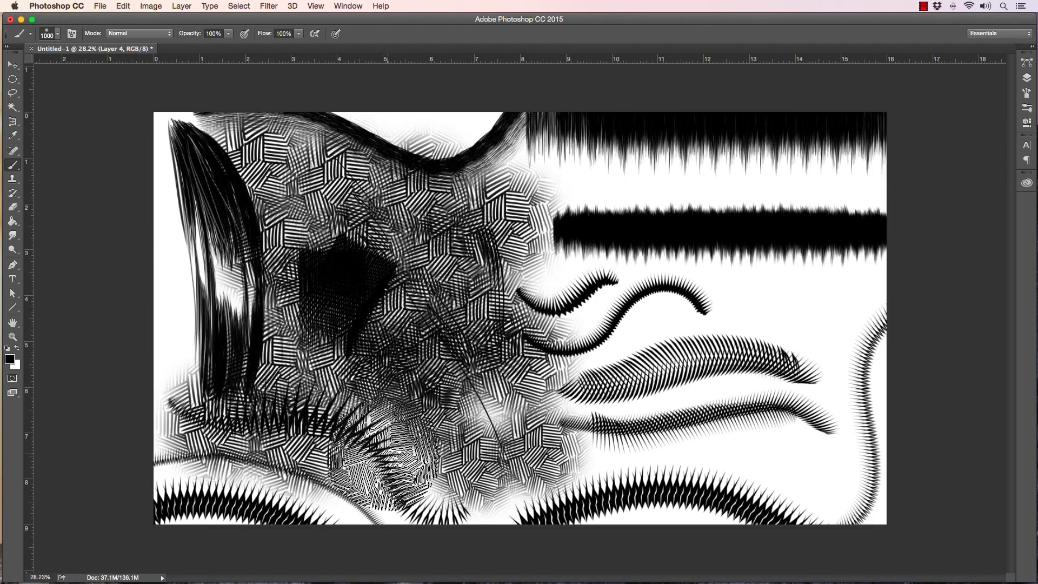
pyautogui.press('super+z')
pyautogui.moveTo(281, 165)
pyautogui.mouseDown()
pyautogui.moveTo(315, 179)
pyautogui.moveTo(538, 225)
pyautogui.moveTo(547, 299)
pyautogui.moveTo(396, 251)
pyautogui.moveTo(259, 249)
pyautogui.mouseUp()
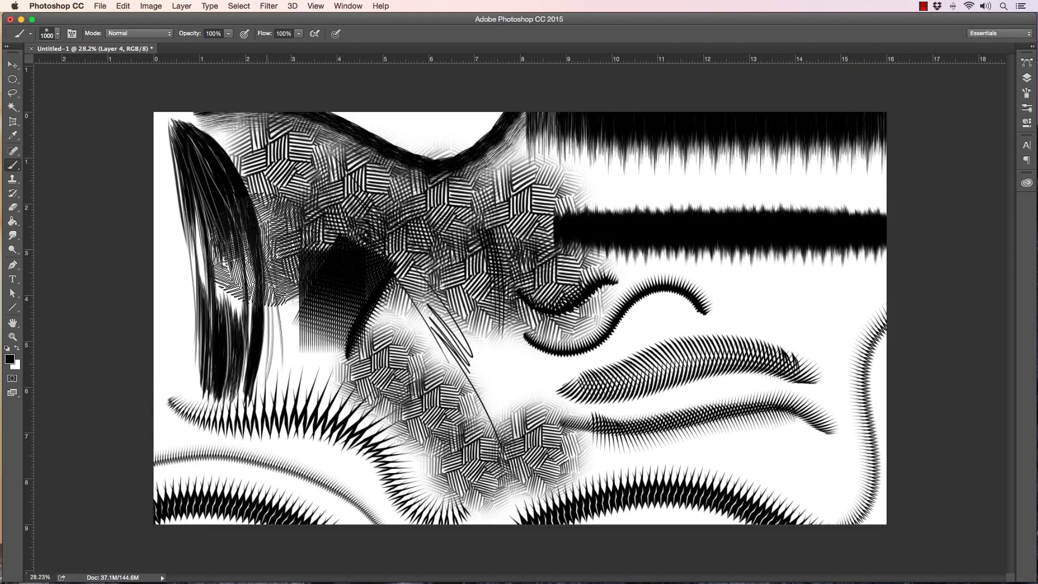
pyautogui.press('super+z')
pyautogui.moveTo(304, 179)
pyautogui.mouseDown()
pyautogui.moveTo(514, 280)
pyautogui.moveTo(422, 293)
pyautogui.moveTo(257, 270)
pyautogui.mouseUp()
pyautogui.press('super+alt+z')
pyautogui.click(197, 277)
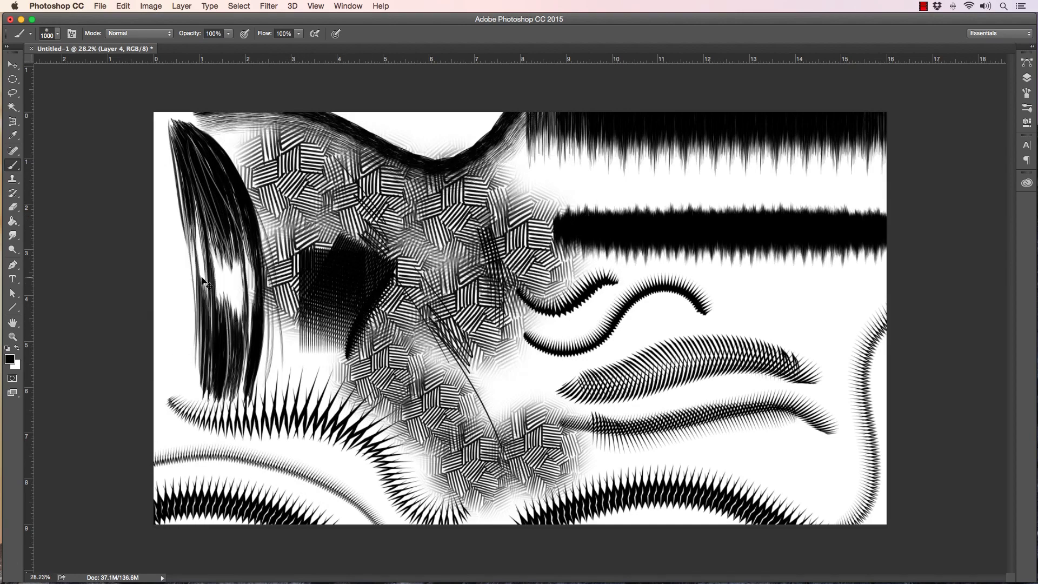
pyautogui.press('super+alt+z')
# Step: Choose the 013 - RAM - Ink Set - Crackle 1 preset and add a new layer above Layer 4
pyautogui.click(57, 35)
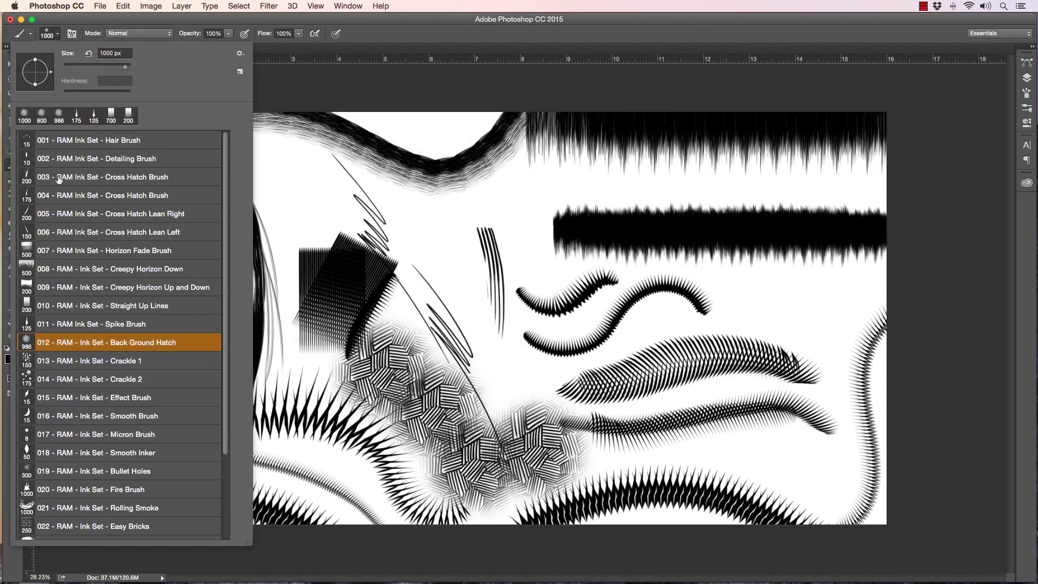
pyautogui.click(59, 362)
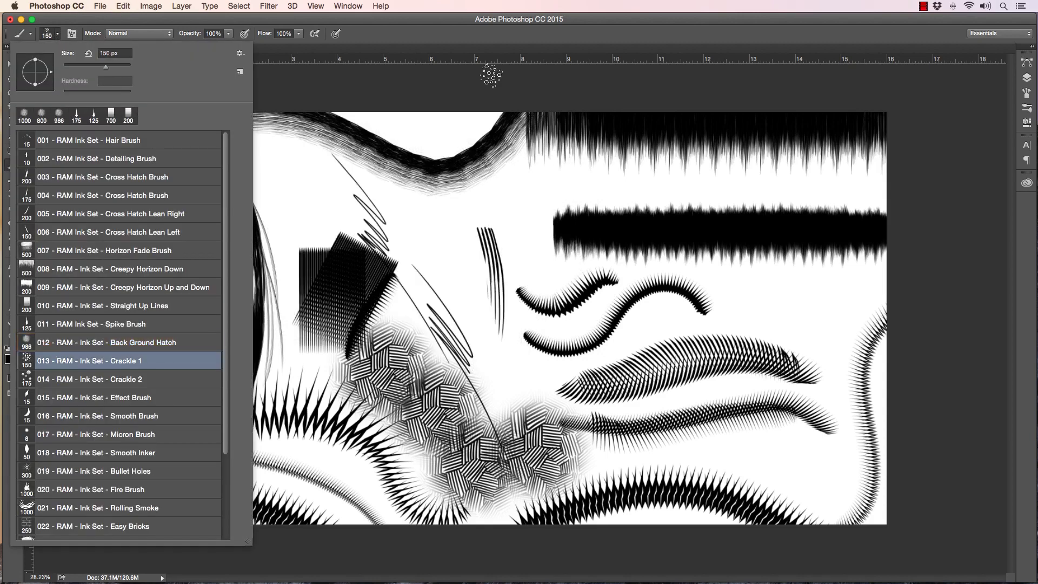
pyautogui.click(937, 107)
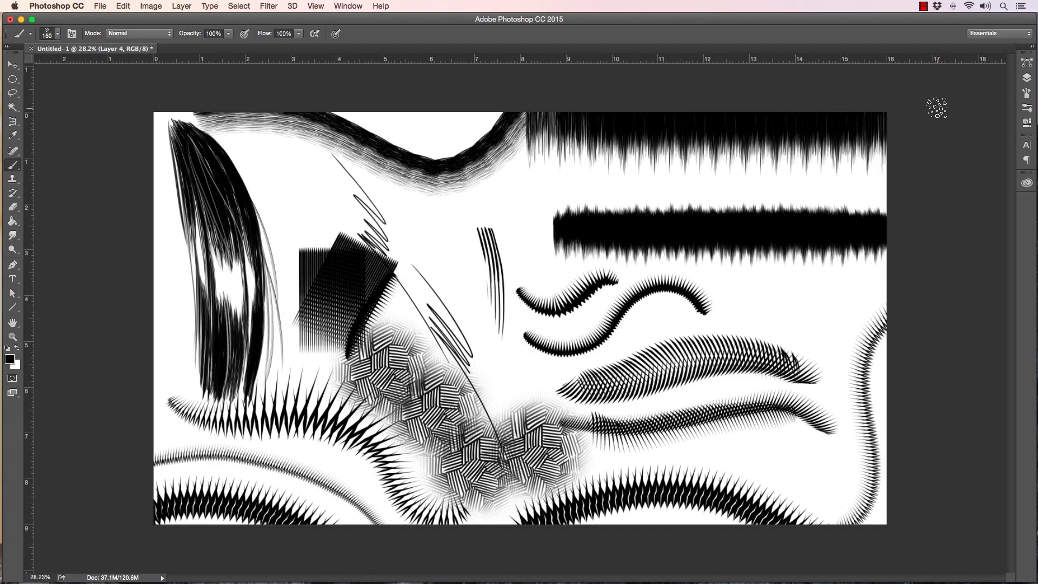
pyautogui.click(1027, 78)
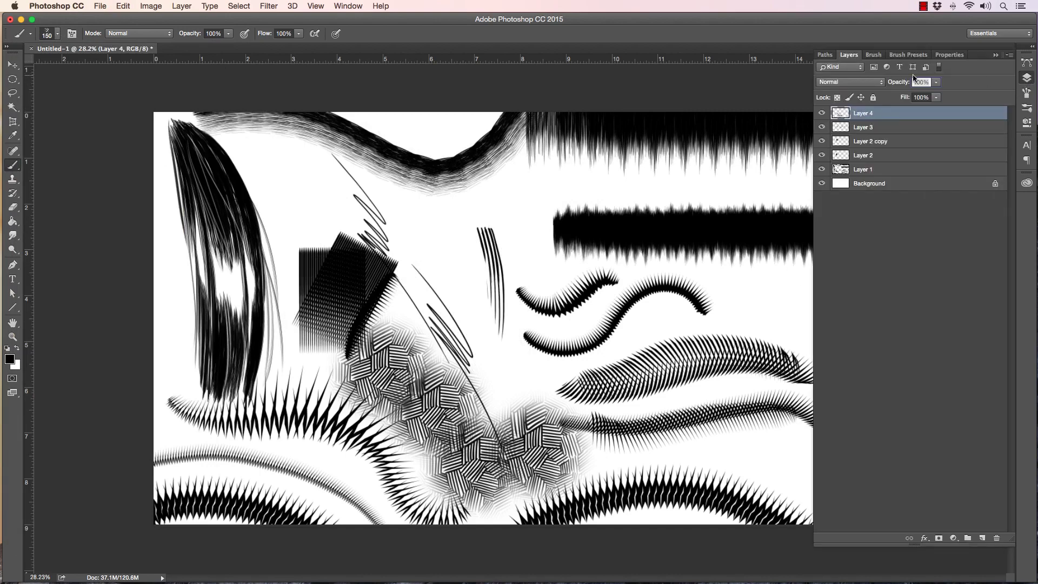
pyautogui.click(983, 538)
pyautogui.click(1027, 77)
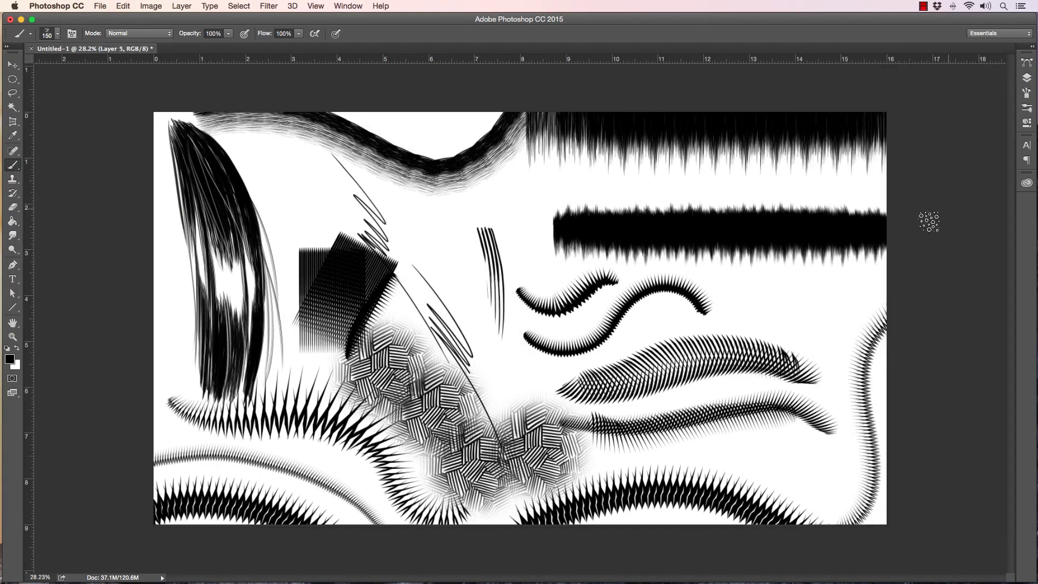
# Step: Paint a dense black Crackle 1 splatter patch at 250 px beneath the right end of the Creepy Horizon Up and Down band
pyautogui.press(']')
pyautogui.press(']')
pyautogui.click(869, 281)
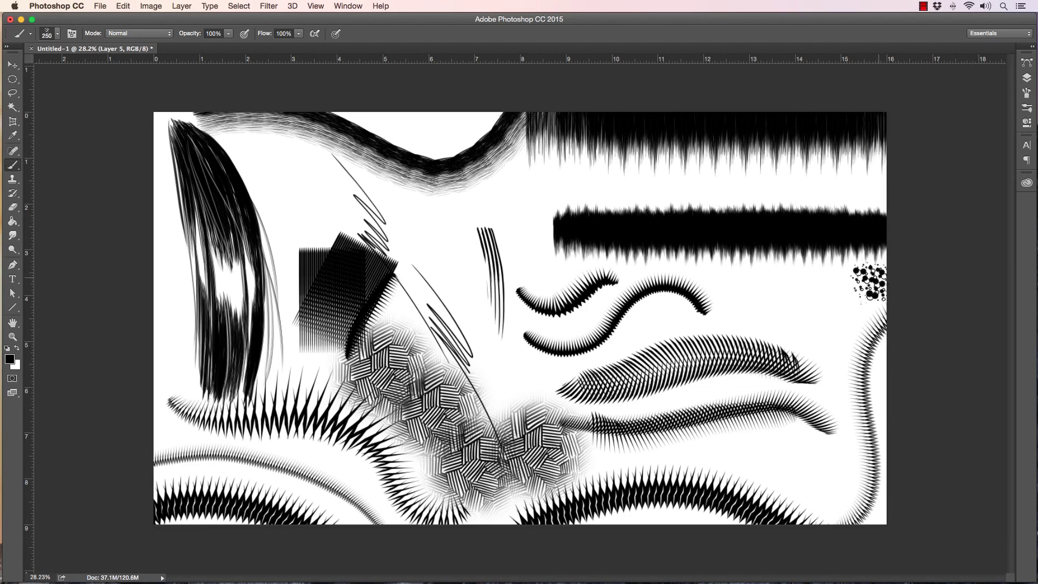
pyautogui.moveTo(869, 281)
pyautogui.mouseDown()
pyautogui.moveTo(809, 294)
pyautogui.moveTo(853, 316)
pyautogui.moveTo(773, 279)
pyautogui.moveTo(815, 271)
pyautogui.moveTo(756, 284)
pyautogui.moveTo(812, 326)
pyautogui.moveTo(779, 315)
pyautogui.moveTo(841, 321)
pyautogui.mouseUp()
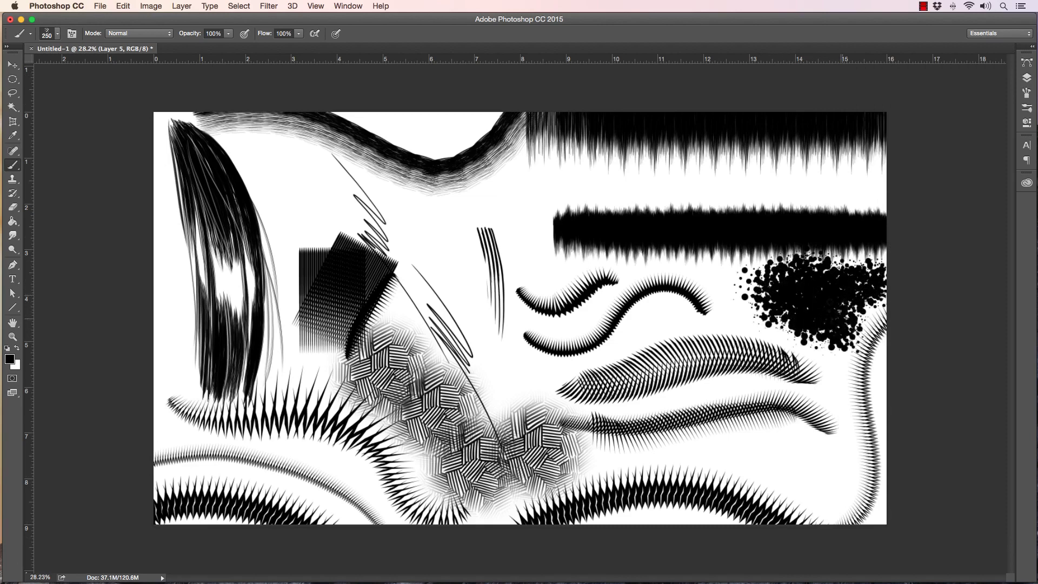
# Step: Enlarge the brush to 600 px and dab large black dots along the splatter patch's left and lower edges
pyautogui.press(']')
pyautogui.press(']')
pyautogui.press(']')
pyautogui.press(']')
pyautogui.press(']')
pyautogui.press(']')
pyautogui.press(']')
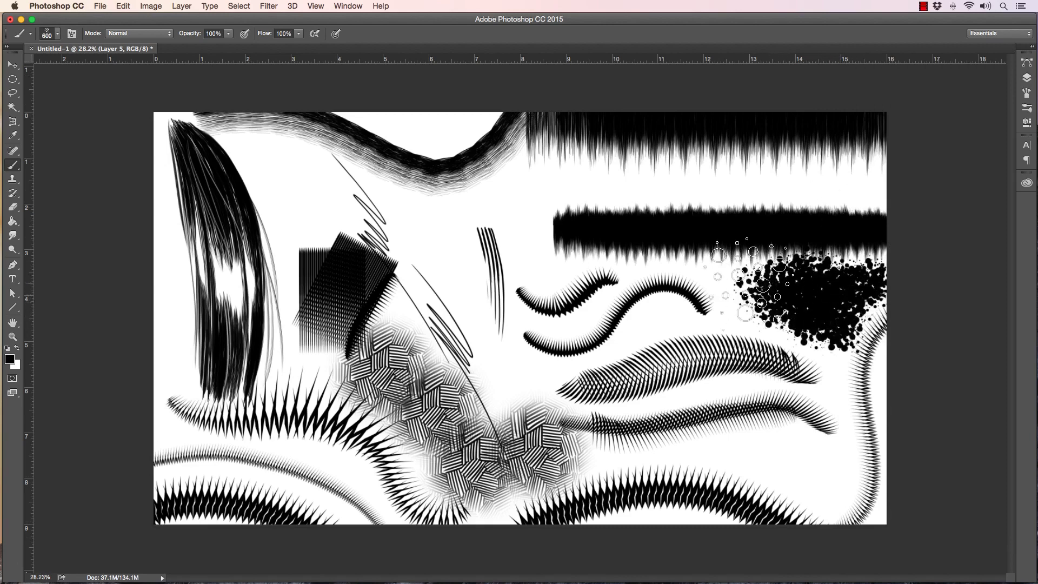
pyautogui.click(742, 286)
pyautogui.click(740, 297)
pyautogui.click(819, 342)
# Step: Extend the splatter's lower edge toward the vertical spike stroke with black Crackle 1 dabs at 400 and 500 px
pyautogui.press('[')
pyautogui.press('[')
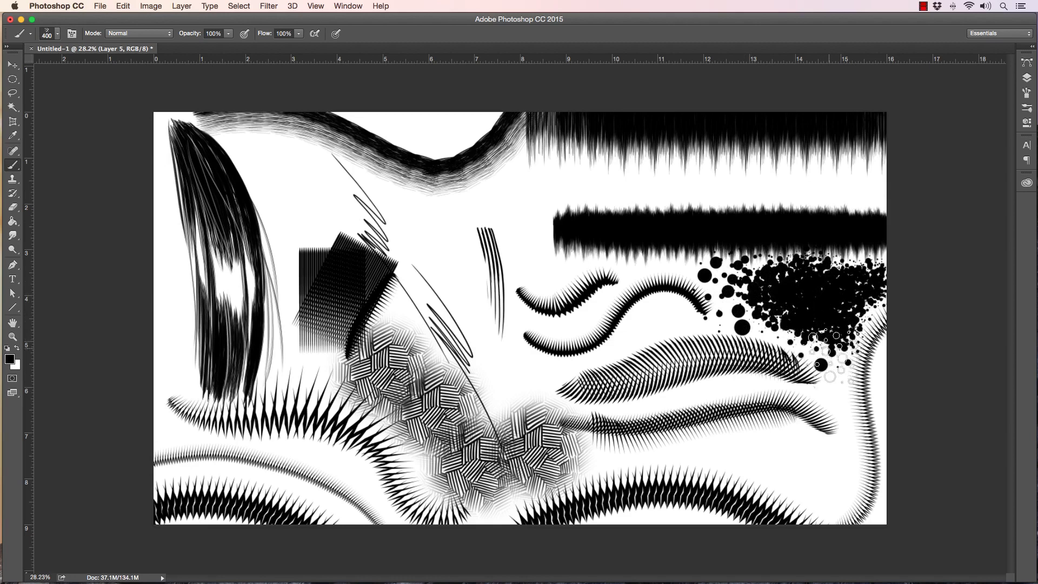
pyautogui.click(834, 367)
pyautogui.click(814, 338)
pyautogui.press(']')
pyautogui.click(803, 332)
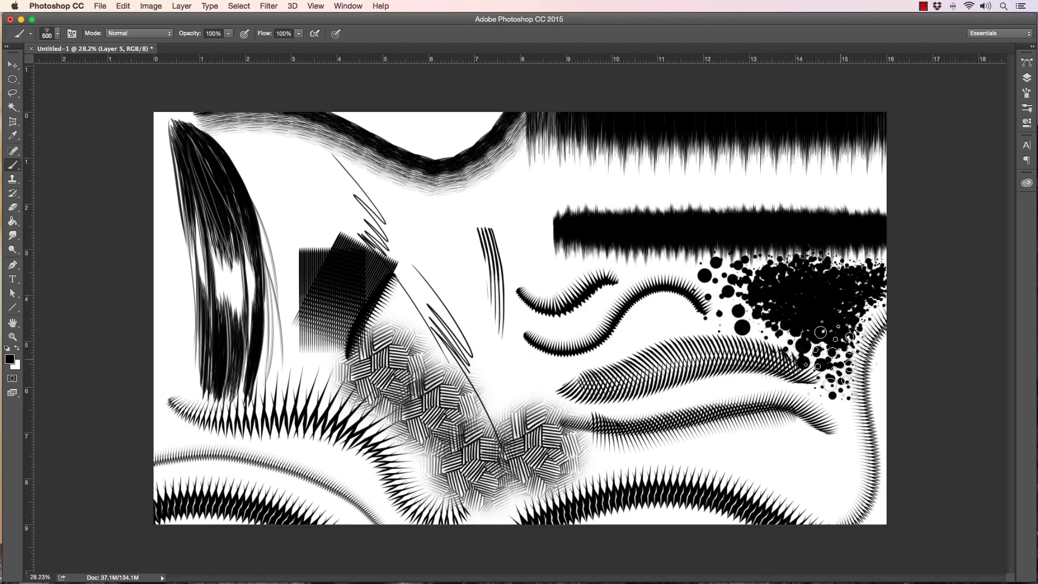
pyautogui.moveTo(832, 357); pyautogui.dragTo(846, 381)
# Step: Paint white Crackle 1 speckles over the black splatter patch with successively smaller brush sizes, down to 175 px
pyautogui.press('x')
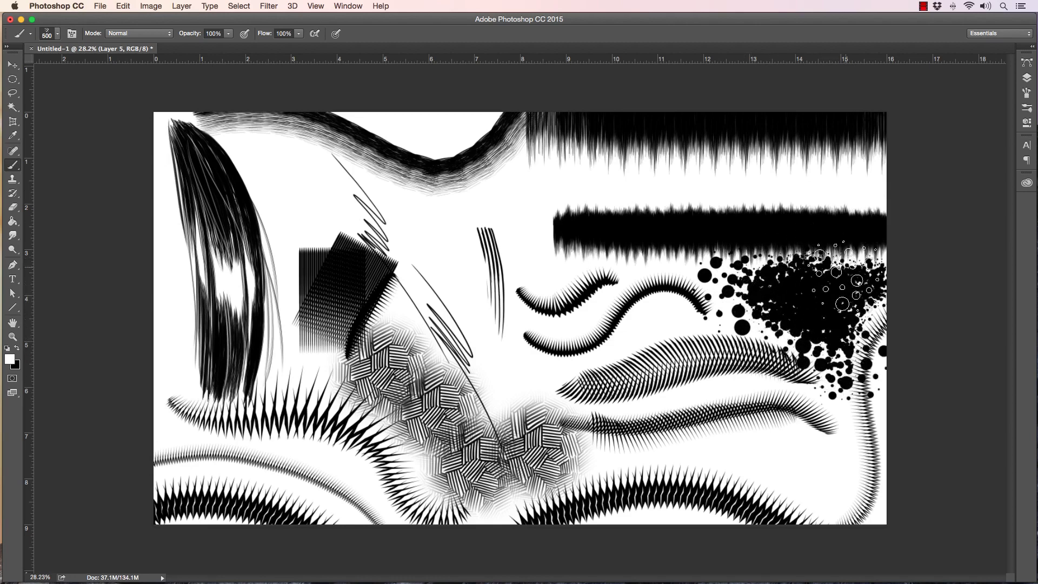
pyautogui.press('[')
pyautogui.moveTo(824, 333)
pyautogui.mouseDown()
pyautogui.moveTo(759, 313)
pyautogui.moveTo(746, 287)
pyautogui.mouseUp()
pyautogui.press('[')
pyautogui.press('[')
pyautogui.press('[')
pyautogui.moveTo(828, 278)
pyautogui.mouseDown()
pyautogui.moveTo(854, 263)
pyautogui.moveTo(815, 267)
pyautogui.moveTo(867, 267)
pyautogui.mouseUp()
pyautogui.press('[')
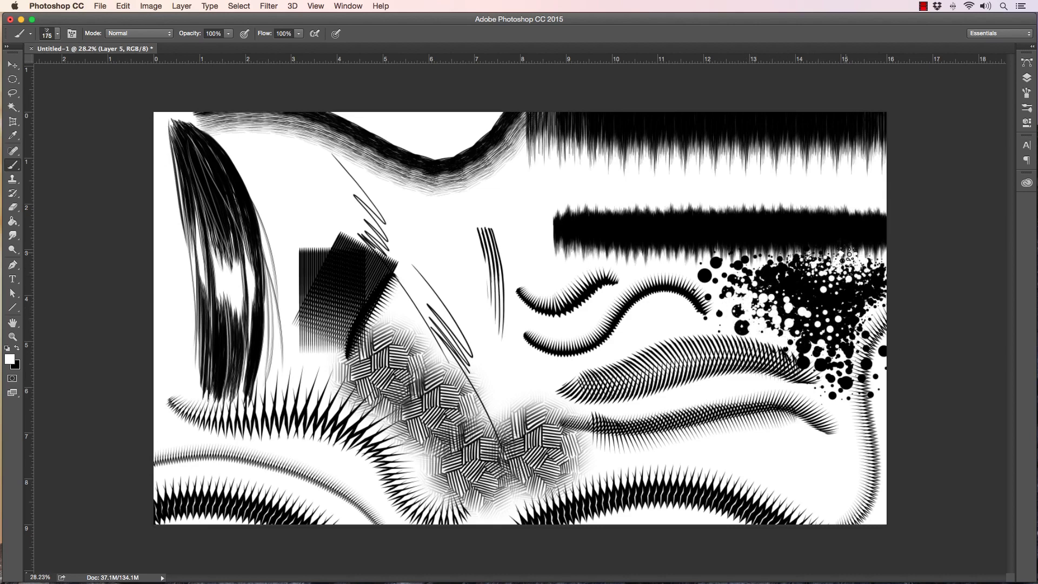
# Step: Choose the 014 - RAM - Ink Set - Crackle 2 preset and dab white spots over the splatter at 175 and 200 px
pyautogui.click(57, 33)
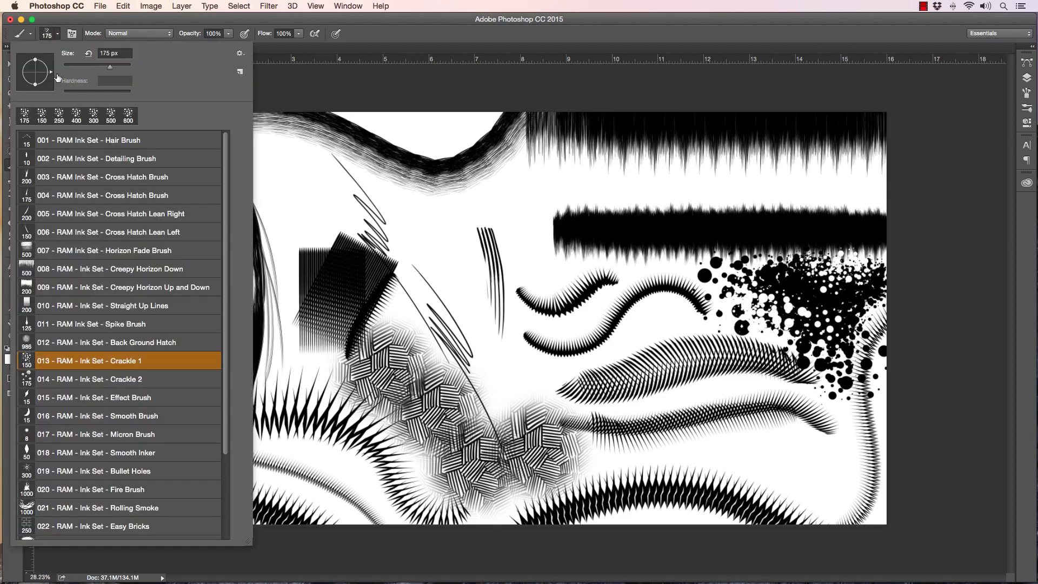
pyautogui.click(52, 380)
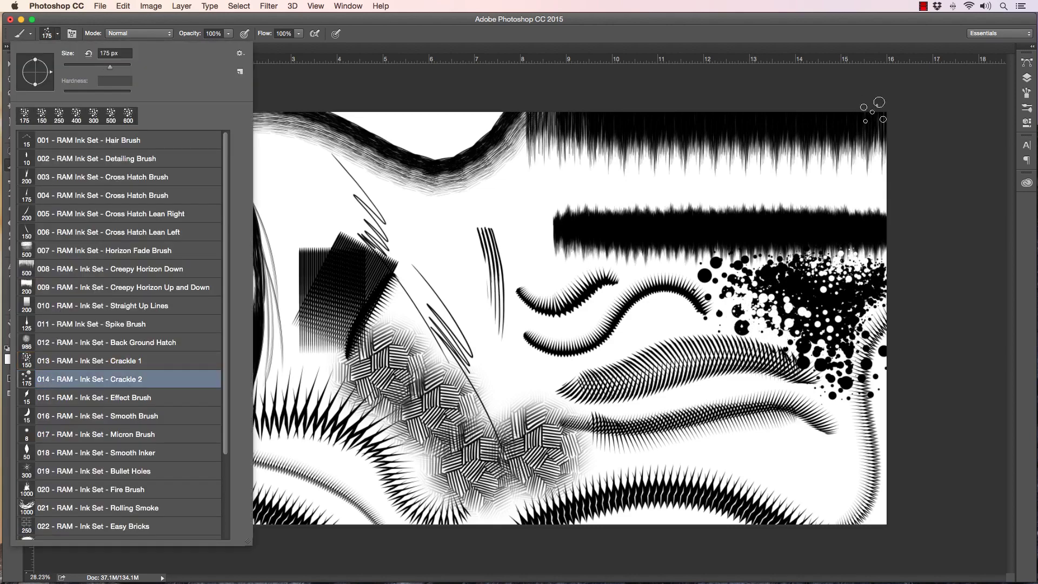
pyautogui.click(957, 110)
pyautogui.click(756, 276)
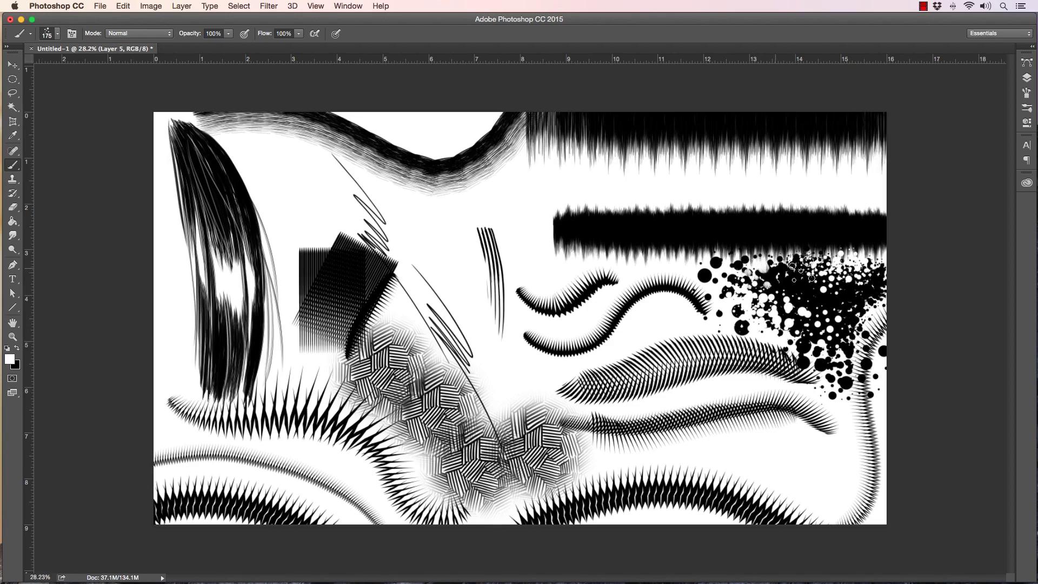
pyautogui.click(872, 277)
pyautogui.press(']')
pyautogui.click(852, 315)
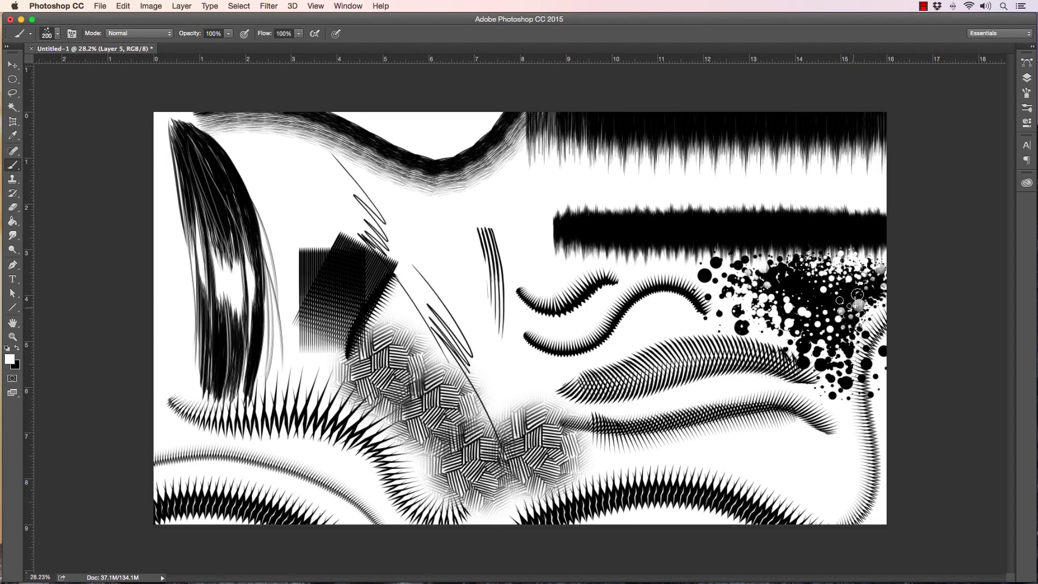
# Step: Swap the paint color to black and dab Crackle 2 spots along the splatter's lower edge at 200 and 250 px
pyautogui.press('x')
pyautogui.press(']')
pyautogui.press(']')
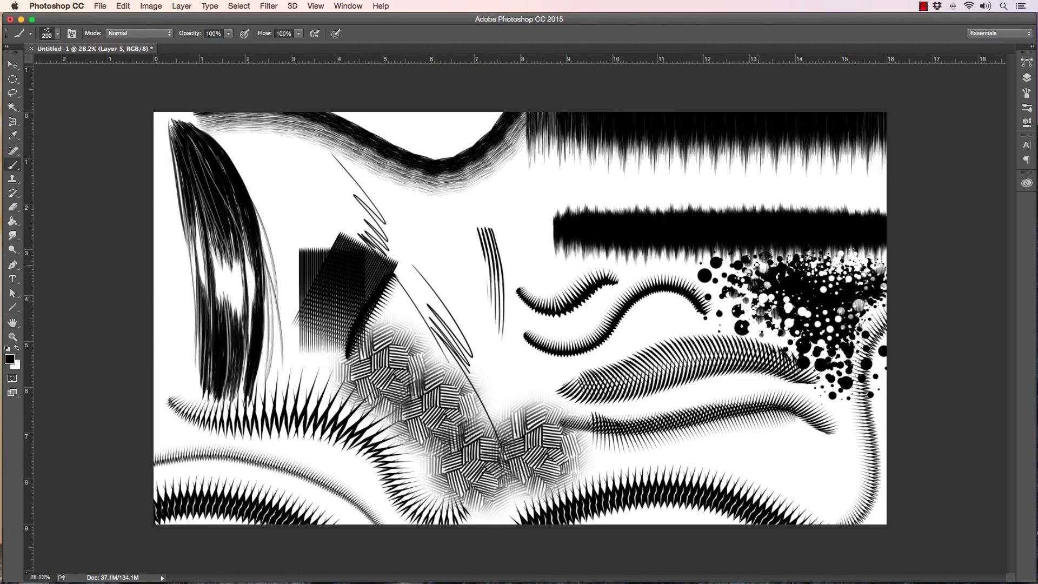
pyautogui.press('[')
pyautogui.click(831, 366)
pyautogui.press(']')
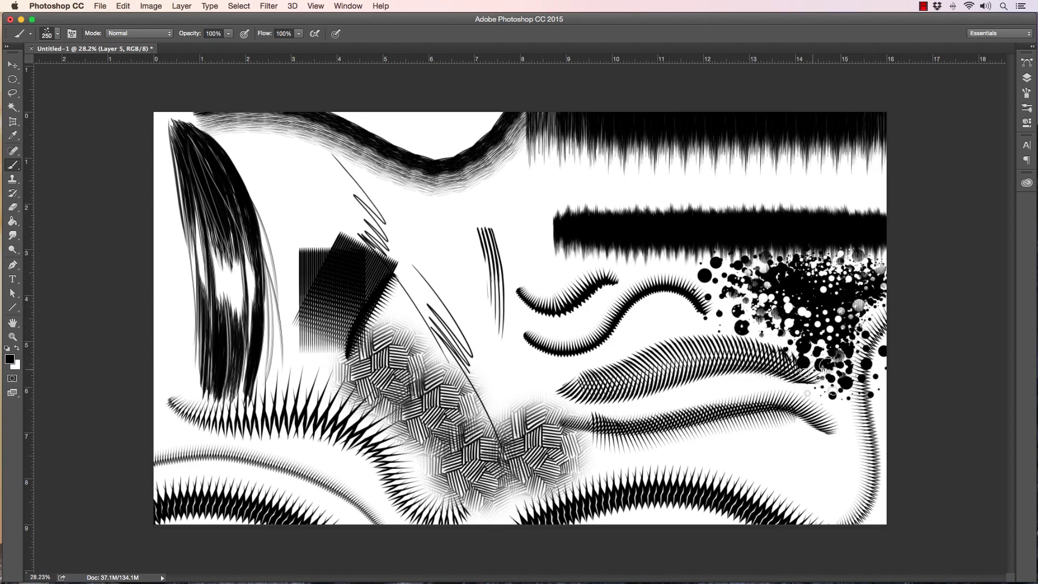
pyautogui.click(838, 385)
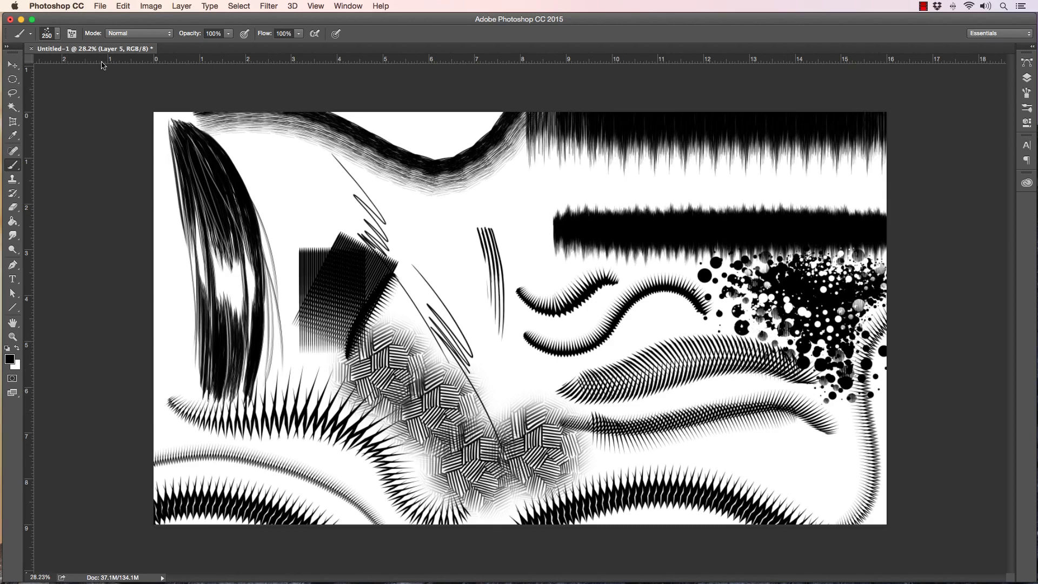
# Step: Choose the 015 - RAM - Ink Set - Effect Brush preset and add a new layer above Layer 5
pyautogui.click(57, 34)
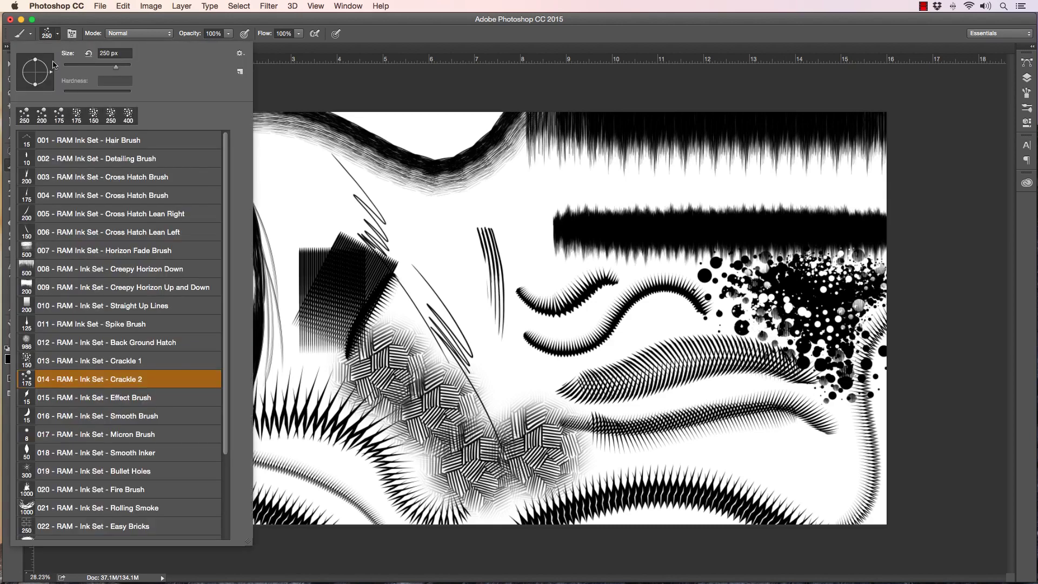
pyautogui.click(53, 400)
pyautogui.press('Return')
pyautogui.click(1027, 78)
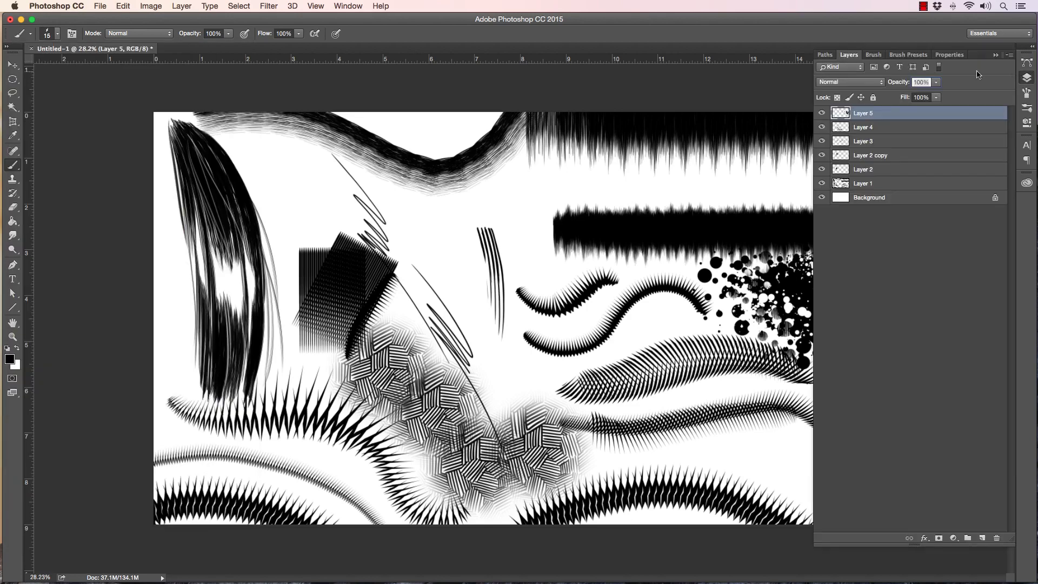
pyautogui.click(984, 538)
pyautogui.click(1027, 77)
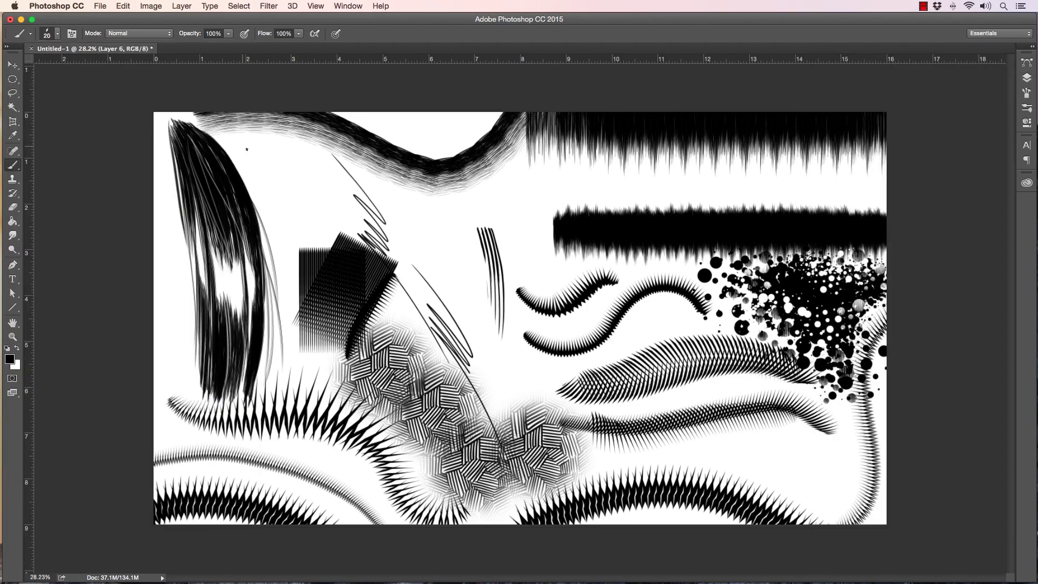
# Step: Paint a fan of short tapered black hatch strokes with the Effect Brush at 20 to 30 px, beside the tall hair stroke's upper end
pyautogui.moveTo(249, 152)
pyautogui.mouseDown()
pyautogui.moveTo(285, 205)
pyautogui.moveTo(252, 149)
pyautogui.moveTo(275, 182)
pyautogui.mouseUp()
pyautogui.moveTo(247, 132); pyautogui.dragTo(274, 175)
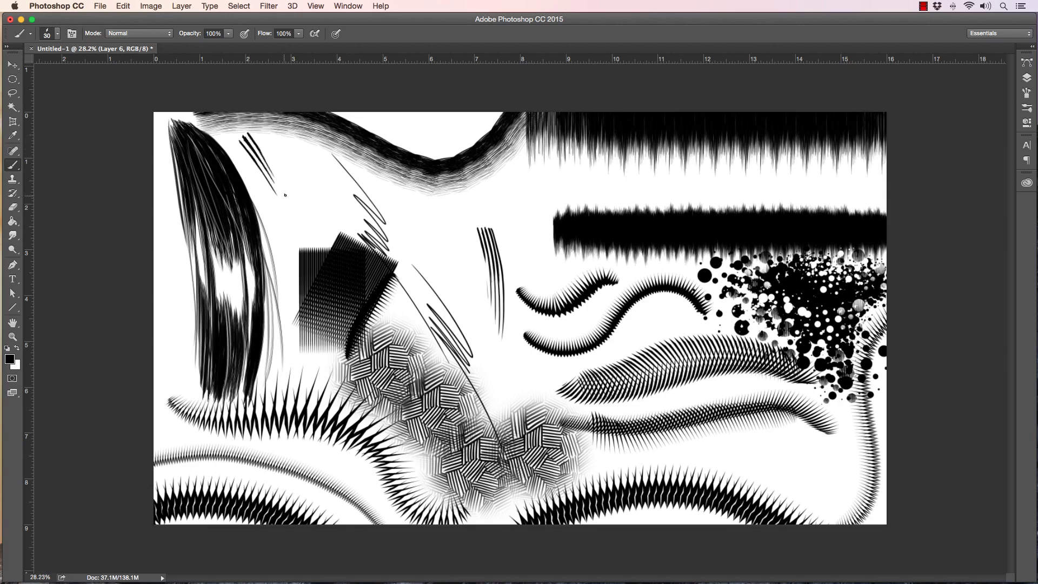
pyautogui.moveTo(254, 132); pyautogui.dragTo(280, 170)
pyautogui.moveTo(260, 126); pyautogui.dragTo(284, 168)
pyautogui.moveTo(266, 126)
pyautogui.mouseDown()
pyautogui.moveTo(281, 157)
pyautogui.moveTo(253, 167)
pyautogui.moveTo(270, 192)
pyautogui.mouseUp()
pyautogui.moveTo(234, 148); pyautogui.dragTo(250, 169)
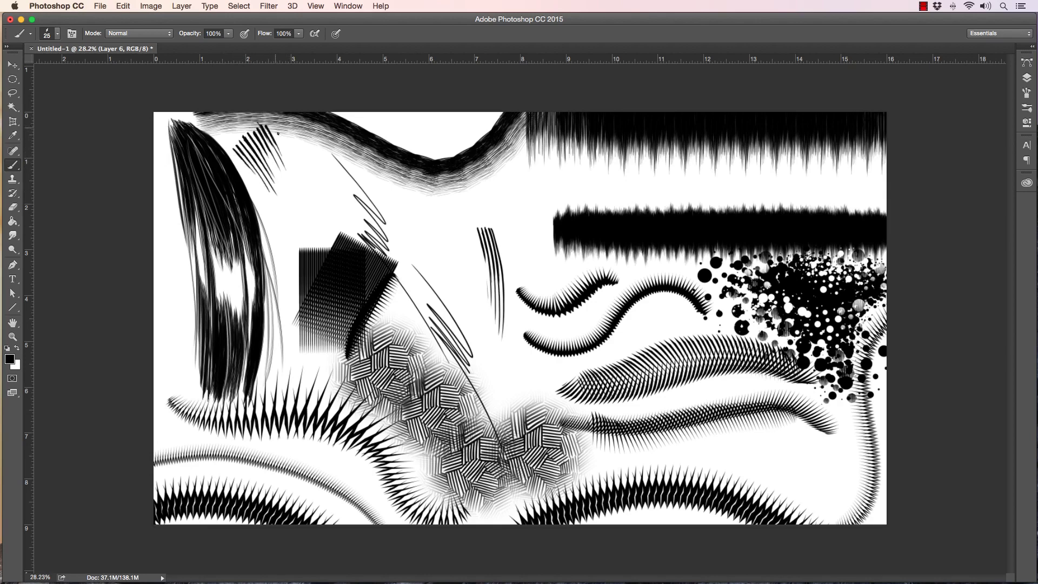
pyautogui.moveTo(270, 122); pyautogui.dragTo(287, 159)
pyautogui.moveTo(276, 120)
pyautogui.mouseDown()
pyautogui.moveTo(305, 180)
pyautogui.moveTo(287, 128)
pyautogui.moveTo(299, 156)
pyautogui.mouseUp()
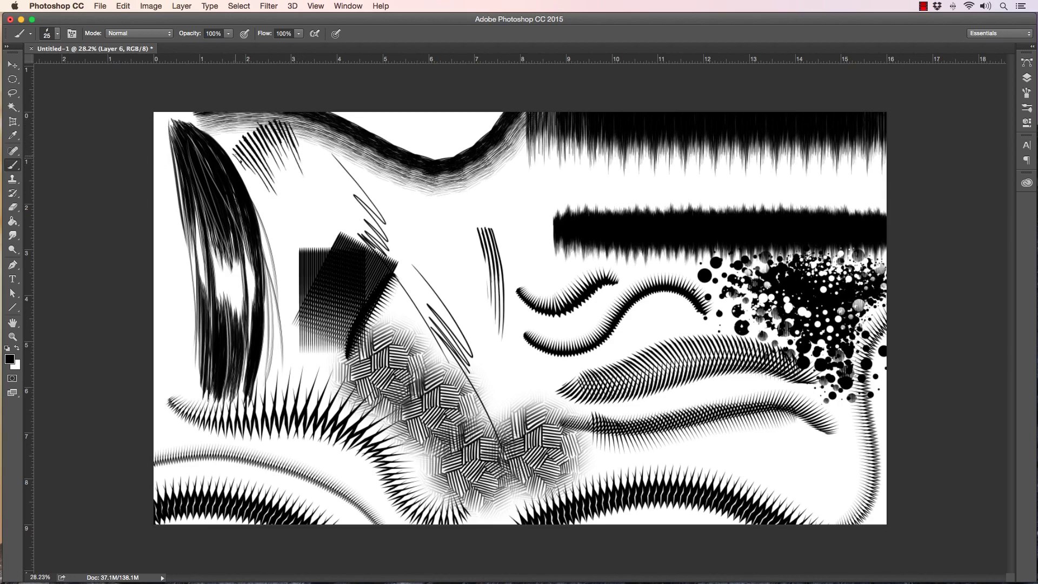
pyautogui.moveTo(231, 153); pyautogui.dragTo(260, 185)
# Step: Choose the 016 - RAM - Ink Set - Smooth Brush preset for painting
pyautogui.click(12, 336)
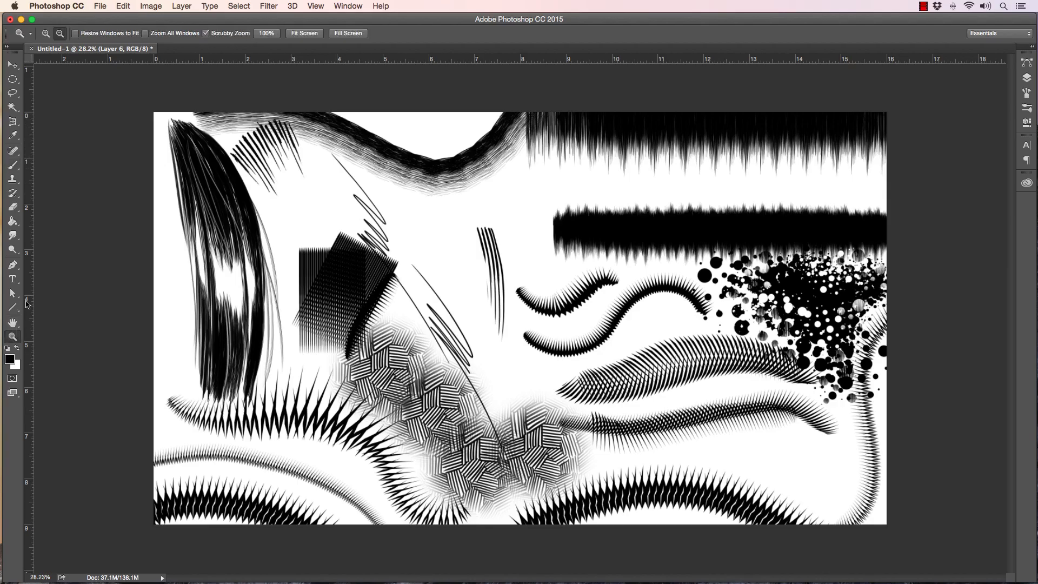
pyautogui.moveTo(245, 130)
pyautogui.mouseDown()
pyautogui.moveTo(266, 128)
pyautogui.moveTo(277, 172)
pyautogui.moveTo(259, 193)
pyautogui.moveTo(236, 195)
pyautogui.mouseUp()
pyautogui.moveTo(374, 231); pyautogui.dragTo(350, 221)
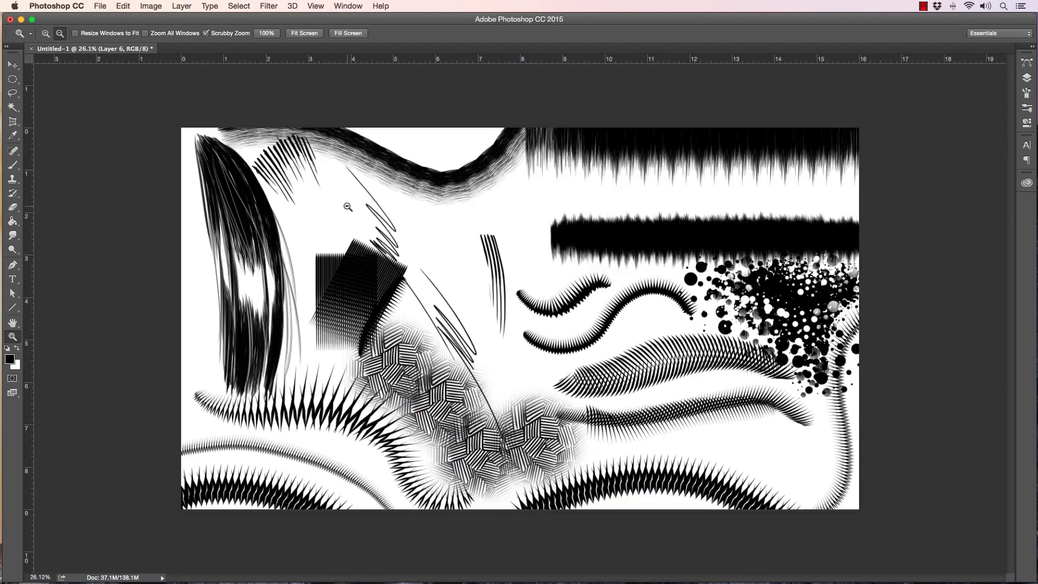
pyautogui.click(13, 165)
pyautogui.click(57, 34)
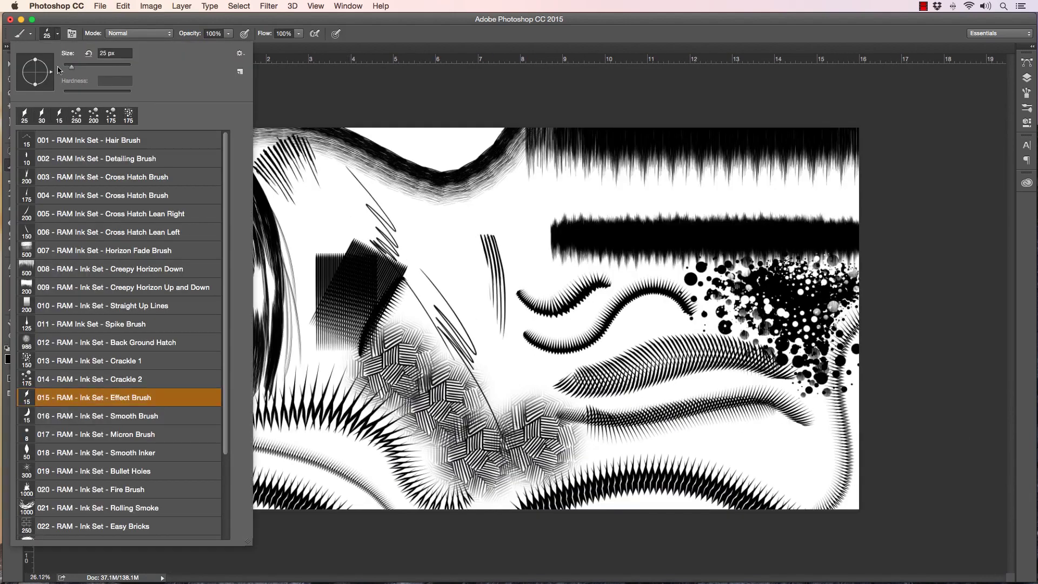
pyautogui.click(64, 417)
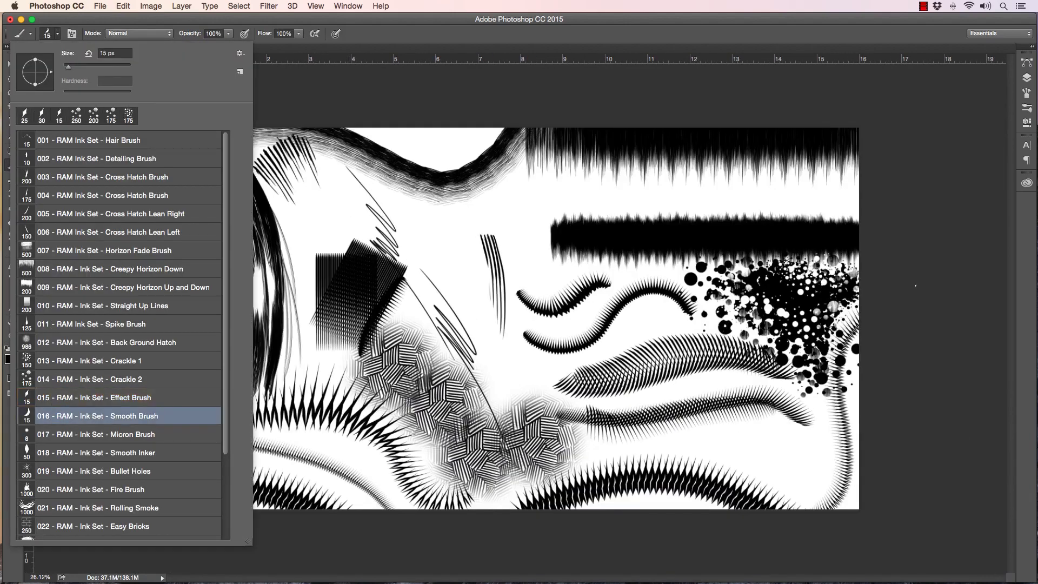
pyautogui.click(916, 285)
# Step: Enlarge the Smooth Brush to 45–50 px and paint three wavy black strokes in the gap between the scribbles and vertical hatch lines
pyautogui.press(']')
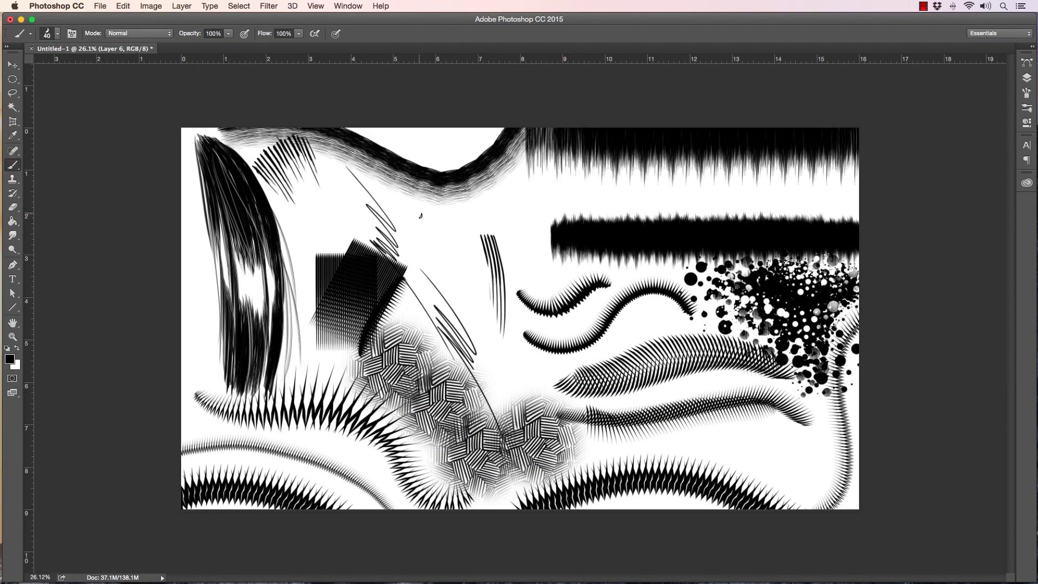
pyautogui.press(']')
pyautogui.moveTo(408, 207)
pyautogui.mouseDown()
pyautogui.moveTo(438, 224)
pyautogui.moveTo(440, 239)
pyautogui.moveTo(421, 245)
pyautogui.moveTo(452, 261)
pyautogui.moveTo(436, 270)
pyautogui.moveTo(461, 282)
pyautogui.moveTo(449, 294)
pyautogui.moveTo(476, 319)
pyautogui.mouseUp()
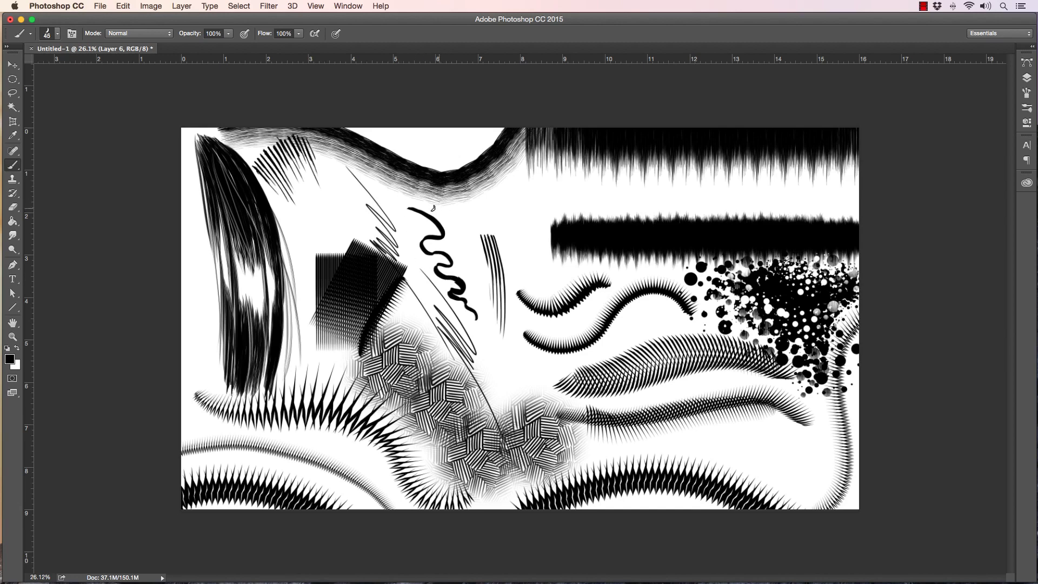
pyautogui.moveTo(433, 207)
pyautogui.mouseDown()
pyautogui.moveTo(447, 245)
pyautogui.moveTo(476, 294)
pyautogui.mouseUp()
pyautogui.moveTo(400, 215)
pyautogui.mouseDown()
pyautogui.moveTo(422, 231)
pyautogui.moveTo(411, 246)
pyautogui.moveTo(439, 295)
pyautogui.mouseUp()
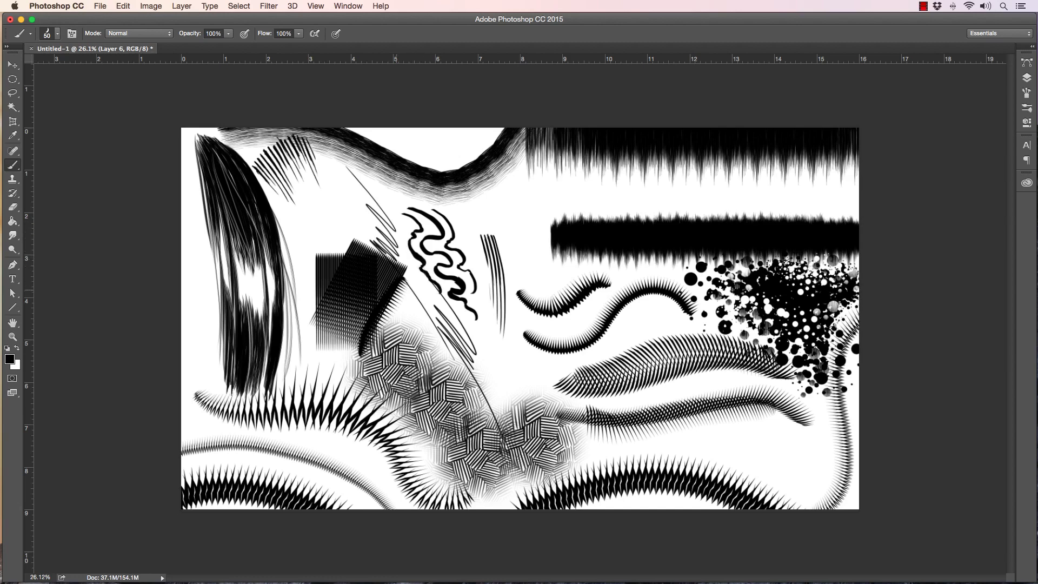
# Step: Choose the 017 - RAM - Ink Set - Micron Brush preset and add a new layer above Layer 6
pyautogui.click(48, 36)
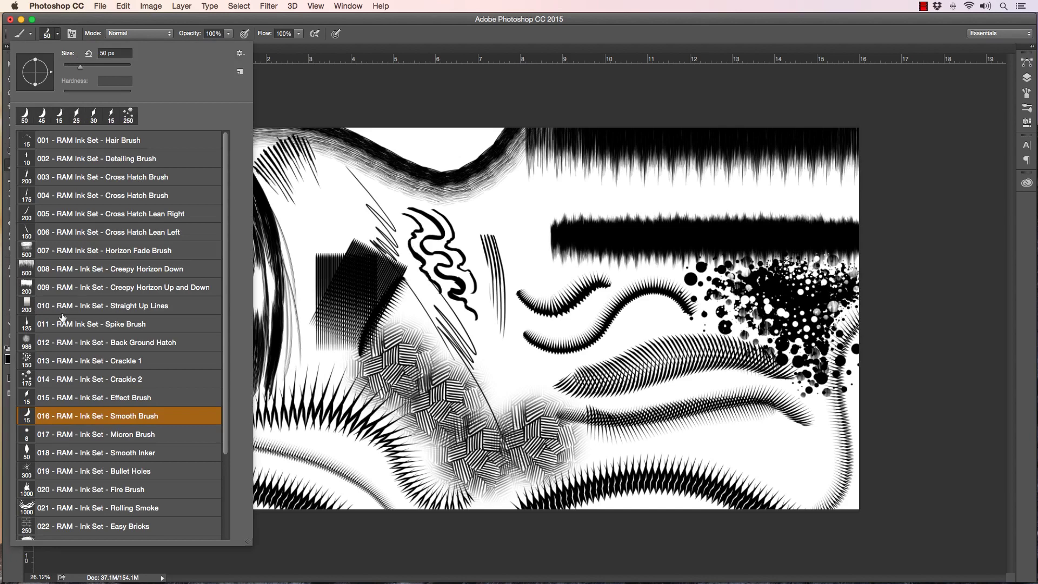
pyautogui.click(67, 438)
pyautogui.click(909, 210)
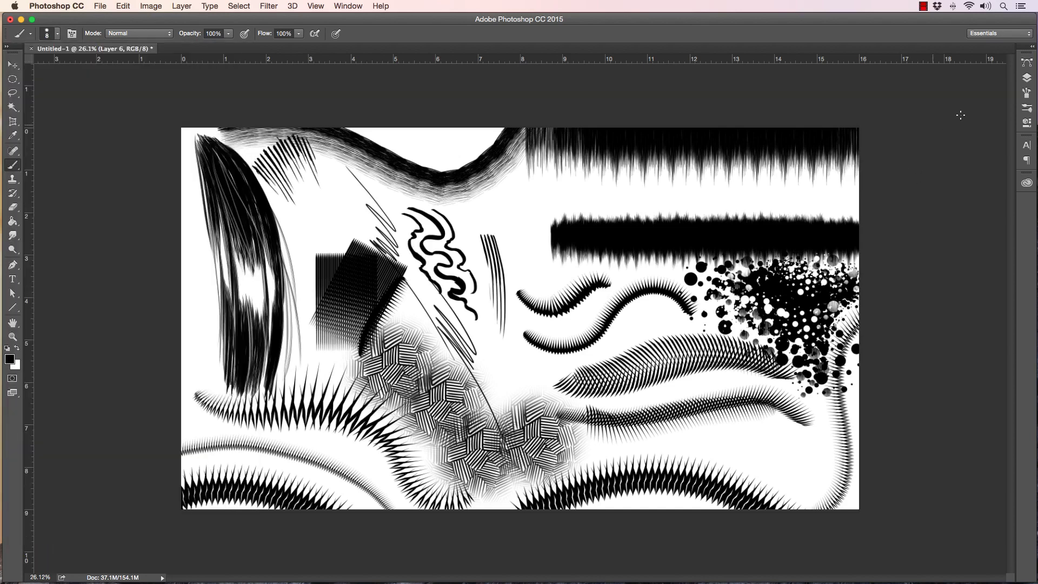
pyautogui.click(1027, 77)
pyautogui.click(982, 538)
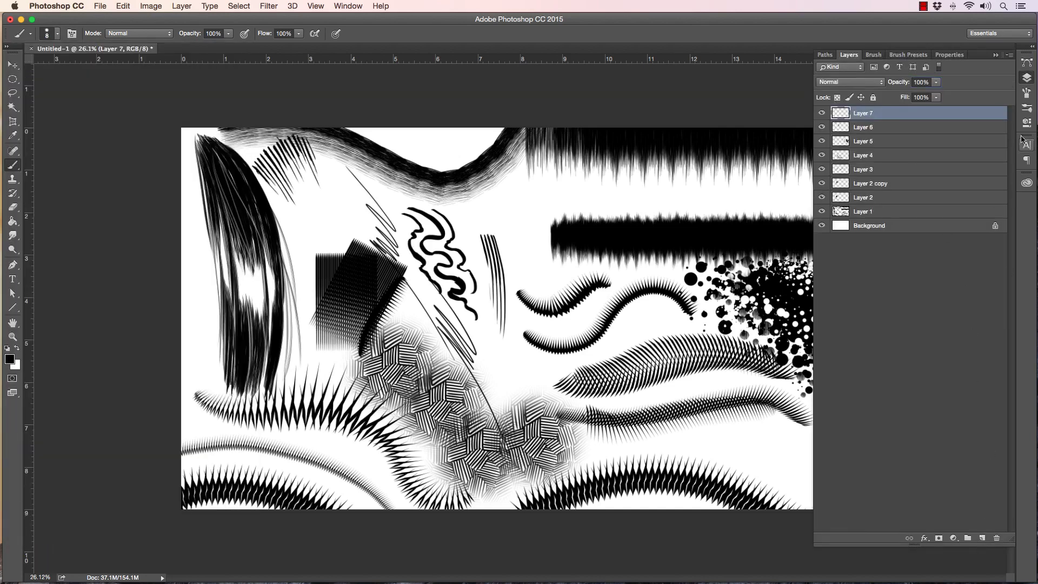
pyautogui.click(1027, 77)
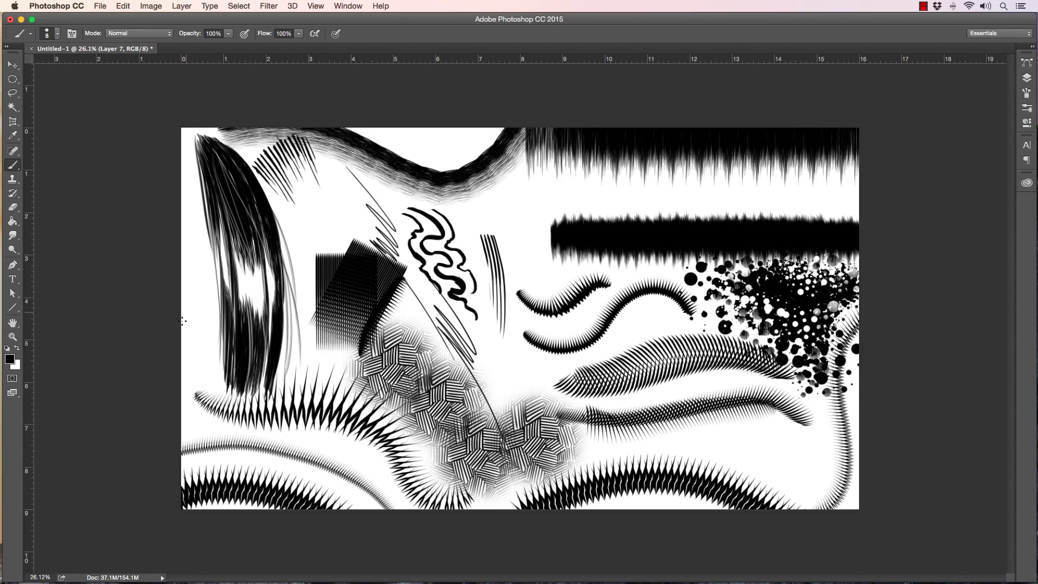
# Step: Draw a thin black zigzag of connected straight lines up the canvas's left edge with the Micron Brush at 8 px
pyautogui.keyDown('shift'); pyautogui.click(208, 305); pyautogui.keyUp('shift')
pyautogui.keyDown('shift'); pyautogui.click(181, 277); pyautogui.keyUp('shift')
pyautogui.keyDown('shift'); pyautogui.click(200, 258); pyautogui.keyUp('shift')
pyautogui.keyDown('shift'); pyautogui.click(181, 238); pyautogui.keyUp('shift')
pyautogui.keyDown('shift'); pyautogui.click(195, 218); pyautogui.keyUp('shift')
pyautogui.keyDown('shift'); pyautogui.click(177, 191); pyautogui.keyUp('shift')
pyautogui.keyDown('shift'); pyautogui.click(192, 179); pyautogui.keyUp('shift')
pyautogui.keyDown('shift'); pyautogui.click(176, 150); pyautogui.keyUp('shift')
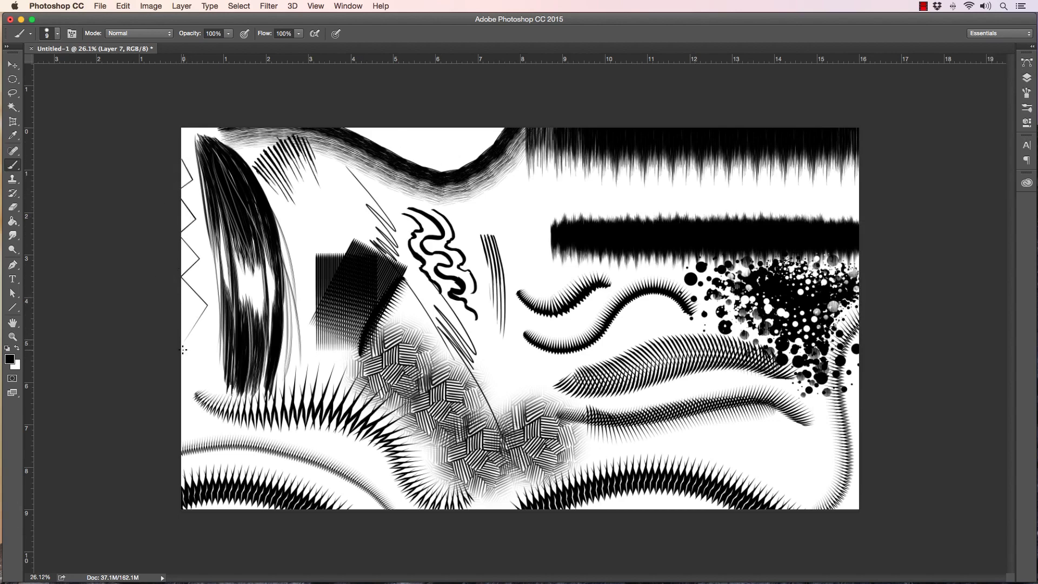
# Step: Draw a second zigzag alongside the first one with the Micron Brush at 9 px
pyautogui.keyDown('shift'); pyautogui.click(191, 274); pyautogui.keyUp('shift')
pyautogui.keyDown('shift'); pyautogui.click(205, 256); pyautogui.keyUp('shift')
pyautogui.keyDown('shift'); pyautogui.click(191, 239); pyautogui.keyUp('shift')
pyautogui.keyDown('shift'); pyautogui.click(202, 212); pyautogui.keyUp('shift')
pyautogui.keyDown('shift'); pyautogui.click(191, 192); pyautogui.keyUp('shift')
pyautogui.keyDown('shift'); pyautogui.click(196, 174); pyautogui.keyUp('shift')
pyautogui.keyDown('shift'); pyautogui.click(183, 149); pyautogui.keyUp('shift')
# Step: Choose the 018 - RAM - Ink Set - Smooth Inker preset and add a new layer above Layer 7
pyautogui.click(57, 34)
pyautogui.click(63, 434)
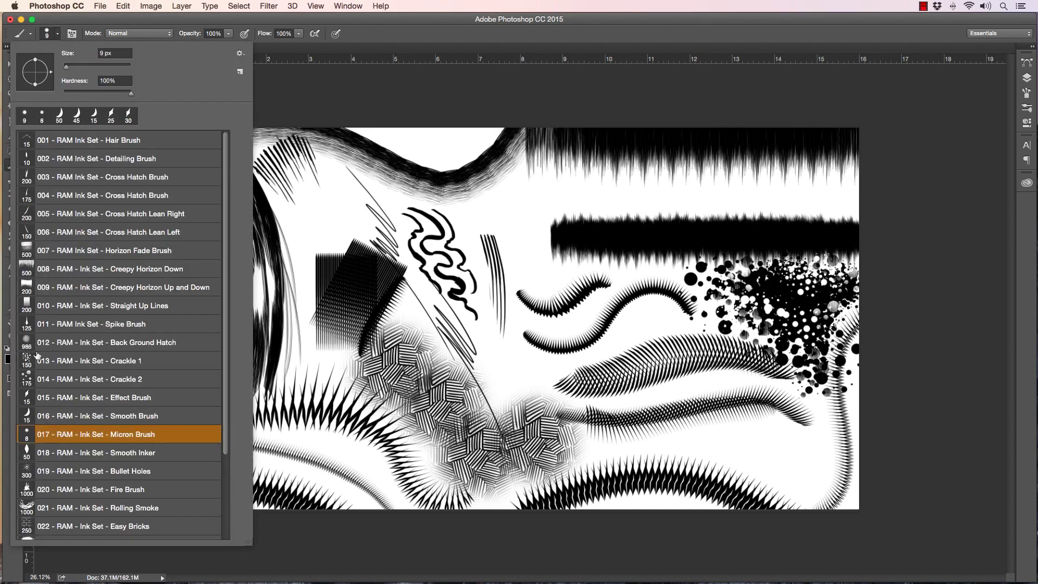
pyautogui.click(63, 454)
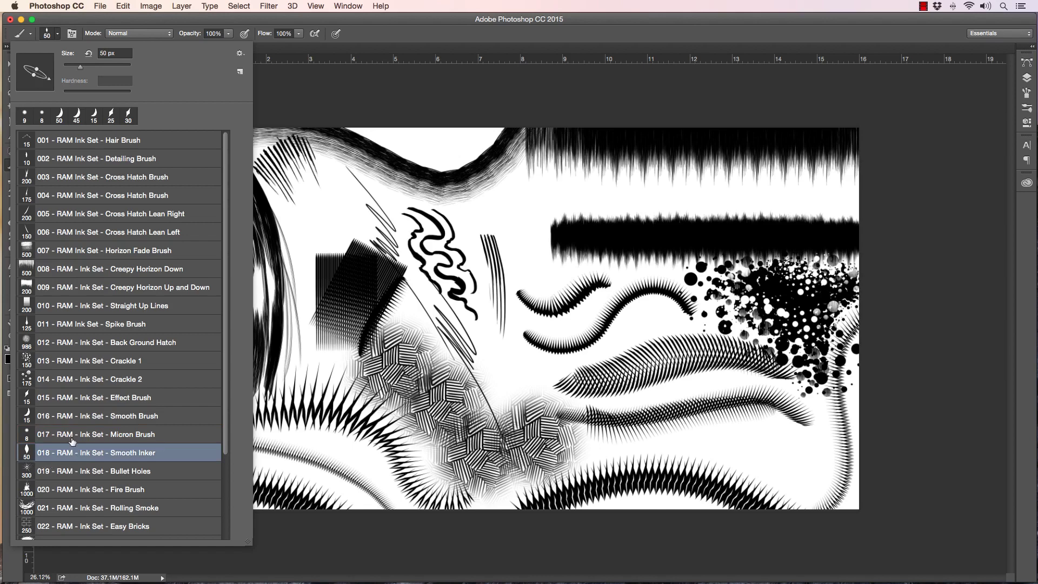
pyautogui.press('Return')
pyautogui.click(1027, 77)
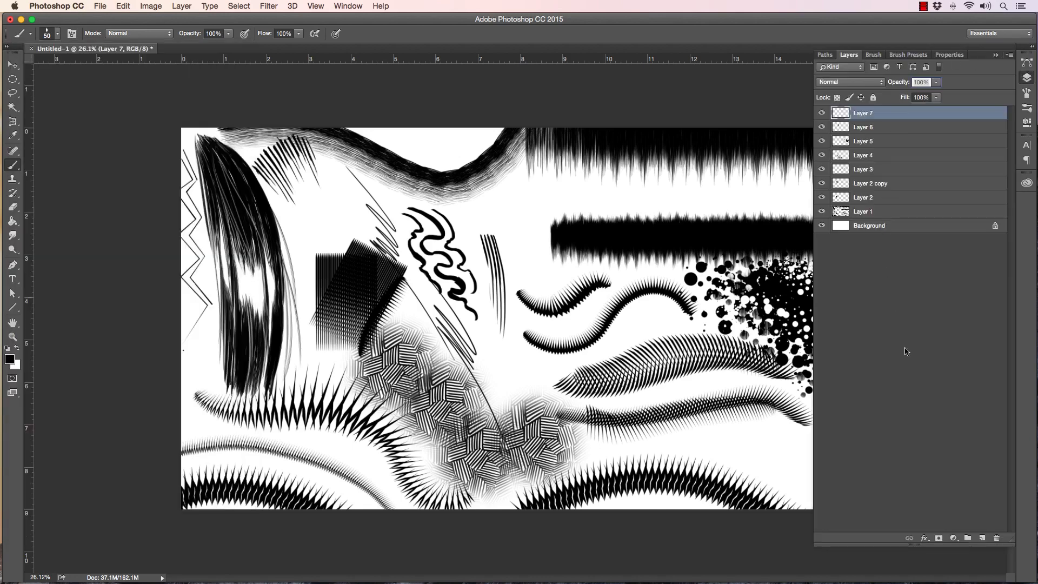
pyautogui.click(981, 537)
pyautogui.click(1027, 78)
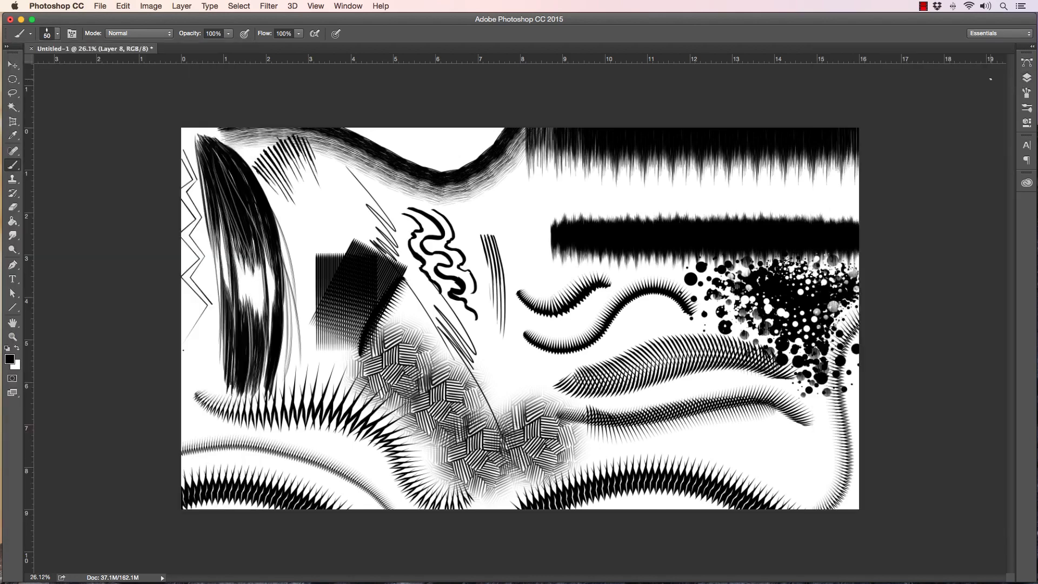
# Step: Try a scribble and two curved Smooth Inker strokes in the blank area above the lower spike band, and undo them
pyautogui.click(18, 337)
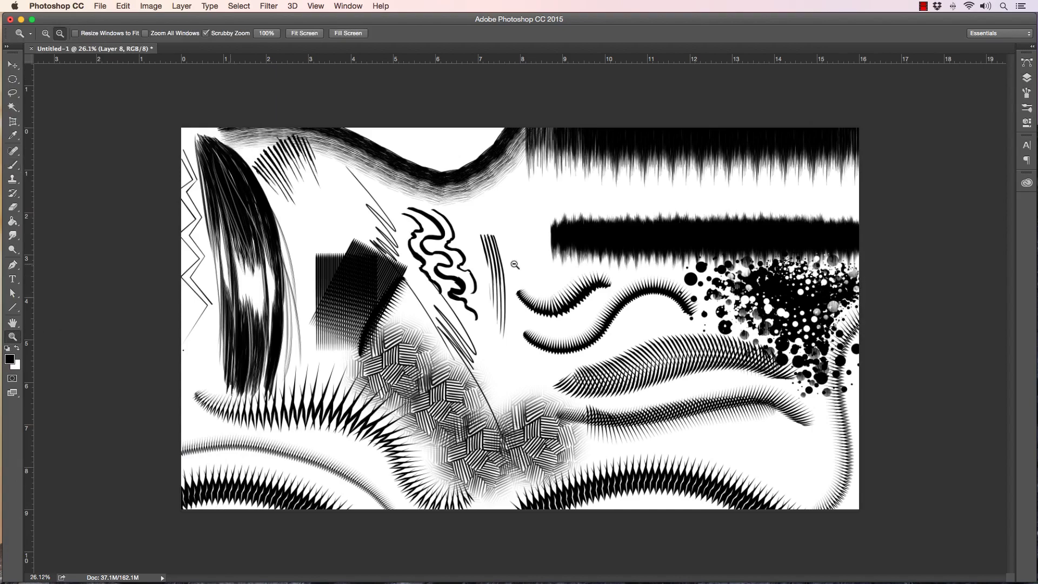
pyautogui.moveTo(802, 482); pyautogui.dragTo(830, 480)
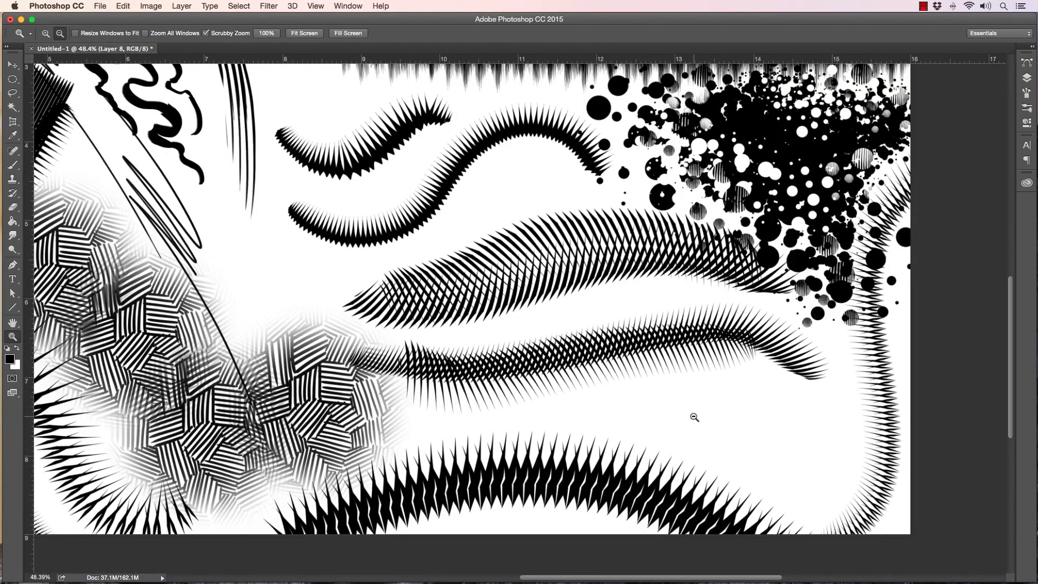
pyautogui.press('b')
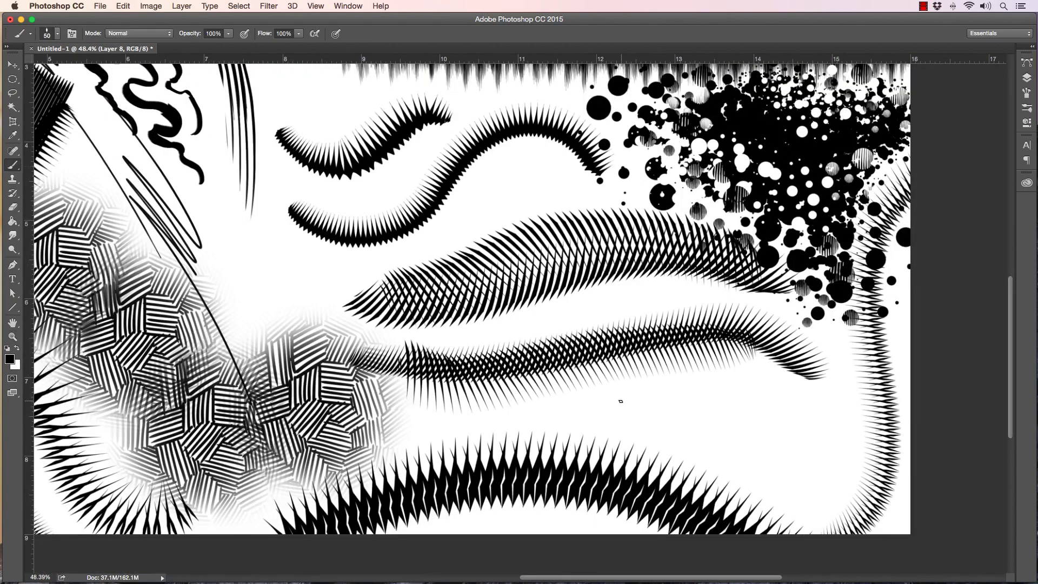
pyautogui.moveTo(608, 399)
pyautogui.mouseDown()
pyautogui.moveTo(692, 427)
pyautogui.moveTo(743, 464)
pyautogui.moveTo(704, 401)
pyautogui.moveTo(749, 440)
pyautogui.moveTo(762, 409)
pyautogui.moveTo(825, 466)
pyautogui.mouseUp()
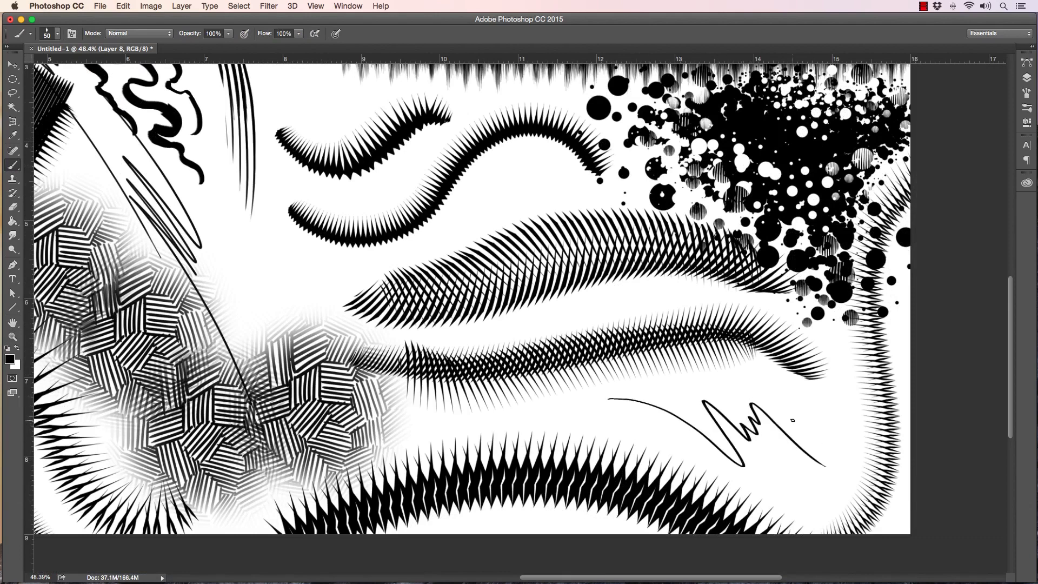
pyautogui.press('super+z')
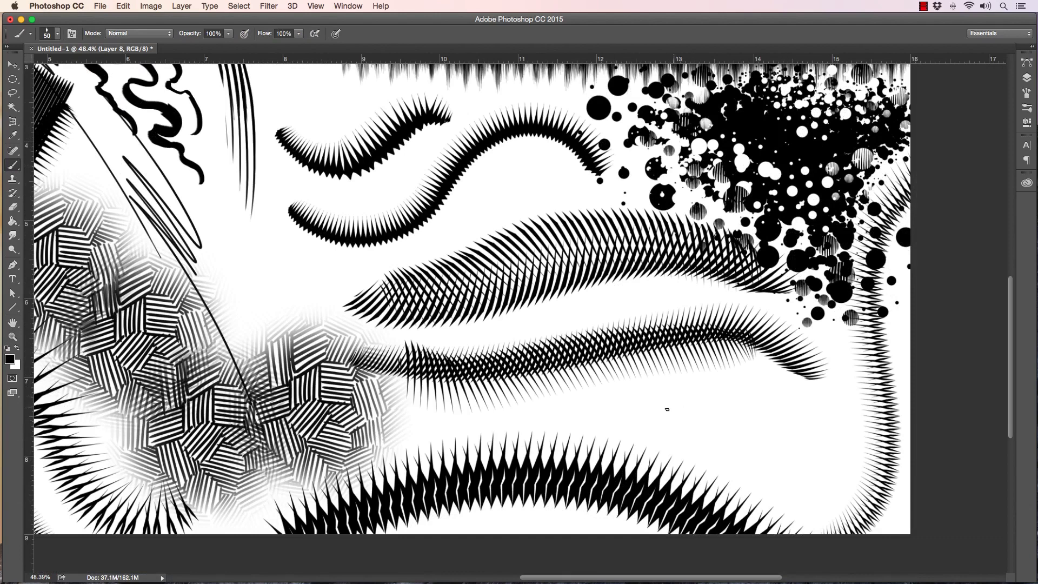
pyautogui.moveTo(654, 400); pyautogui.dragTo(757, 458)
pyautogui.moveTo(695, 398); pyautogui.dragTo(765, 476)
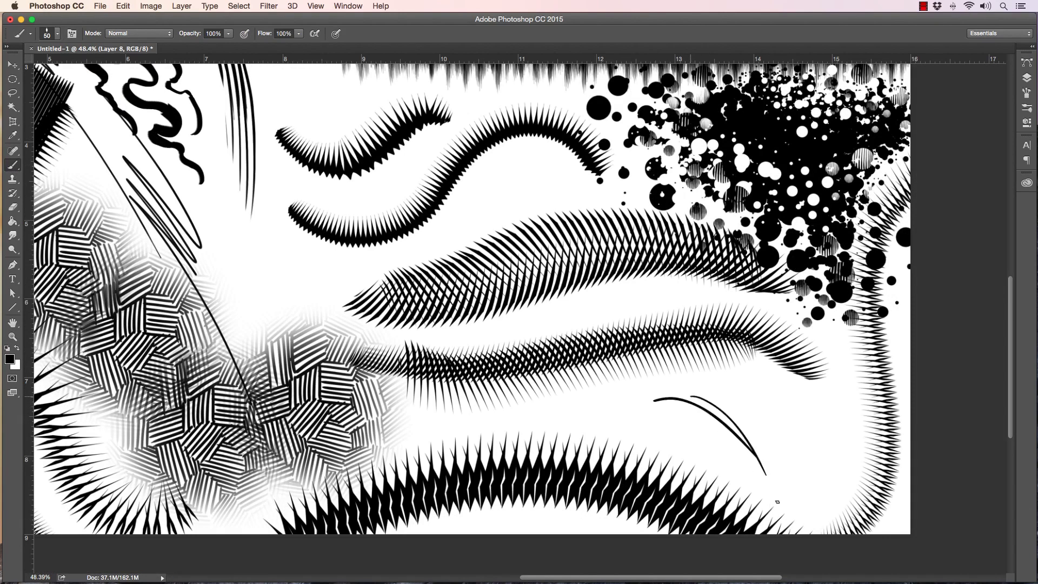
pyautogui.press('alt+super+z')
pyautogui.press('alt+super+z')
# Step: Paint a curved patch of overlapping hatch strokes with the 50 px Smooth Inker in the blank area beside the vertical spike stroke
pyautogui.moveTo(819, 431); pyautogui.dragTo(763, 468)
pyautogui.moveTo(828, 408); pyautogui.dragTo(763, 456)
pyautogui.moveTo(817, 405)
pyautogui.mouseDown()
pyautogui.moveTo(743, 467)
pyautogui.moveTo(769, 448)
pyautogui.mouseUp()
pyautogui.moveTo(811, 399)
pyautogui.mouseDown()
pyautogui.moveTo(760, 453)
pyautogui.moveTo(803, 402)
pyautogui.moveTo(788, 422)
pyautogui.moveTo(807, 339)
pyautogui.moveTo(825, 380)
pyautogui.moveTo(820, 426)
pyautogui.moveTo(818, 407)
pyautogui.moveTo(802, 450)
pyautogui.moveTo(813, 404)
pyautogui.moveTo(800, 457)
pyautogui.moveTo(809, 405)
pyautogui.moveTo(787, 457)
pyautogui.moveTo(797, 397)
pyautogui.moveTo(792, 452)
pyautogui.moveTo(792, 398)
pyautogui.moveTo(791, 429)
pyautogui.mouseUp()
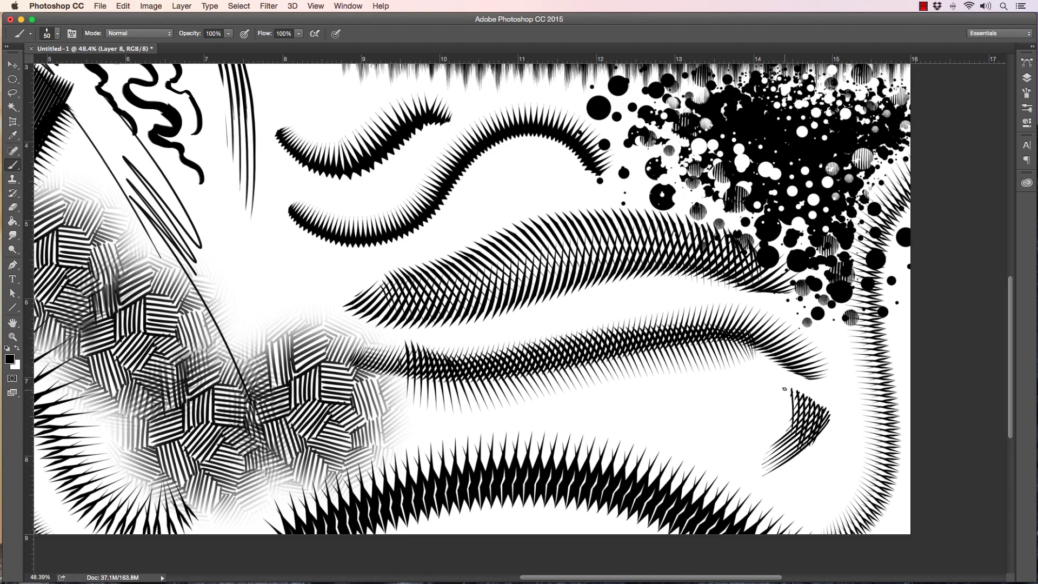
pyautogui.moveTo(787, 386); pyautogui.dragTo(773, 475)
pyautogui.moveTo(832, 422); pyautogui.dragTo(770, 478)
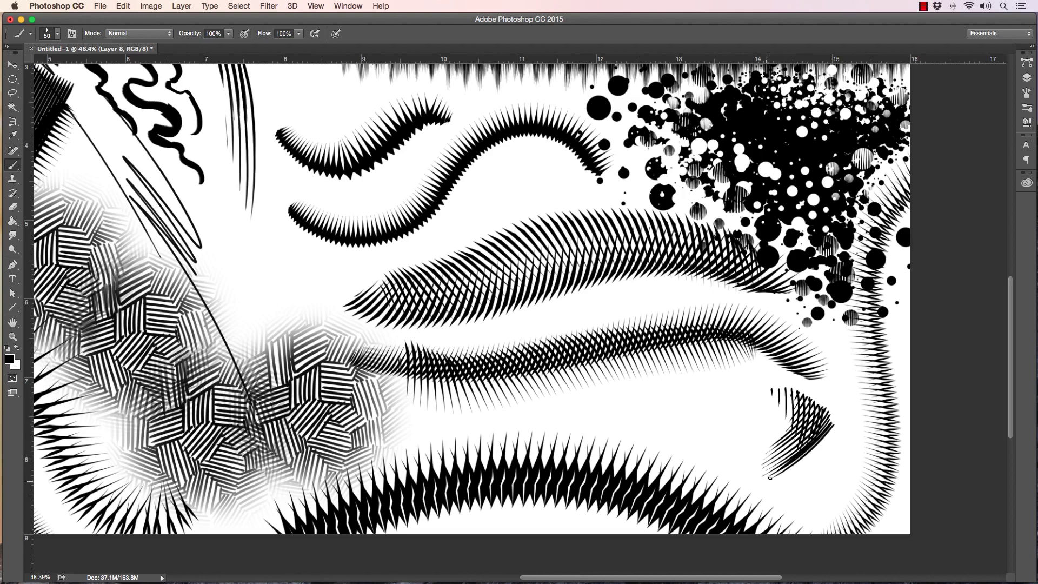
pyautogui.moveTo(834, 430)
pyautogui.mouseDown()
pyautogui.moveTo(772, 480)
pyautogui.moveTo(783, 482)
pyautogui.mouseUp()
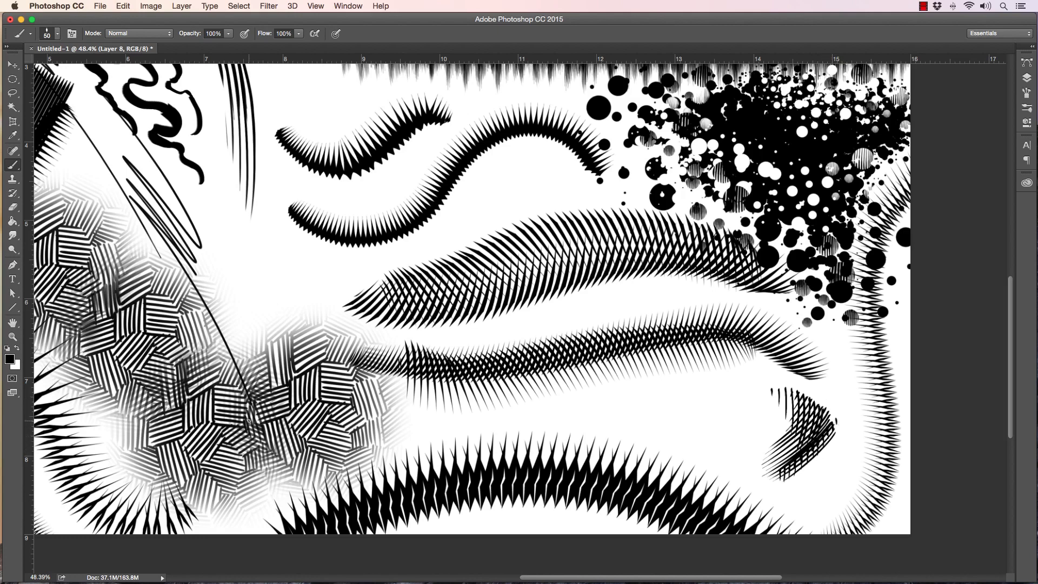
# Step: Choose the 019 - RAM - Ink Set - Bullet Holes preset for painting
pyautogui.click(58, 34)
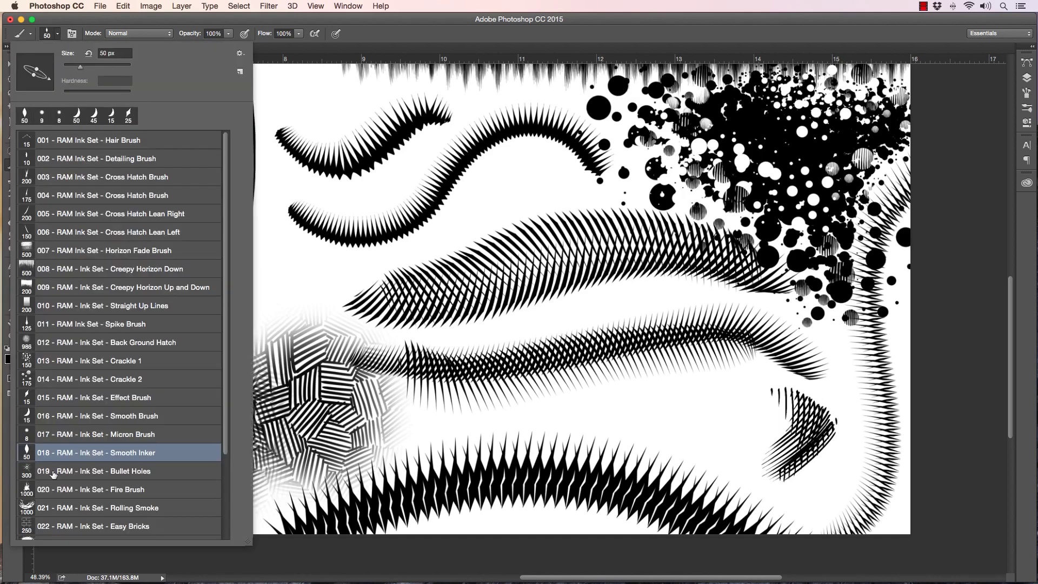
pyautogui.click(131, 473)
pyautogui.click(973, 285)
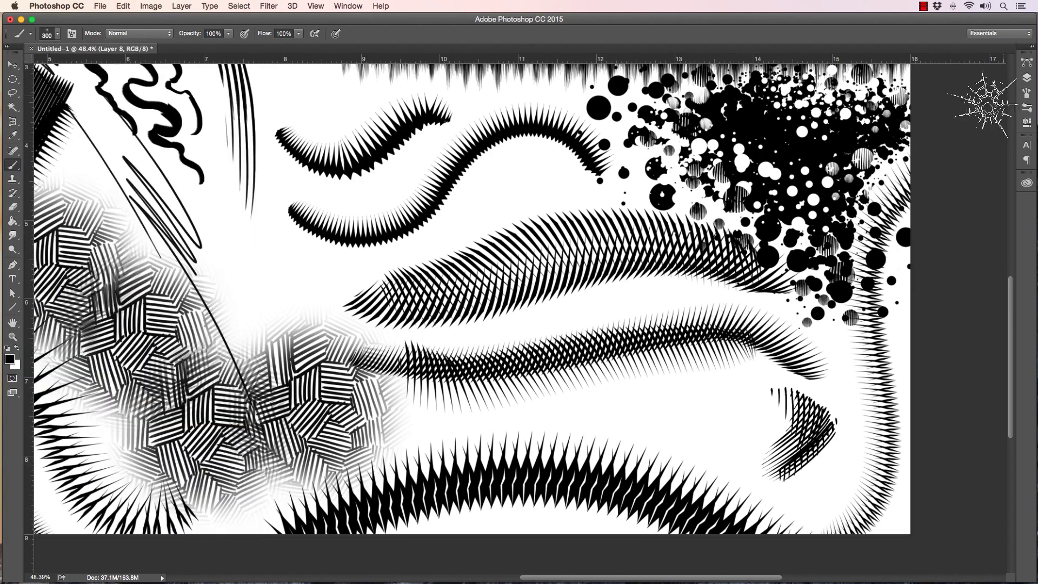
# Step: Add a new layer above Layer 8 and stamp a 300 px black bullet hole in the blank area left of the hatched patch
pyautogui.click(1027, 78)
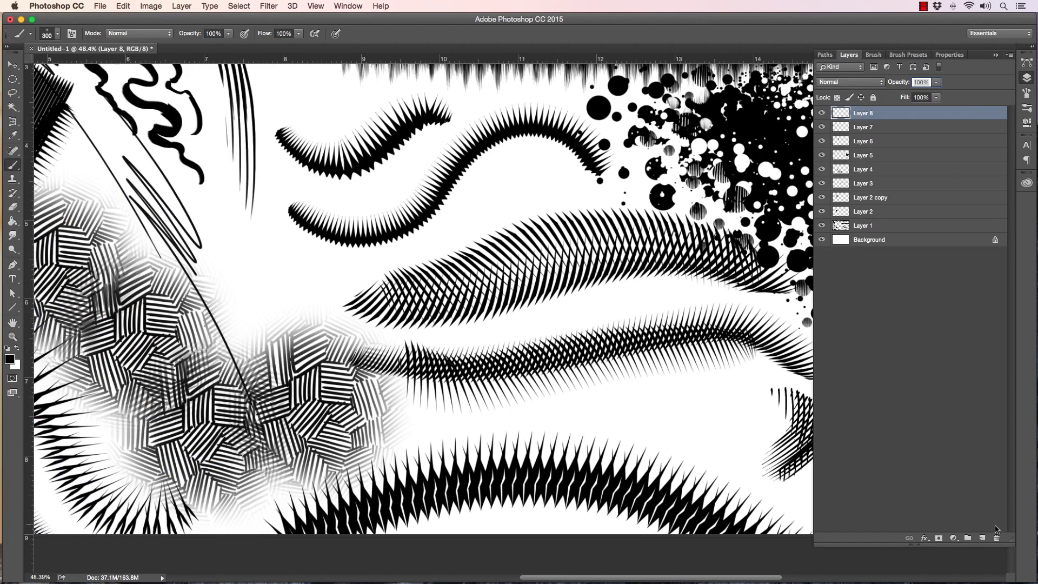
pyautogui.click(983, 538)
pyautogui.click(1026, 79)
pyautogui.click(631, 411)
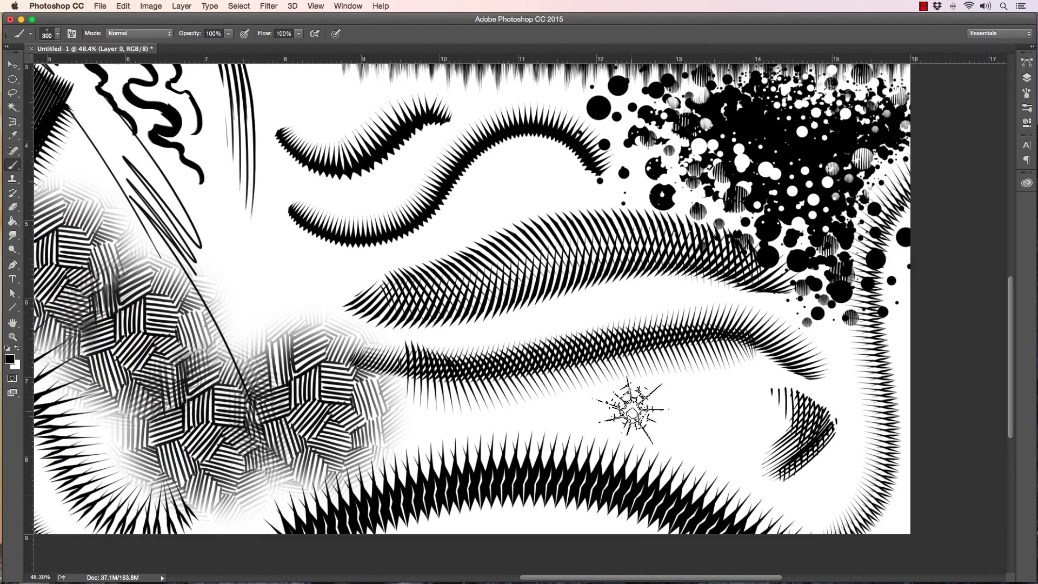
# Step: Stamp bullet holes at 300 px and 500 px beside the hatched patch, and another at 300 px on the other side of the first one
pyautogui.click(714, 386)
pyautogui.press(']')
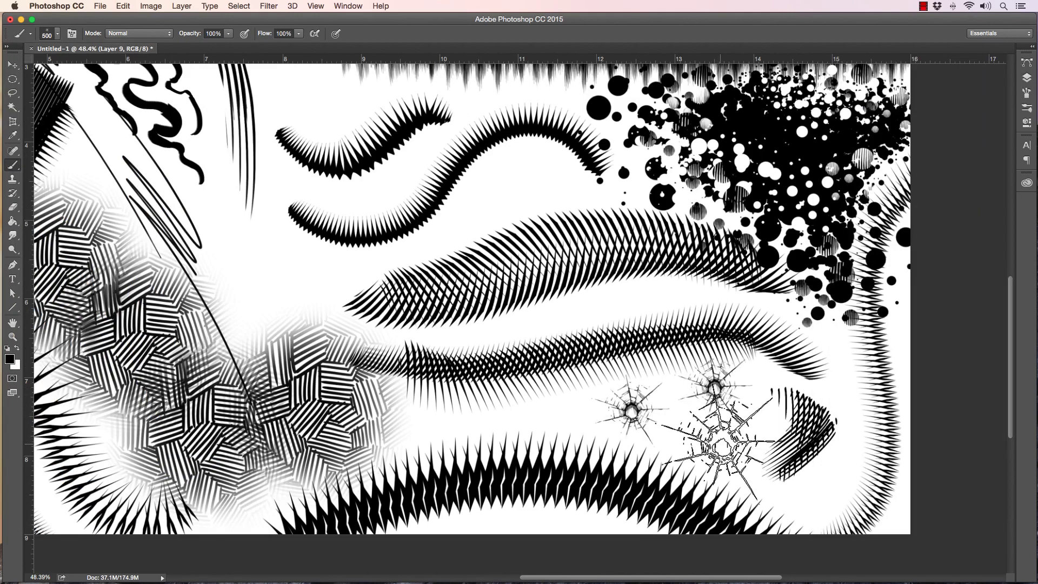
pyautogui.click(719, 447)
pyautogui.press('[')
pyautogui.press('[')
pyautogui.click(562, 408)
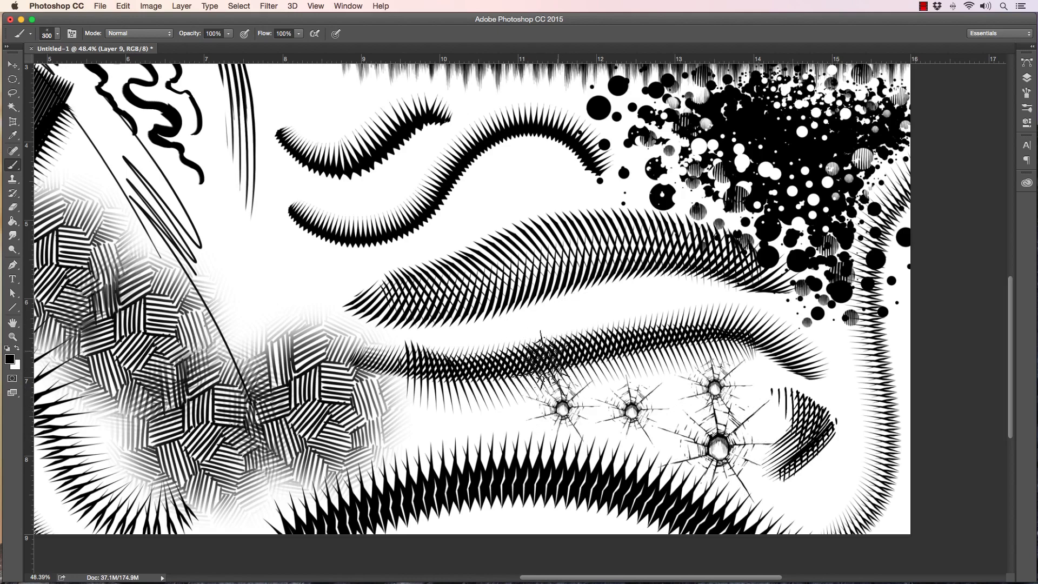
# Step: Stamp a trail of progressively smaller bullet holes, down to 175 px, towards the background hatch patch
pyautogui.press('[')
pyautogui.click(511, 420)
pyautogui.press('[')
pyautogui.click(475, 420)
pyautogui.click(444, 410)
pyautogui.click(457, 430)
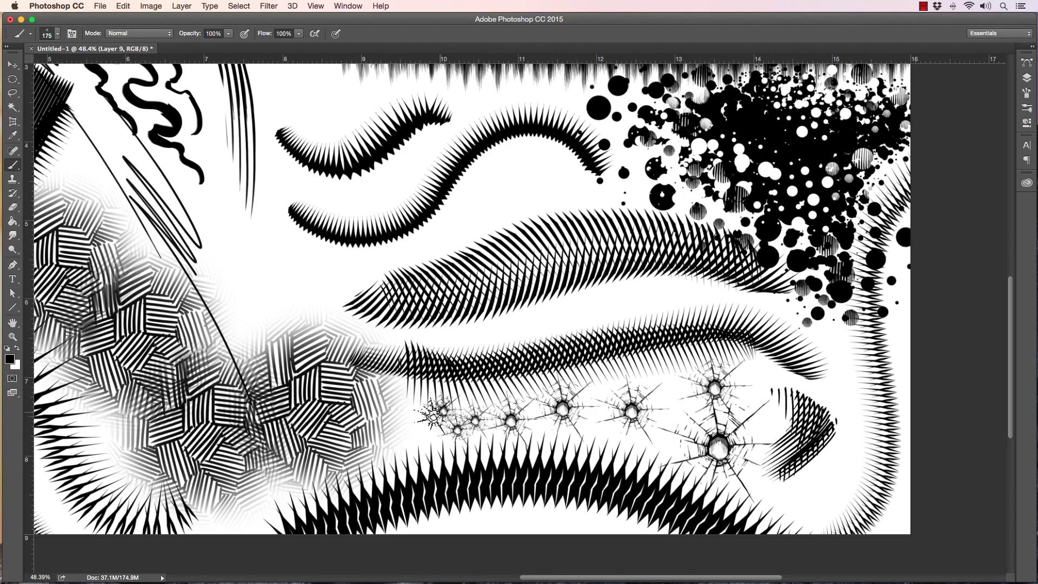
pyautogui.click(431, 428)
pyautogui.click(417, 445)
pyautogui.click(403, 408)
# Step: Stamp two more bullet holes, at 200 px and 300 px, in the blank area below the hatched patch
pyautogui.click(804, 499)
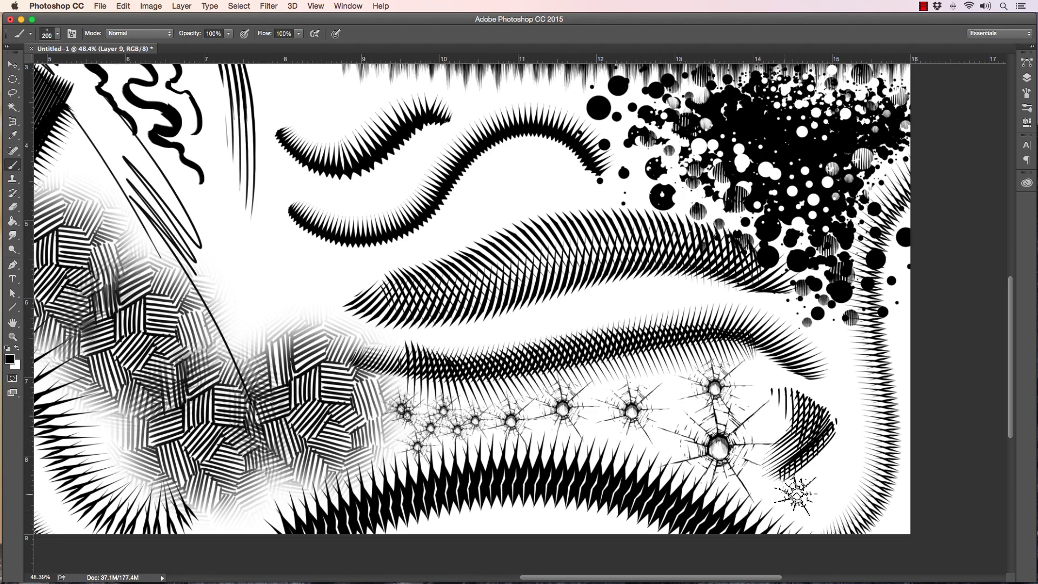
pyautogui.press(']')
pyautogui.press(']')
pyautogui.press(']')
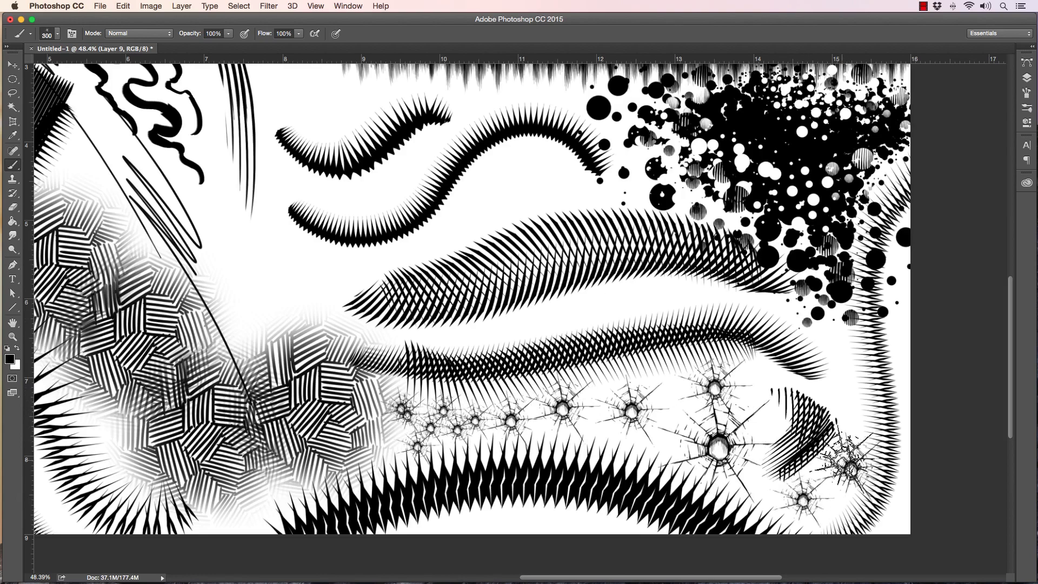
# Step: Choose the 020 - RAM - Ink Set - Fire Brush preset for painting, with the whole canvas in view
pyautogui.click(13, 336)
pyautogui.moveTo(355, 347); pyautogui.dragTo(328, 325)
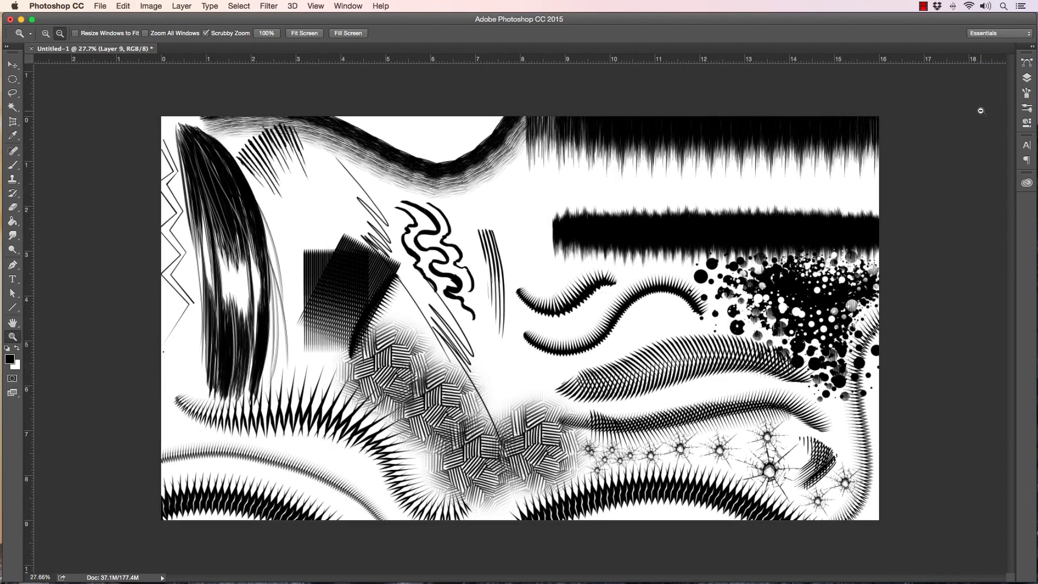
pyautogui.click(13, 165)
pyautogui.click(59, 35)
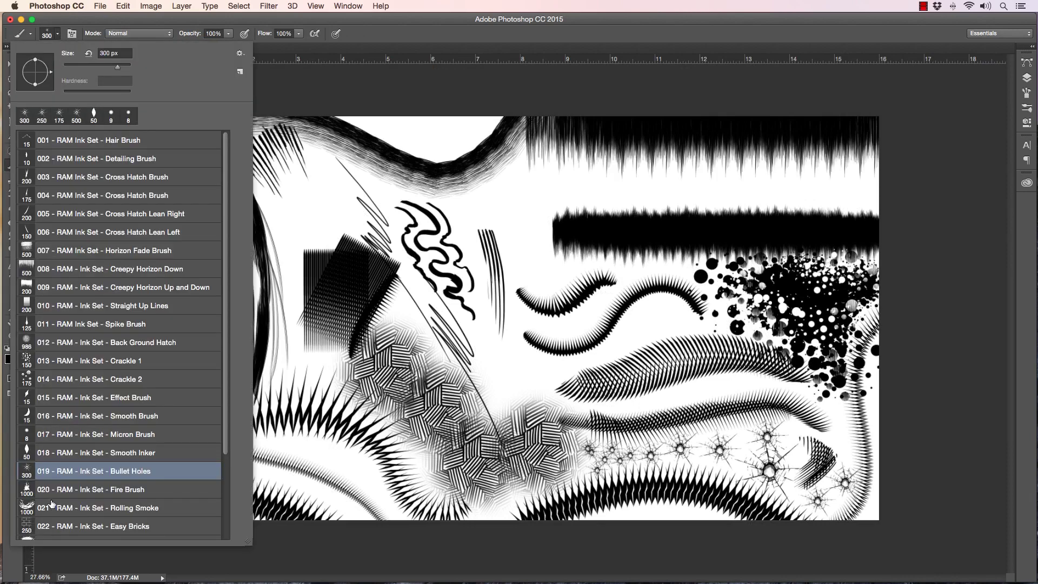
pyautogui.click(67, 490)
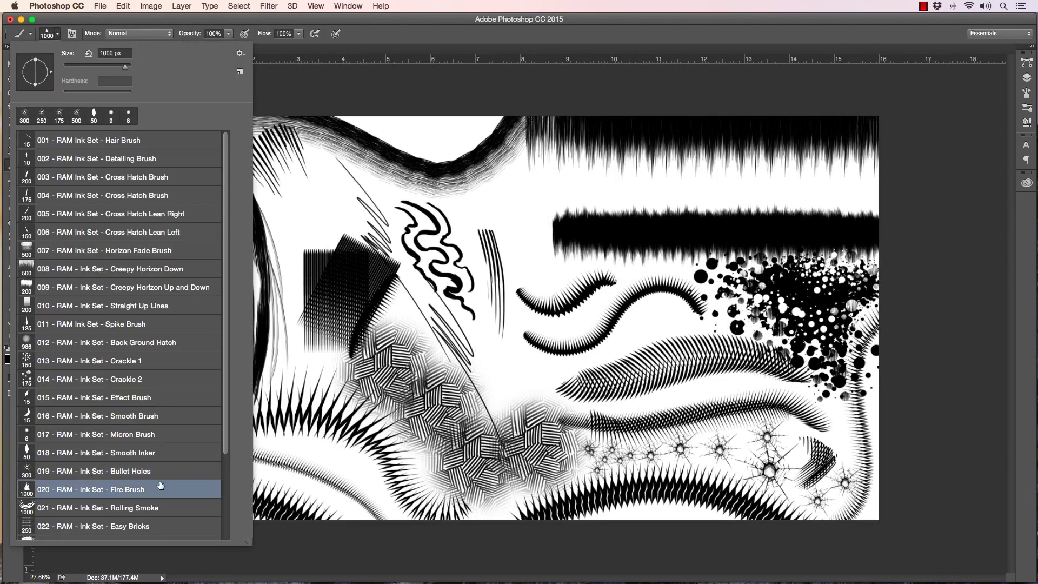
pyautogui.click(960, 387)
# Step: Add a new layer above Layer 9 and stamp a 700 px black flame at the end of the horizontal horizon band
pyautogui.press('[')
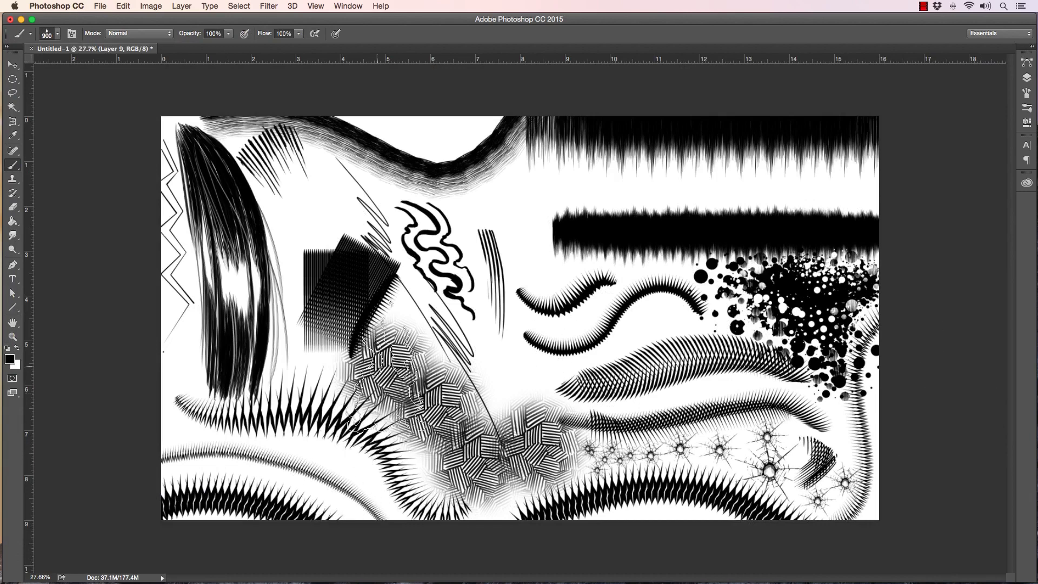
pyautogui.click(1027, 78)
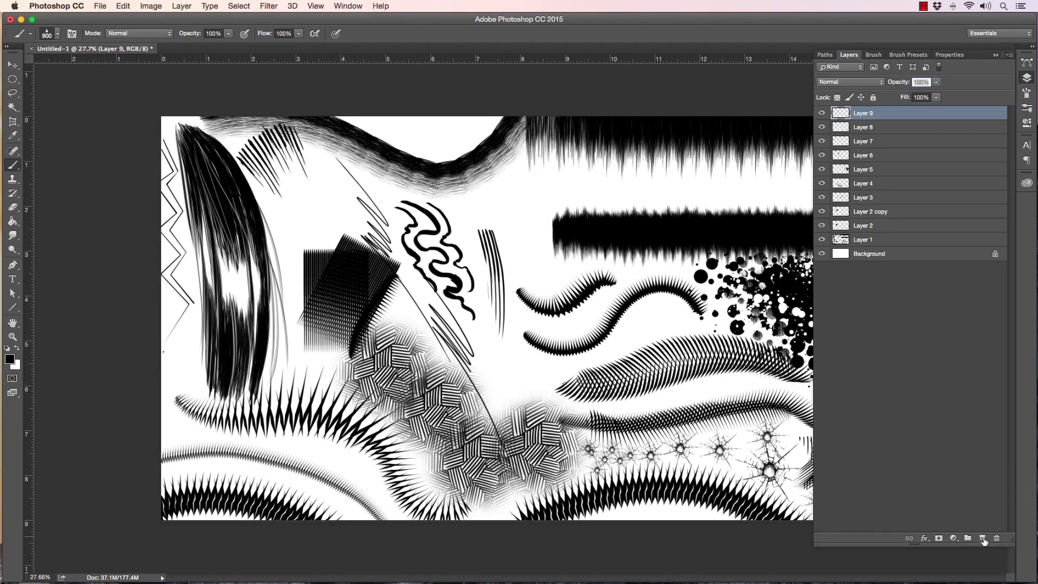
pyautogui.click(983, 538)
pyautogui.click(1022, 79)
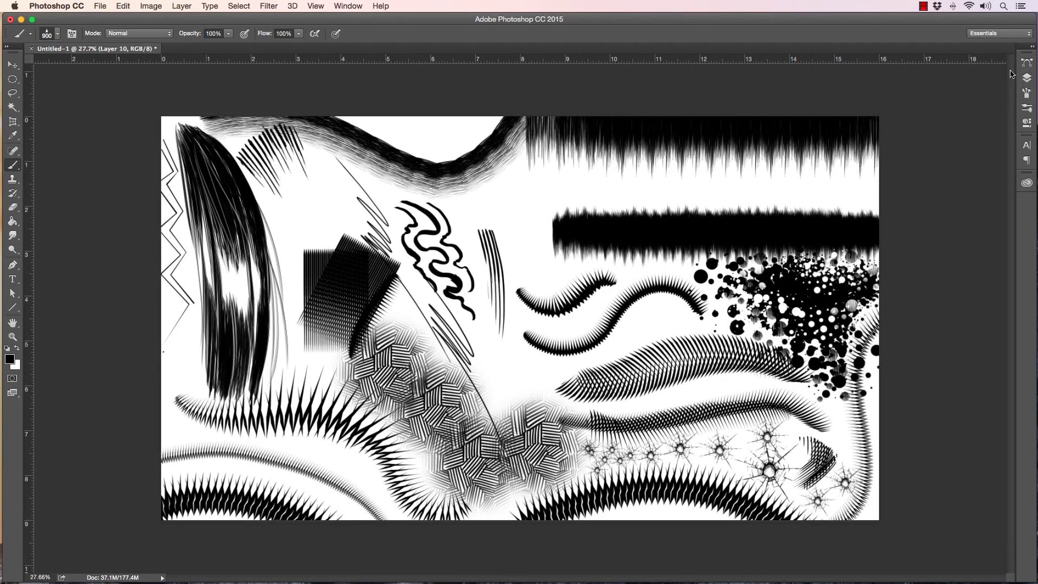
pyautogui.press('[')
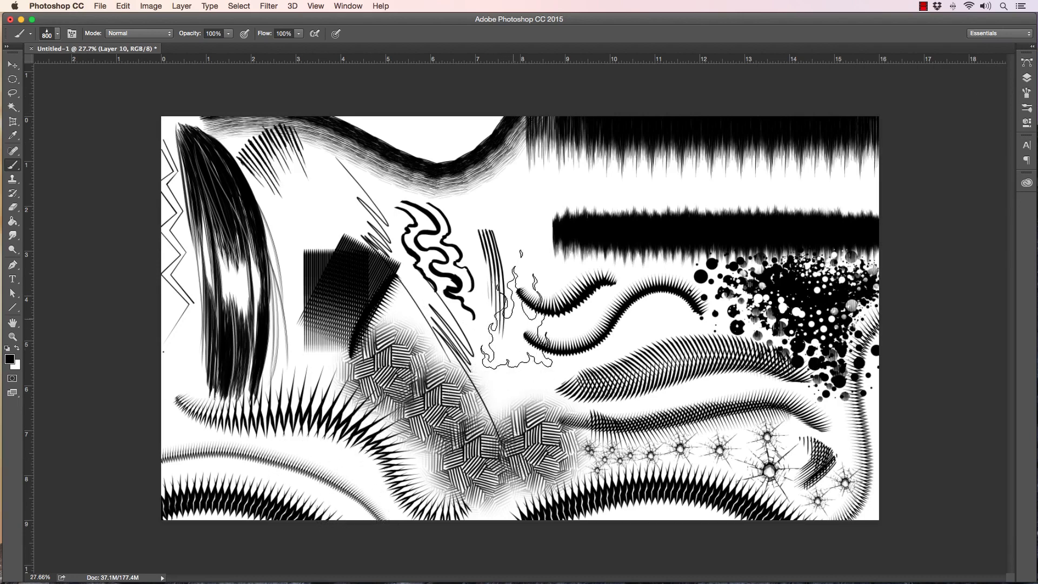
pyautogui.press('[')
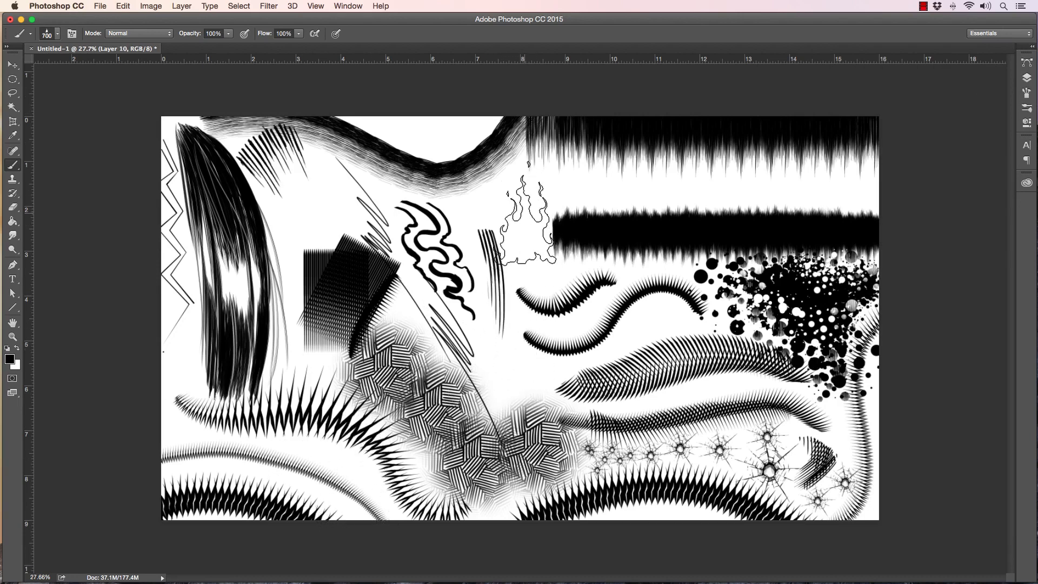
pyautogui.click(527, 216)
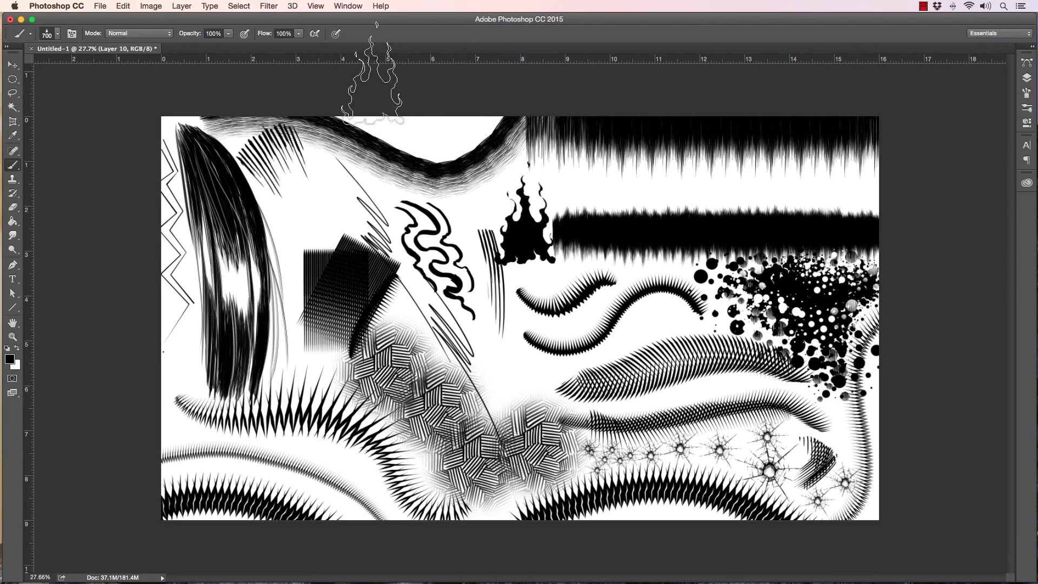
# Step: Widen the flame cluster with overlapping black flame stamps at sizes from 600 px down to 400 px
pyautogui.press('[')
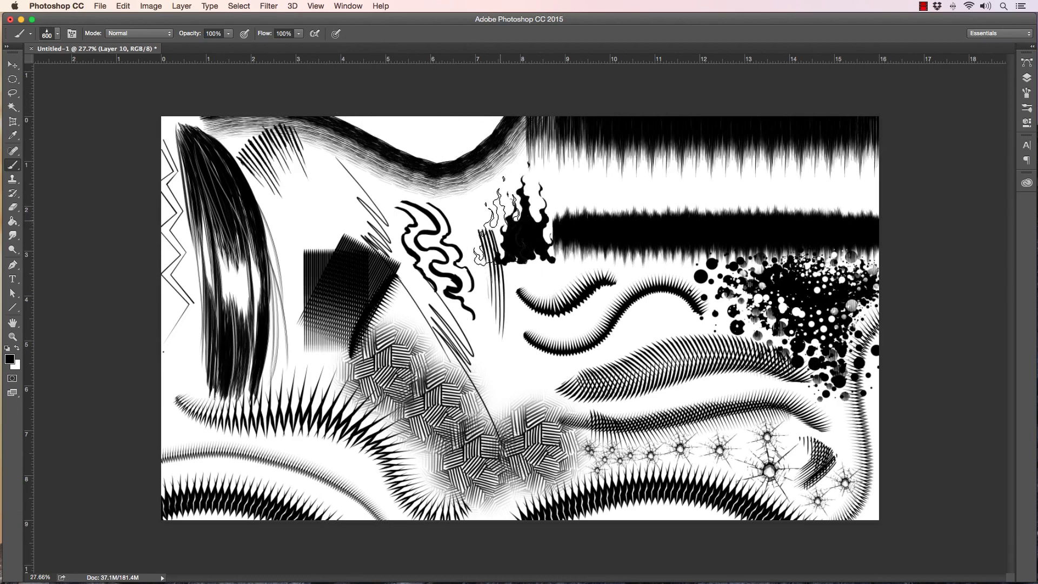
pyautogui.click(517, 200)
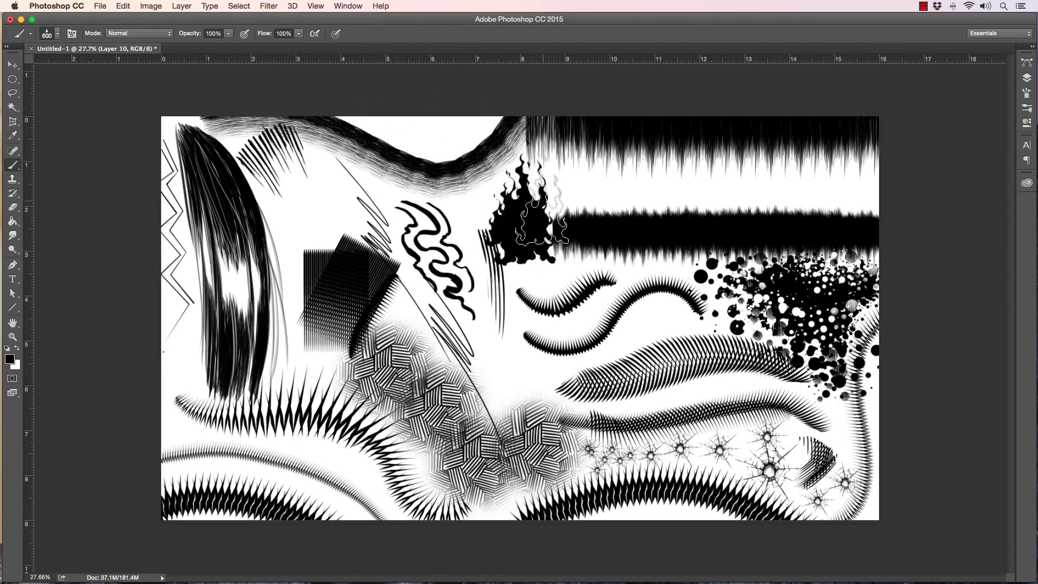
pyautogui.press('[')
pyautogui.click(541, 216)
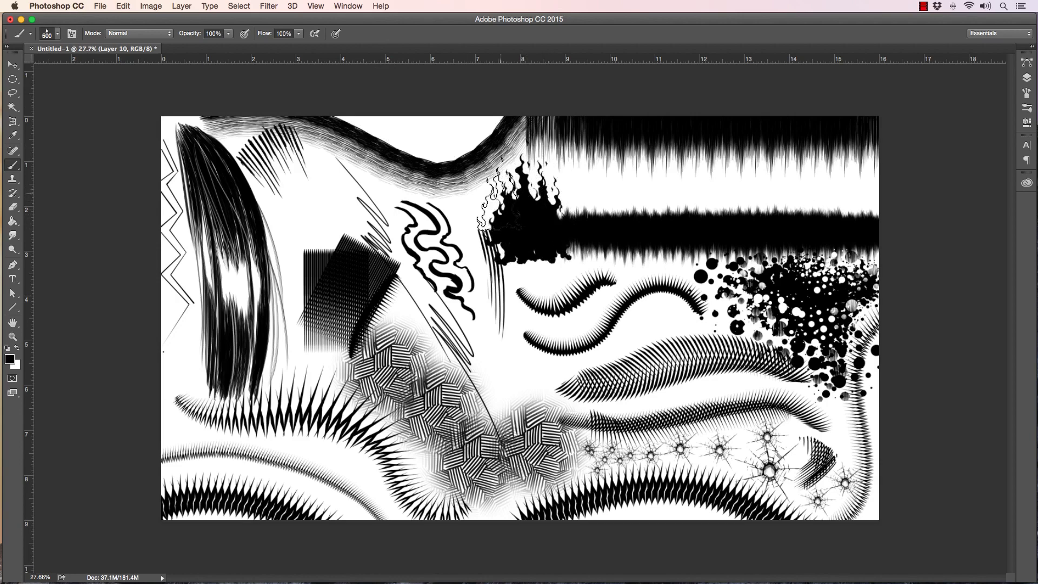
pyautogui.click(492, 197)
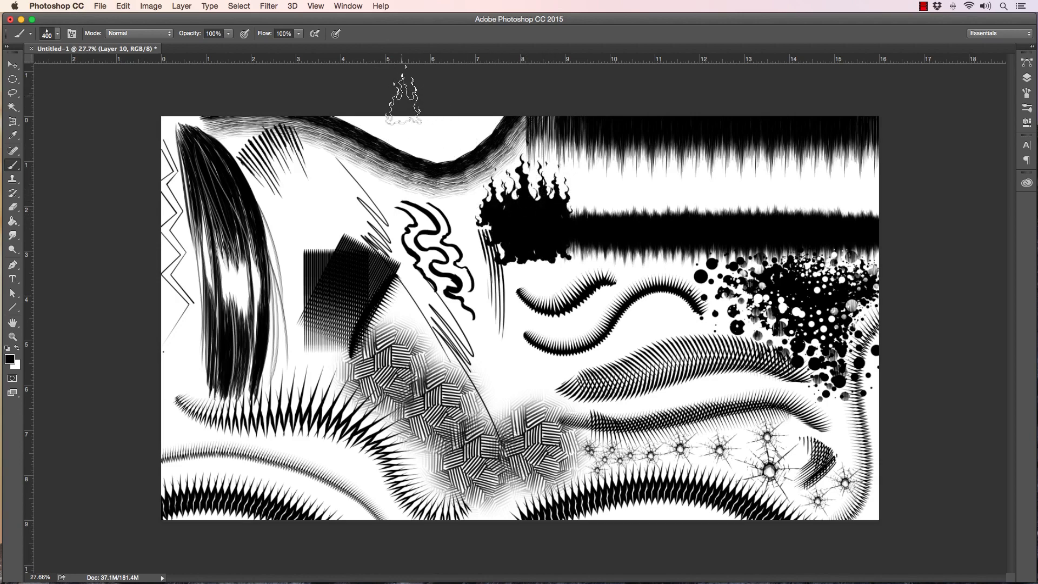
pyautogui.click(531, 178)
# Step: Switch to white and stamp flames of varying sizes, up to 700 px, over the base of the black flame cluster
pyautogui.press(']')
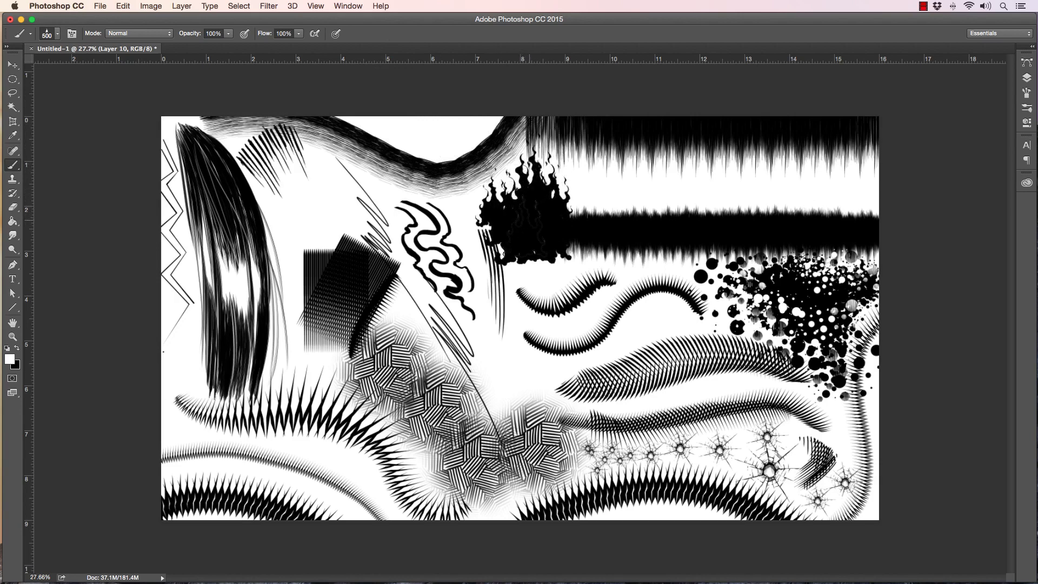
pyautogui.press('[')
pyautogui.press('[')
pyautogui.click(544, 246)
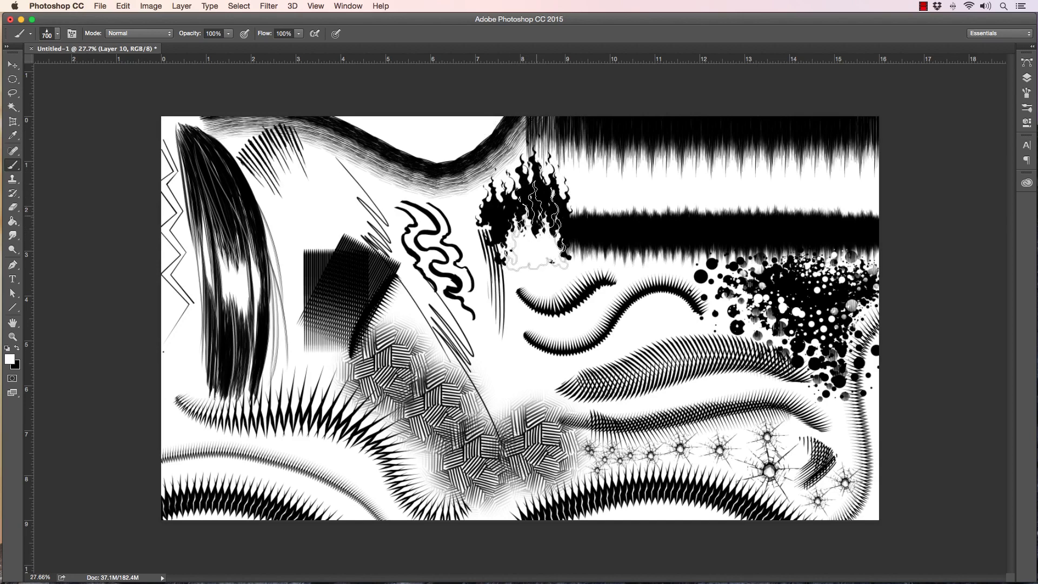
pyautogui.press(']')
pyautogui.press(']')
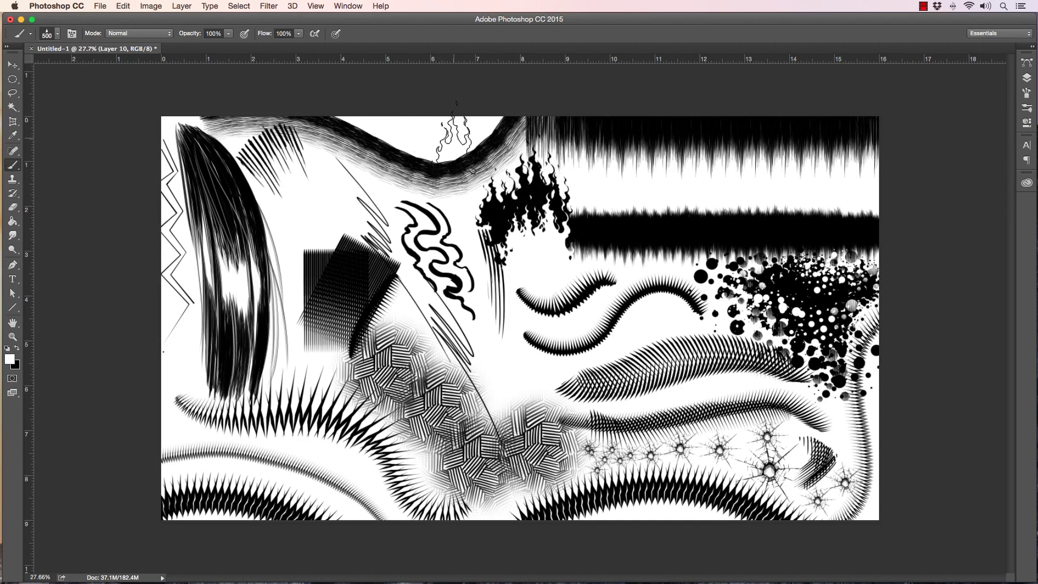
# Step: Choose the 021 - RAM - Ink Set - Rolling Smoke preset for painting
pyautogui.click(57, 33)
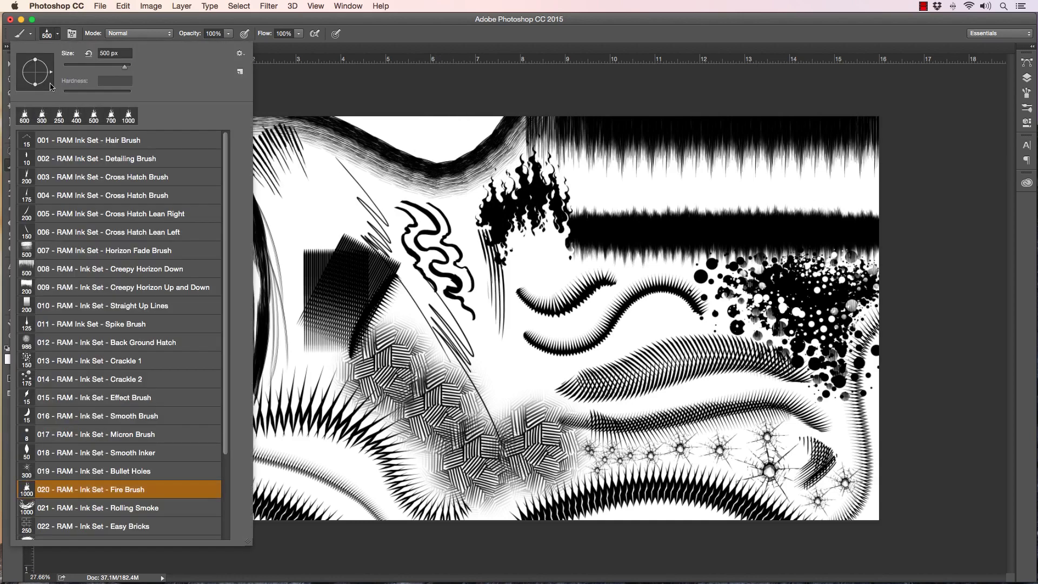
pyautogui.click(86, 509)
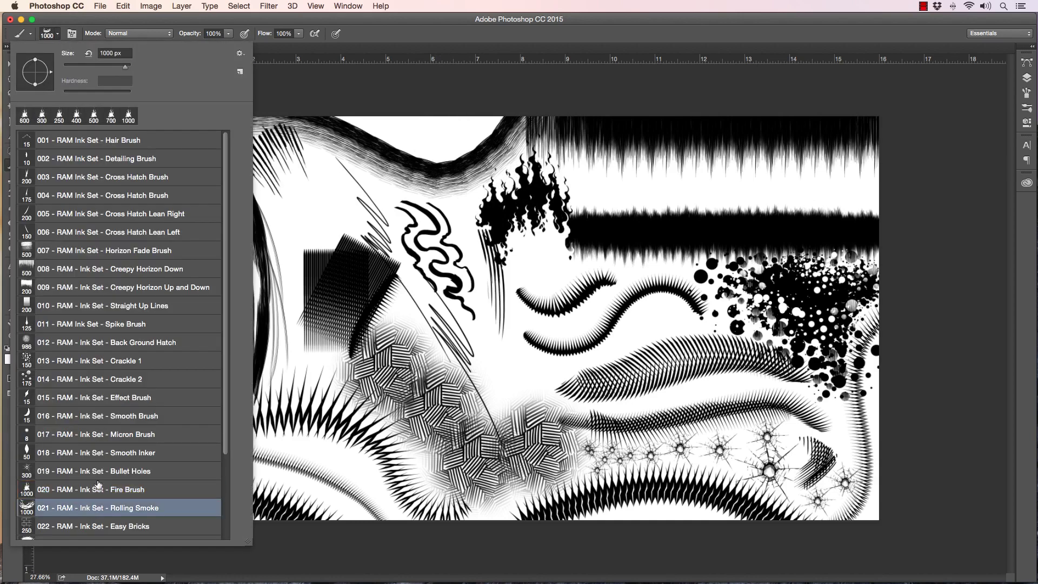
pyautogui.click(949, 324)
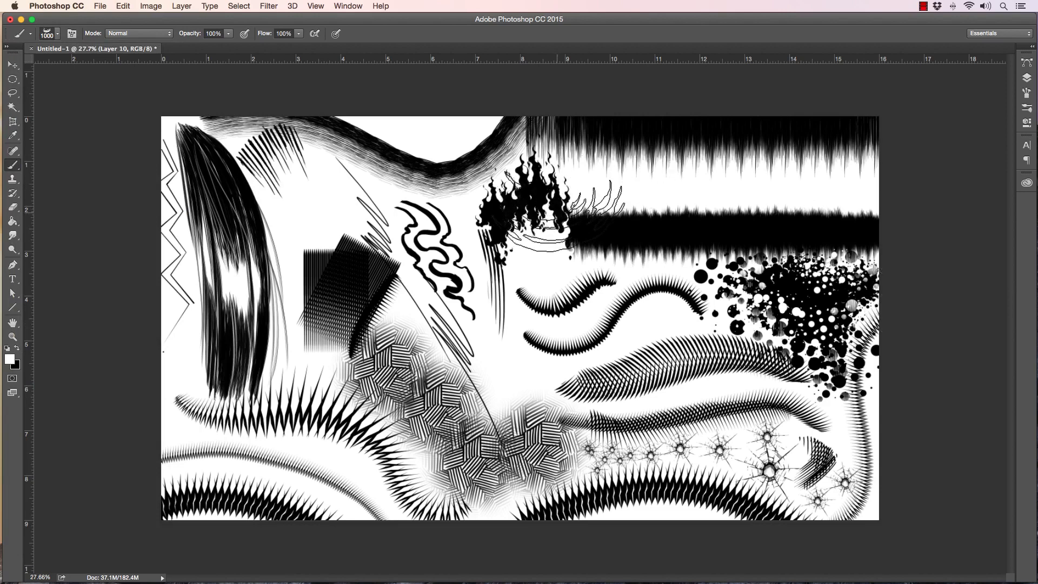
# Step: Add a new layer above Layer 10 and reduce the Rolling Smoke brush to 500 px
pyautogui.press('[')
pyautogui.click(1027, 77)
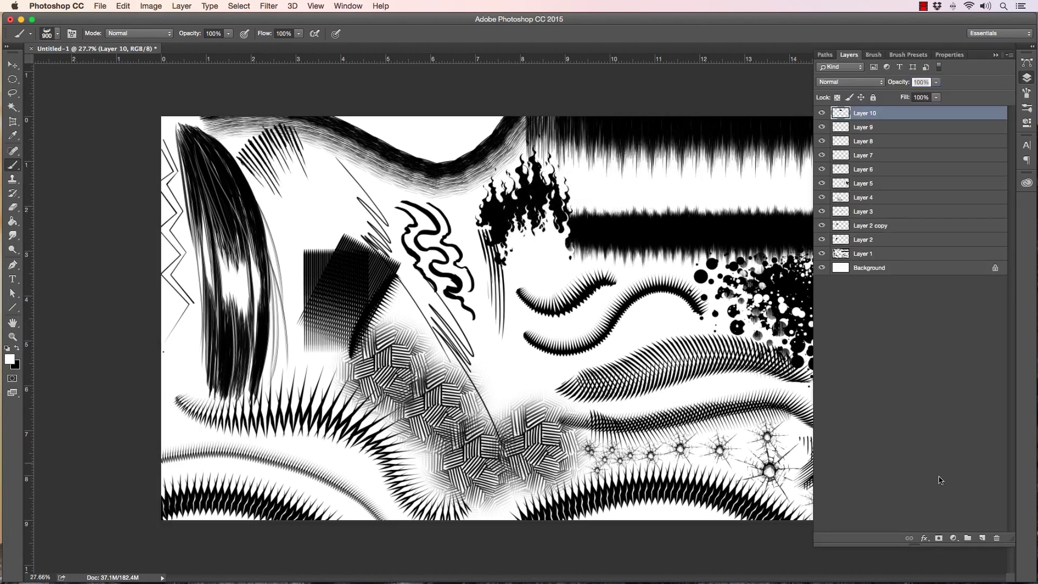
pyautogui.click(982, 539)
pyautogui.click(1027, 79)
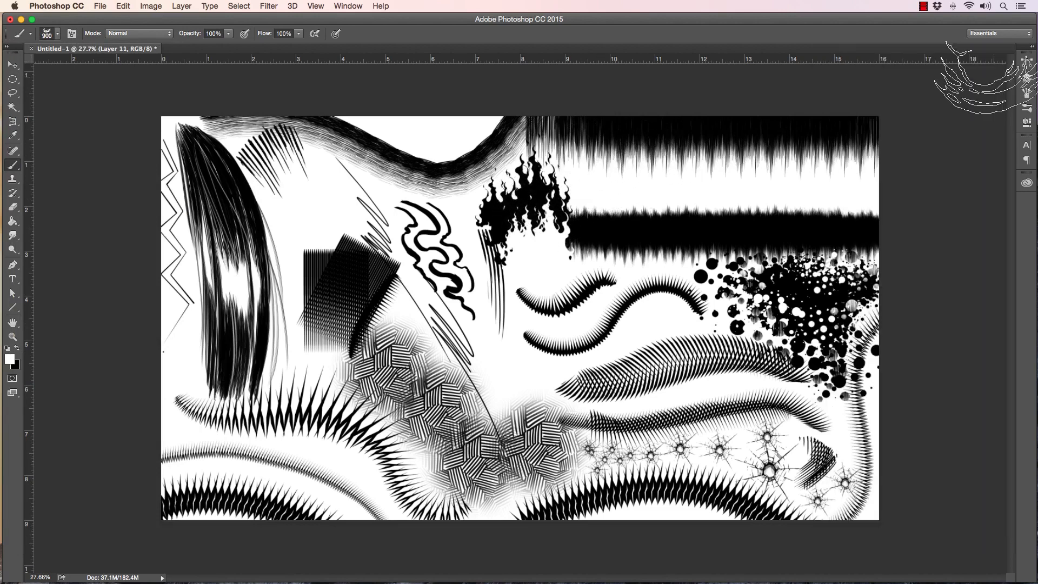
pyautogui.press('[')
pyautogui.press('[')
pyautogui.press('[')
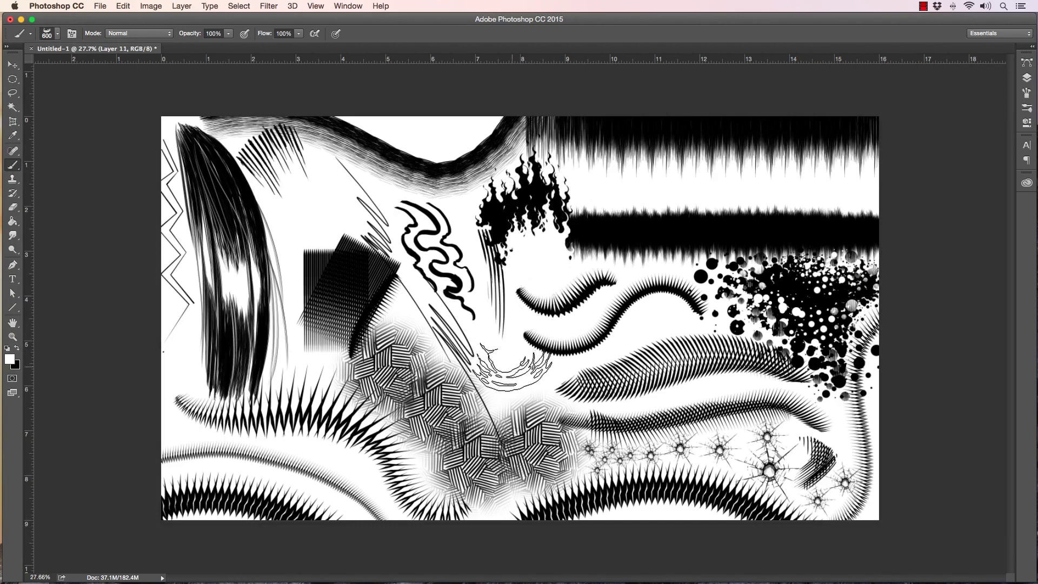
pyautogui.press('[')
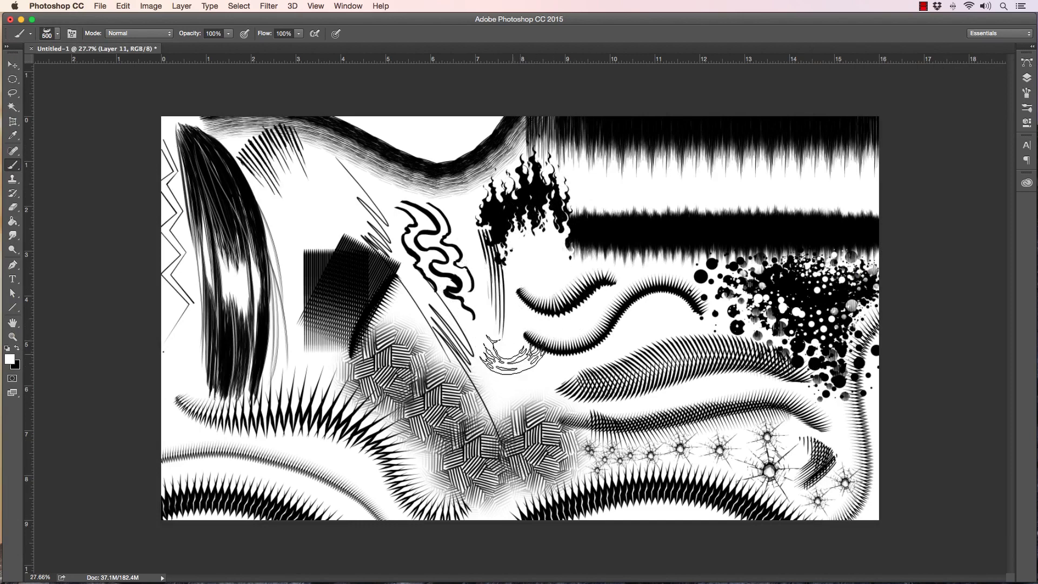
# Step: Try extending the canvas height to 12 inches with the middle-left anchor, and undo the change
pyautogui.click(151, 6)
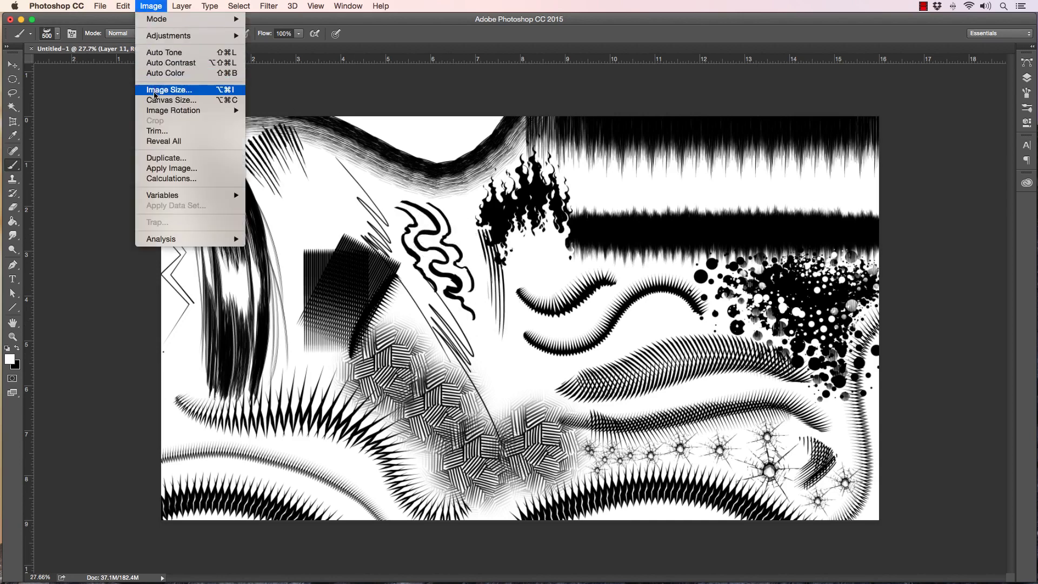
pyautogui.click(171, 100)
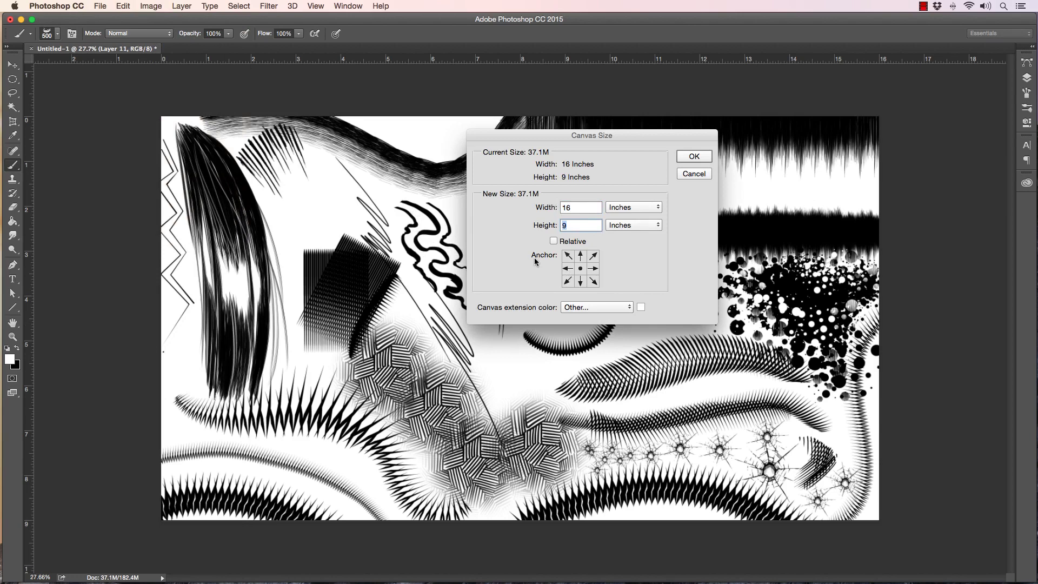
pyautogui.click(688, 157)
pyautogui.moveTo(395, 288); pyautogui.dragTo(347, 230)
pyautogui.press('super+z')
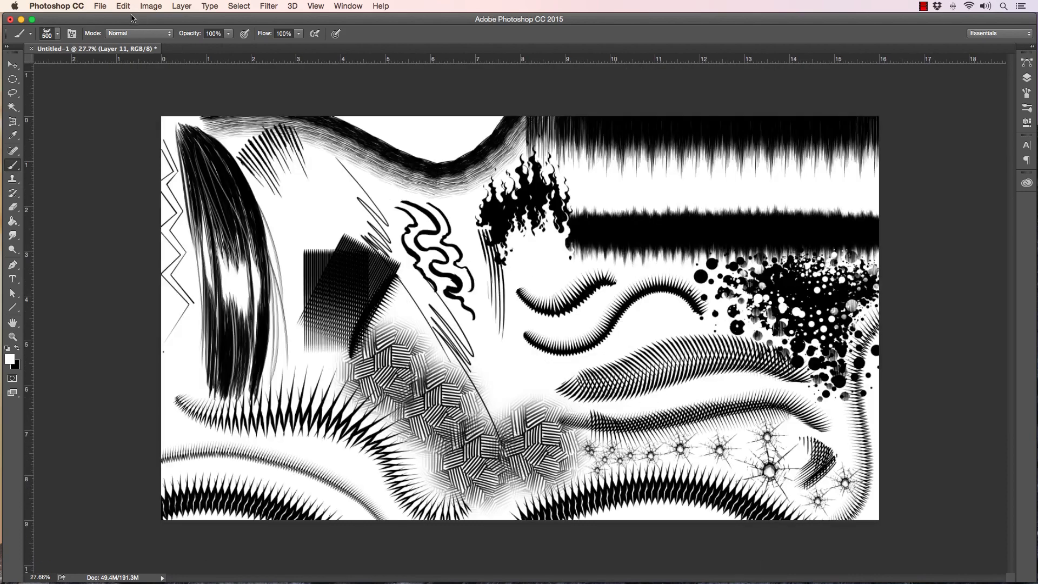
# Step: Extend the canvas width to 20 inches, adding the blank space along the right edge of the artwork
pyautogui.click(151, 6)
pyautogui.click(161, 99)
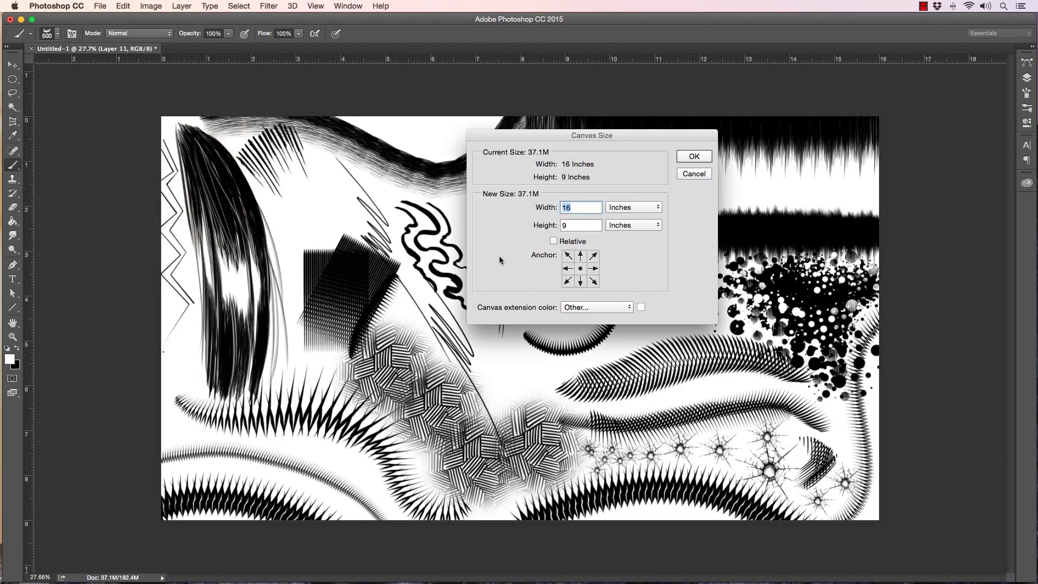
pyautogui.write('1')
pyautogui.click(695, 157)
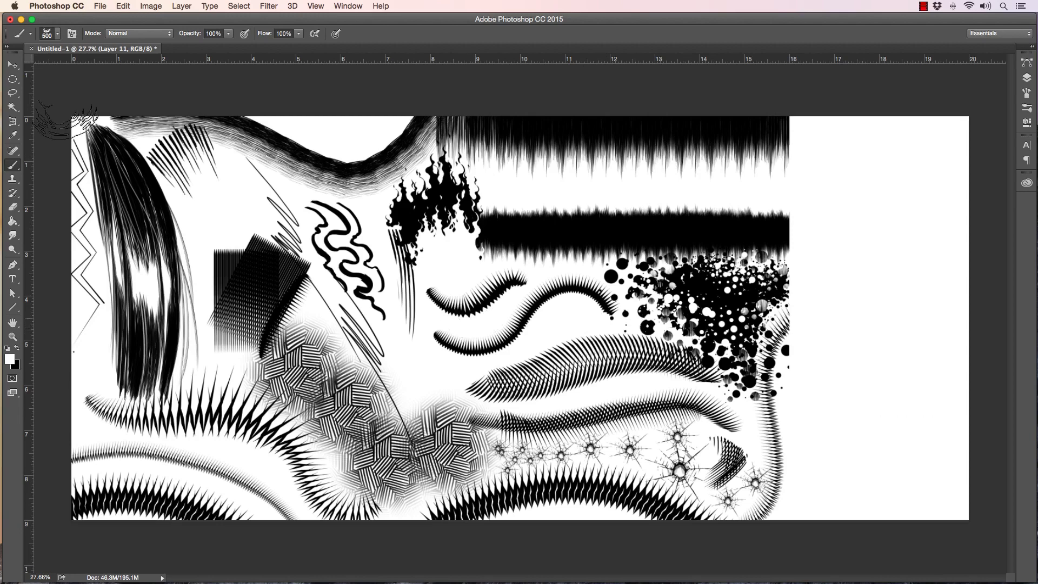
# Step: Swap the colours to make black the foreground, and check that Layer 11 is the active layer
pyautogui.click(18, 351)
pyautogui.click(1026, 78)
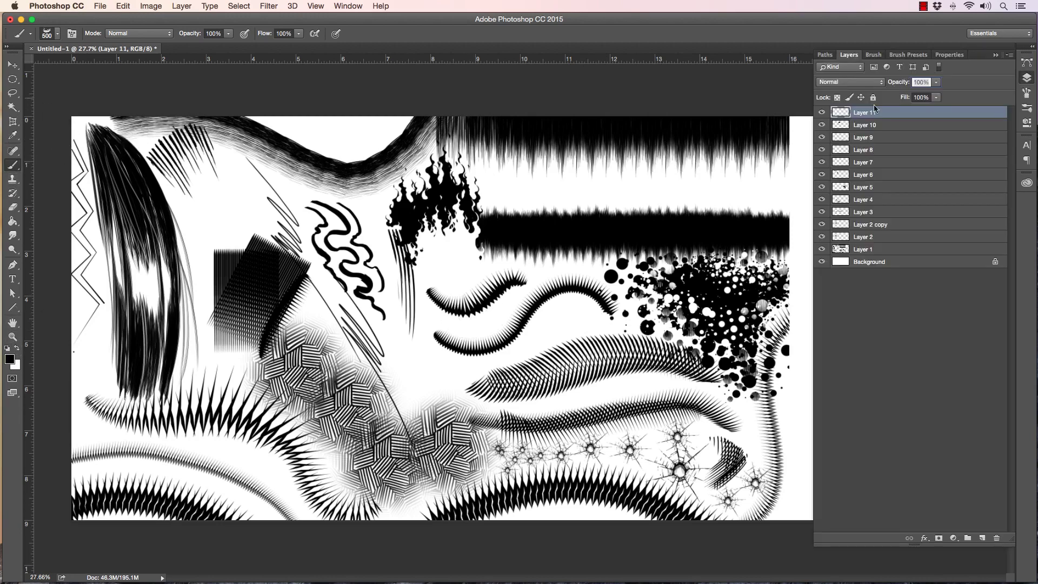
pyautogui.click(1026, 77)
# Step: Try painting a ring of smoke at 500 px in the blank canvas area, and undo it
pyautogui.click(864, 268)
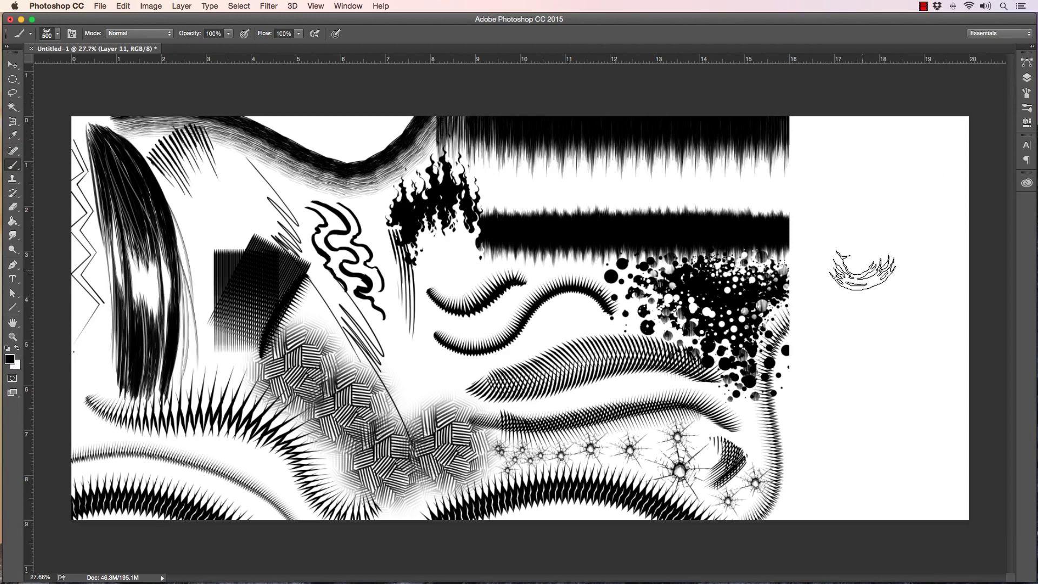
pyautogui.moveTo(912, 249)
pyautogui.mouseDown()
pyautogui.moveTo(807, 208)
pyautogui.moveTo(919, 240)
pyautogui.mouseUp()
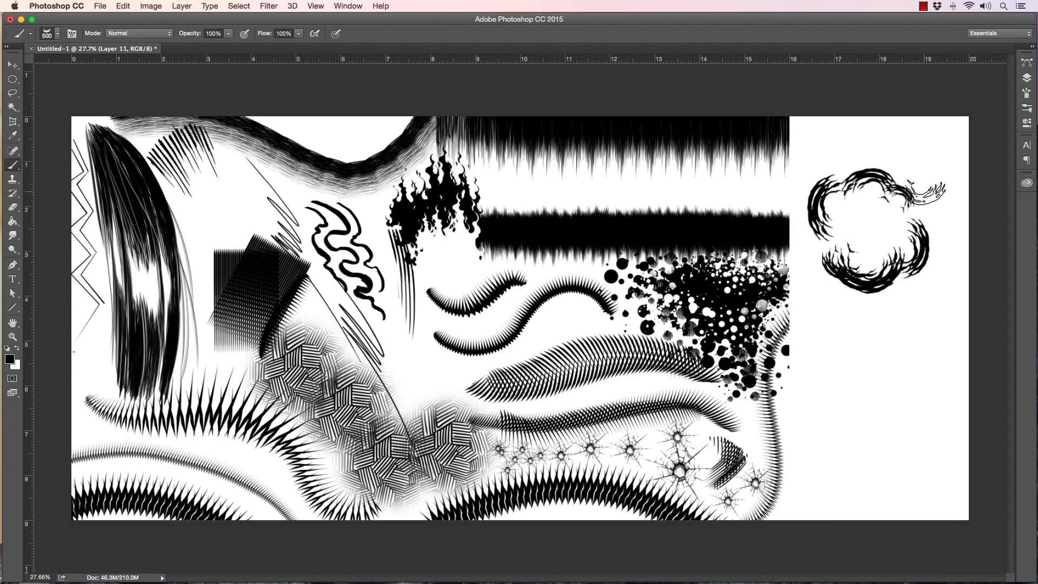
pyautogui.press('super+z')
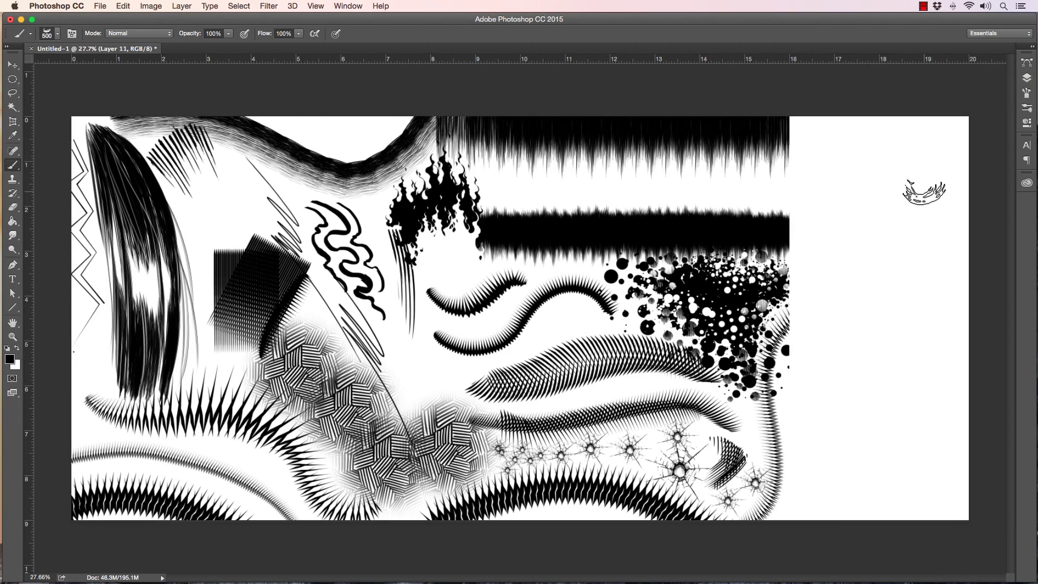
# Step: Enlarge the brush to 600 px and paint a curved smoke base in the middle of the blank canvas area
pyautogui.press(']')
pyautogui.click(859, 245)
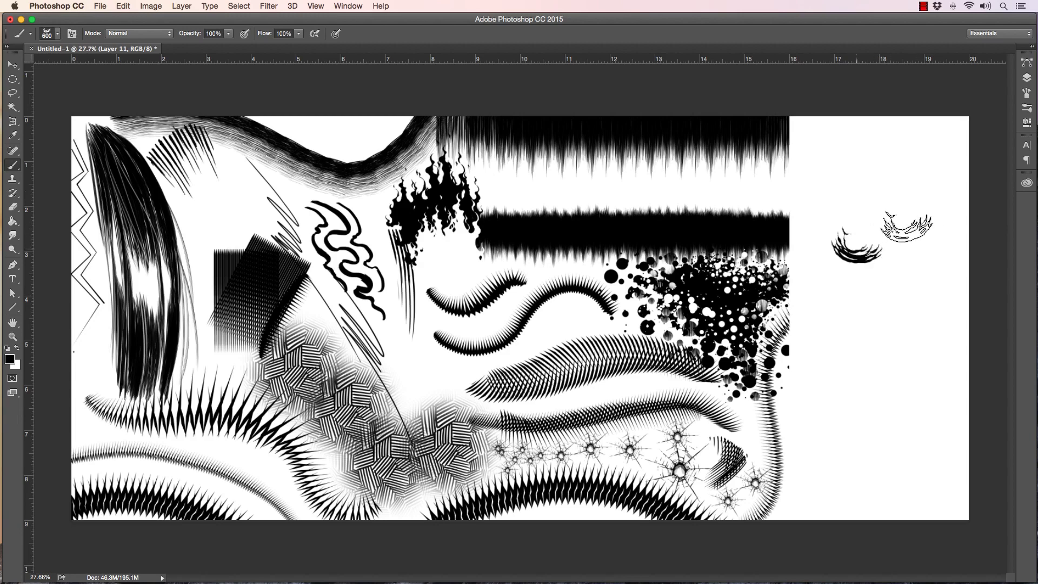
pyautogui.click(896, 234)
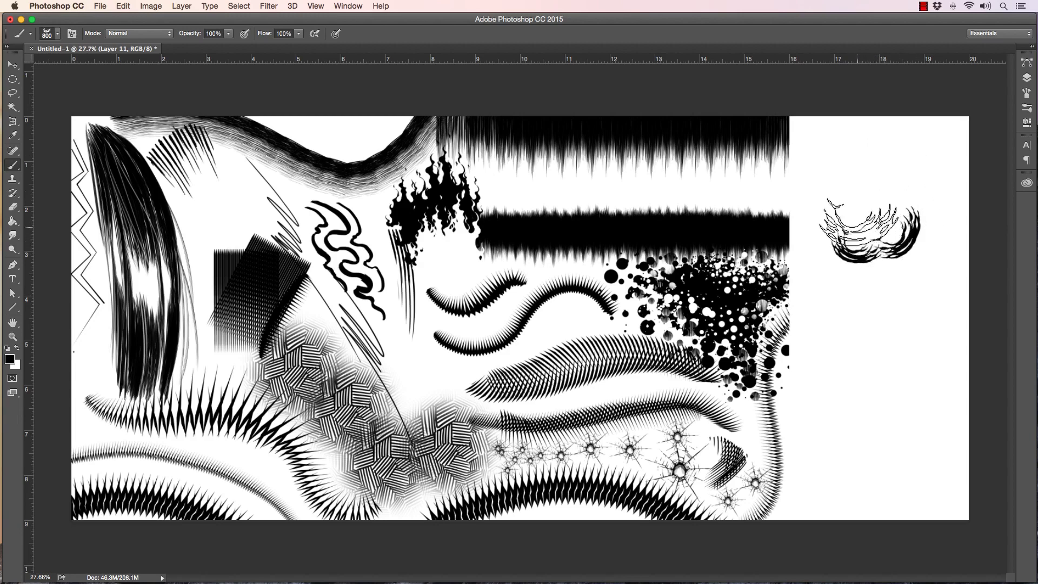
# Step: Reduce the brush to 400 px and extend the smoke curve up its left side, undoing the trial dabs
pyautogui.press('[')
pyautogui.press('[')
pyautogui.click(838, 238)
pyautogui.click(824, 206)
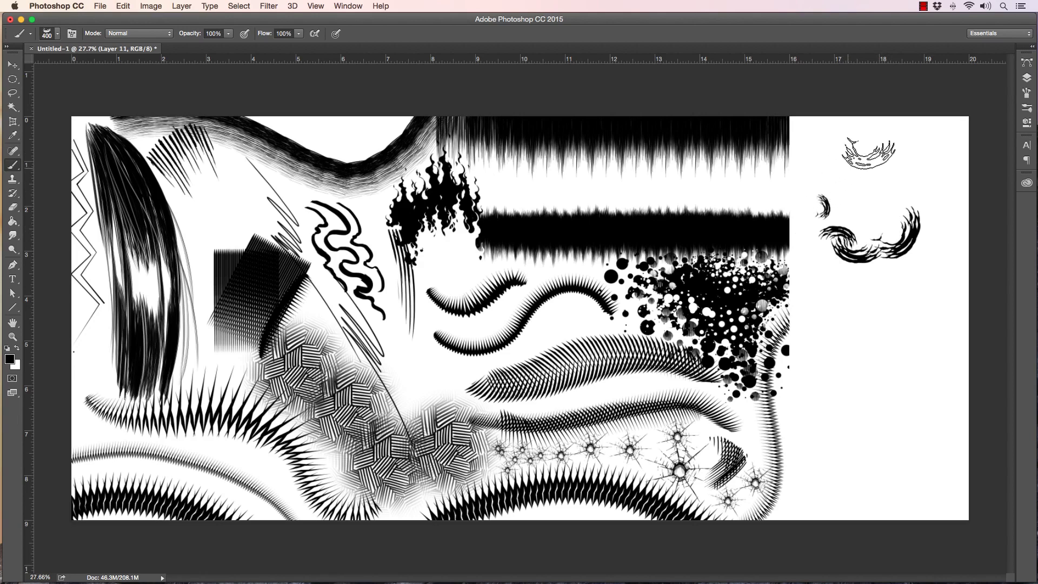
pyautogui.press('super+alt+z')
pyautogui.press('super+alt+z')
pyautogui.click(823, 196)
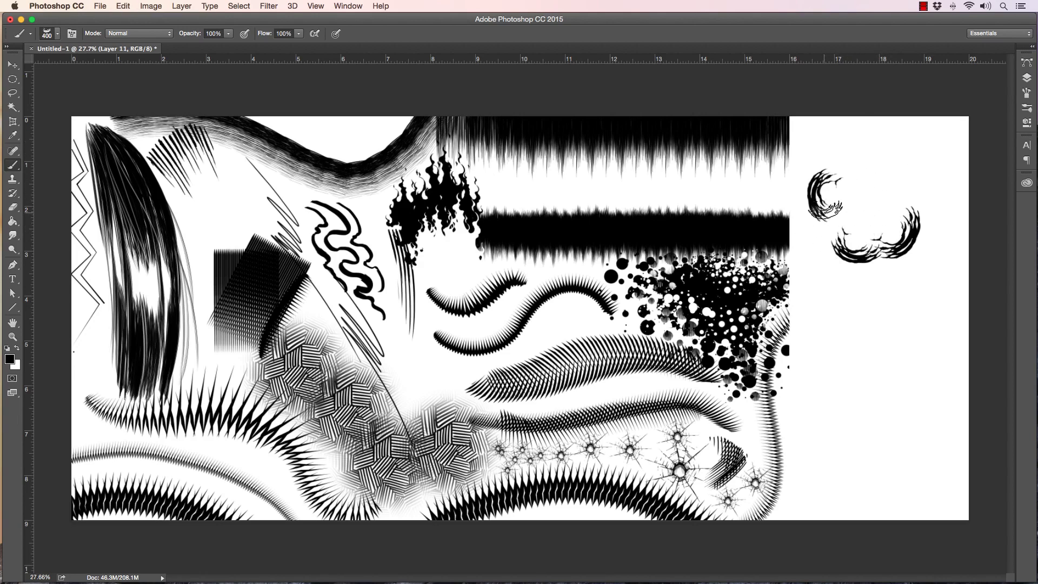
pyautogui.press('super+z')
pyautogui.moveTo(847, 236); pyautogui.dragTo(843, 165)
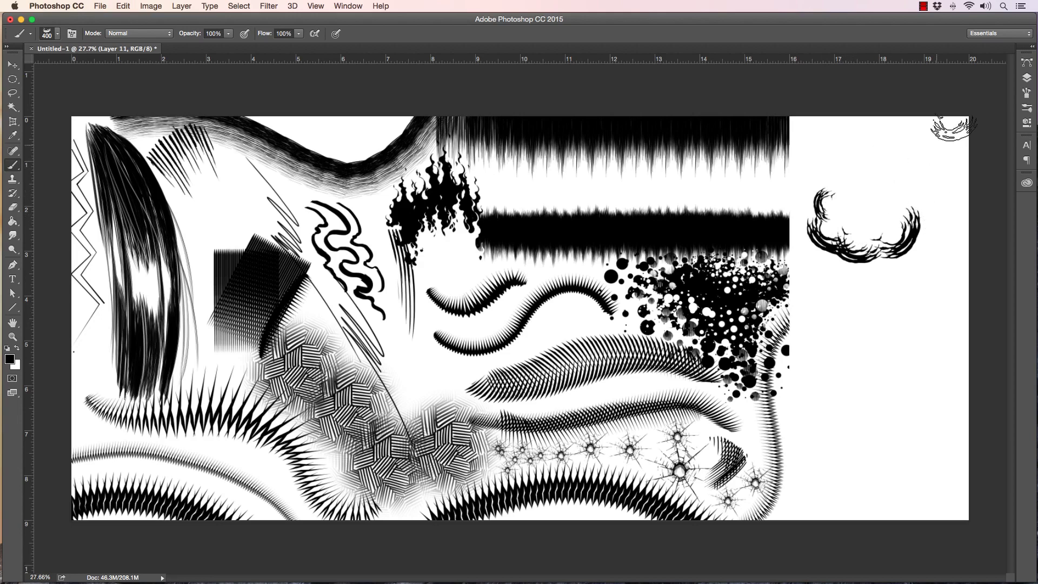
# Step: Enlarge the brush to 700 px and thicken the smoke along its left side and underside
pyautogui.press(']')
pyautogui.press(']')
pyautogui.press(']')
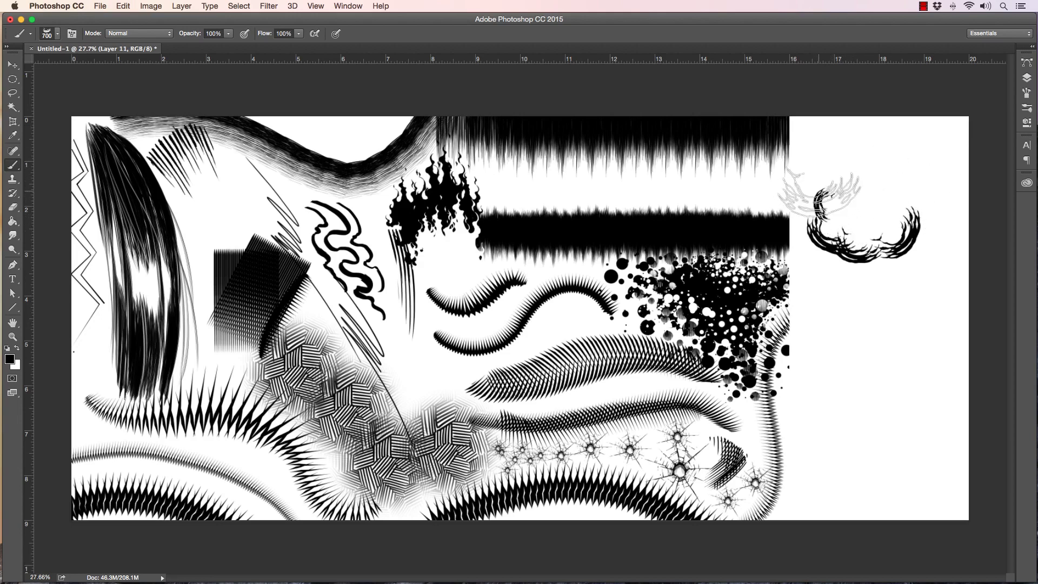
pyautogui.click(822, 200)
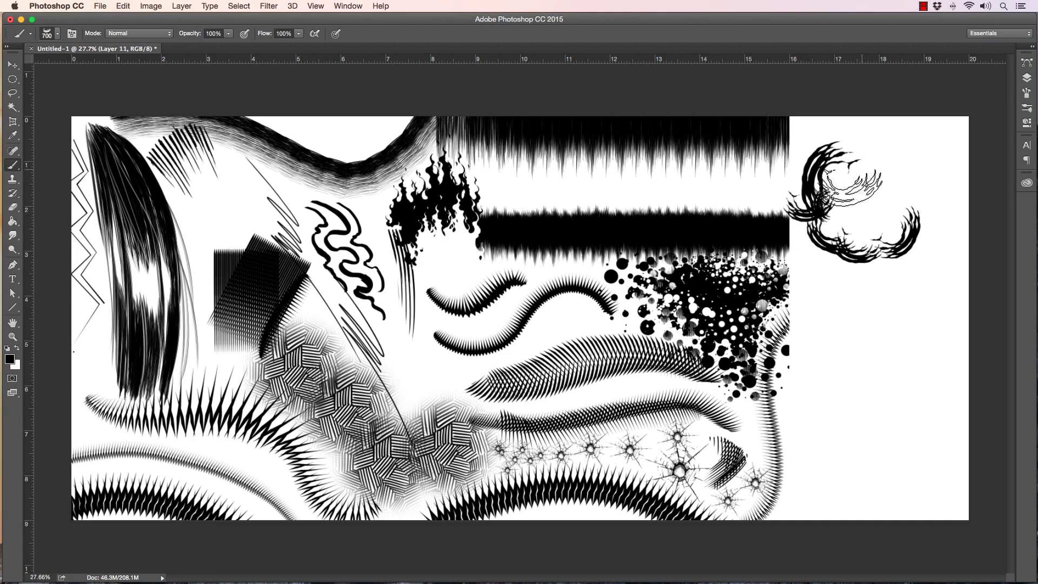
pyautogui.click(814, 213)
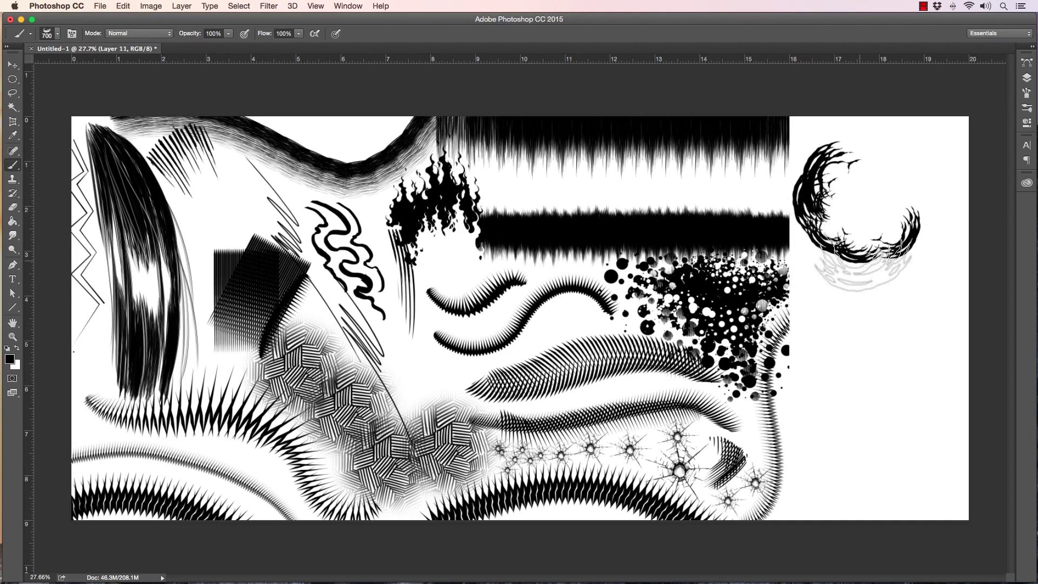
pyautogui.click(854, 238)
# Step: Fill in the smoke's lower right side at 400 px and taper its bottom tip with the brush reduced to 250 px
pyautogui.press('z')
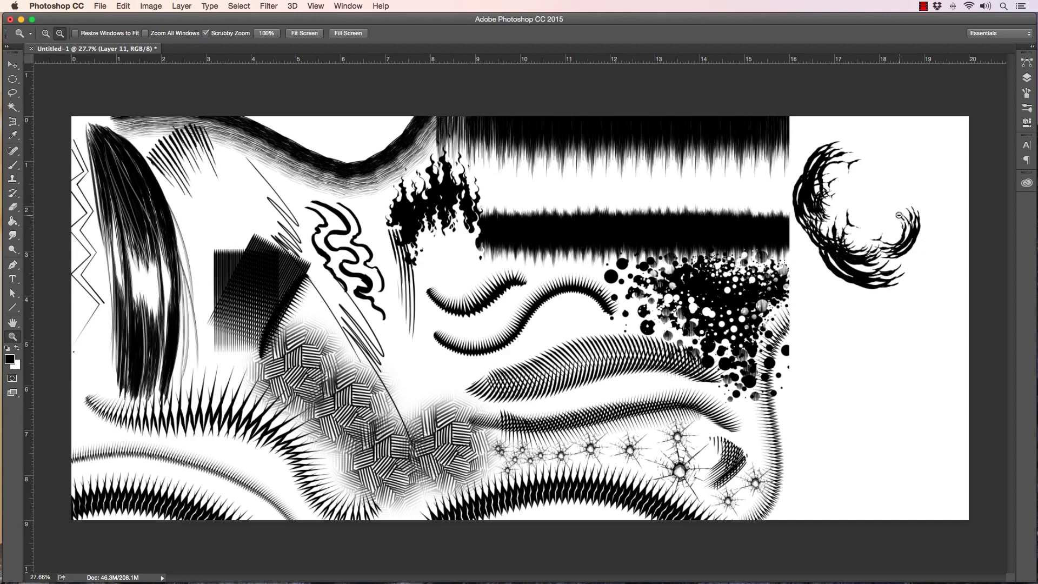
pyautogui.click(7, 168)
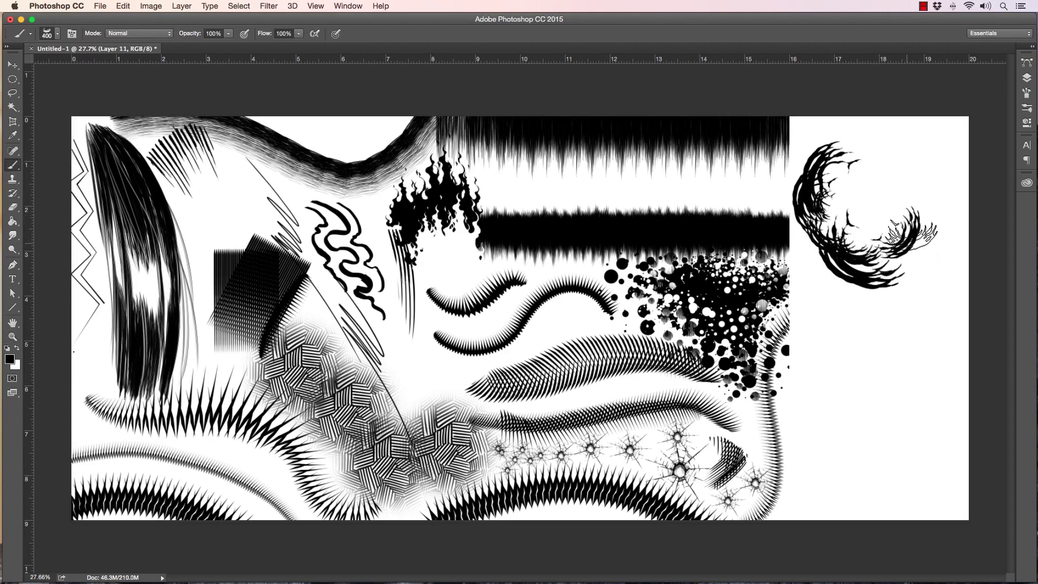
pyautogui.click(852, 289)
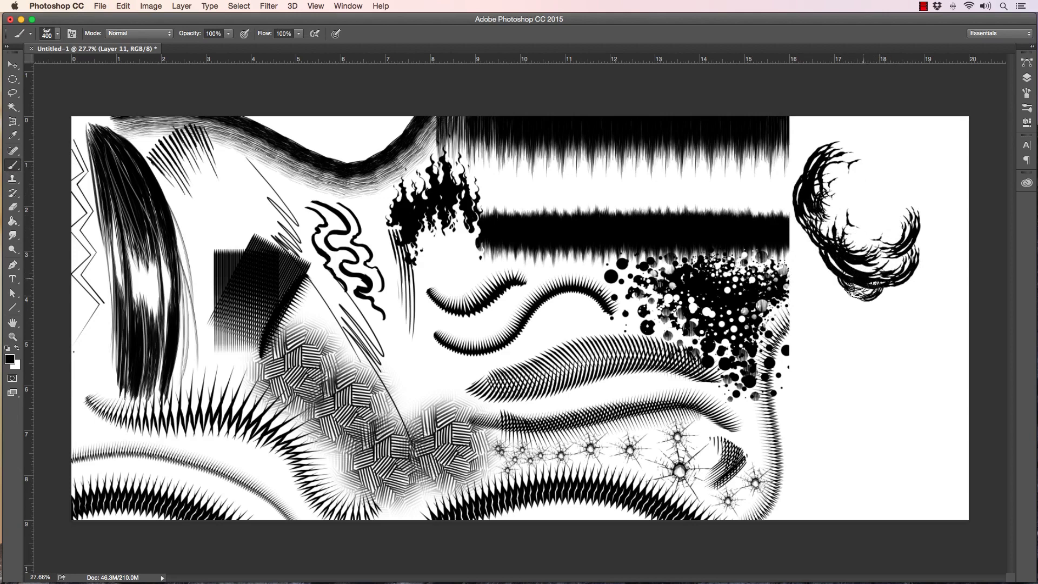
pyautogui.moveTo(891, 292)
pyautogui.mouseDown()
pyautogui.moveTo(852, 288)
pyautogui.moveTo(865, 298)
pyautogui.mouseUp()
pyautogui.press('[')
pyautogui.press('[')
pyautogui.press('[')
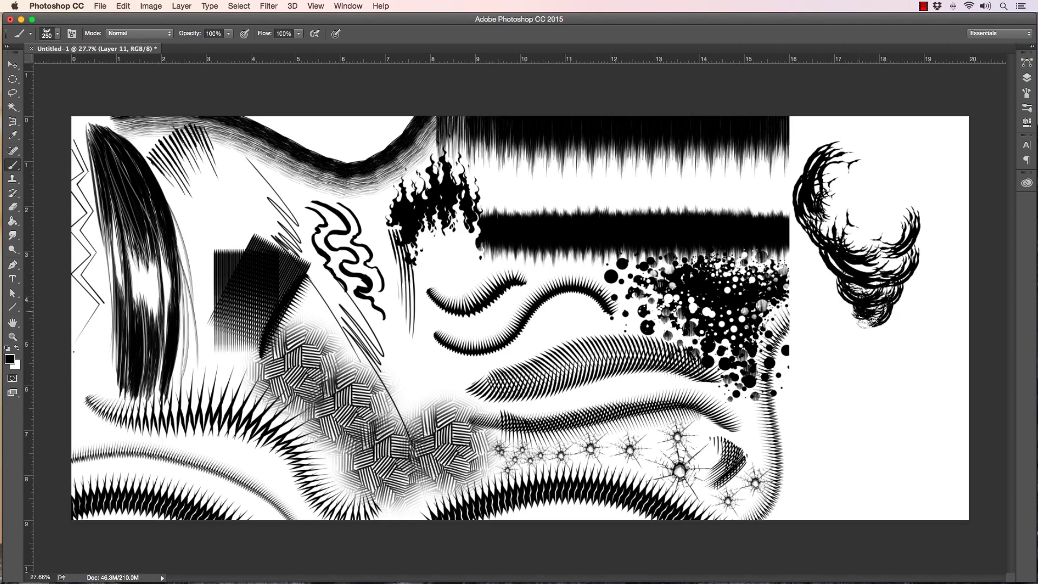
# Step: Try painting the smoke's right side and top with the brush at 400 to 500 px, and undo the strokes
pyautogui.press(']')
pyautogui.press(']')
pyautogui.press(']')
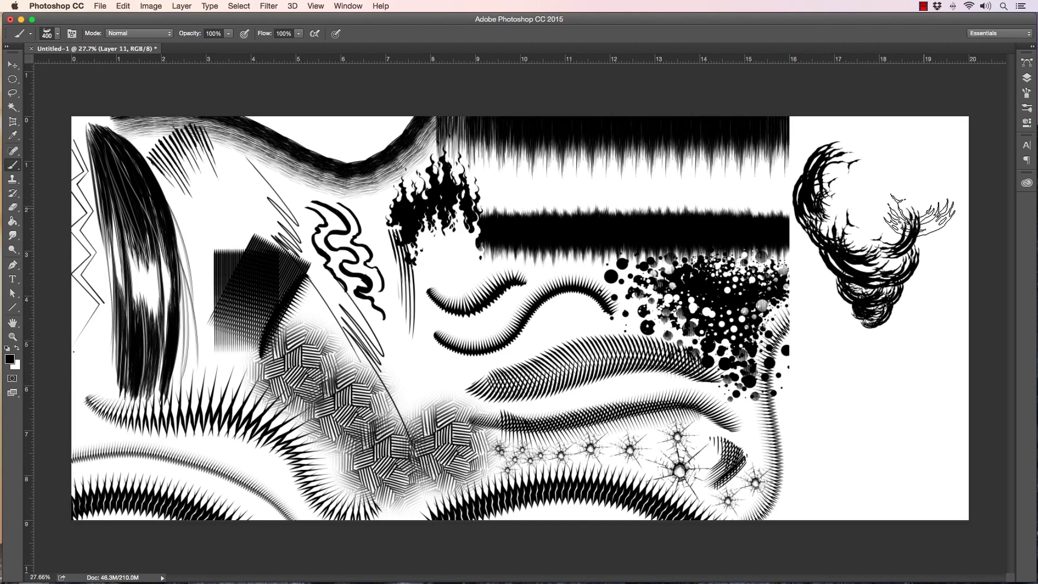
pyautogui.moveTo(913, 227); pyautogui.dragTo(919, 197)
pyautogui.moveTo(894, 158); pyautogui.dragTo(845, 136)
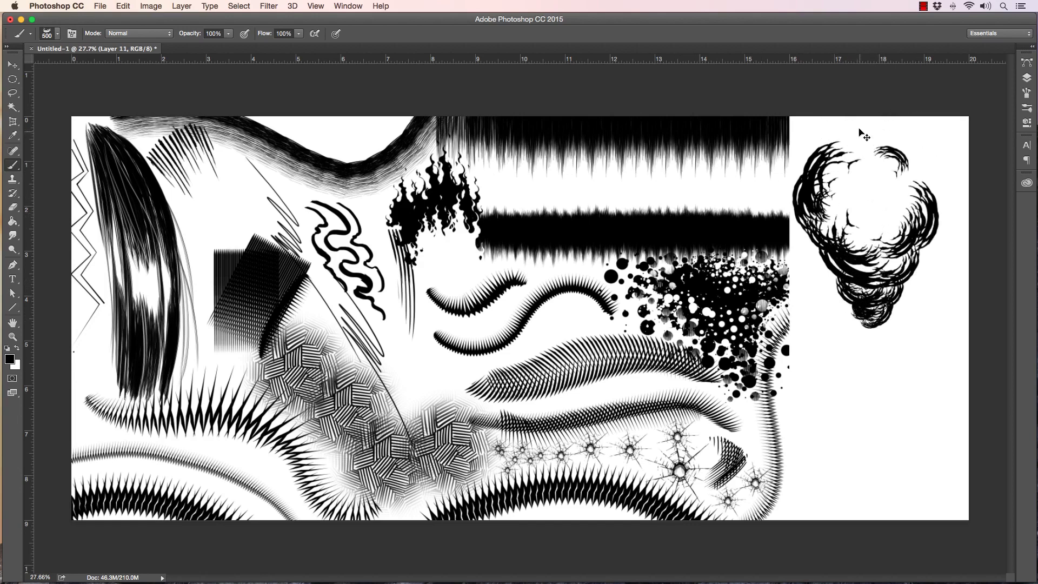
pyautogui.press('super+alt+z')
pyautogui.press('super+alt+z')
pyautogui.press('shift+super+z')
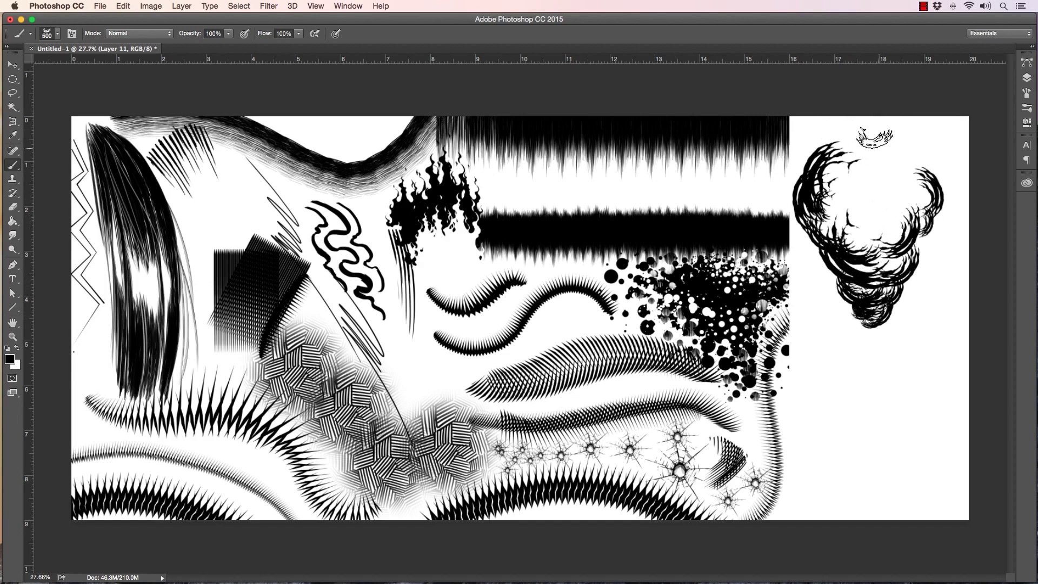
pyautogui.press('super+alt+z')
# Step: Enlarge the brush to 800 px, try billowing strokes up the smoke's right side, and undo the last stroke
pyautogui.press(']')
pyautogui.press(']')
pyautogui.press(']')
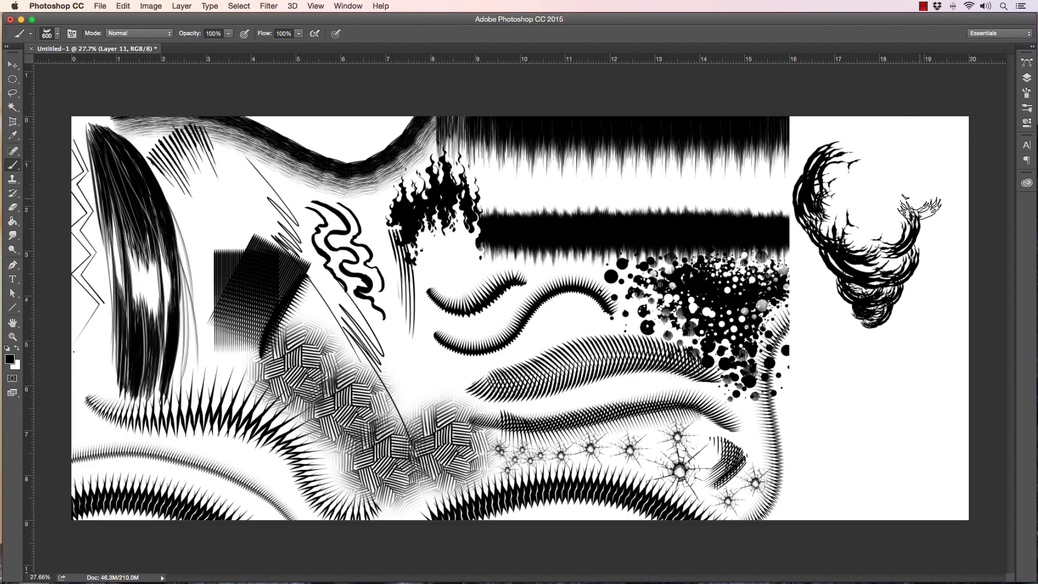
pyautogui.click(923, 218)
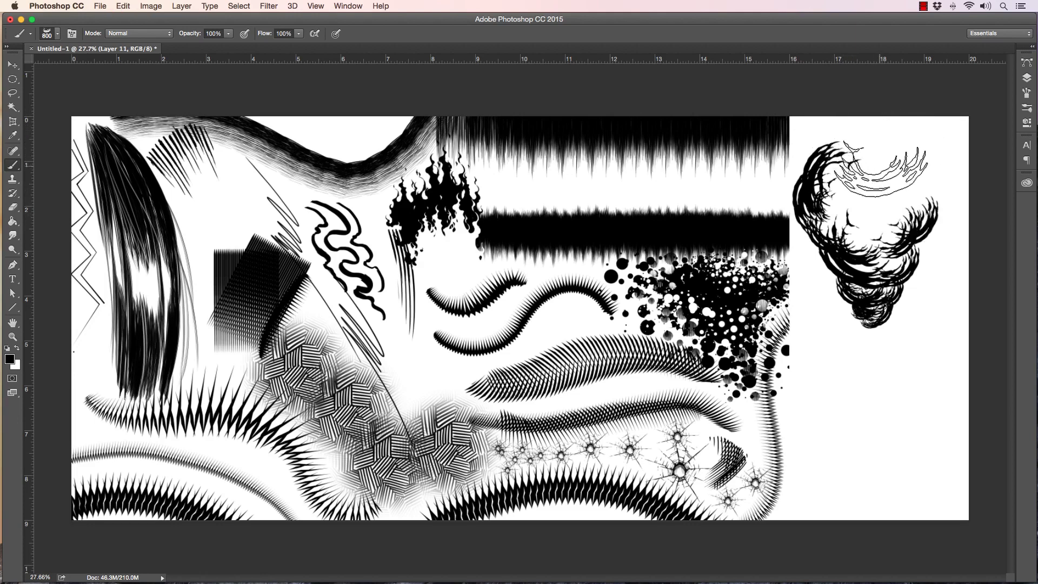
pyautogui.moveTo(892, 178)
pyautogui.mouseDown()
pyautogui.moveTo(925, 214)
pyautogui.moveTo(922, 173)
pyautogui.mouseUp()
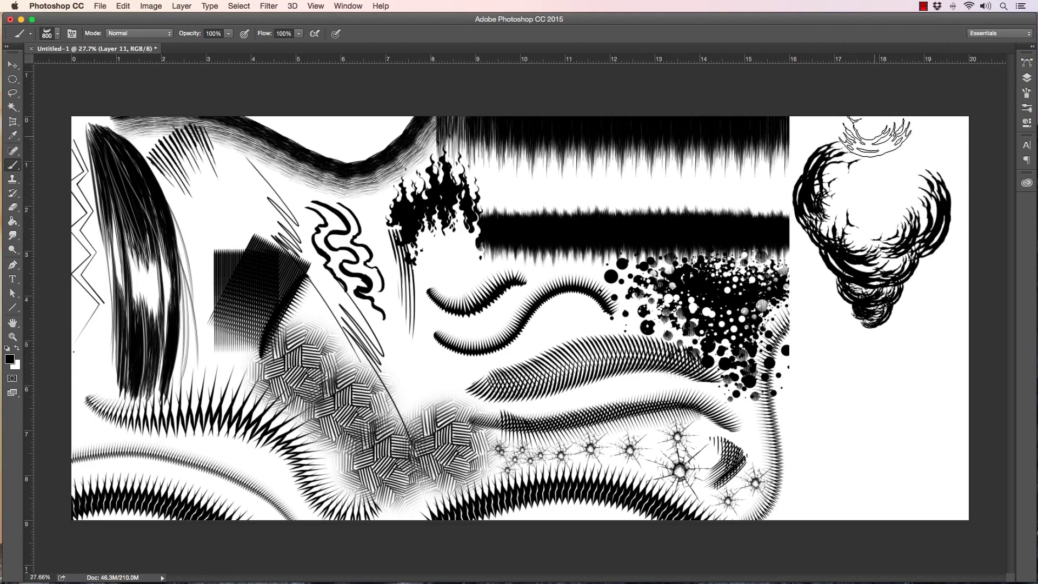
pyautogui.press('super+z')
# Step: Retry the upper right arc of the smoke at 800 px several times, undoing each stroke
pyautogui.moveTo(916, 217)
pyautogui.mouseDown()
pyautogui.moveTo(914, 169)
pyautogui.moveTo(873, 148)
pyautogui.moveTo(916, 209)
pyautogui.moveTo(914, 173)
pyautogui.mouseUp()
pyautogui.press('super+z')
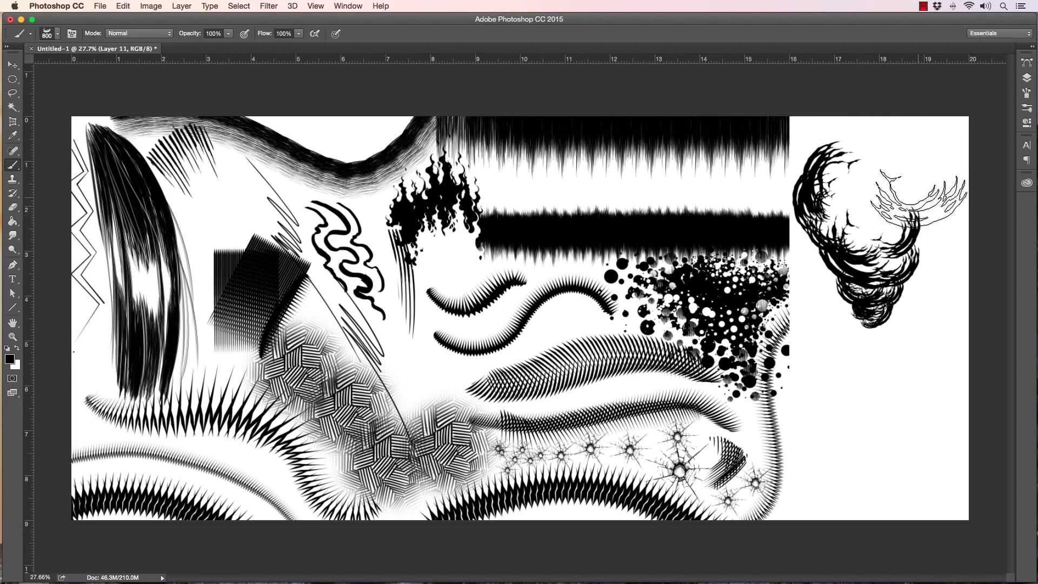
pyautogui.moveTo(920, 208); pyautogui.dragTo(913, 176)
pyautogui.press('super+alt+z')
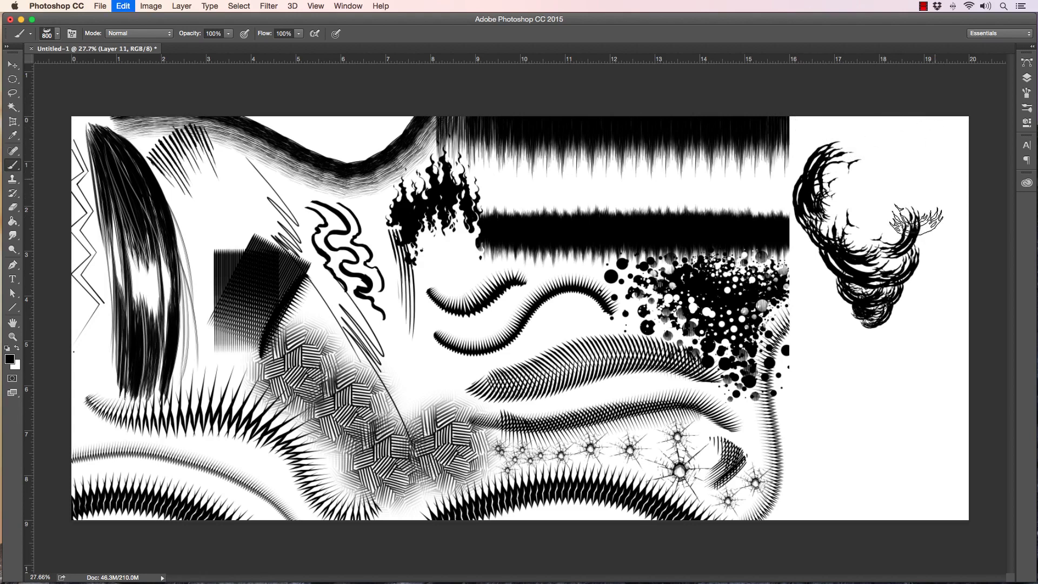
pyautogui.moveTo(917, 233); pyautogui.dragTo(920, 240)
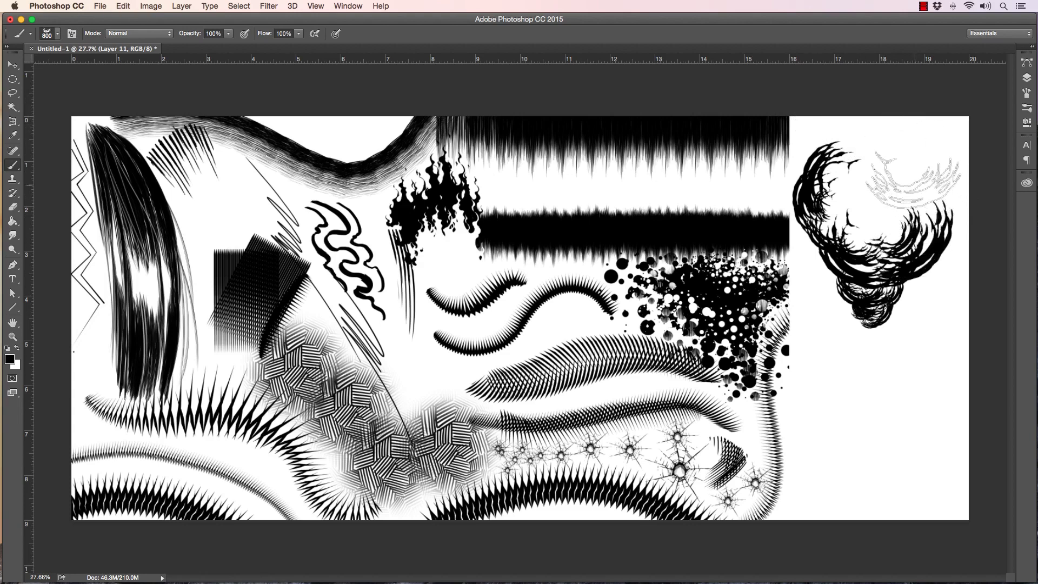
pyautogui.press('super+z')
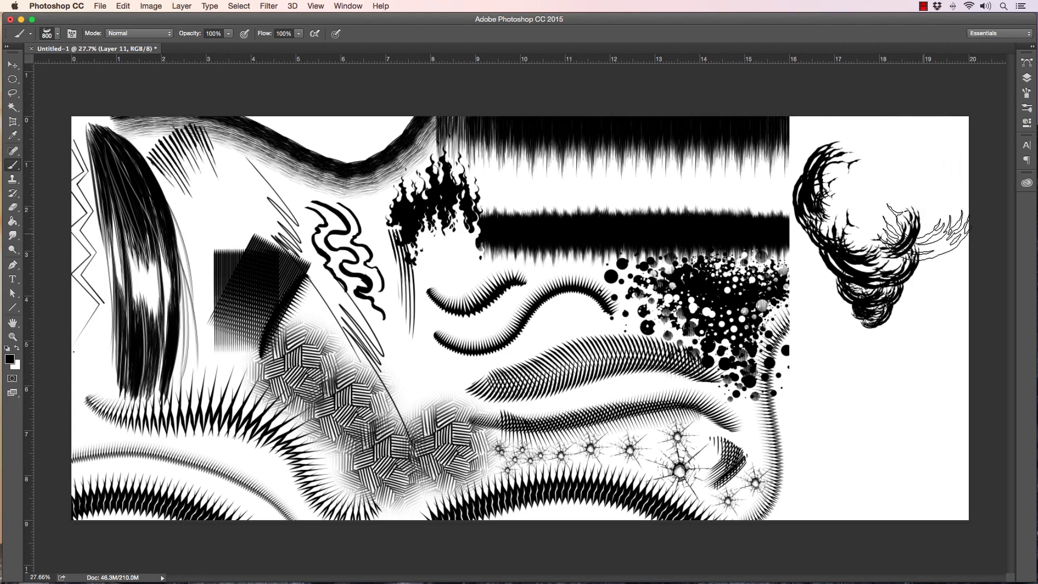
# Step: Paint the smoke's right side at 800 px, reduce the brush to 600 px, and undo the strokes closing the top
pyautogui.moveTo(940, 233)
pyautogui.mouseDown()
pyautogui.moveTo(889, 121)
pyautogui.moveTo(931, 184)
pyautogui.moveTo(923, 162)
pyautogui.moveTo(877, 120)
pyautogui.moveTo(843, 118)
pyautogui.moveTo(877, 107)
pyautogui.moveTo(856, 139)
pyautogui.moveTo(877, 139)
pyautogui.moveTo(828, 140)
pyautogui.moveTo(852, 136)
pyautogui.moveTo(838, 145)
pyautogui.moveTo(857, 120)
pyautogui.mouseUp()
pyautogui.press('[')
pyautogui.press('[')
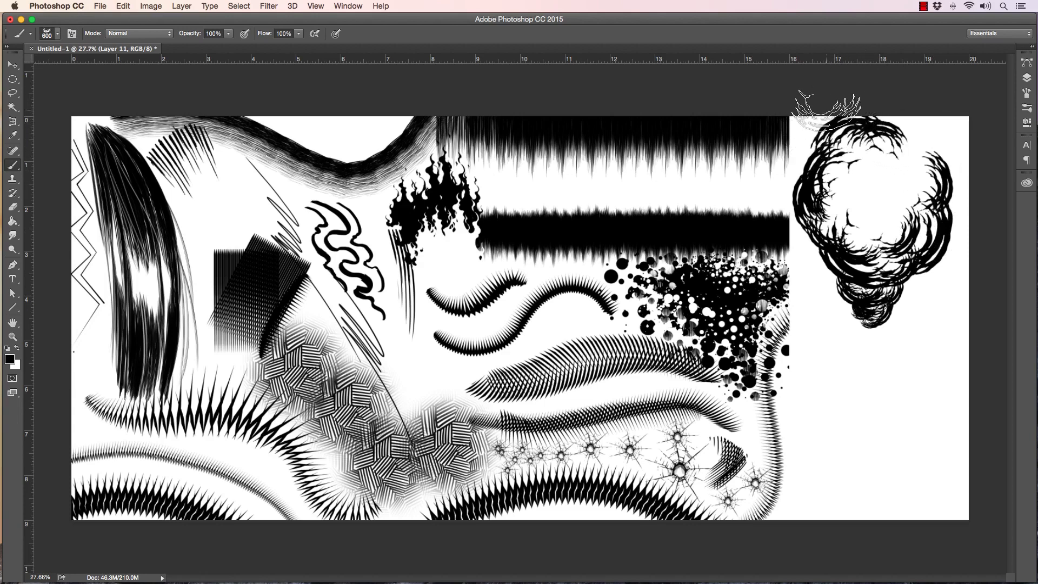
pyautogui.press('super+z')
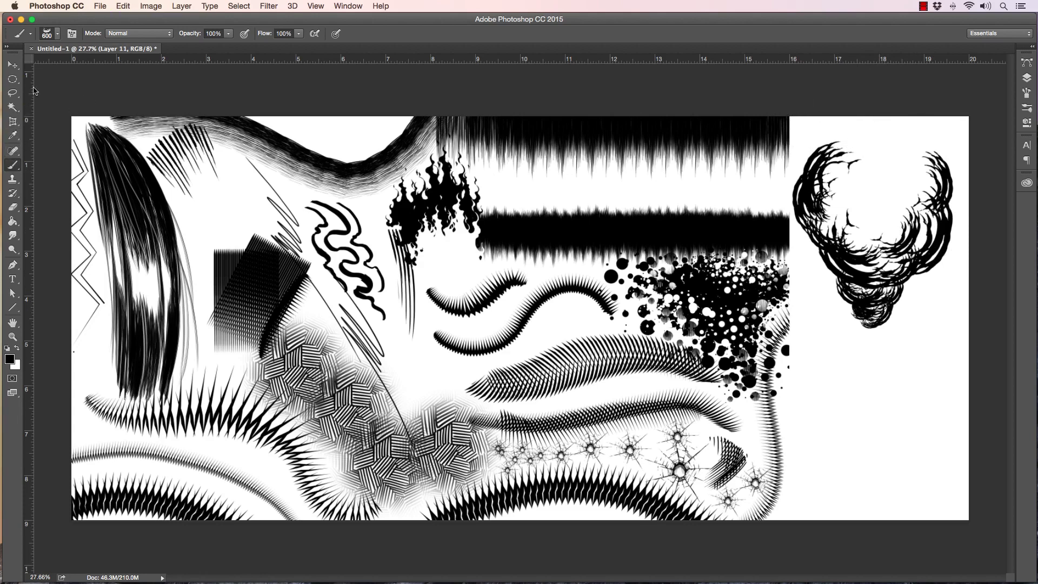
# Step: Choose the 018 - RAM - Ink Set - Smooth Inker preset for painting
pyautogui.click(58, 33)
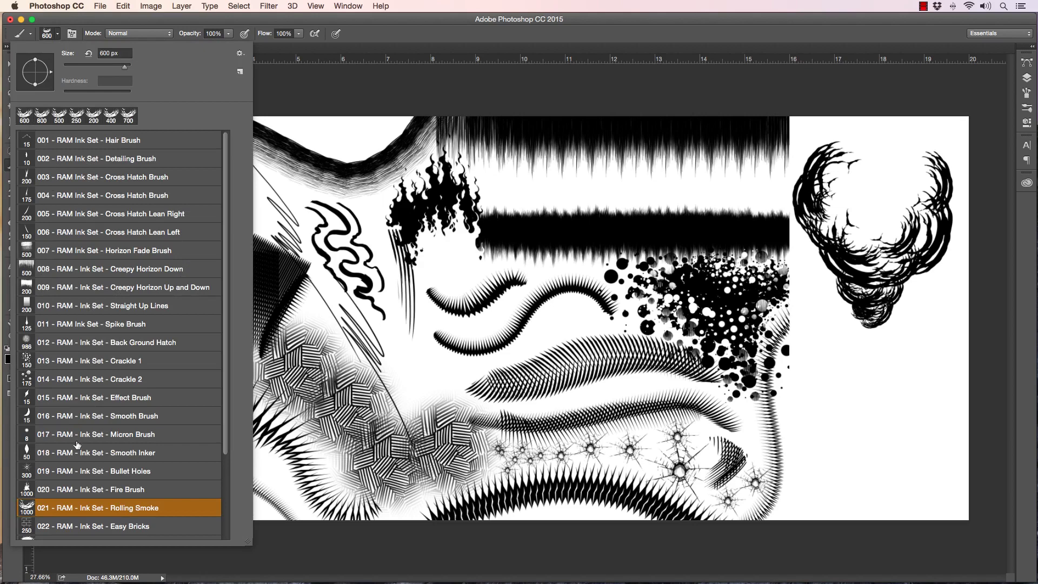
pyautogui.click(112, 454)
pyautogui.click(549, 84)
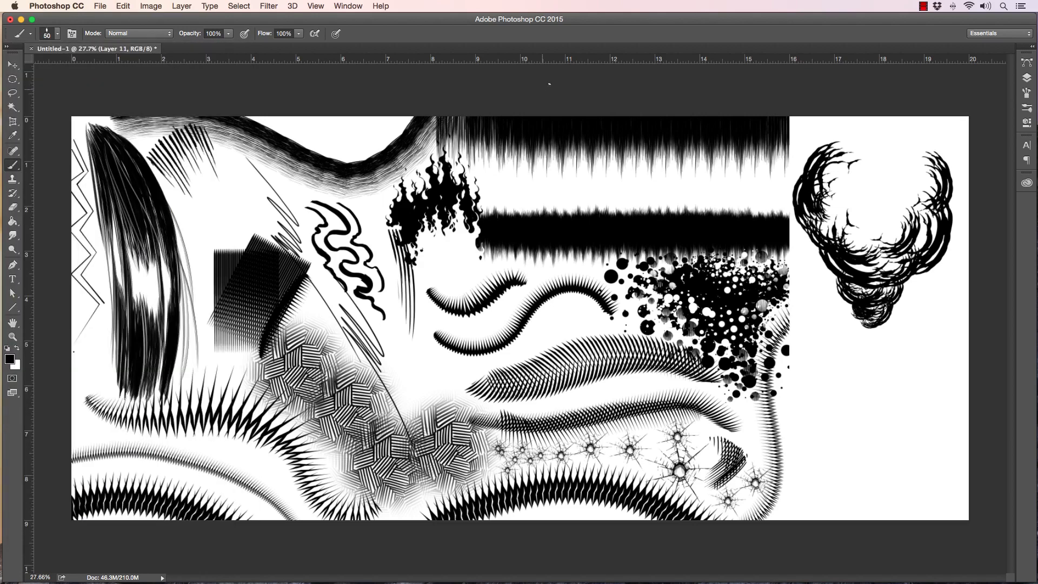
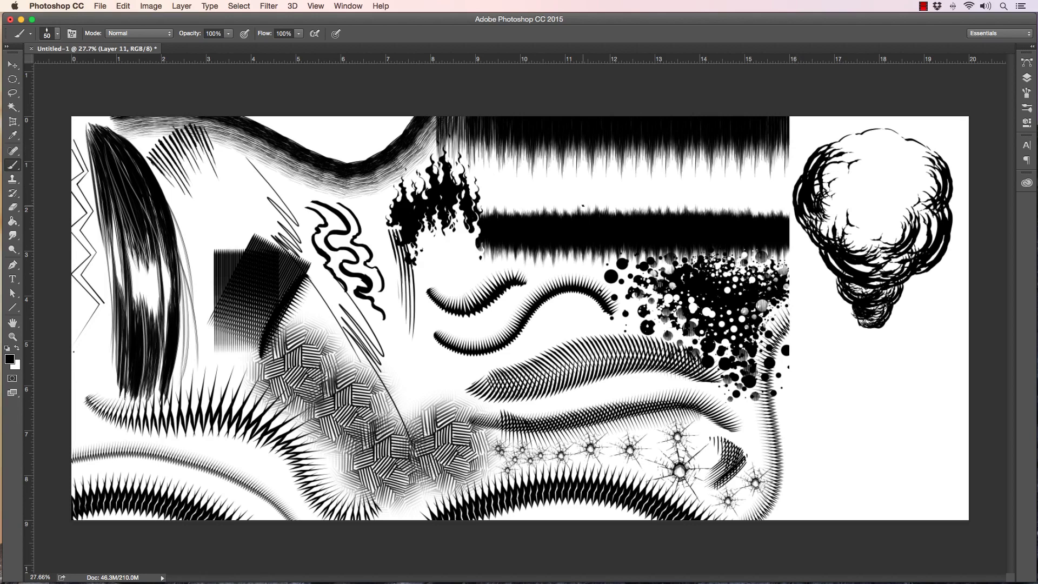
# Step: Move the smoke cloud slightly upward and add a new layer above it
pyautogui.press('x')
pyautogui.click(12, 65)
pyautogui.moveTo(837, 185); pyautogui.dragTo(834, 178)
pyautogui.click(1027, 77)
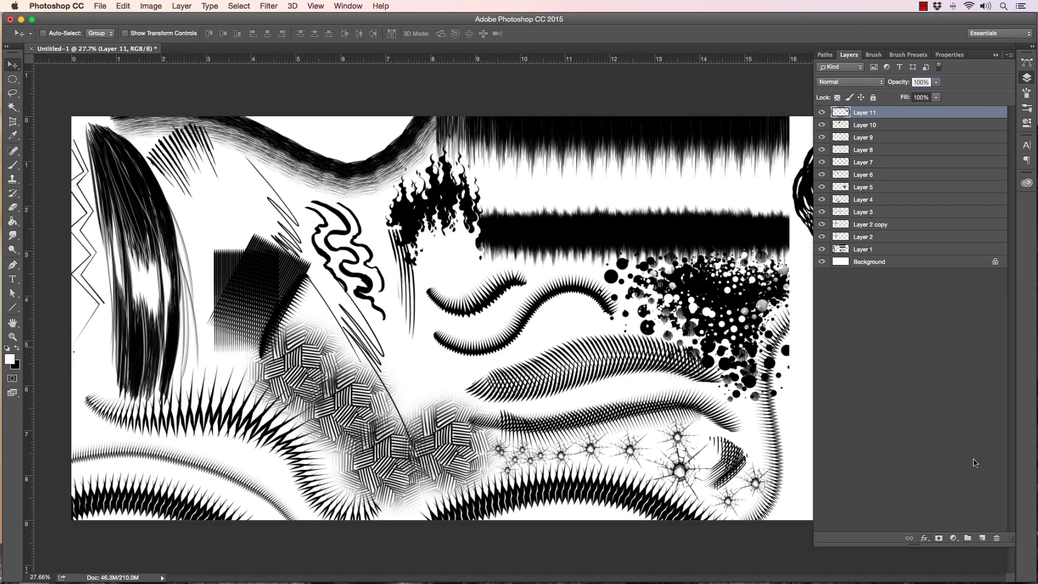
pyautogui.click(983, 538)
pyautogui.click(1027, 77)
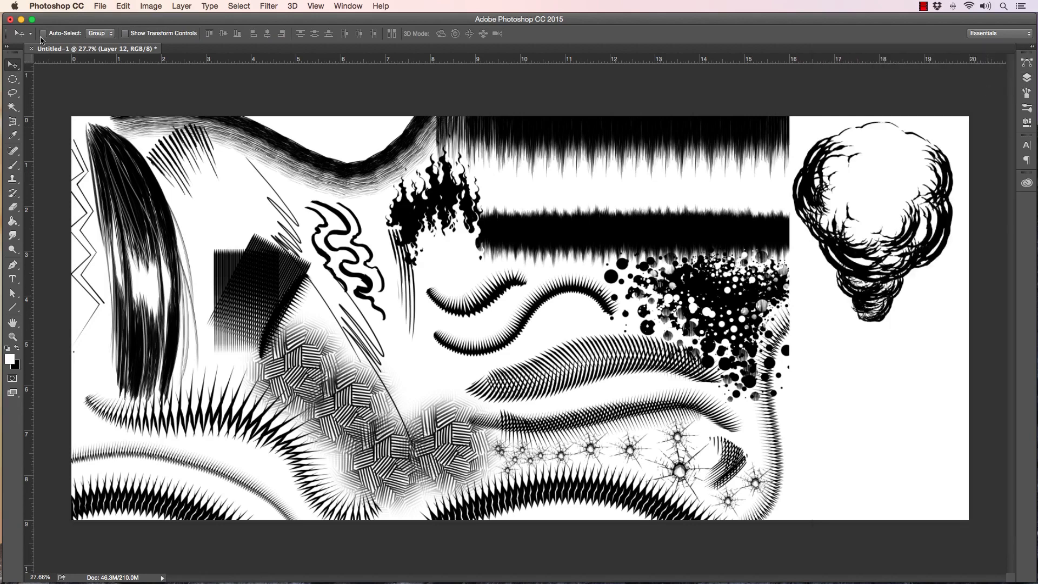
# Step: Choose the 022 - RAM - Ink Set - Easy Bricks preset for painting and enlarge the brush to 400 px
pyautogui.click(12, 165)
pyautogui.click(57, 34)
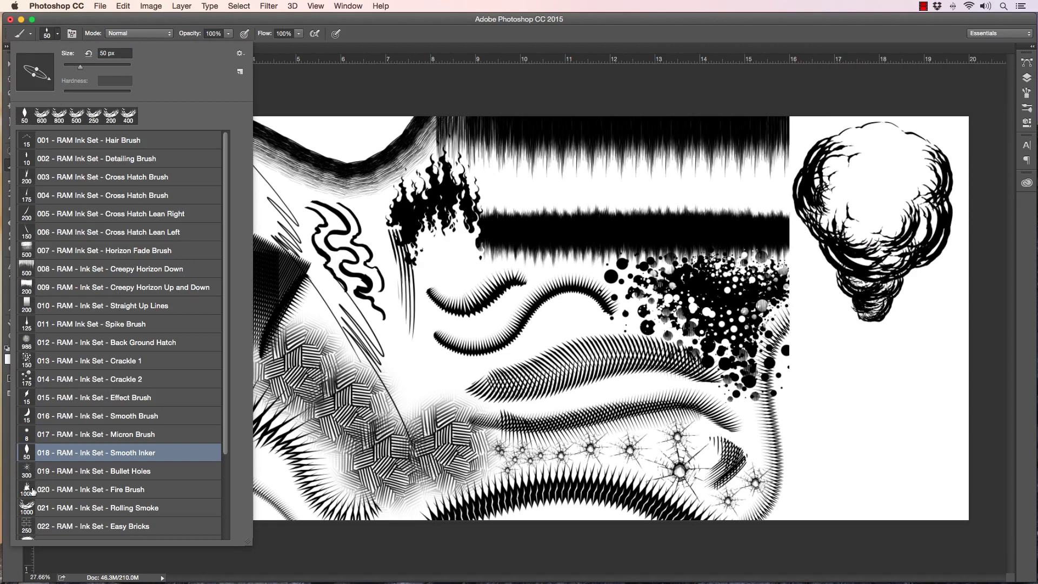
pyautogui.click(58, 527)
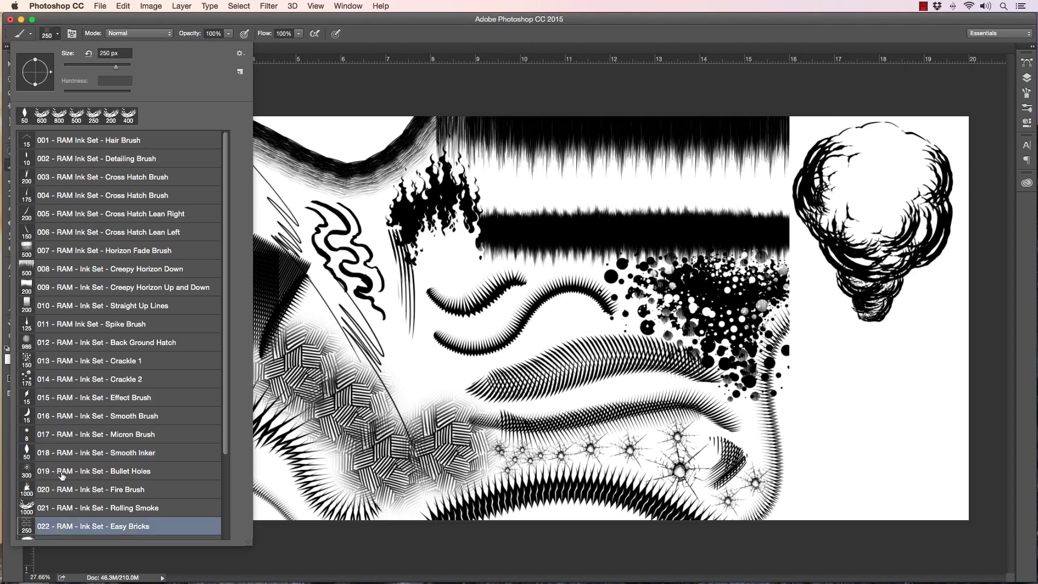
pyautogui.click(770, 97)
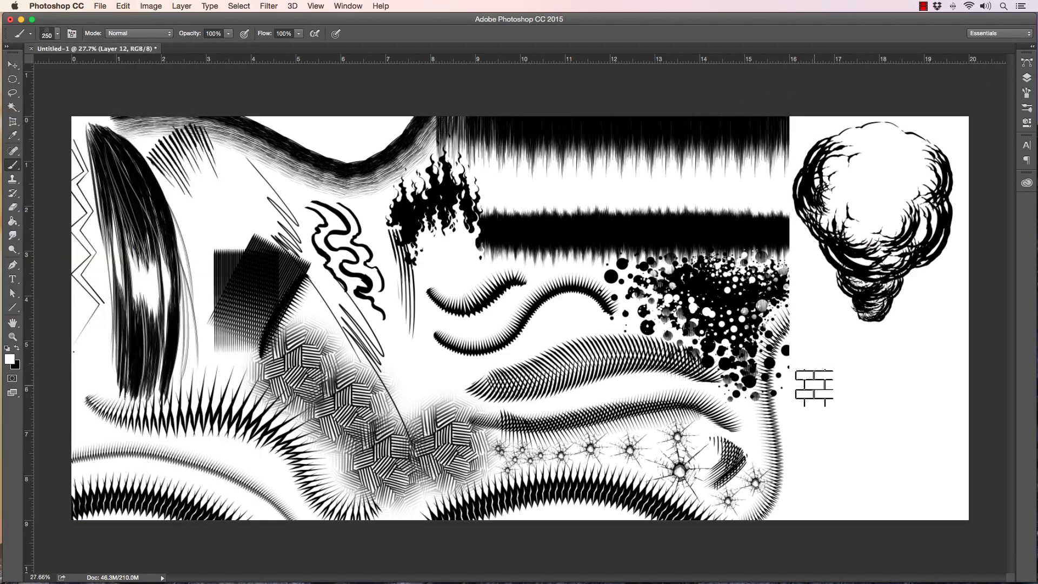
pyautogui.press(']')
pyautogui.press(']')
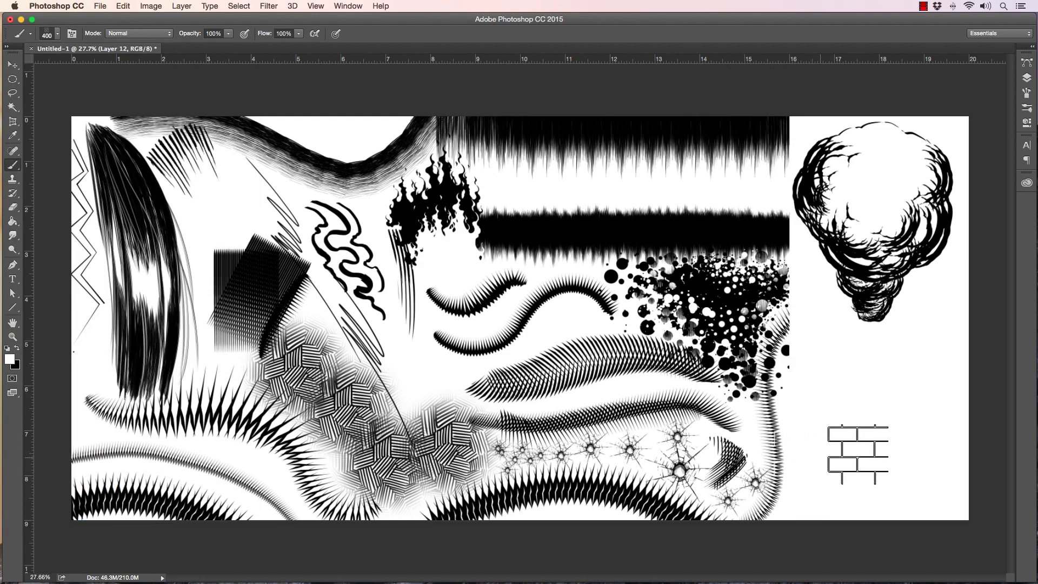
# Step: Switch the paint colour to black, undo the trial brick strokes, and paint a horizontal band of bricks along the canvas's lower right edge
pyautogui.click(955, 447)
pyautogui.press('super+z')
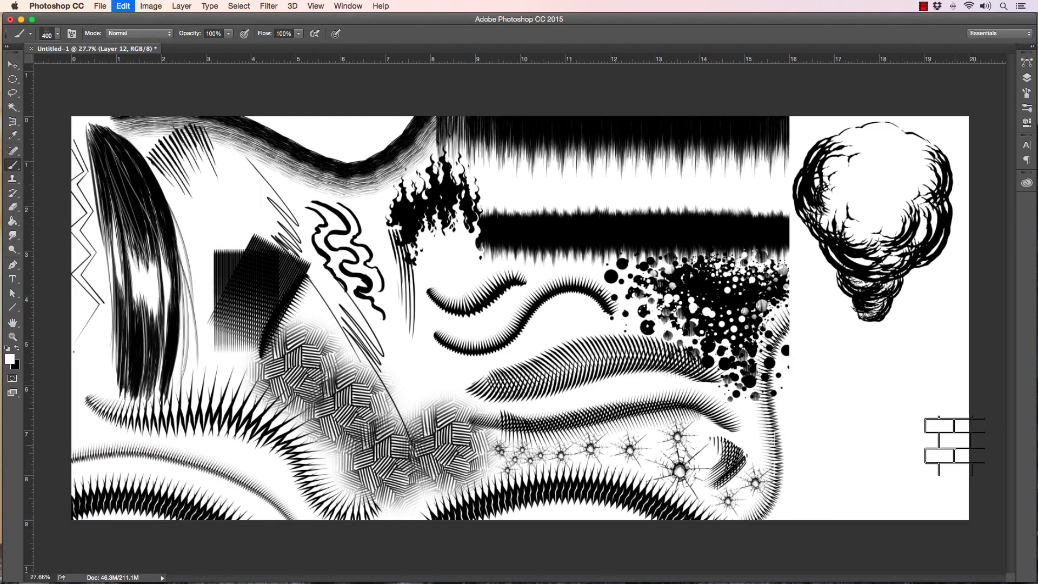
pyautogui.press('x')
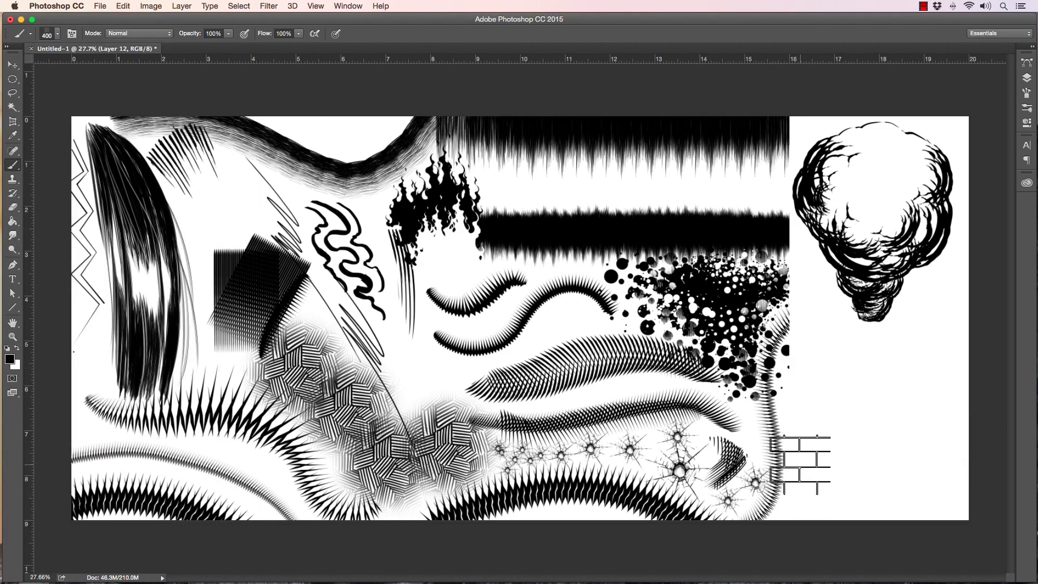
pyautogui.moveTo(803, 465); pyautogui.dragTo(922, 465)
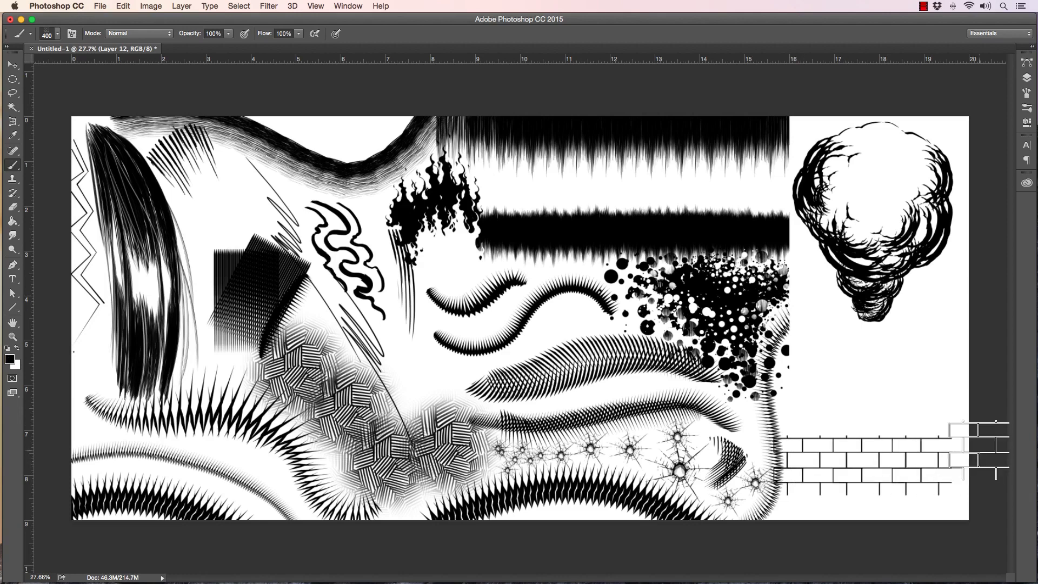
pyautogui.press('super+z')
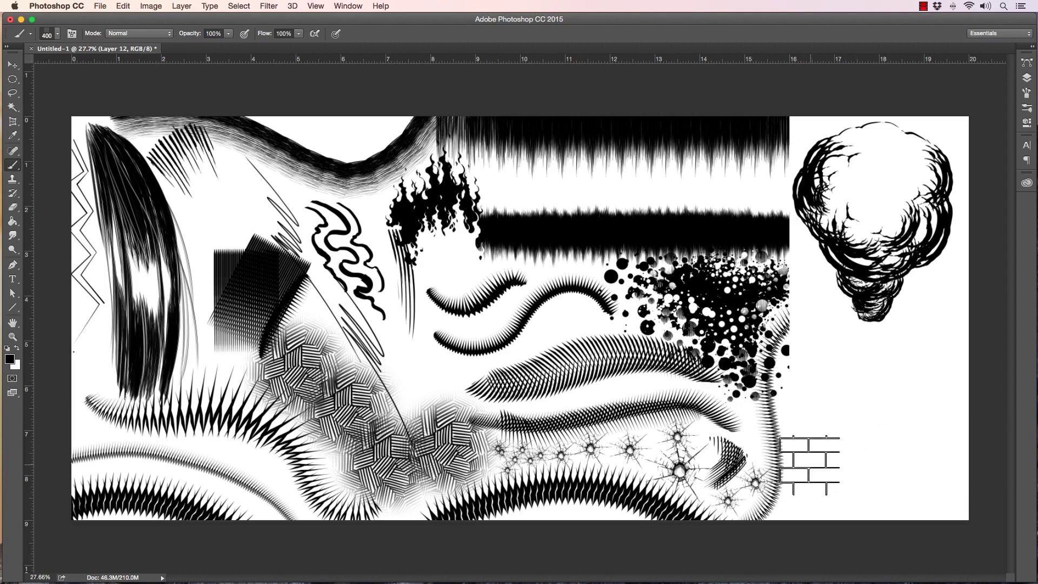
pyautogui.moveTo(805, 491); pyautogui.dragTo(970, 490)
# Step: Build a tall brick wall by duplicating the brick band upward twice, aligning each copy and merging it with the layer below
pyautogui.press('v')
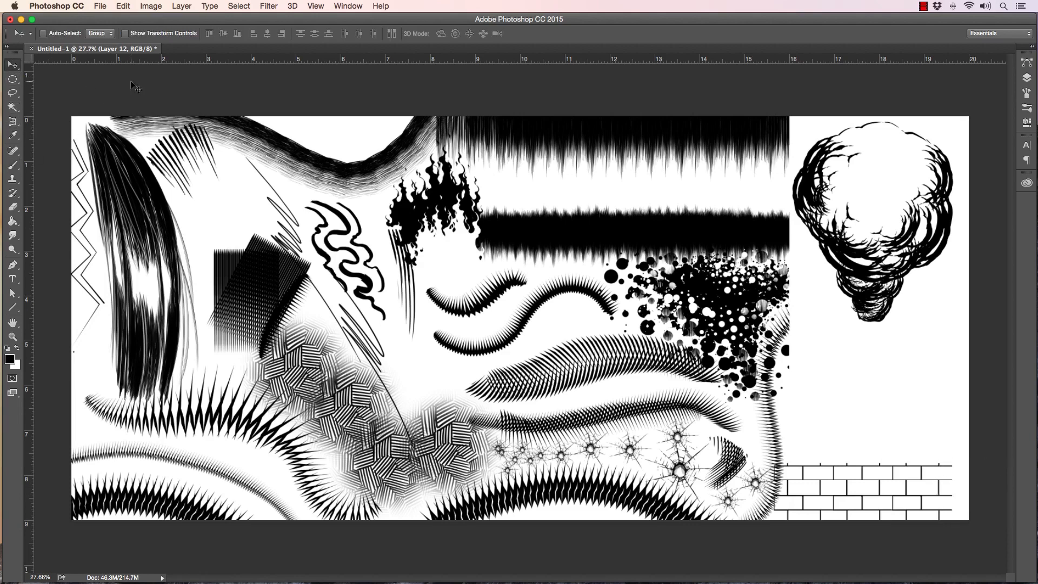
pyautogui.moveTo(795, 472); pyautogui.dragTo(800, 429)
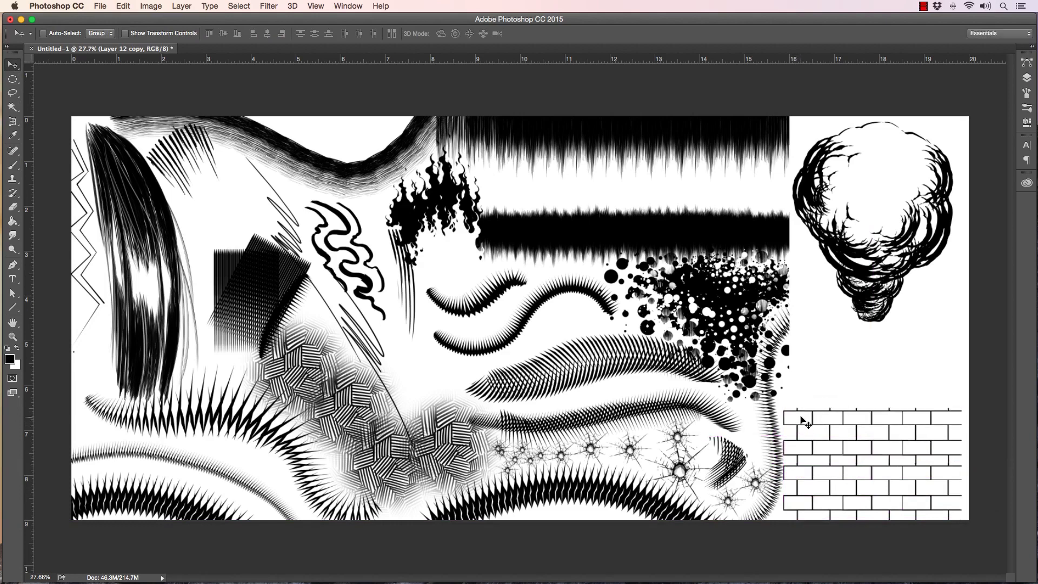
pyautogui.press('super+e')
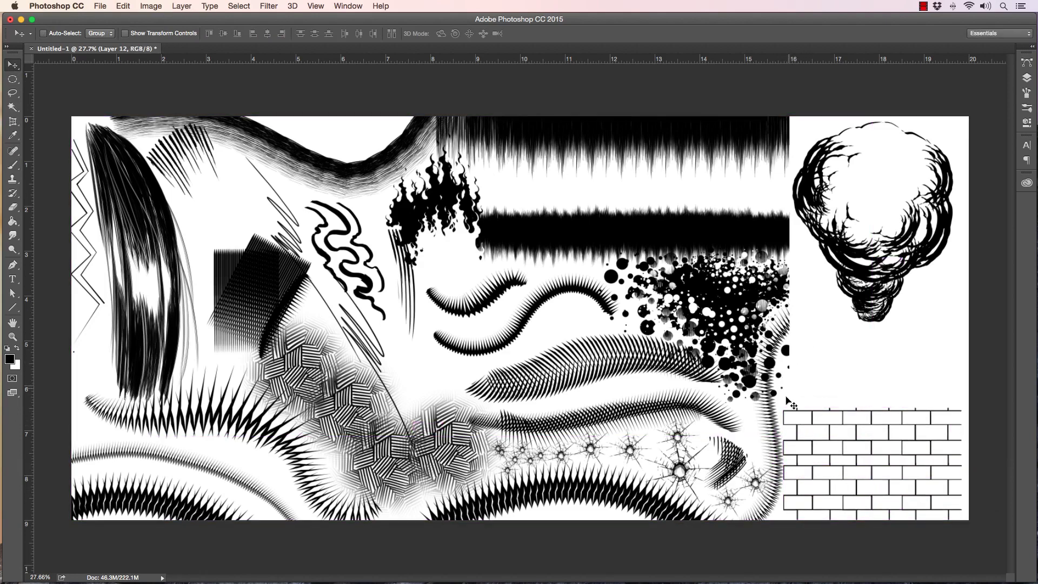
pyautogui.moveTo(795, 430); pyautogui.dragTo(796, 356)
pyautogui.press('Left')
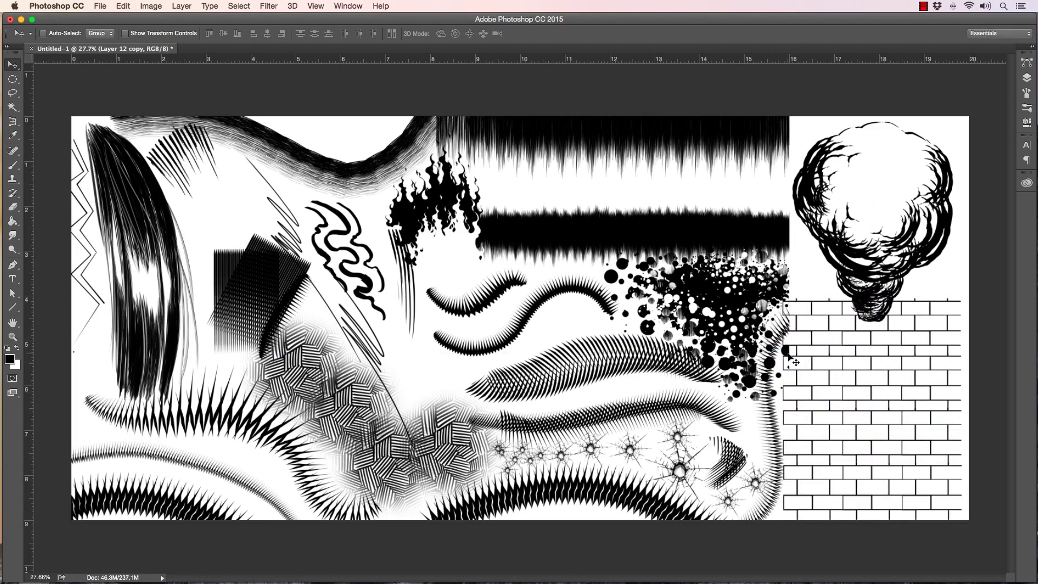
pyautogui.press('Up')
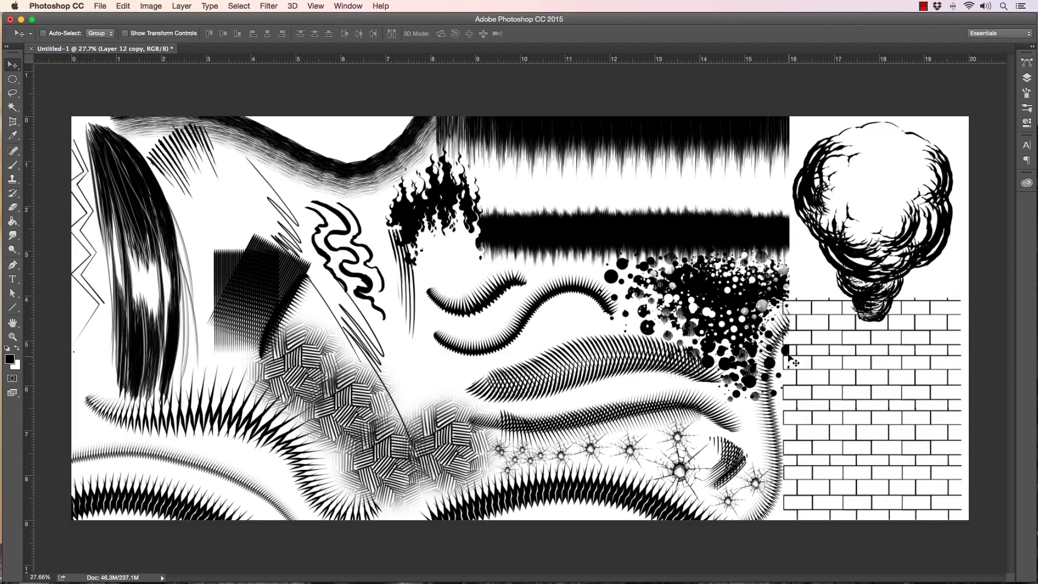
pyautogui.press('super+e')
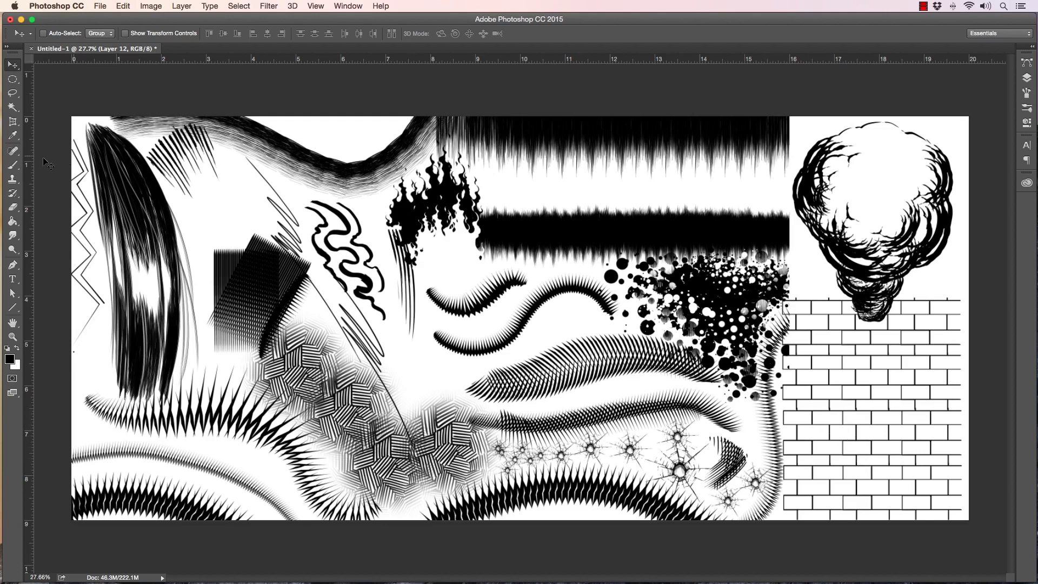
# Step: Choose the 018 - RAM - Ink Set - Smooth Inker preset for painting on the bricks
pyautogui.click(12, 165)
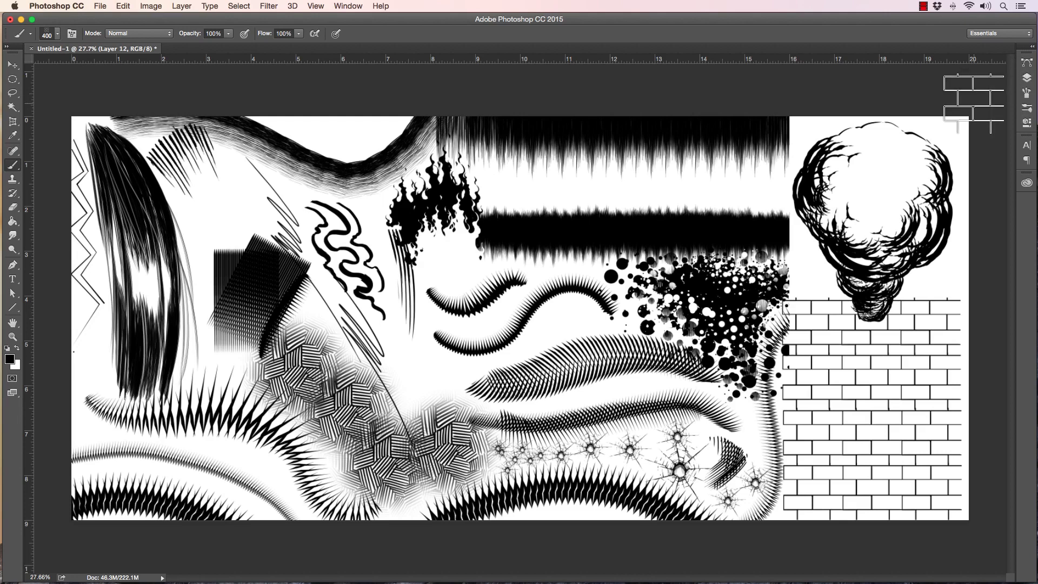
pyautogui.click(58, 34)
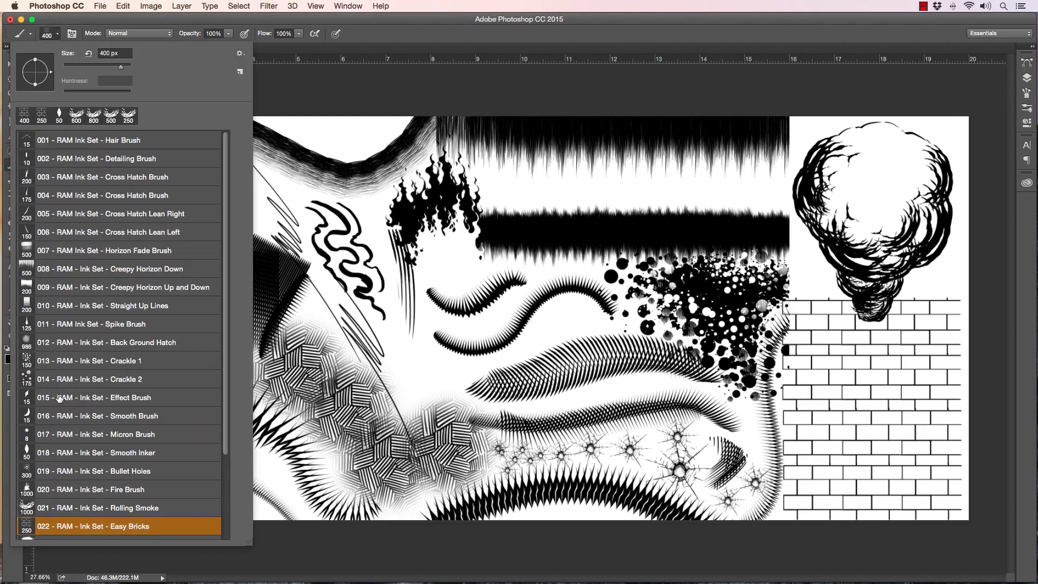
pyautogui.click(64, 454)
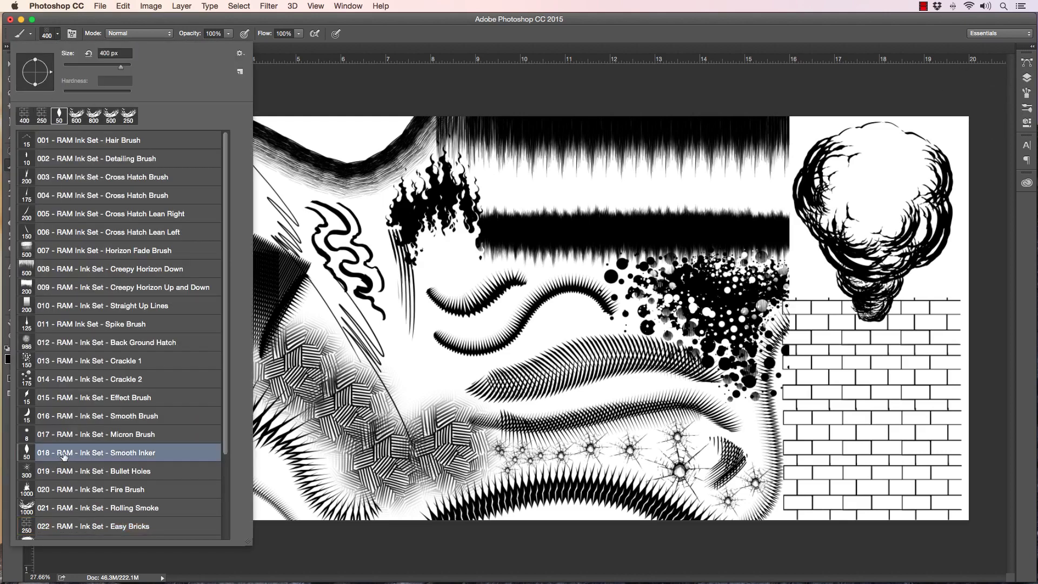
pyautogui.click(599, 83)
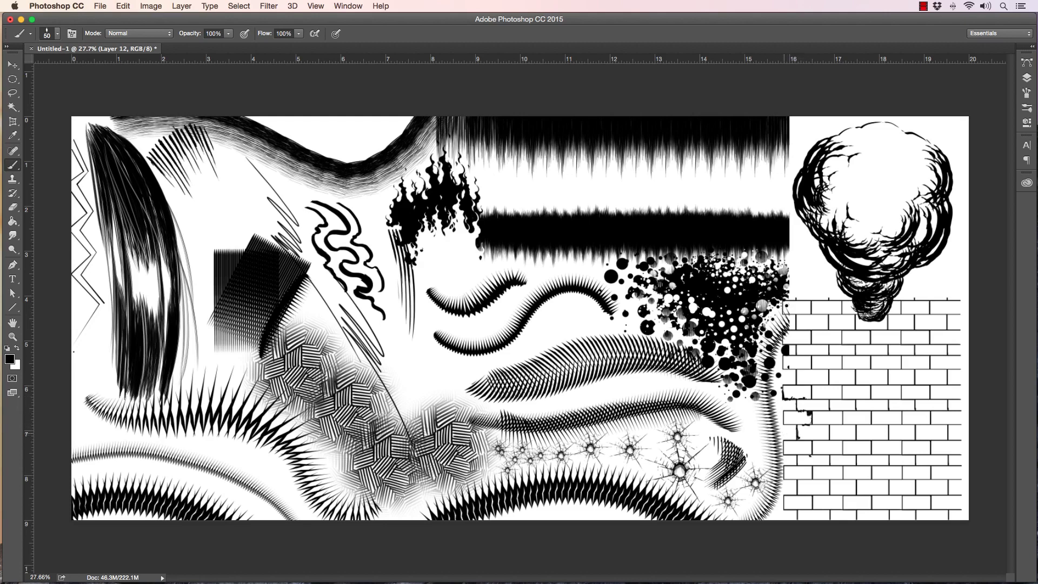
# Step: Try a diagonal shadow line across the wall's lower left corner, with hatching on the bricks beneath it
pyautogui.moveTo(783, 432); pyautogui.dragTo(882, 520)
pyautogui.moveTo(785, 449)
pyautogui.mouseDown()
pyautogui.moveTo(792, 471)
pyautogui.moveTo(787, 458)
pyautogui.moveTo(813, 460)
pyautogui.moveTo(787, 473)
pyautogui.moveTo(815, 489)
pyautogui.mouseUp()
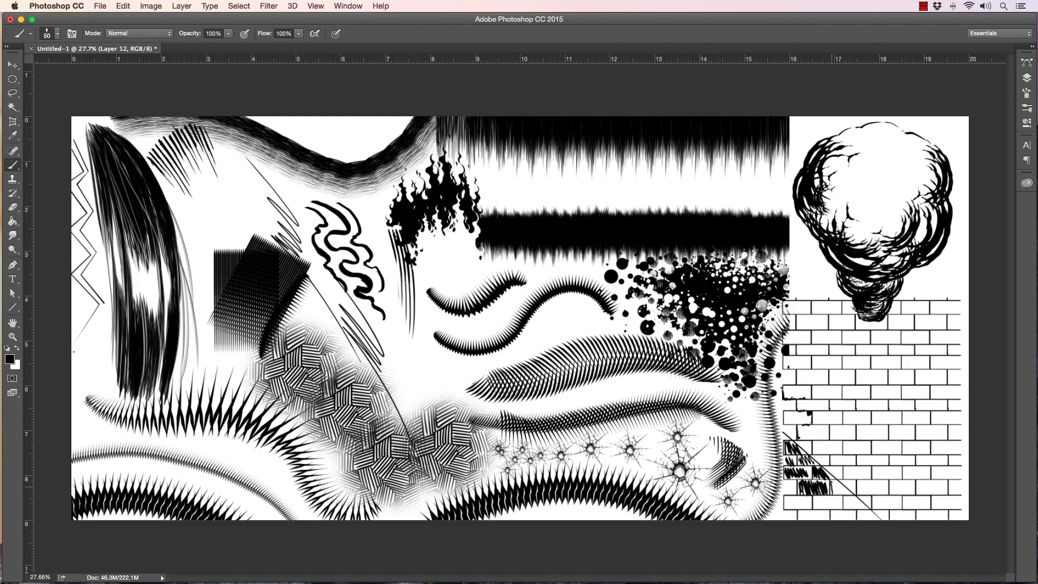
pyautogui.moveTo(844, 487); pyautogui.dragTo(835, 490)
pyautogui.moveTo(793, 487); pyautogui.dragTo(788, 488)
pyautogui.moveTo(786, 413); pyautogui.dragTo(786, 428)
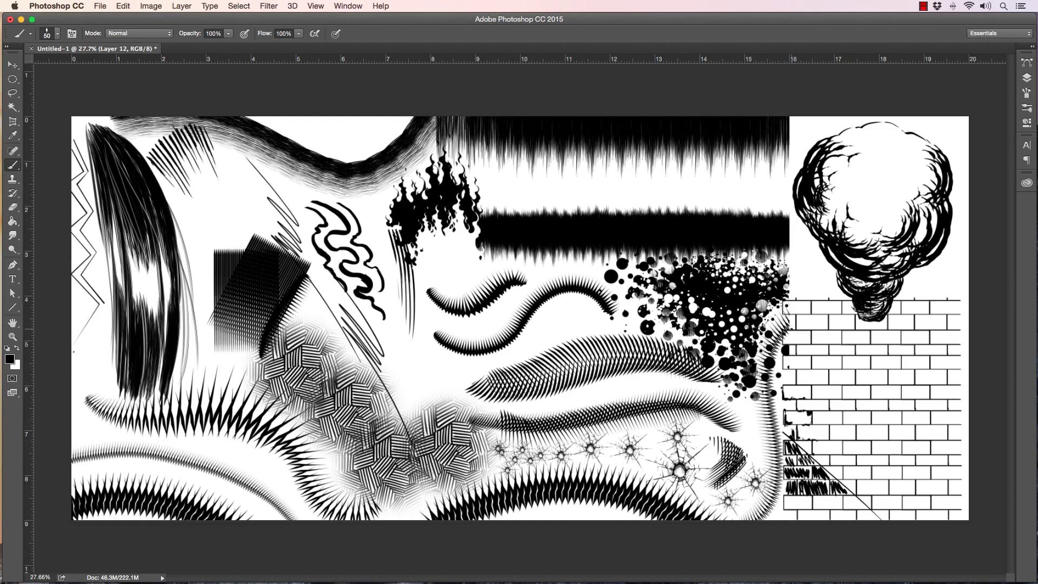
# Step: Undo the diagonal line and the hatched shading on the wall's lower left bricks
pyautogui.press('super+z')
pyautogui.press('super+z')
pyautogui.press('alt+super+z')
pyautogui.press('alt+super+z')
pyautogui.press('alt+super+z')
pyautogui.press('alt+super+z')
pyautogui.press('alt+super+z')
pyautogui.press('alt+super+z')
pyautogui.press('alt+super+z')
pyautogui.press('alt+super+z')
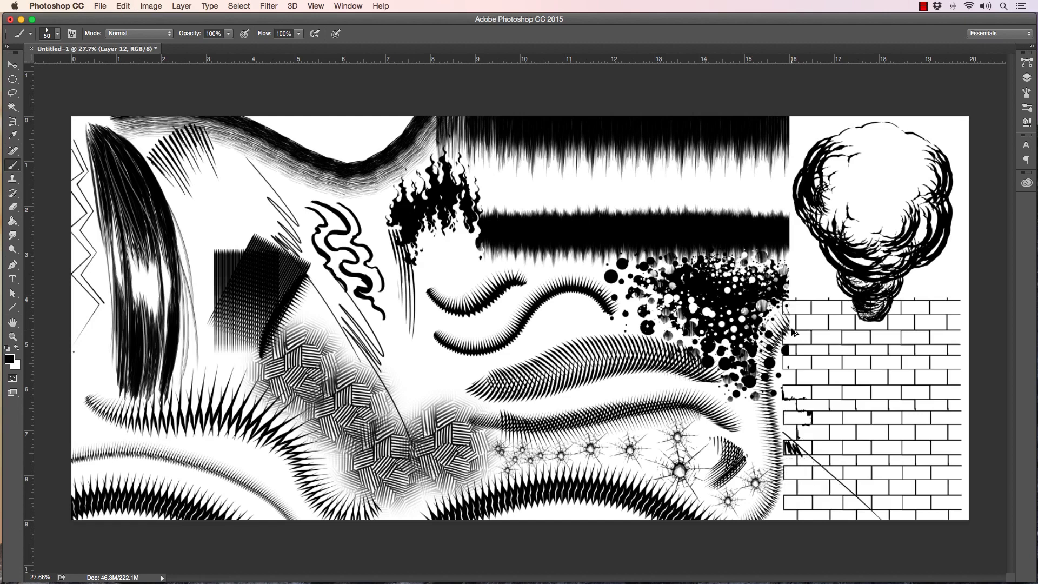
pyautogui.press('alt+super+z')
pyautogui.press('alt+super+z')
pyautogui.press('alt+super+z')
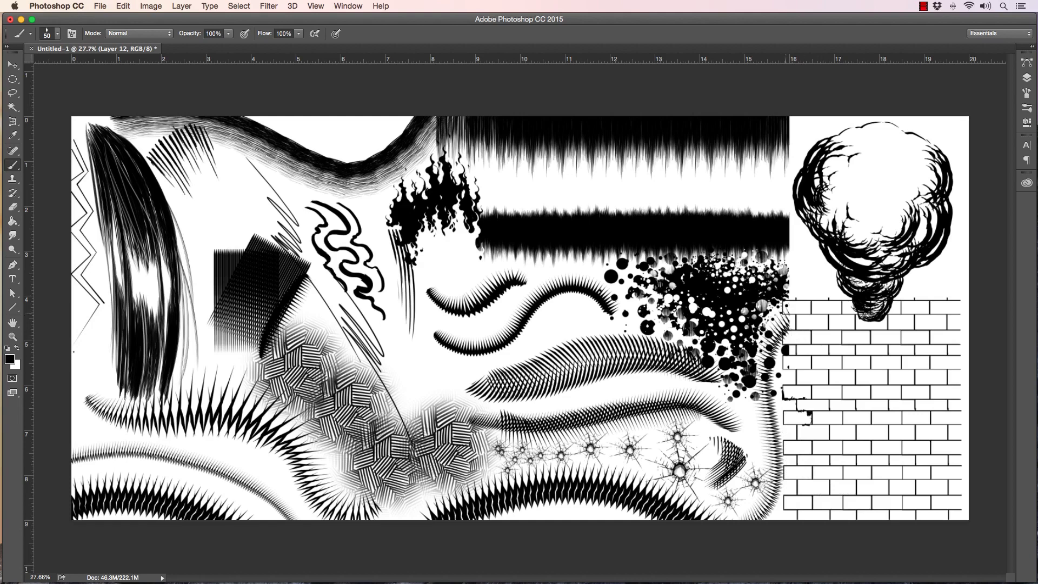
pyautogui.press('alt+super+z')
# Step: Distort the brick wall into perspective so it rises and widens toward the canvas's right edge, and apply the transform
pyautogui.click(126, 7)
pyautogui.moveTo(134, 238)
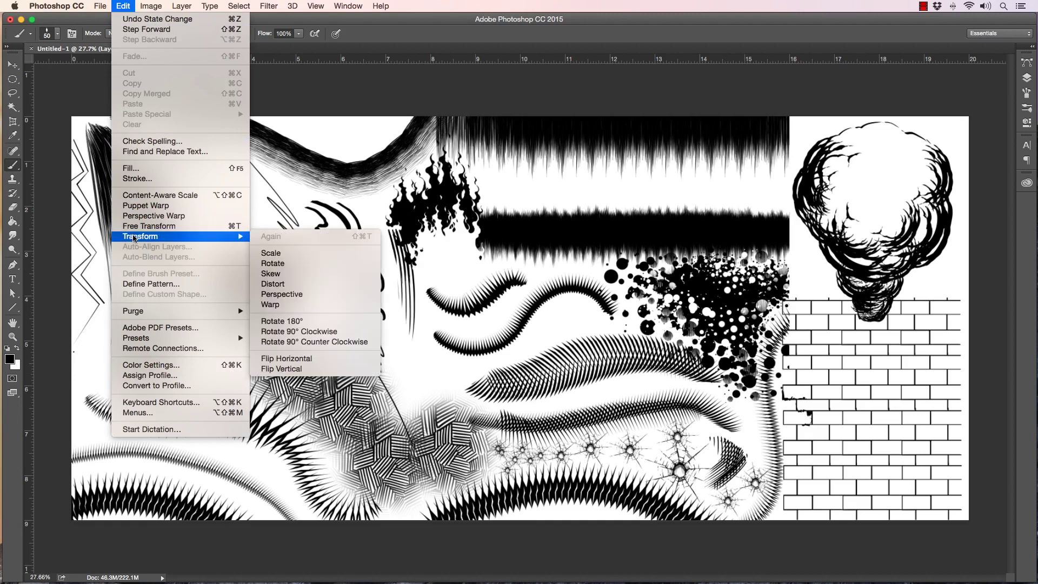
pyautogui.click(269, 285)
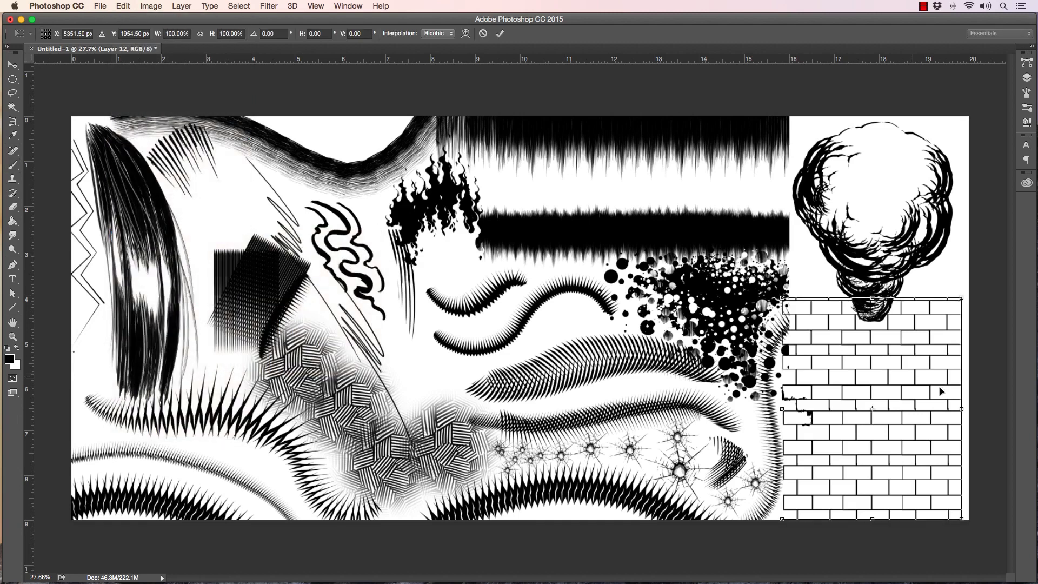
pyautogui.moveTo(962, 412); pyautogui.dragTo(951, 364)
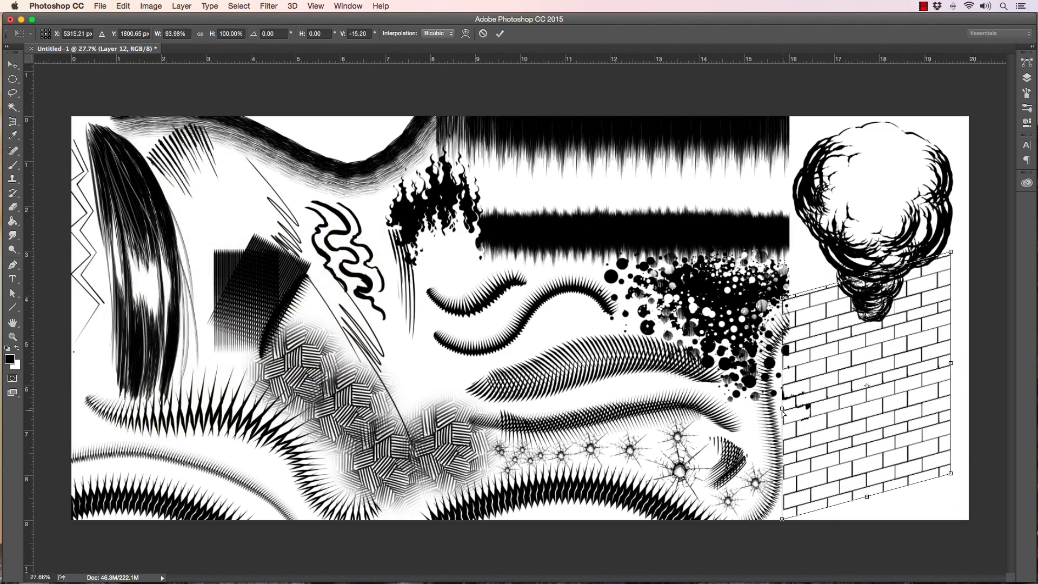
pyautogui.moveTo(783, 409); pyautogui.dragTo(764, 422)
pyautogui.moveTo(856, 282); pyautogui.dragTo(856, 252)
pyautogui.moveTo(951, 475); pyautogui.dragTo(961, 517)
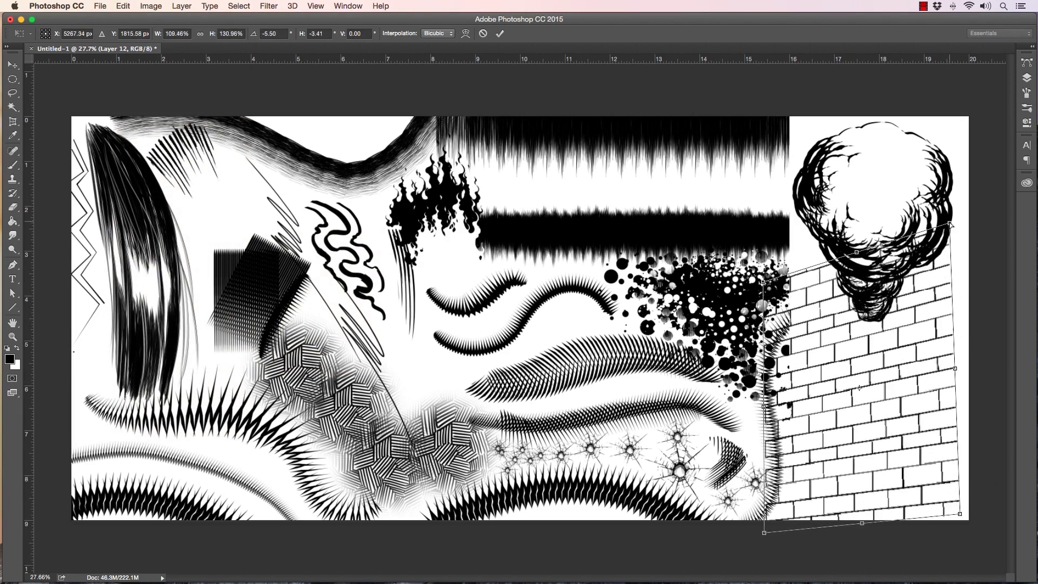
pyautogui.moveTo(951, 224); pyautogui.dragTo(975, 198)
pyautogui.moveTo(968, 358); pyautogui.dragTo(975, 360)
pyautogui.moveTo(966, 516); pyautogui.dragTo(979, 524)
pyautogui.press('Return')
# Step: Choose the 023 - RAM - Ink Set - Grunge Brush preset for painting
pyautogui.press('b')
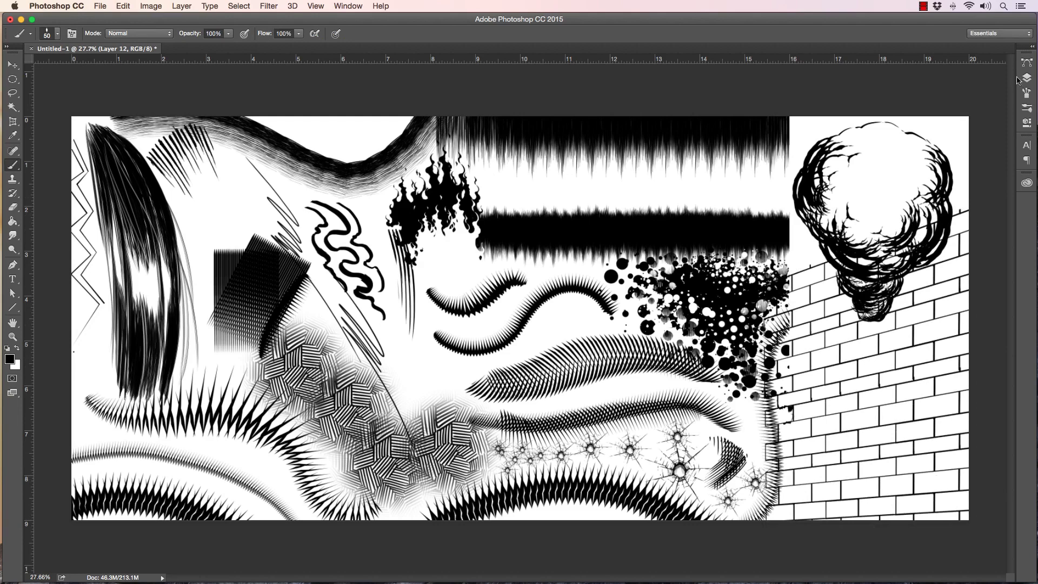
pyautogui.click(57, 34)
pyautogui.moveTo(227, 407); pyautogui.dragTo(228, 523)
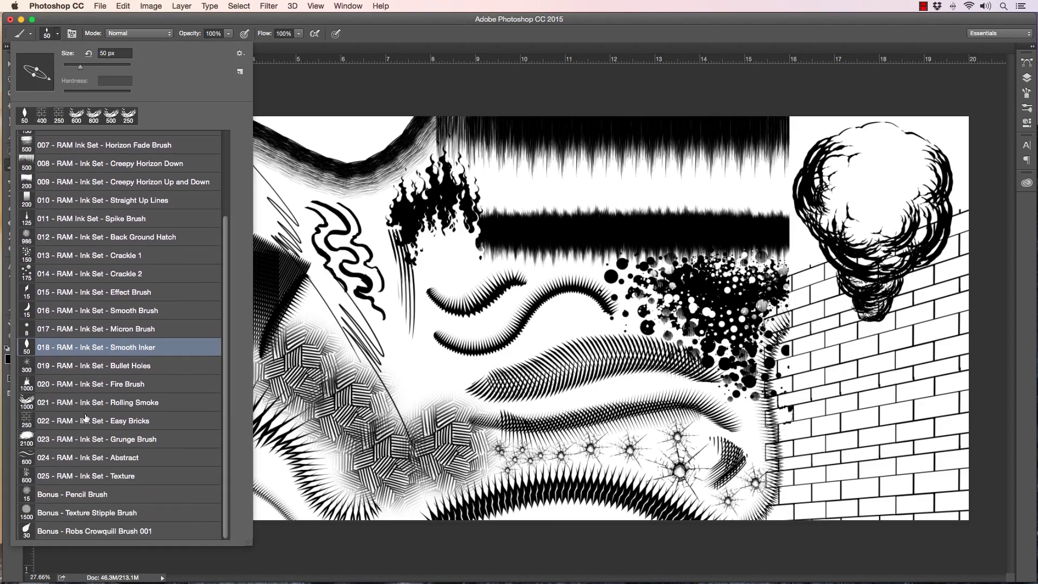
pyautogui.click(59, 438)
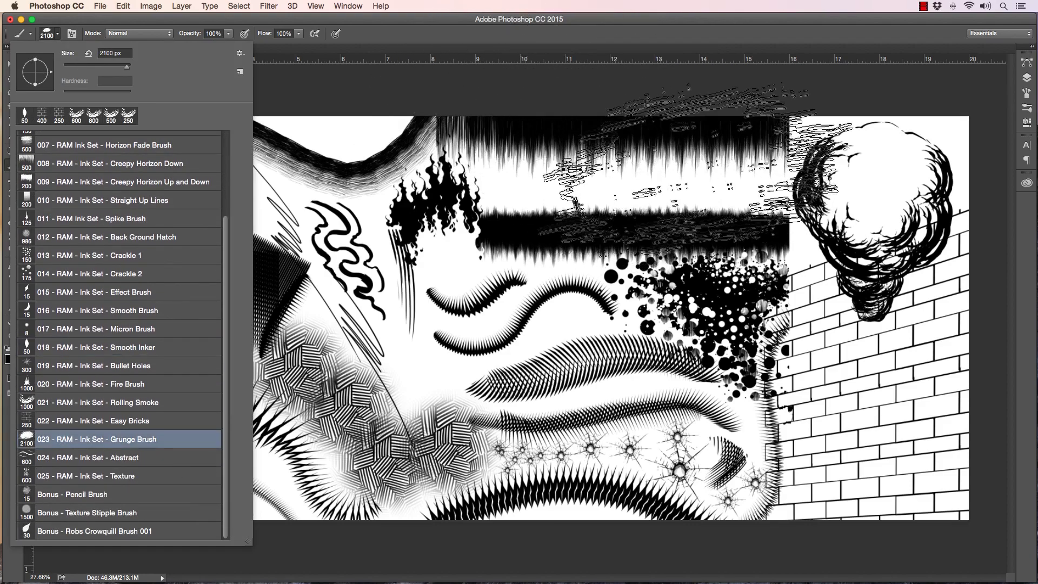
pyautogui.click(671, 113)
# Step: Reduce the grunge brush to 1900 px, try a stroke over the dark band along the canvas's upper edge, and undo it
pyautogui.press('[')
pyautogui.press('[')
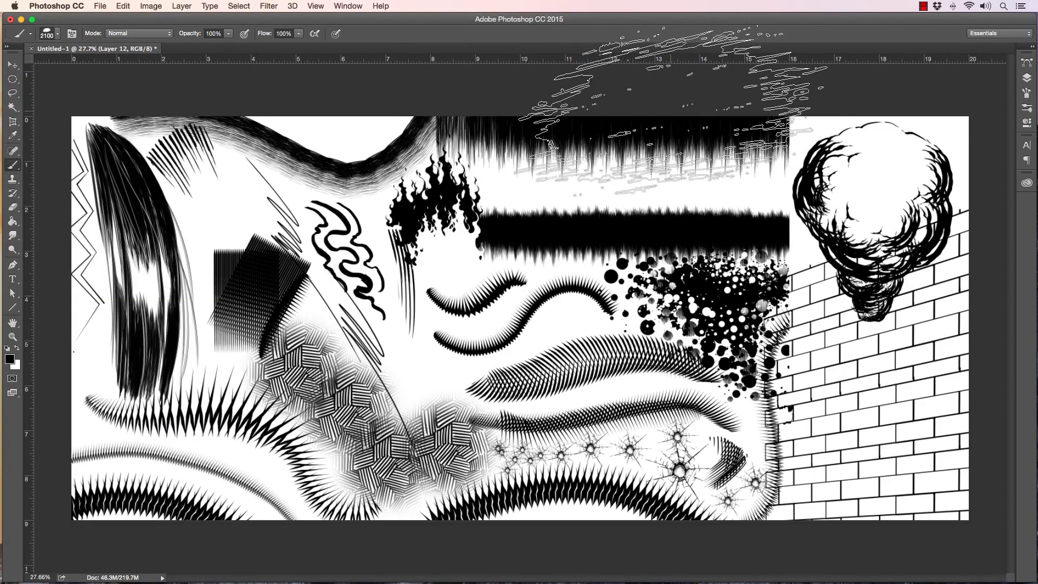
pyautogui.click(664, 128)
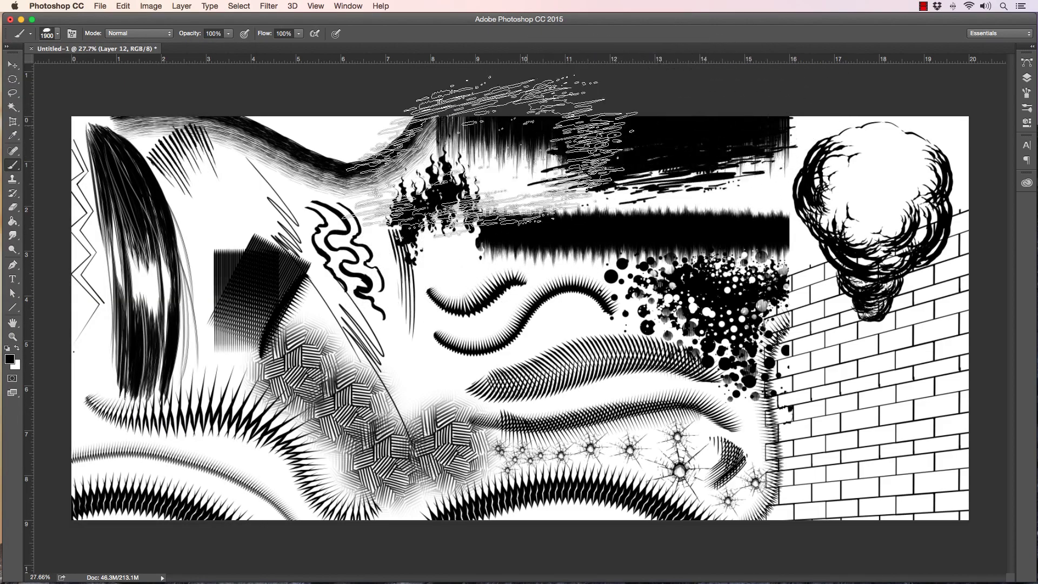
pyautogui.press('super+z')
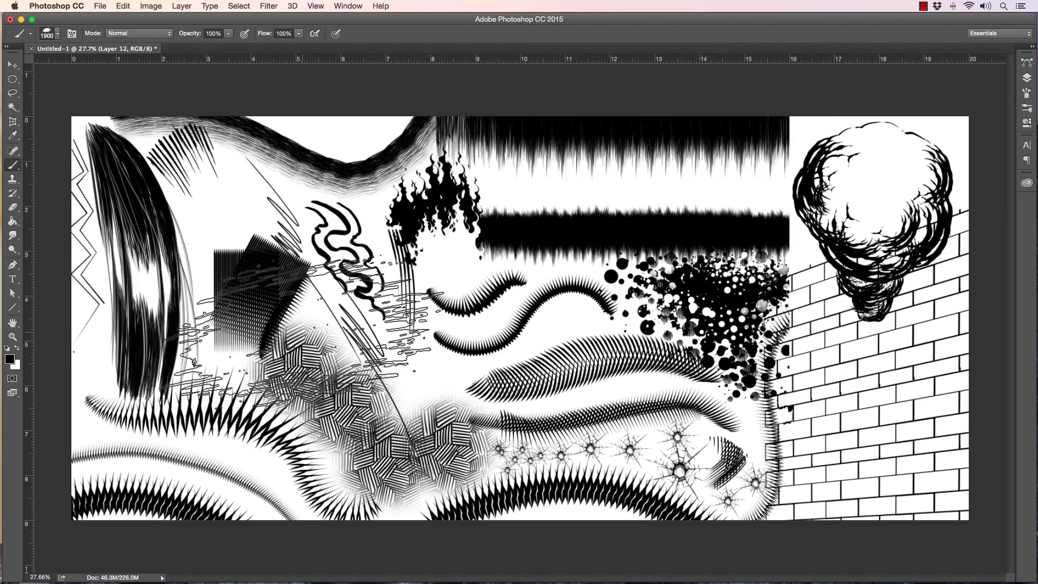
# Step: Add a new layer above Layer 12 for the grunge brush sample
pyautogui.click(1026, 77)
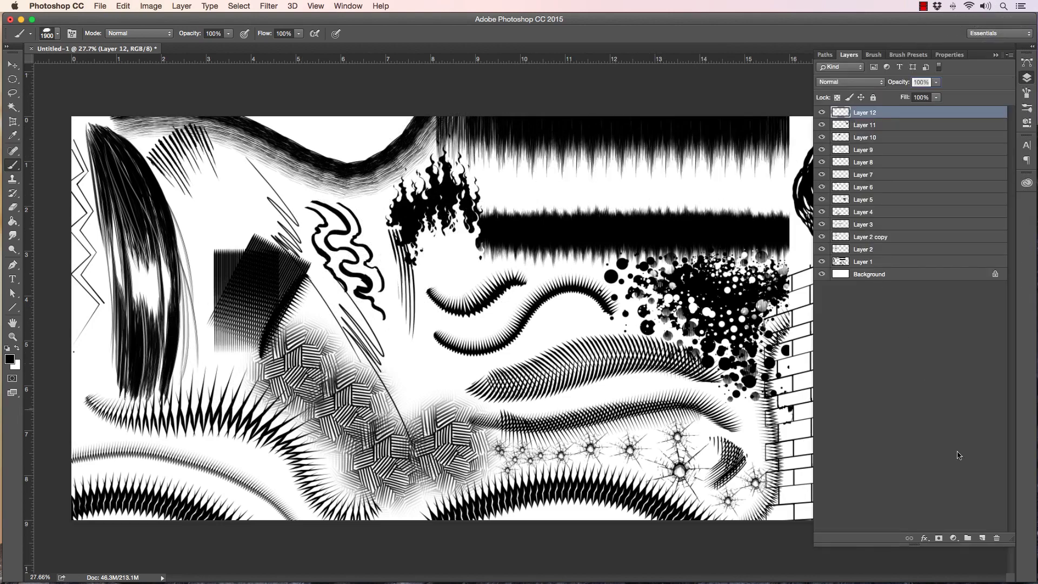
pyautogui.click(982, 538)
pyautogui.click(1026, 78)
# Step: Reduce the grunge brush to 1200 px and paint a solid black grunge patch over the lower right corner of the brick wall
pyautogui.press('[')
pyautogui.press('[')
pyautogui.press('[')
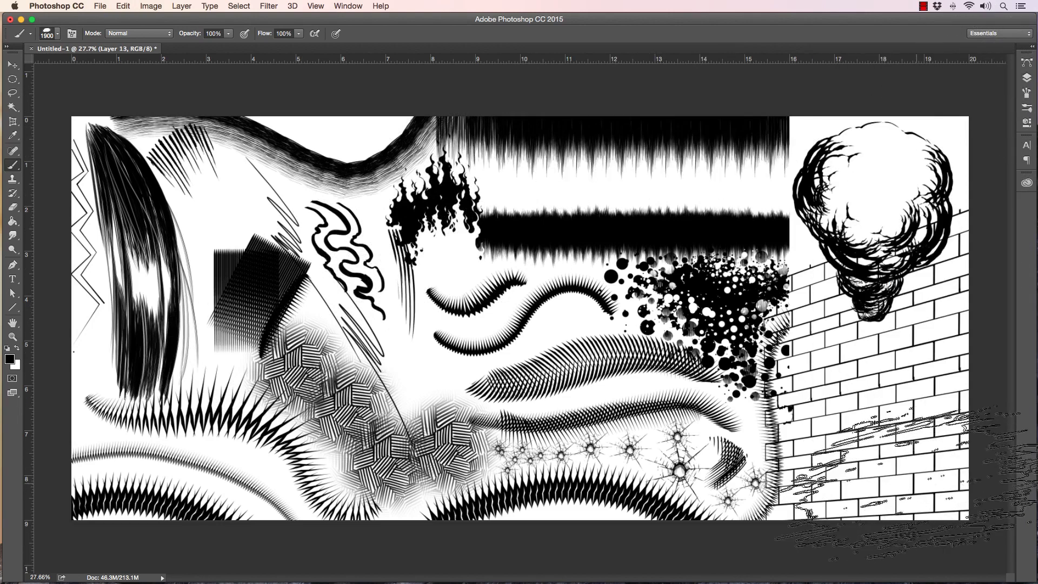
pyautogui.press('[')
pyautogui.press('[')
pyautogui.press('[')
pyautogui.press('[')
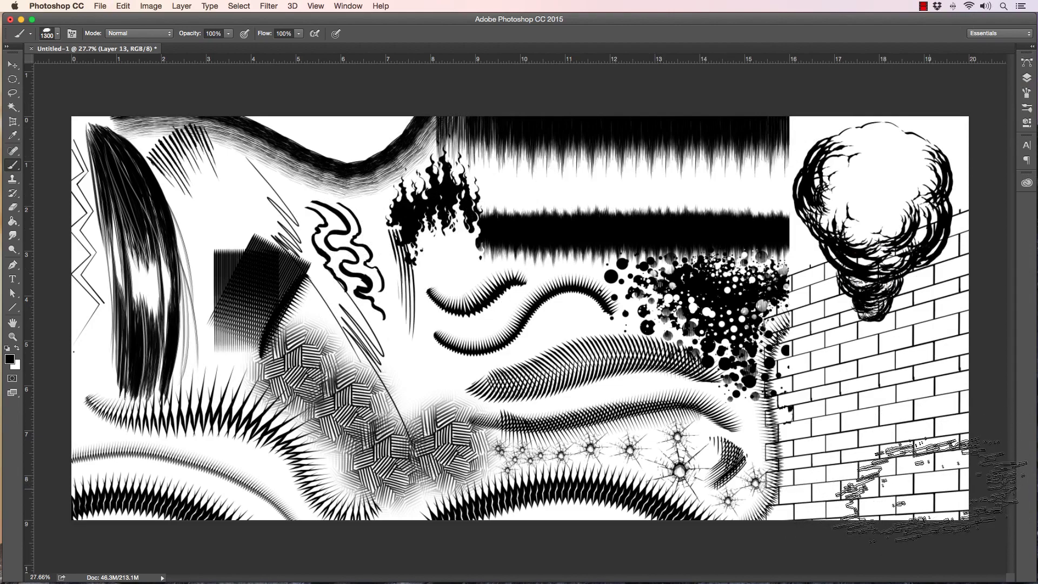
pyautogui.click(931, 490)
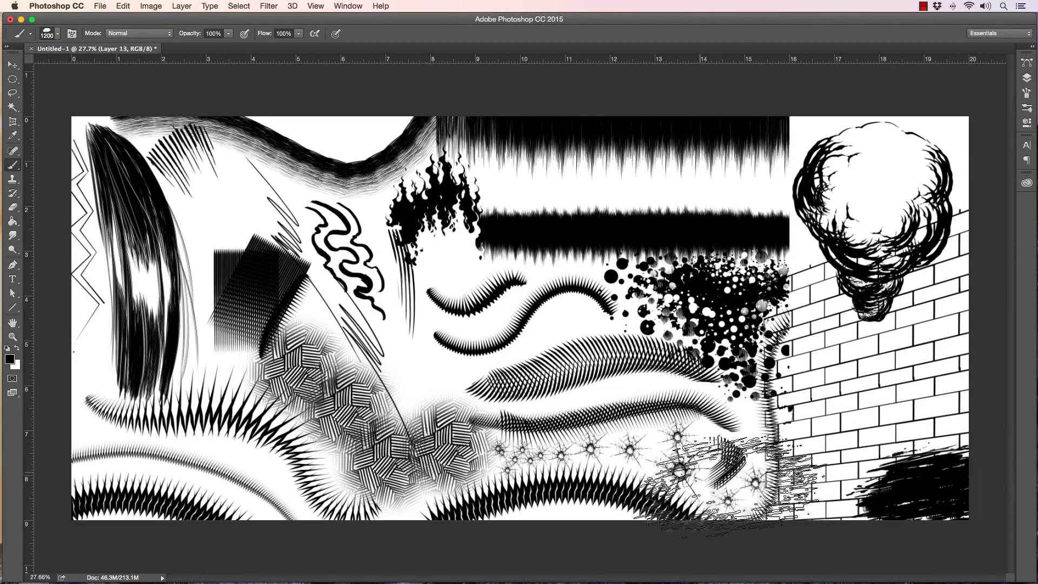
pyautogui.click(853, 523)
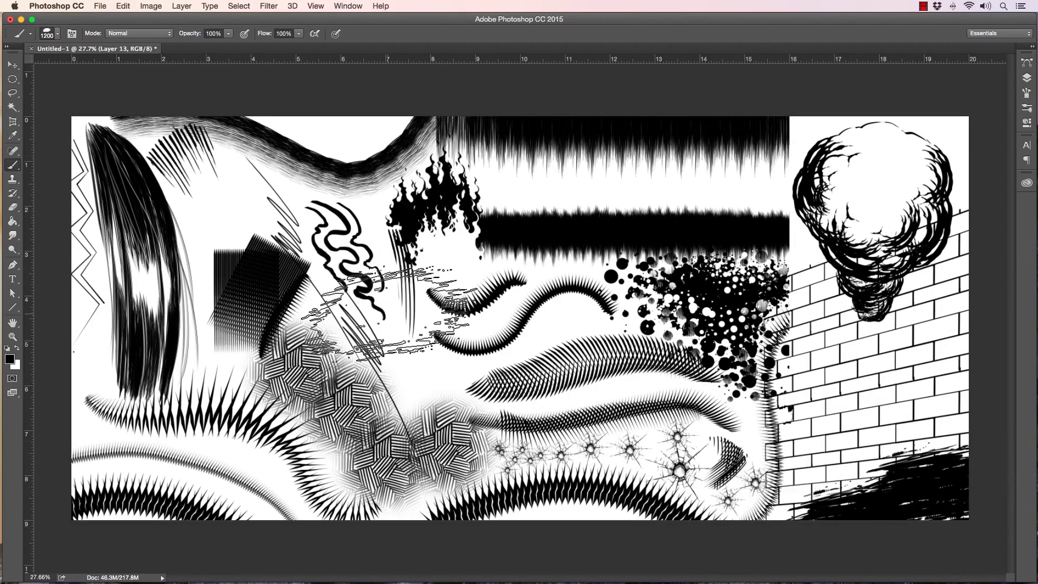
# Step: Transform the grunge patch to 112.69% width, 131.40% height and -9.50° rotation, position it in the canvas's lower right corner, and apply
pyautogui.click(12, 64)
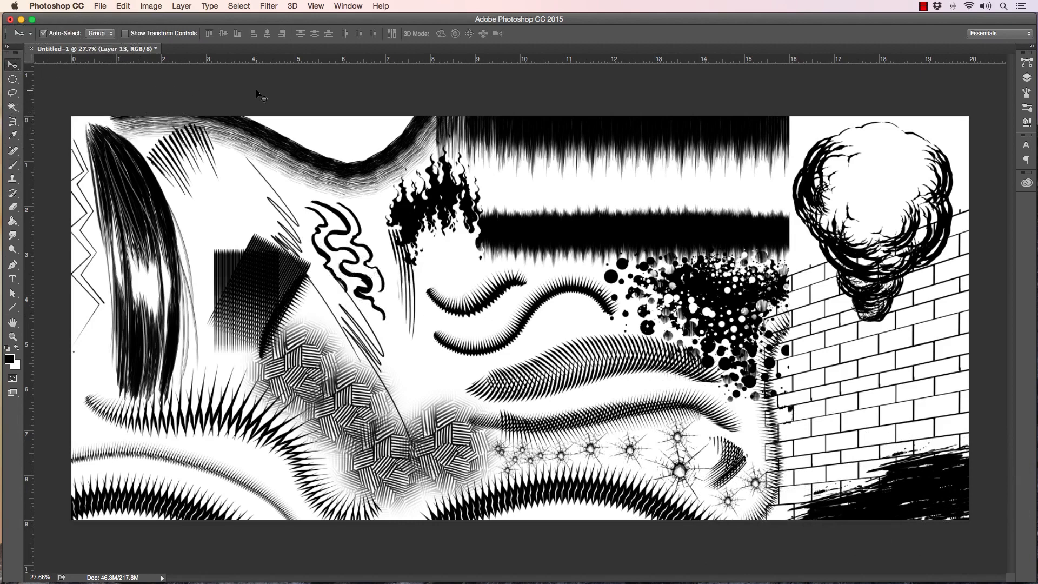
pyautogui.hotkey('ctrl', 't')
pyautogui.moveTo(976, 437); pyautogui.dragTo(982, 414)
pyautogui.moveTo(894, 518); pyautogui.dragTo(897, 532)
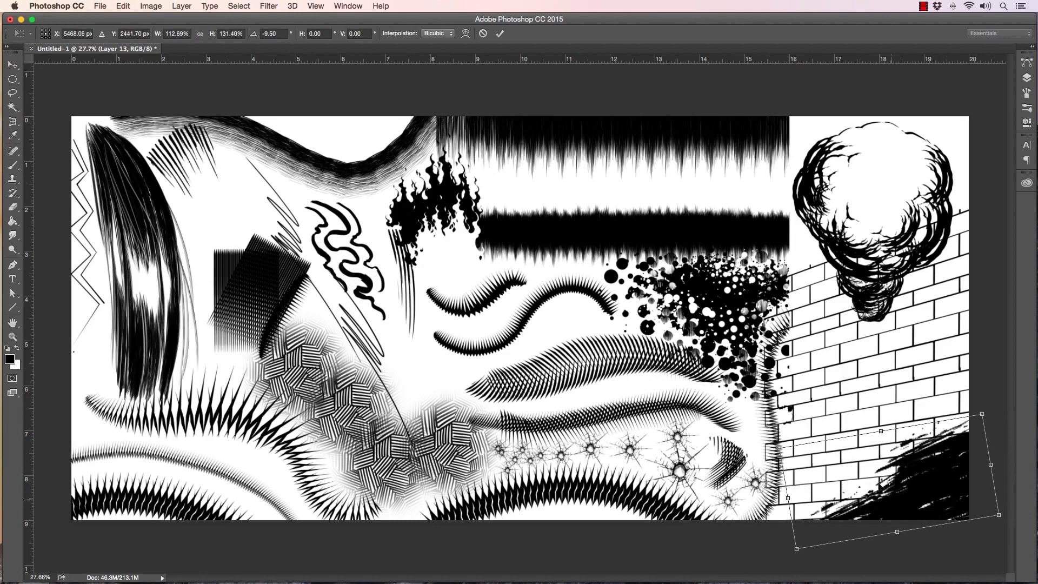
pyautogui.press('Return')
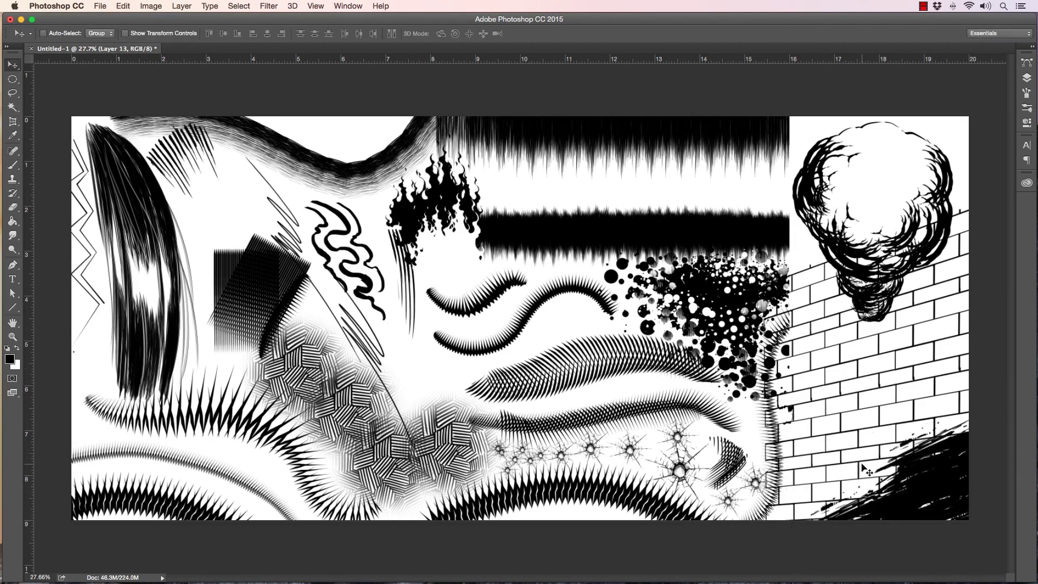
# Step: Choose the 024 - RAM - Ink Set - Abstract brush preset for painting
pyautogui.click(14, 166)
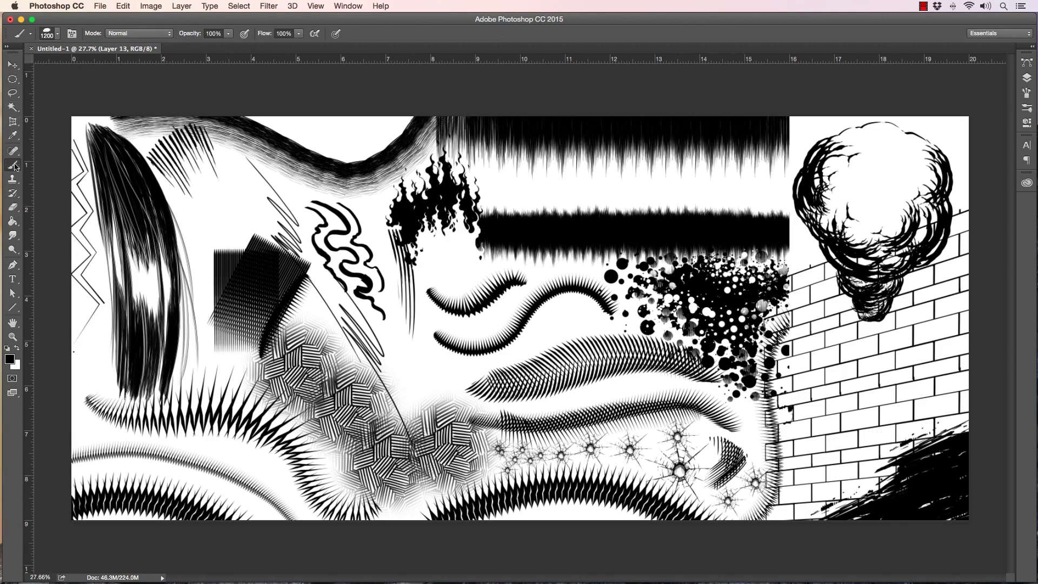
pyautogui.click(50, 33)
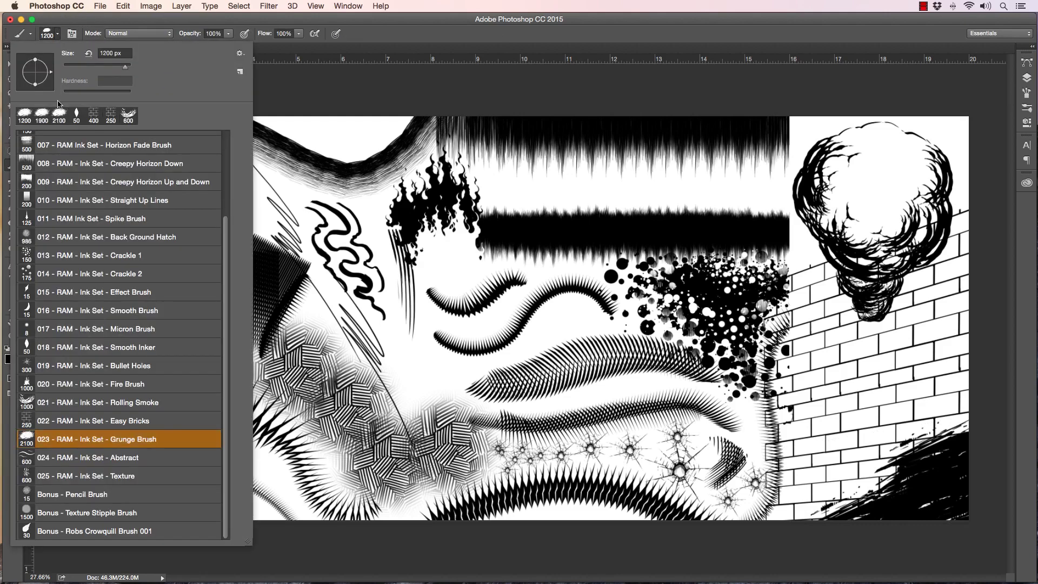
pyautogui.click(54, 459)
pyautogui.click(558, 63)
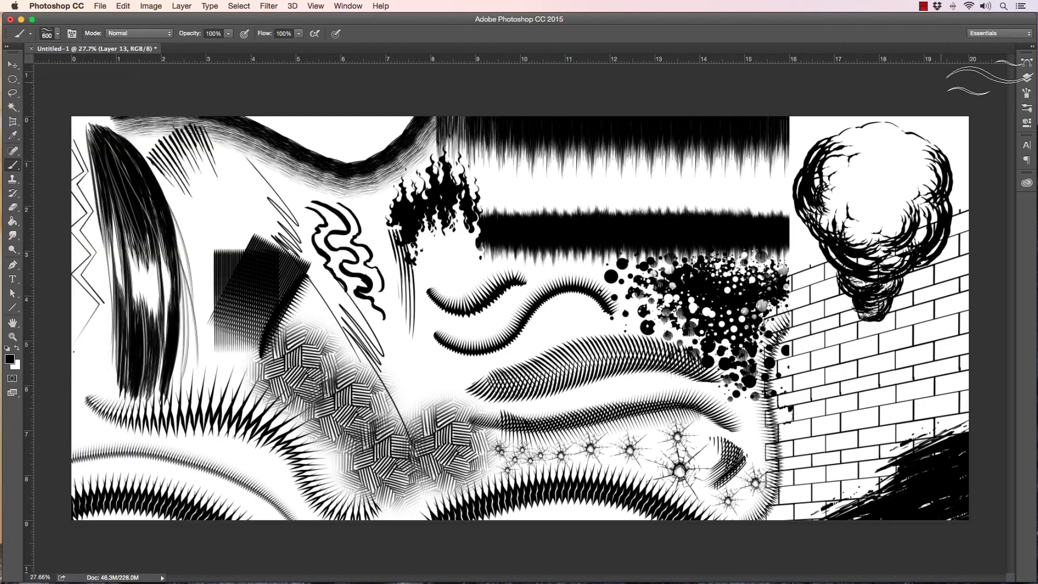
# Step: Add a new layer above Layer 13 for the abstract brush sample
pyautogui.click(1027, 77)
pyautogui.click(983, 538)
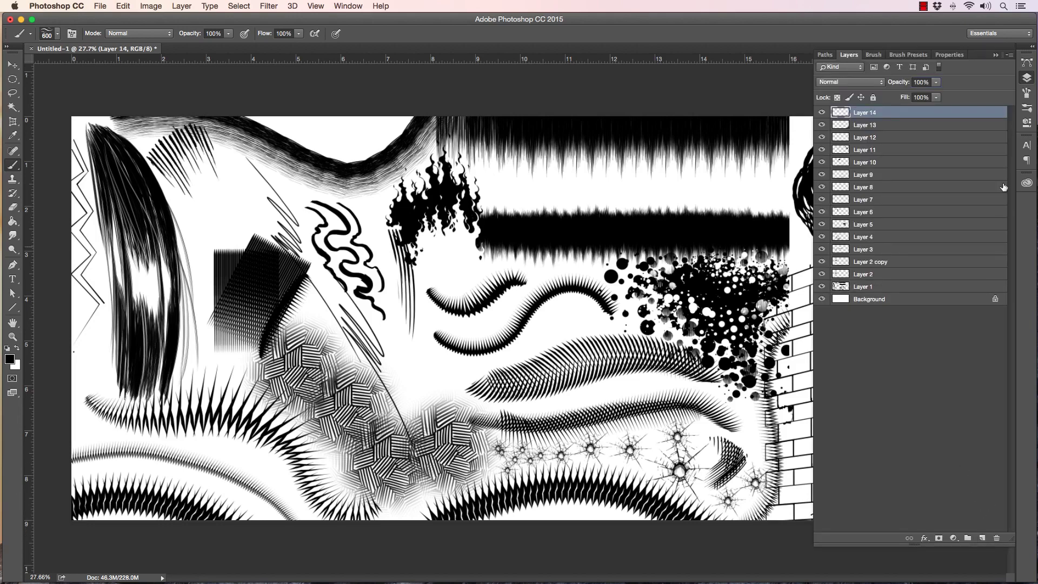
pyautogui.click(1026, 77)
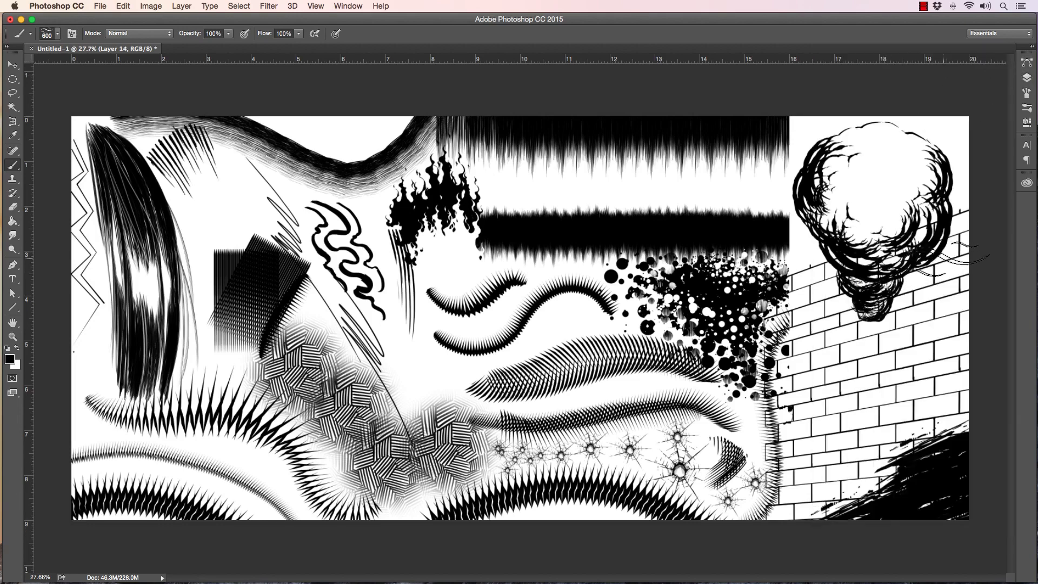
# Step: Try abstract brush strokes across the canvas at 600 px and in an S-curve at 400 px, undoing each
pyautogui.moveTo(946, 265)
pyautogui.mouseDown()
pyautogui.moveTo(908, 344)
pyautogui.moveTo(871, 377)
pyautogui.moveTo(798, 381)
pyautogui.moveTo(732, 423)
pyautogui.moveTo(675, 528)
pyautogui.moveTo(515, 530)
pyautogui.moveTo(409, 340)
pyautogui.moveTo(356, 299)
pyautogui.moveTo(330, 325)
pyautogui.mouseUp()
pyautogui.press('super+z')
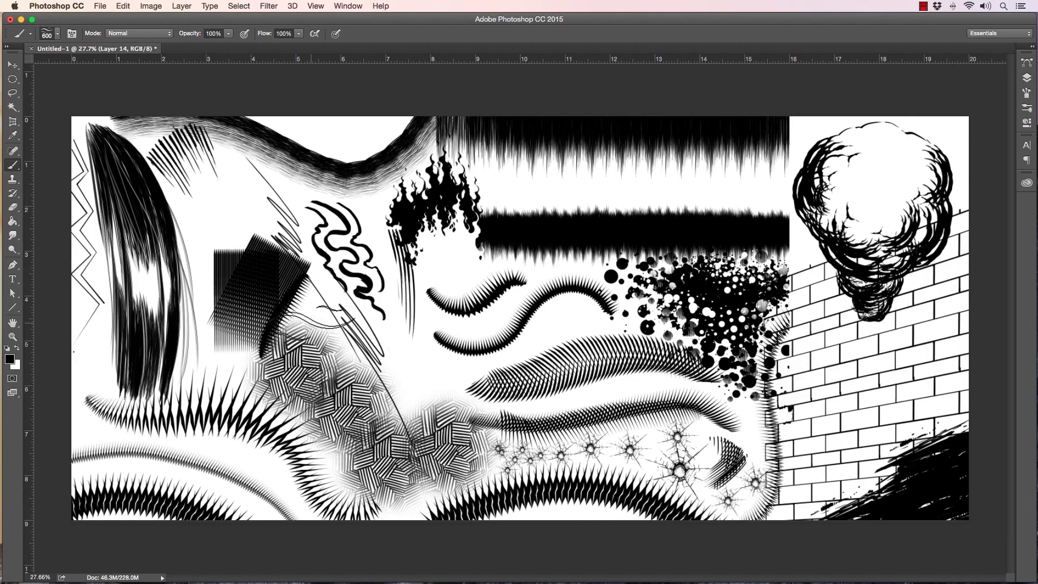
pyautogui.press('[')
pyautogui.press('[')
pyautogui.press('[')
pyautogui.moveTo(181, 208)
pyautogui.mouseDown()
pyautogui.moveTo(349, 320)
pyautogui.moveTo(511, 357)
pyautogui.mouseUp()
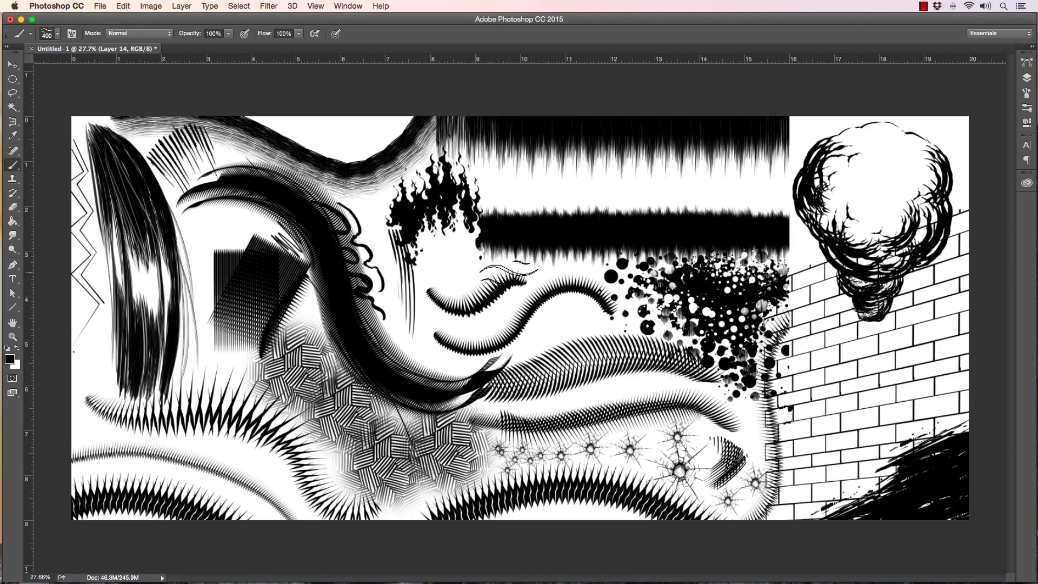
pyautogui.press('super+z')
# Step: Try a winding abstract stroke over the brick wall at 250 px and a short one near the canvas's left edge at 200 px, undoing both
pyautogui.press('[')
pyautogui.press('[')
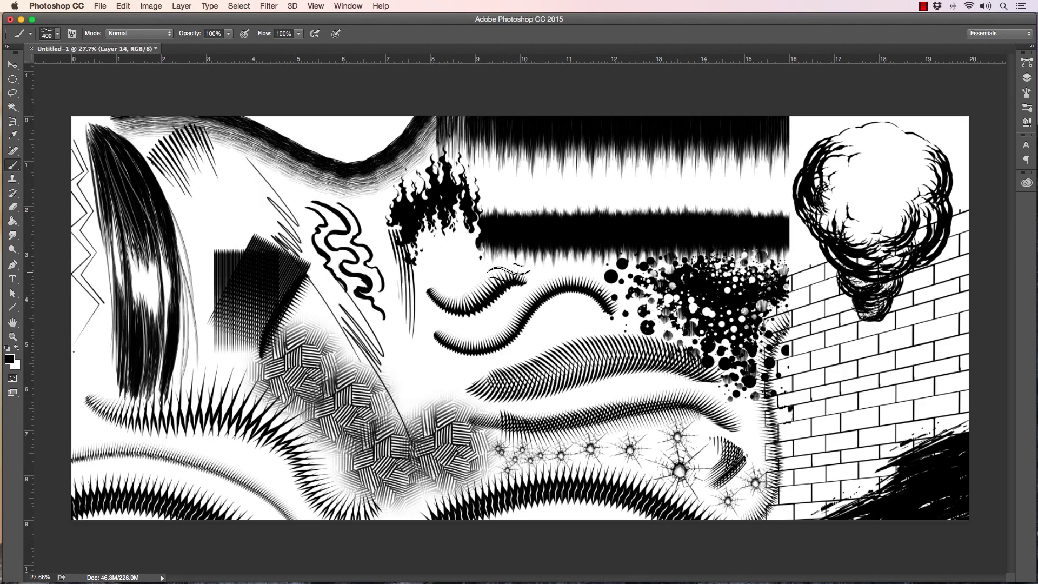
pyautogui.moveTo(966, 223)
pyautogui.mouseDown()
pyautogui.moveTo(971, 269)
pyautogui.moveTo(938, 318)
pyautogui.moveTo(817, 378)
pyautogui.moveTo(806, 431)
pyautogui.moveTo(871, 422)
pyautogui.moveTo(970, 359)
pyautogui.mouseUp()
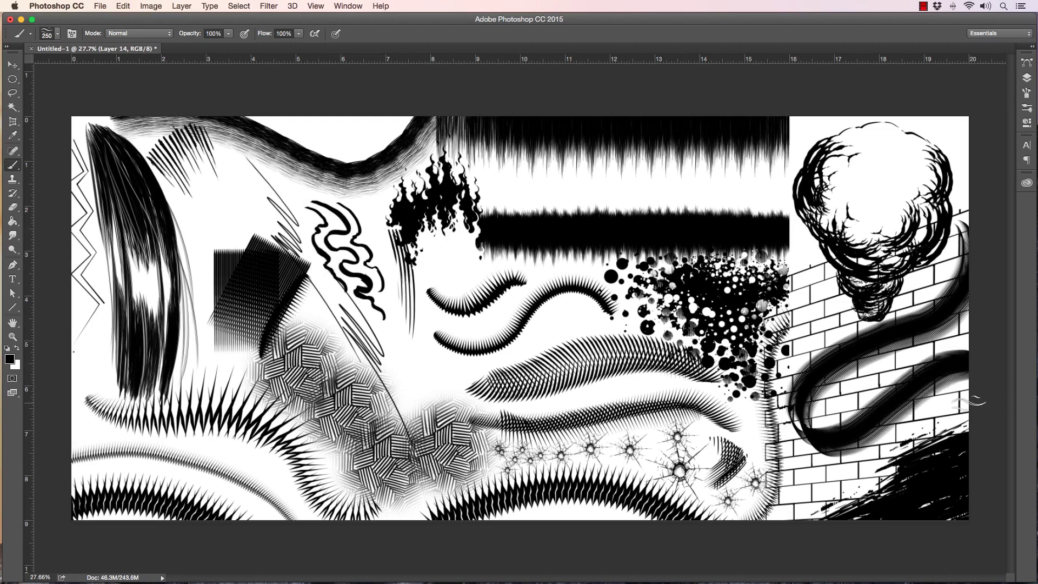
pyautogui.press('super+z')
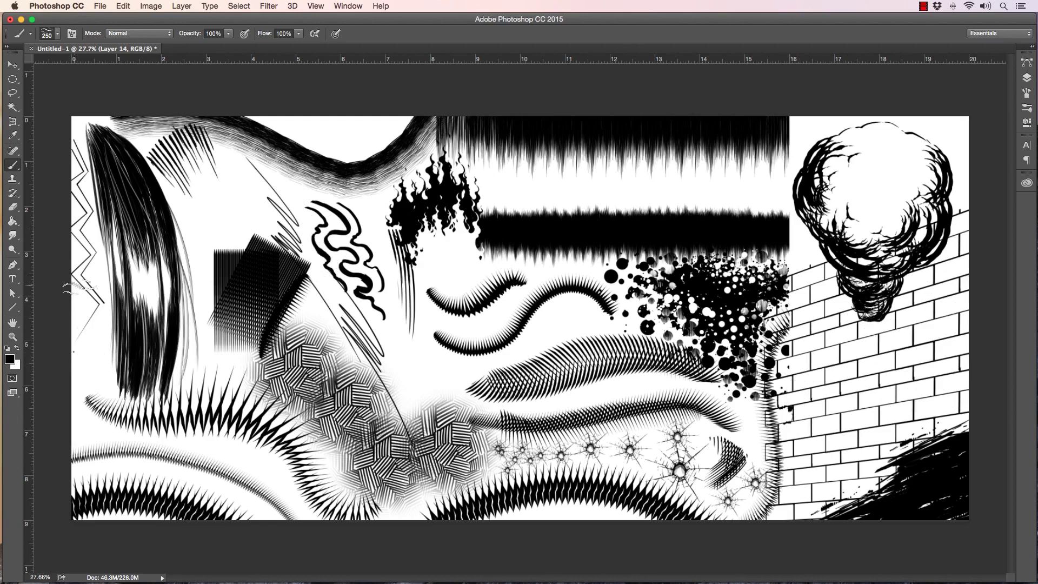
pyautogui.press('[')
pyautogui.moveTo(63, 338); pyautogui.dragTo(233, 374)
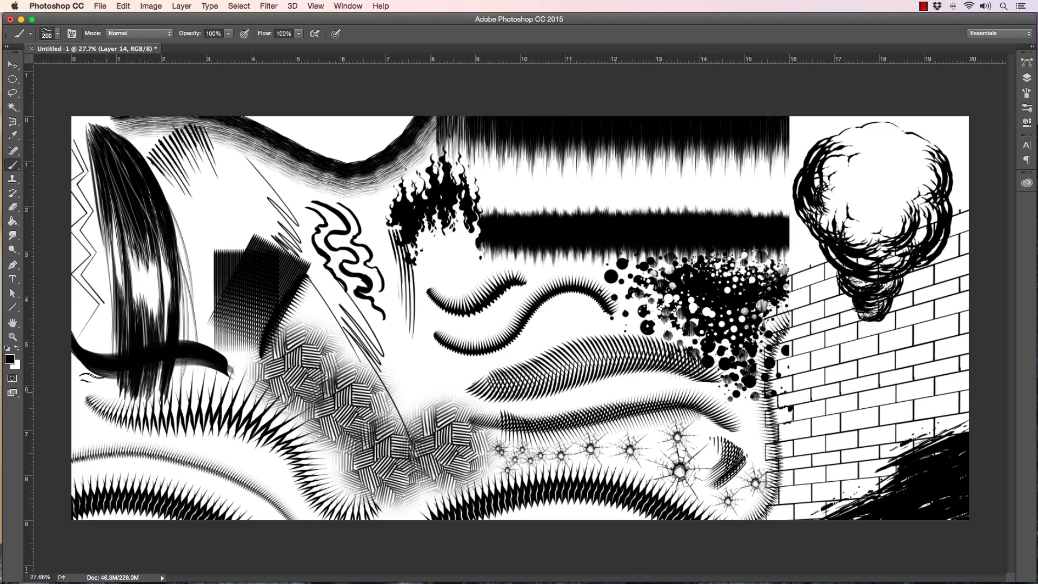
pyautogui.press('super+z')
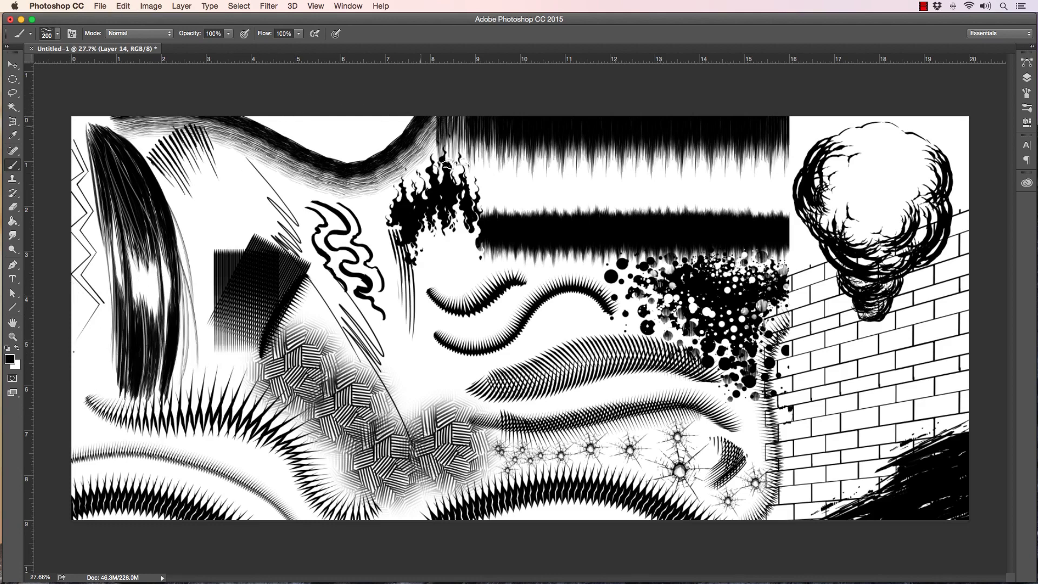
# Step: Enlarge the abstract brush to 400 px, try a wavy stroke between the two dark horizontal bands, and undo it
pyautogui.press(']')
pyautogui.press(']')
pyautogui.press(']')
pyautogui.moveTo(463, 169)
pyautogui.mouseDown()
pyautogui.moveTo(514, 187)
pyautogui.moveTo(533, 176)
pyautogui.moveTo(668, 167)
pyautogui.moveTo(795, 214)
pyautogui.mouseUp()
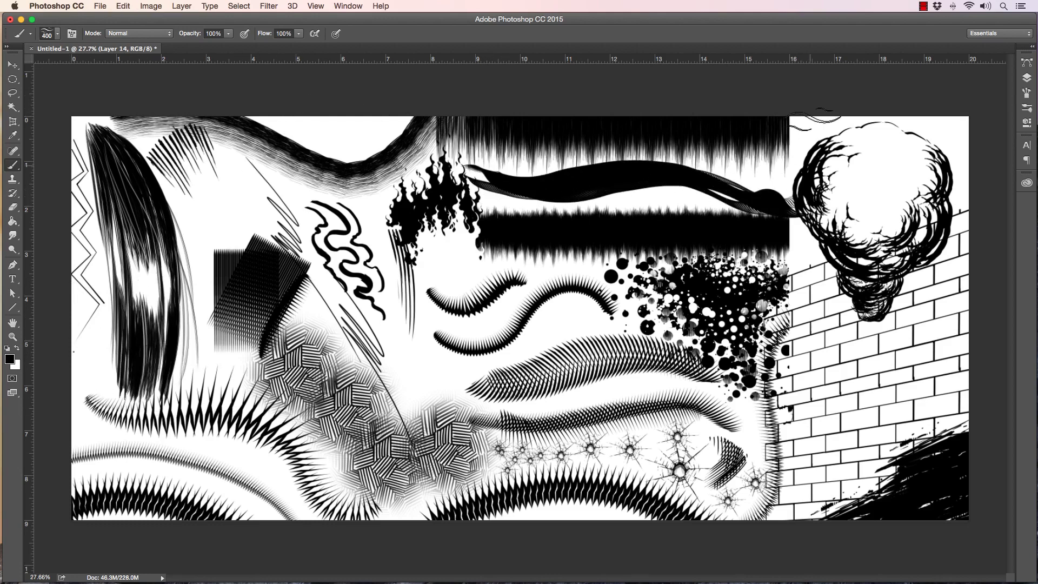
pyautogui.press('super+z')
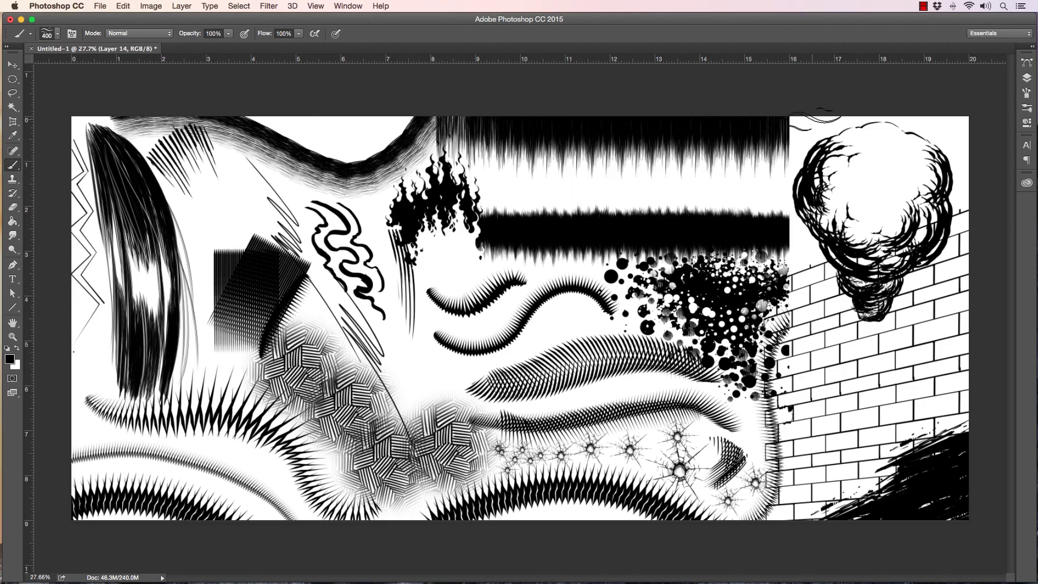
# Step: Enlarge the abstract brush to 800 px, try a rising diagonal stroke across the brick wall, and undo it
pyautogui.press(']')
pyautogui.press(']')
pyautogui.press(']')
pyautogui.press(']')
pyautogui.moveTo(814, 459)
pyautogui.mouseDown()
pyautogui.moveTo(898, 389)
pyautogui.moveTo(944, 303)
pyautogui.mouseUp()
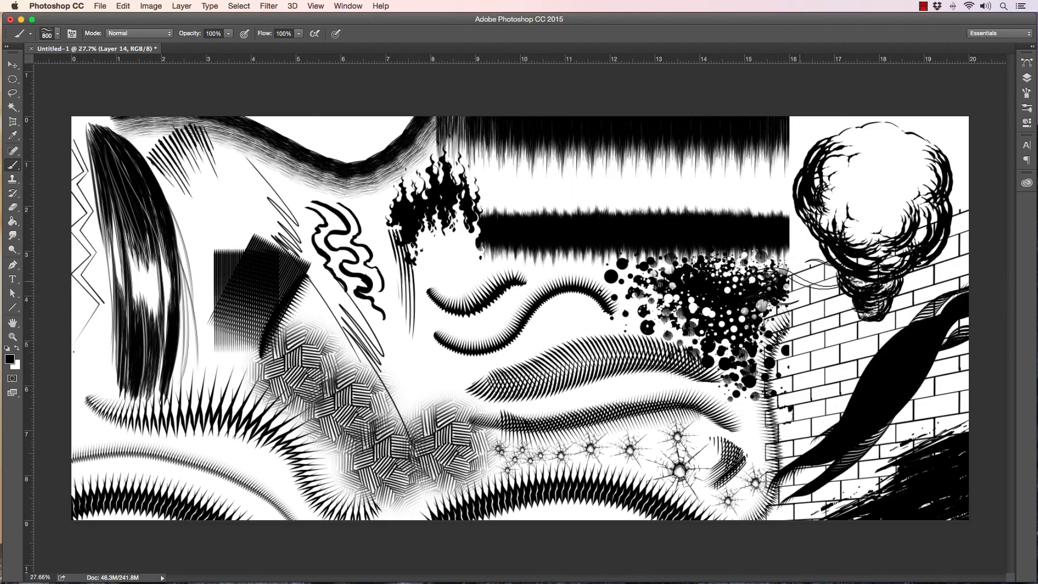
pyautogui.press('super+z')
# Step: Set the abstract brush to 600 px and paint a broad U-shaped stroke over the brick wall below the smoke cloud
pyautogui.press('[')
pyautogui.press('[')
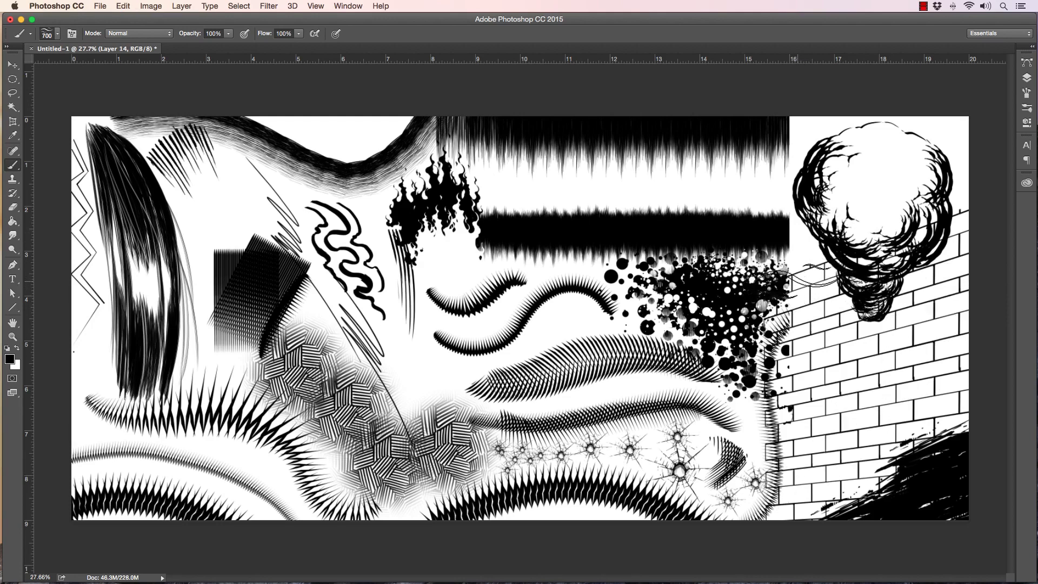
pyautogui.moveTo(797, 270)
pyautogui.mouseDown()
pyautogui.moveTo(825, 369)
pyautogui.moveTo(954, 373)
pyautogui.moveTo(949, 298)
pyautogui.mouseUp()
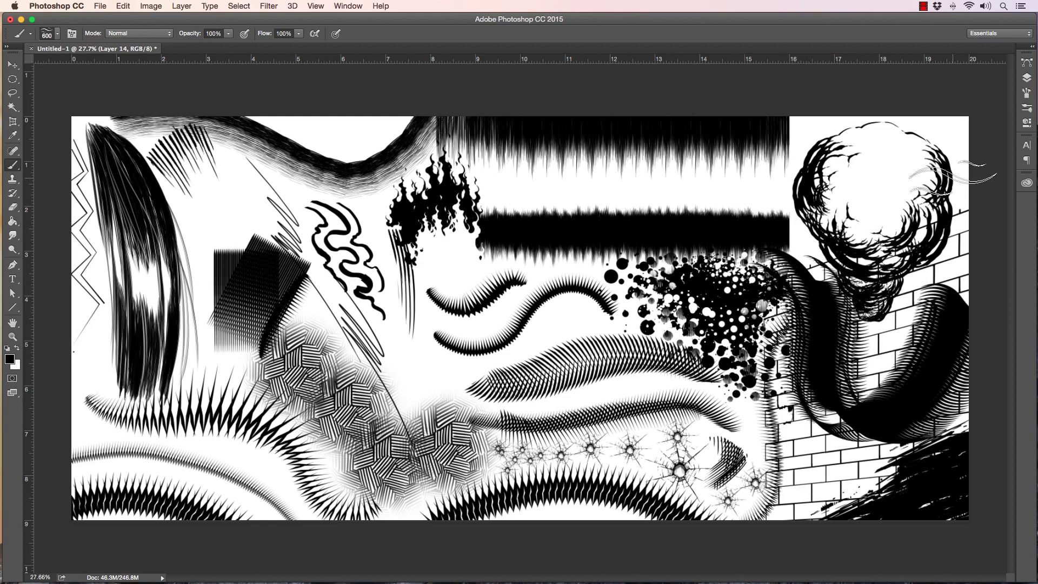
# Step: Scale the U-shaped abstract stroke to about 73%, shift it under the smoke cloud, and apply the transform
pyautogui.press('super+t')
pyautogui.moveTo(968, 444); pyautogui.dragTo(909, 391)
pyautogui.moveTo(821, 342)
pyautogui.mouseDown()
pyautogui.moveTo(796, 335)
pyautogui.moveTo(844, 340)
pyautogui.mouseUp()
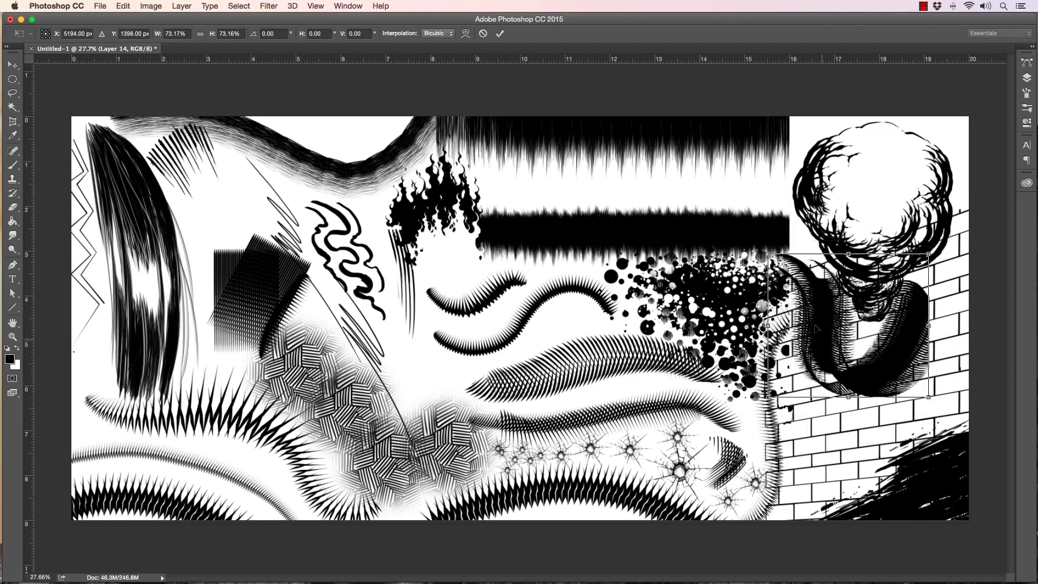
pyautogui.press('Return')
# Step: Choose the 025 - RAM - Ink Set - Texture brush preset for painting
pyautogui.press('b')
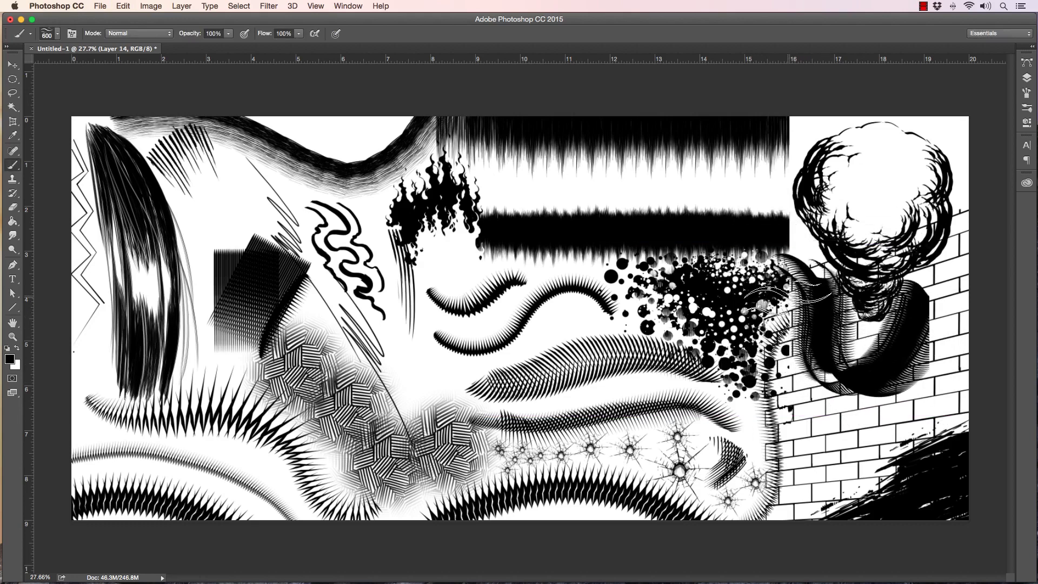
pyautogui.click(57, 33)
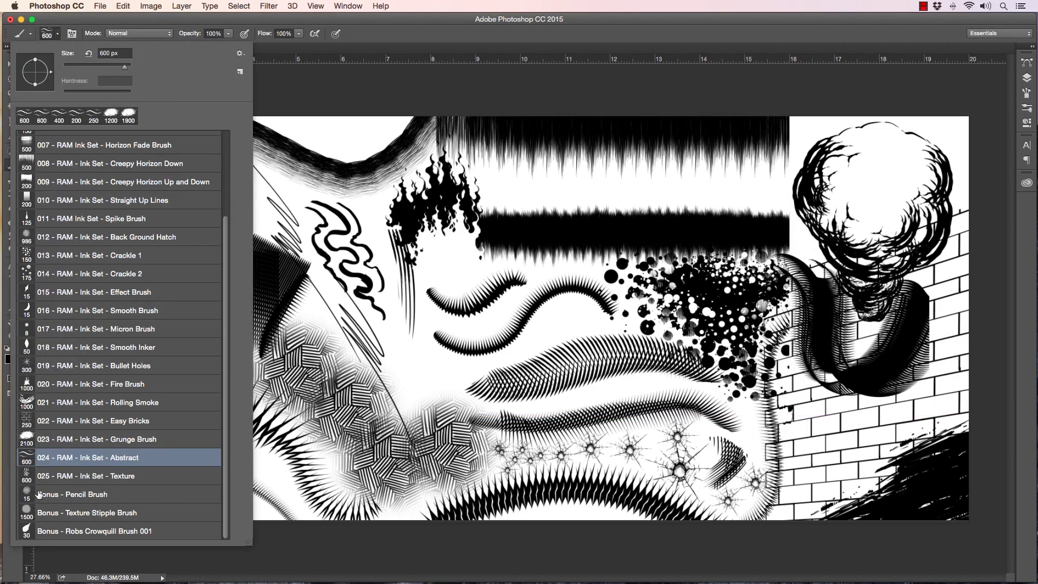
pyautogui.click(70, 481)
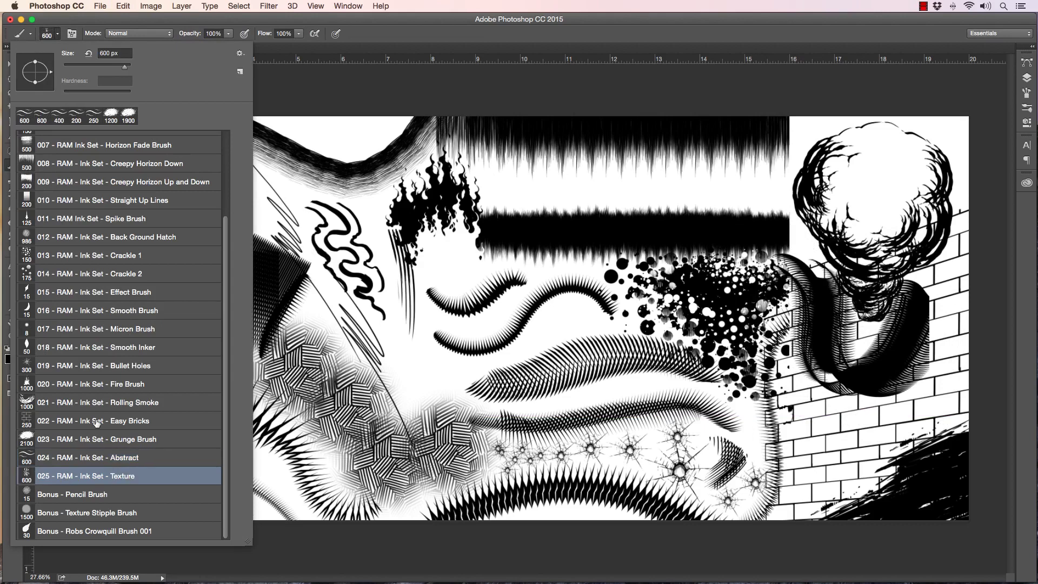
pyautogui.click(353, 72)
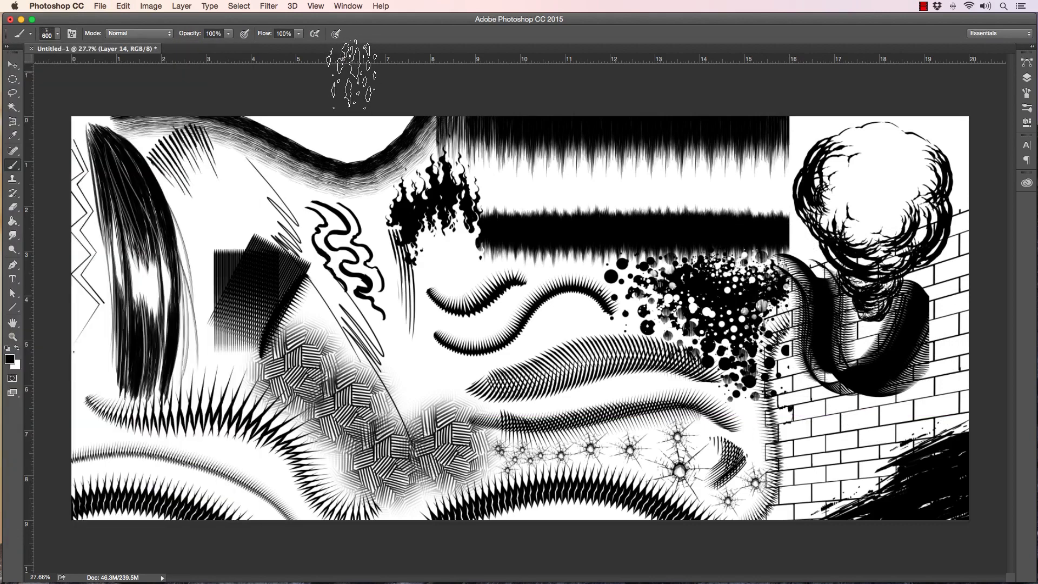
# Step: Add a new layer above Layer 14 for the texture brush sample
pyautogui.click(1027, 78)
pyautogui.click(982, 538)
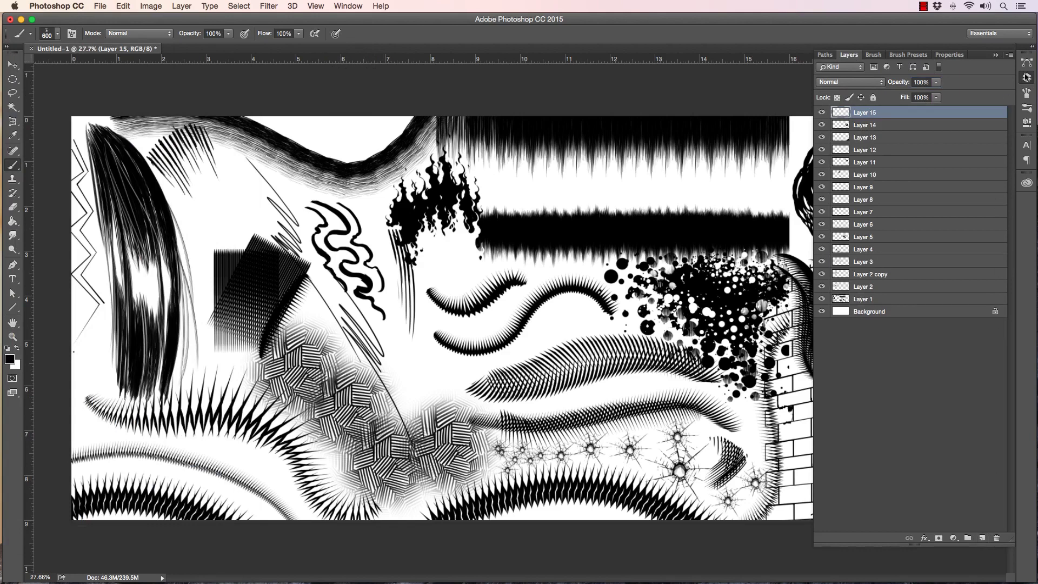
pyautogui.click(1026, 77)
# Step: Paint texture marks over the wall's lower left bricks at 600 px and 500 px, undoing the last stroke at each size
pyautogui.moveTo(811, 490)
pyautogui.mouseDown()
pyautogui.moveTo(819, 460)
pyautogui.moveTo(838, 476)
pyautogui.mouseUp()
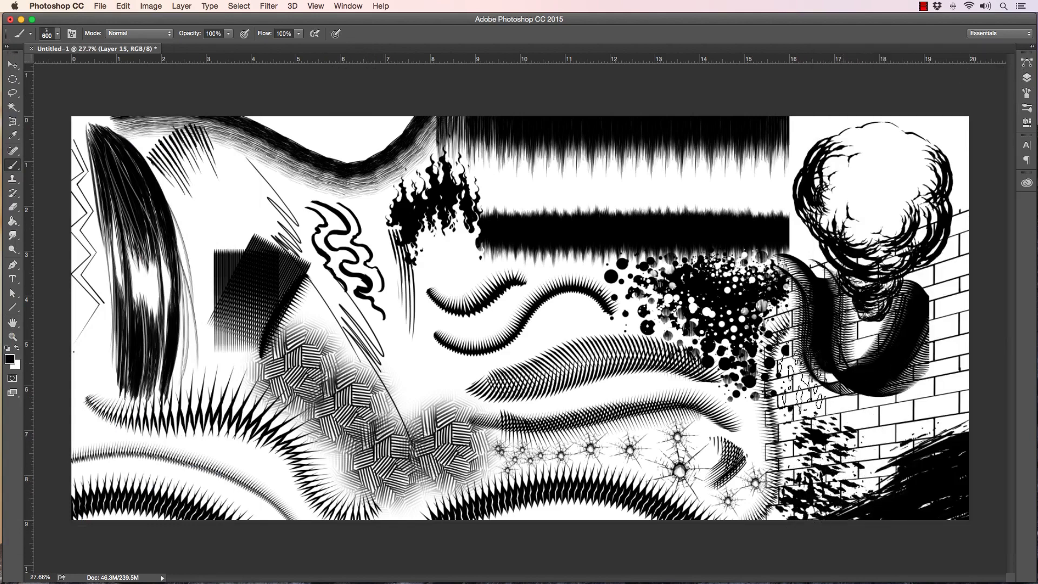
pyautogui.press('super+z')
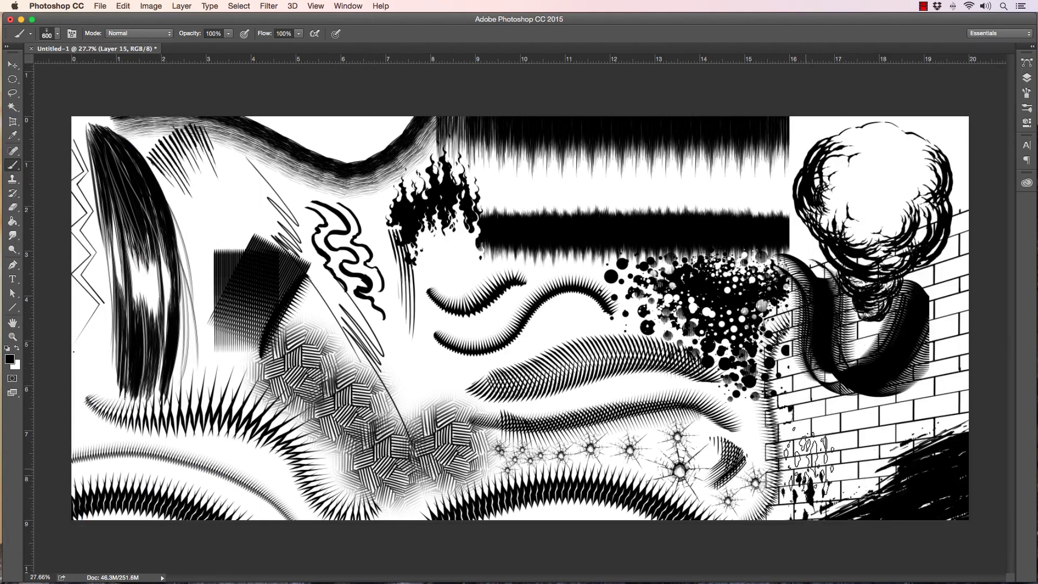
pyautogui.press('[')
pyautogui.moveTo(787, 481); pyautogui.dragTo(788, 504)
pyautogui.moveTo(842, 473)
pyautogui.mouseDown()
pyautogui.moveTo(826, 451)
pyautogui.moveTo(835, 440)
pyautogui.mouseUp()
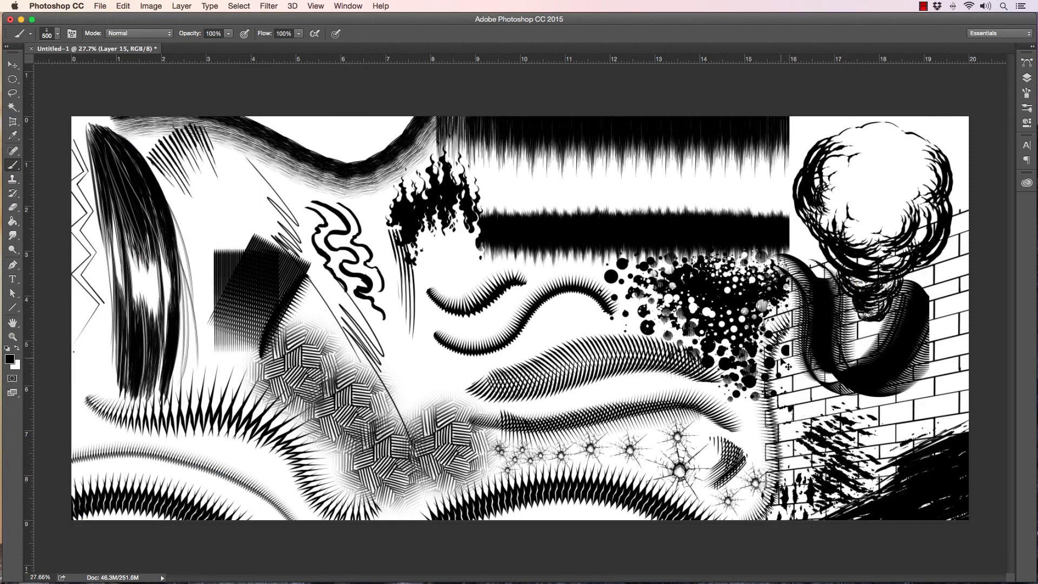
pyautogui.press('super+z')
# Step: Reduce the texture brush to 300 px and paint a speckled strip between the two dark horizontal bands
pyautogui.press('[')
pyautogui.press('[')
pyautogui.moveTo(488, 182)
pyautogui.mouseDown()
pyautogui.moveTo(528, 176)
pyautogui.moveTo(695, 193)
pyautogui.moveTo(749, 146)
pyautogui.mouseUp()
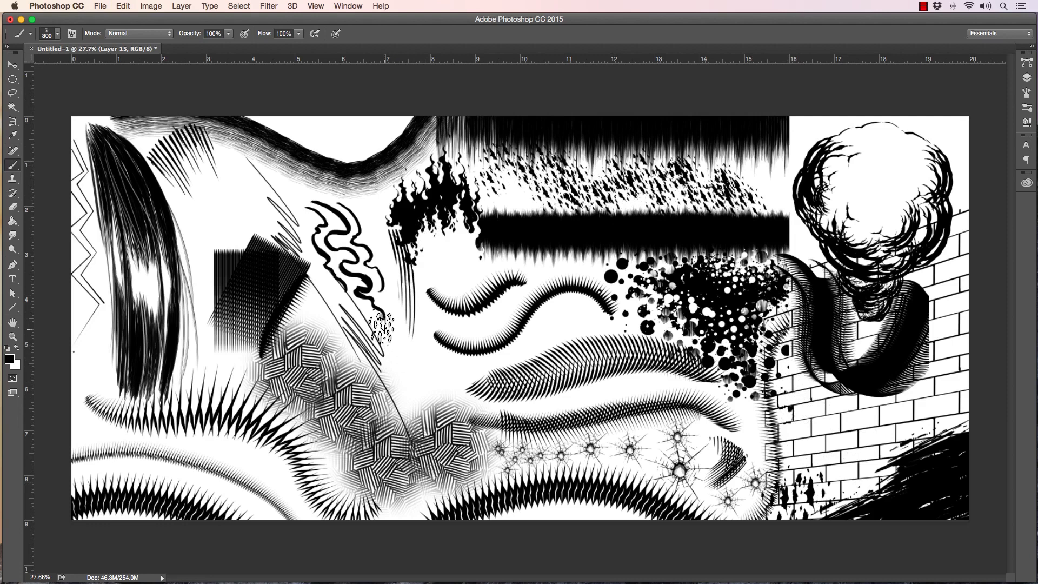
# Step: Try a denser texture pass over the left part of the speckled strip between the dark bands and undo it
pyautogui.moveTo(526, 186)
pyautogui.mouseDown()
pyautogui.moveTo(567, 163)
pyautogui.moveTo(588, 182)
pyautogui.mouseUp()
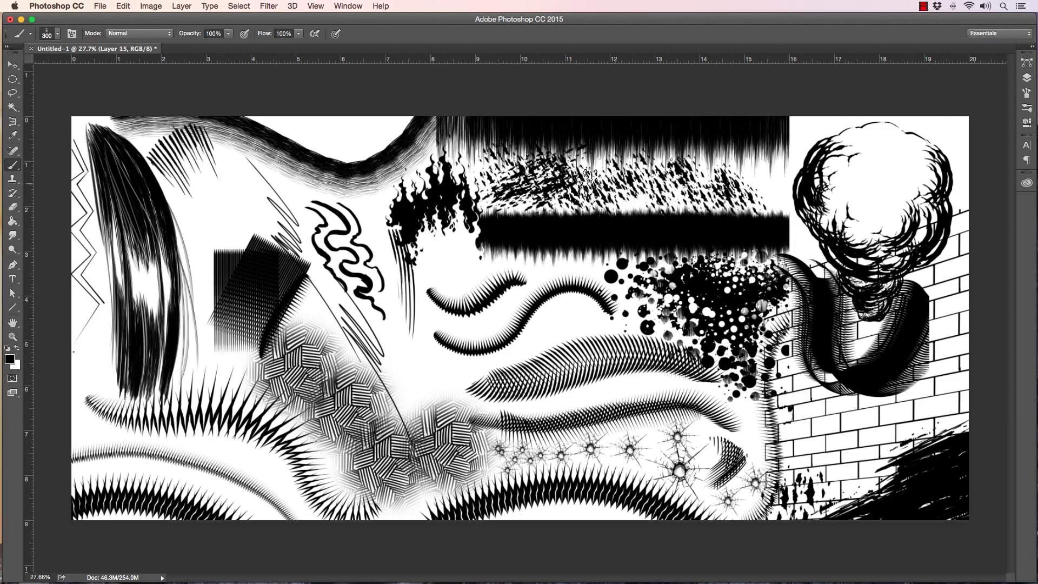
pyautogui.press('super+z')
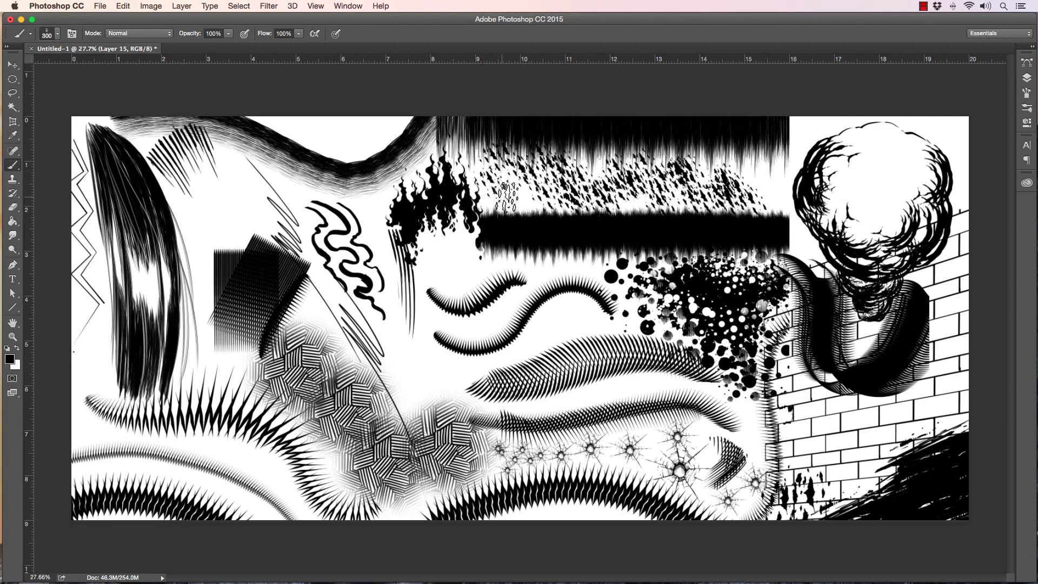
pyautogui.press('alt+super+z')
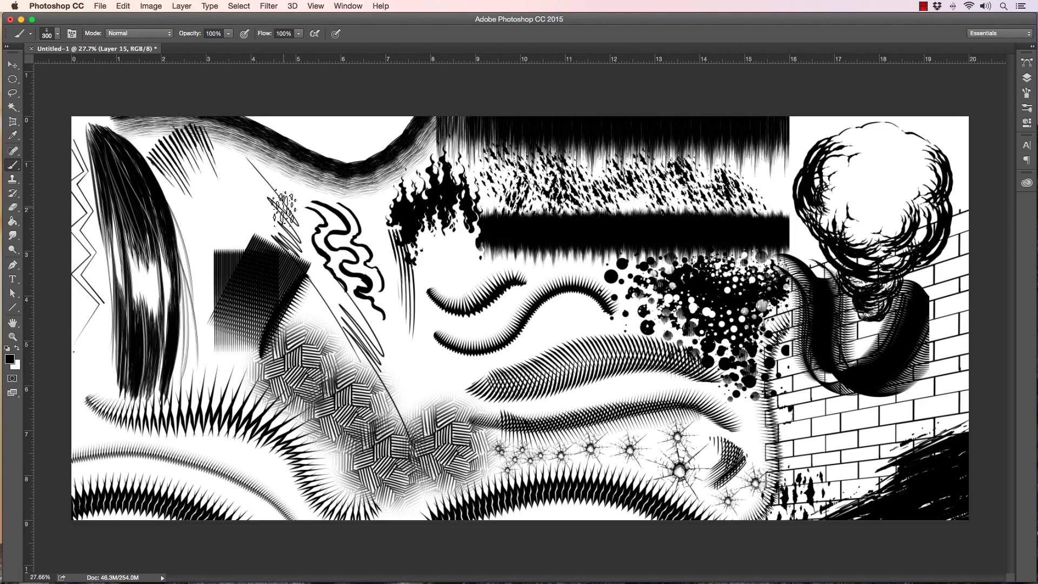
# Step: Choose the Bonus - Pencil Brush preset and sketch light zigzag pencil lines in the white gap beside the curved spiky strokes
pyautogui.click(58, 33)
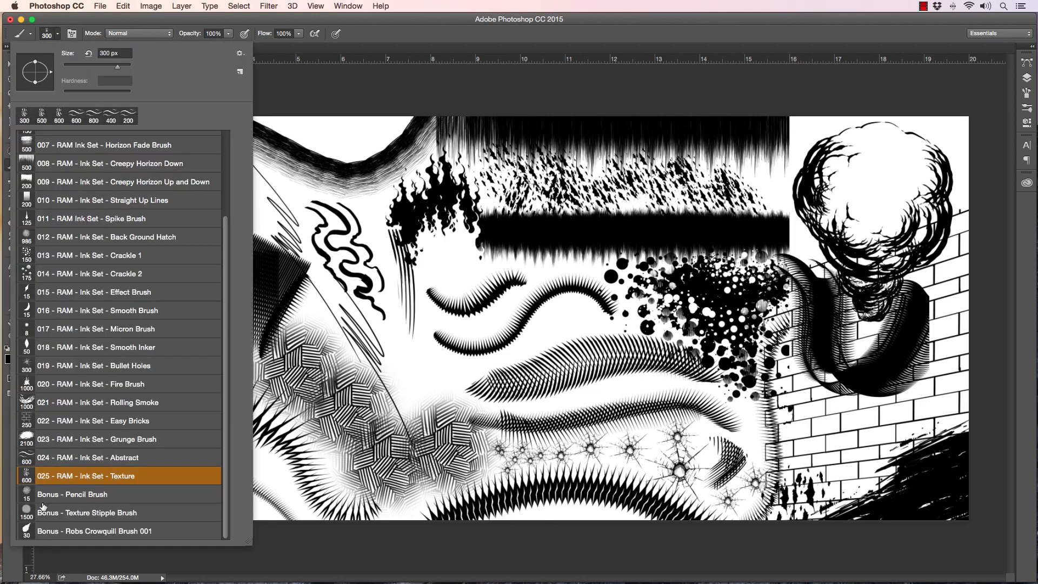
pyautogui.click(60, 495)
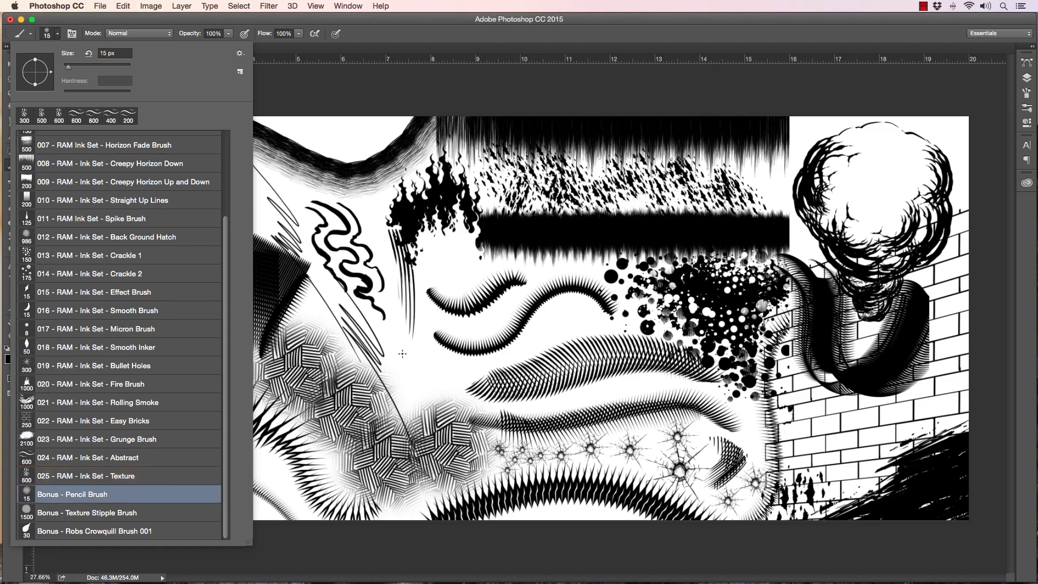
pyautogui.moveTo(402, 353)
pyautogui.mouseDown()
pyautogui.moveTo(428, 378)
pyautogui.moveTo(397, 392)
pyautogui.moveTo(389, 346)
pyautogui.moveTo(454, 377)
pyautogui.mouseUp()
# Step: Shade a gray stippled patch above the crosshatched block with the 1500 px Bonus - Texture Stipple Brush, undoing the dabs above the wavy band
pyautogui.click(57, 33)
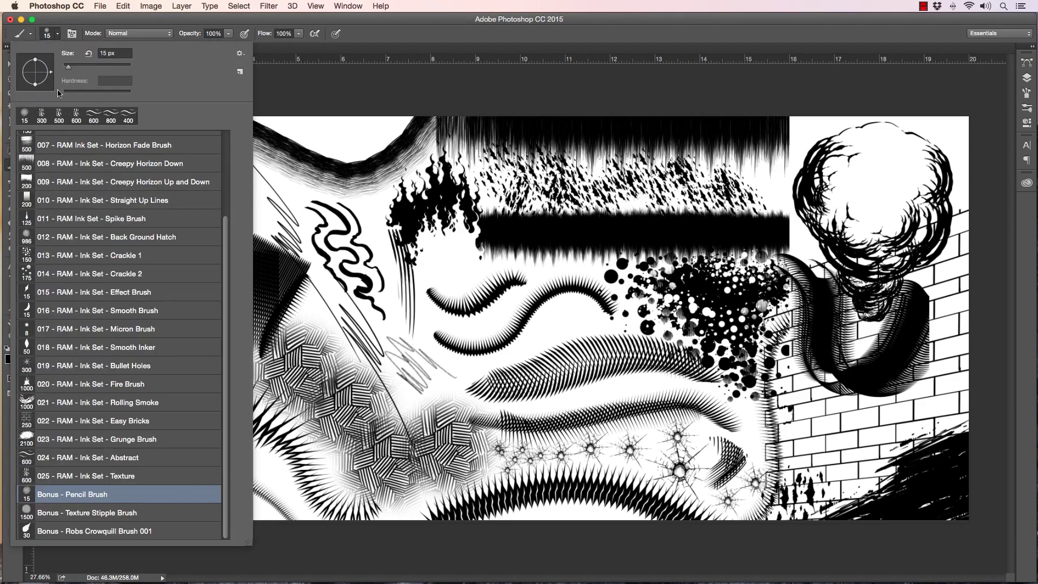
pyautogui.click(76, 512)
pyautogui.click(337, 124)
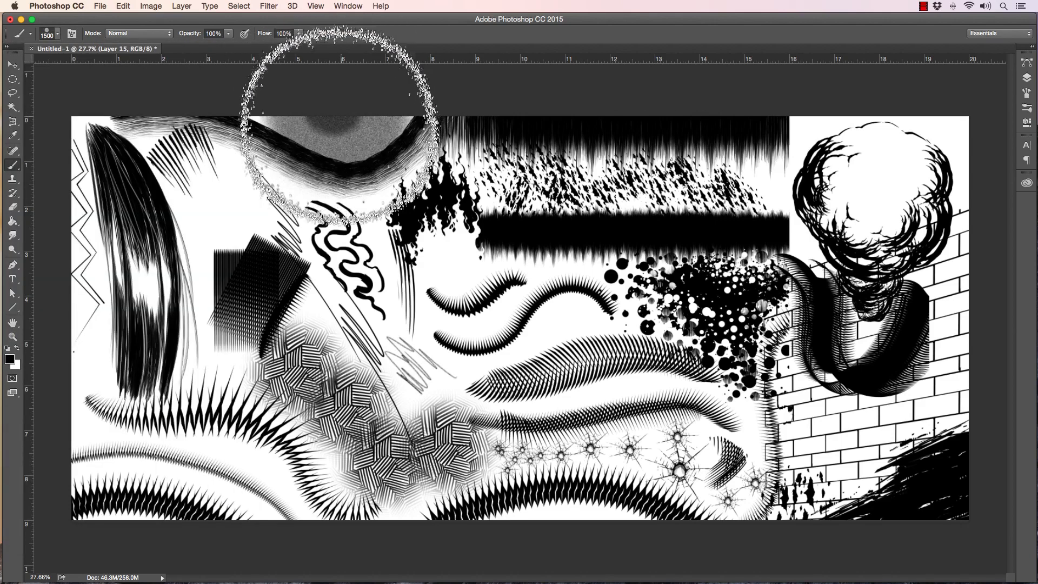
pyautogui.press('super+z')
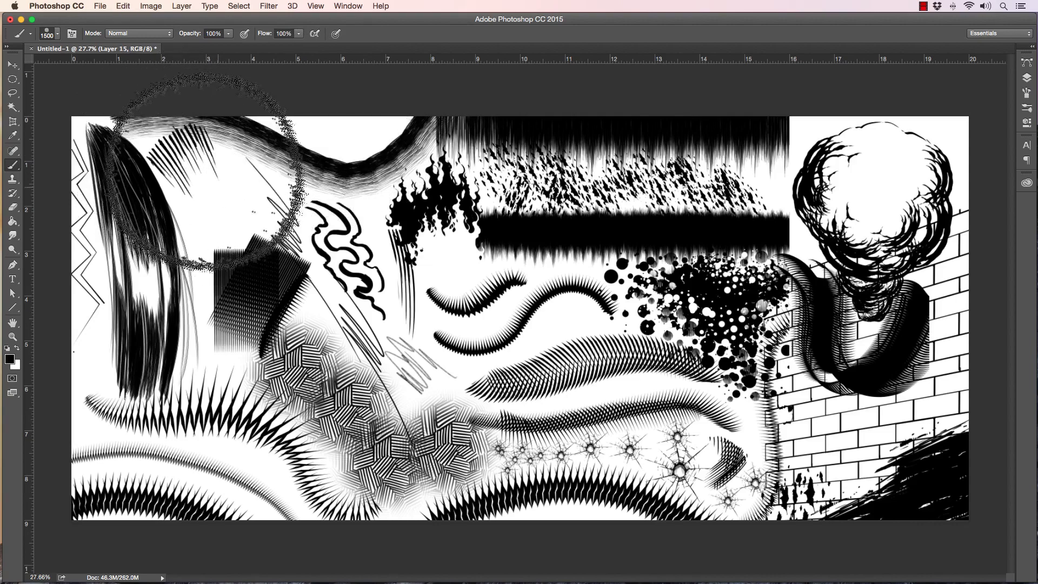
pyautogui.click(205, 172)
pyautogui.click(335, 124)
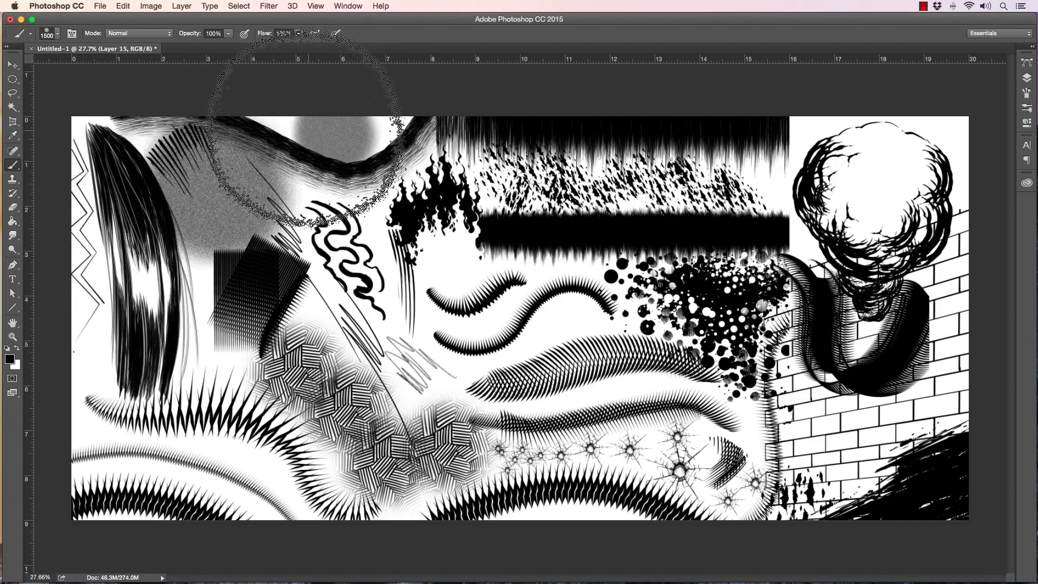
pyautogui.press('super+z')
pyautogui.moveTo(304, 127)
pyautogui.mouseDown()
pyautogui.moveTo(168, 178)
pyautogui.moveTo(204, 180)
pyautogui.moveTo(187, 170)
pyautogui.mouseUp()
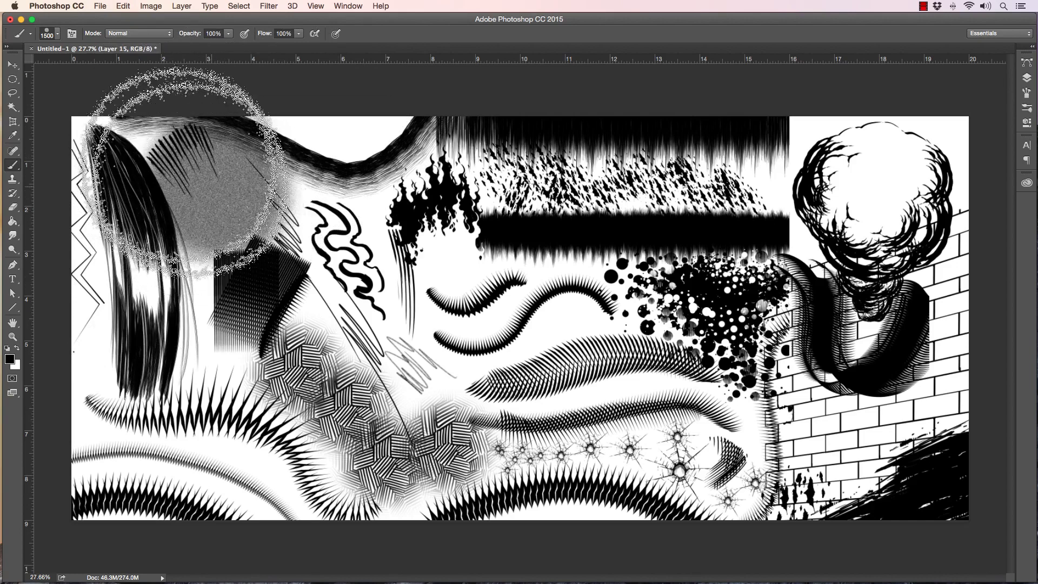
# Step: Choose the Bonus - Robs Crowquill Brush 001 preset and ink short diagonal hatch lines above the wavy band, reducing the size to 25 px
pyautogui.click(57, 33)
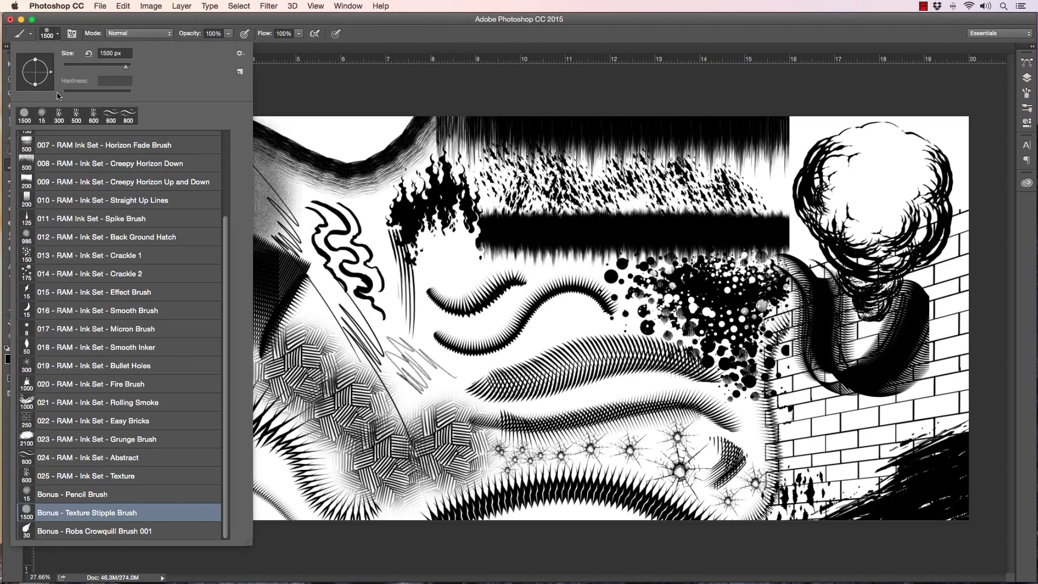
pyautogui.click(112, 530)
pyautogui.click(347, 86)
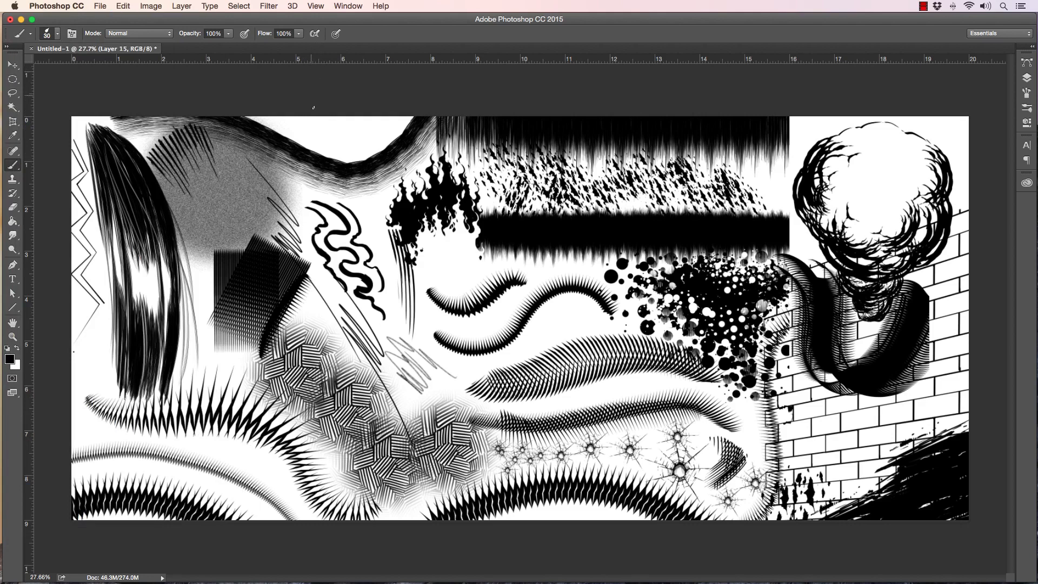
pyautogui.moveTo(307, 116); pyautogui.dragTo(341, 158)
pyautogui.moveTo(321, 117)
pyautogui.mouseDown()
pyautogui.moveTo(343, 150)
pyautogui.moveTo(347, 142)
pyautogui.mouseUp()
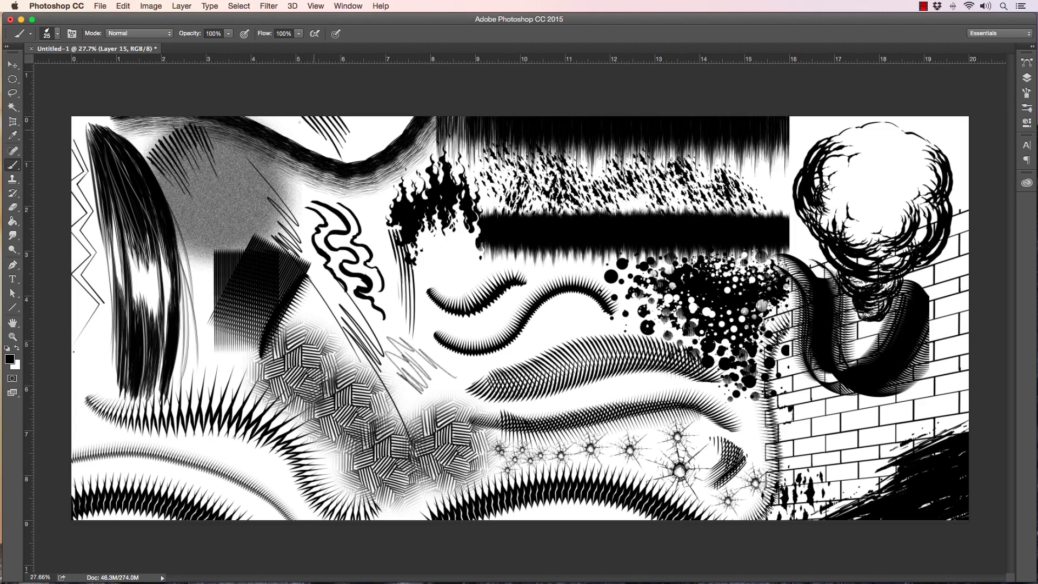
pyautogui.moveTo(294, 117); pyautogui.dragTo(313, 135)
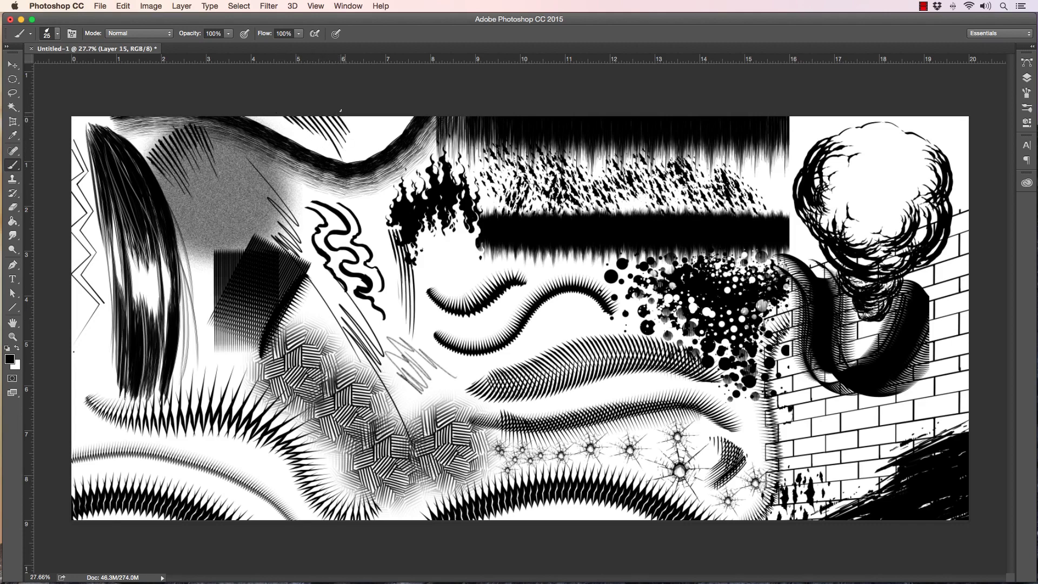